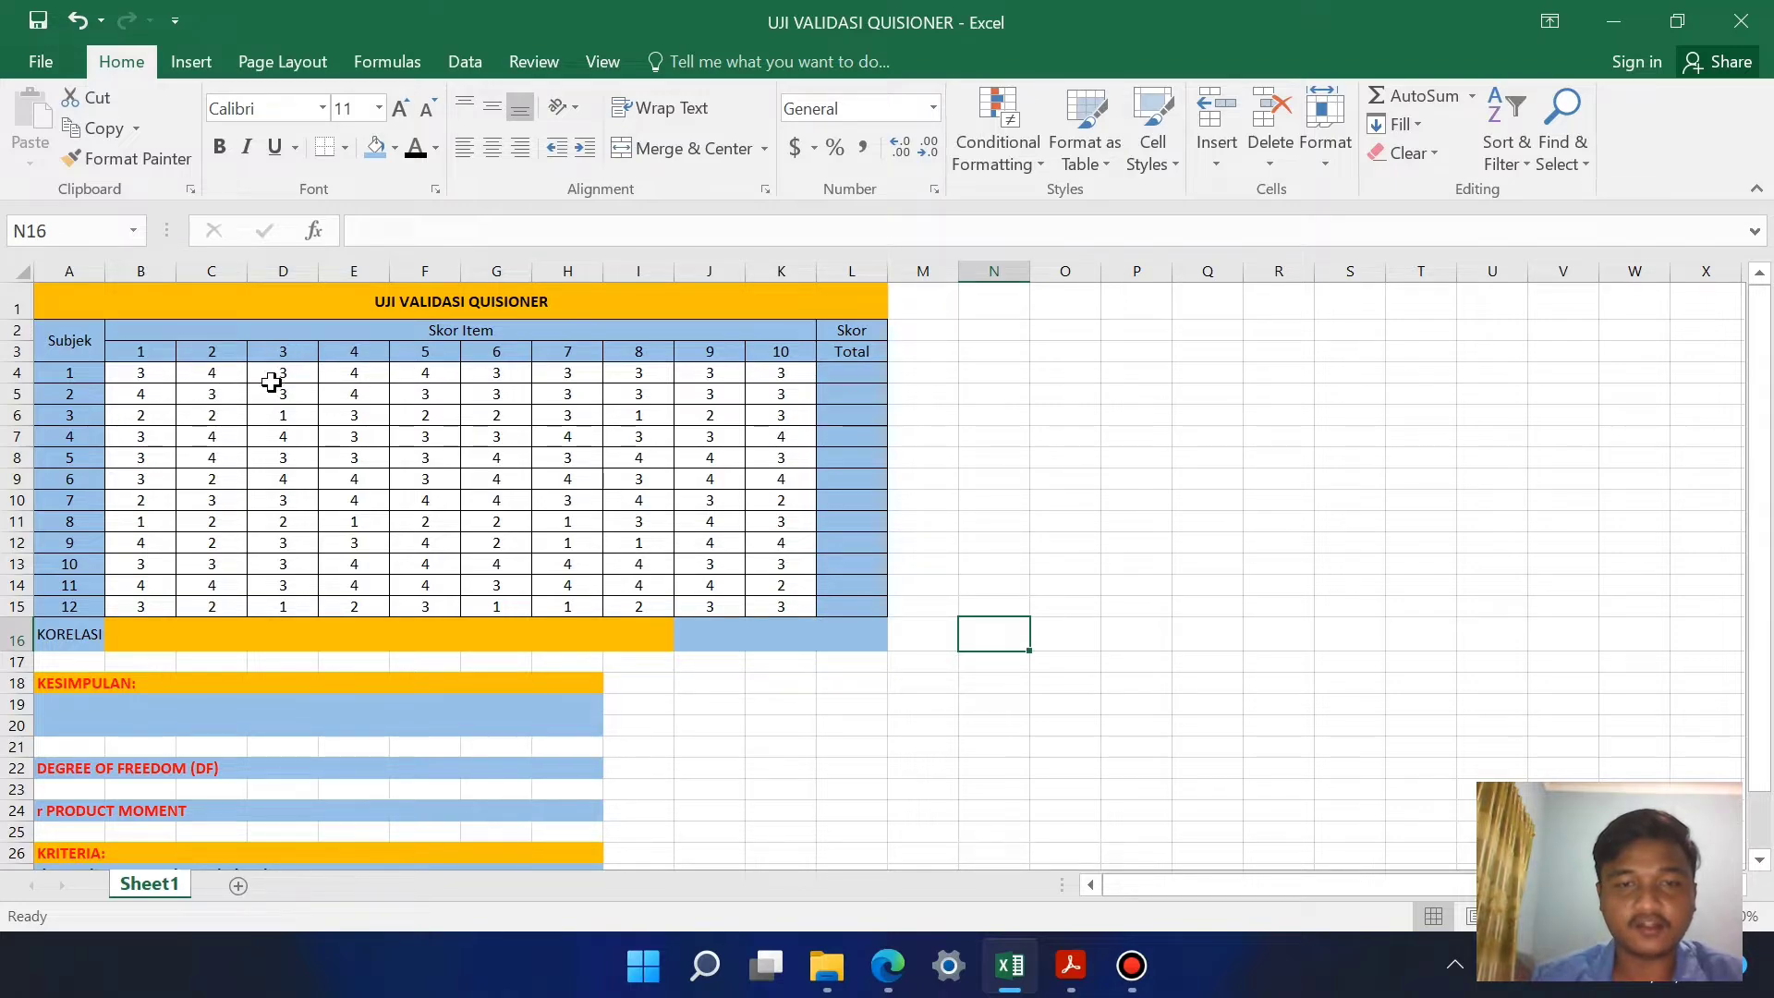
Step: Examine the questionnaire sheet's item numbers, subject rows, and the correlation, conclusion and criteria sections below the score table
left_click(145, 354)
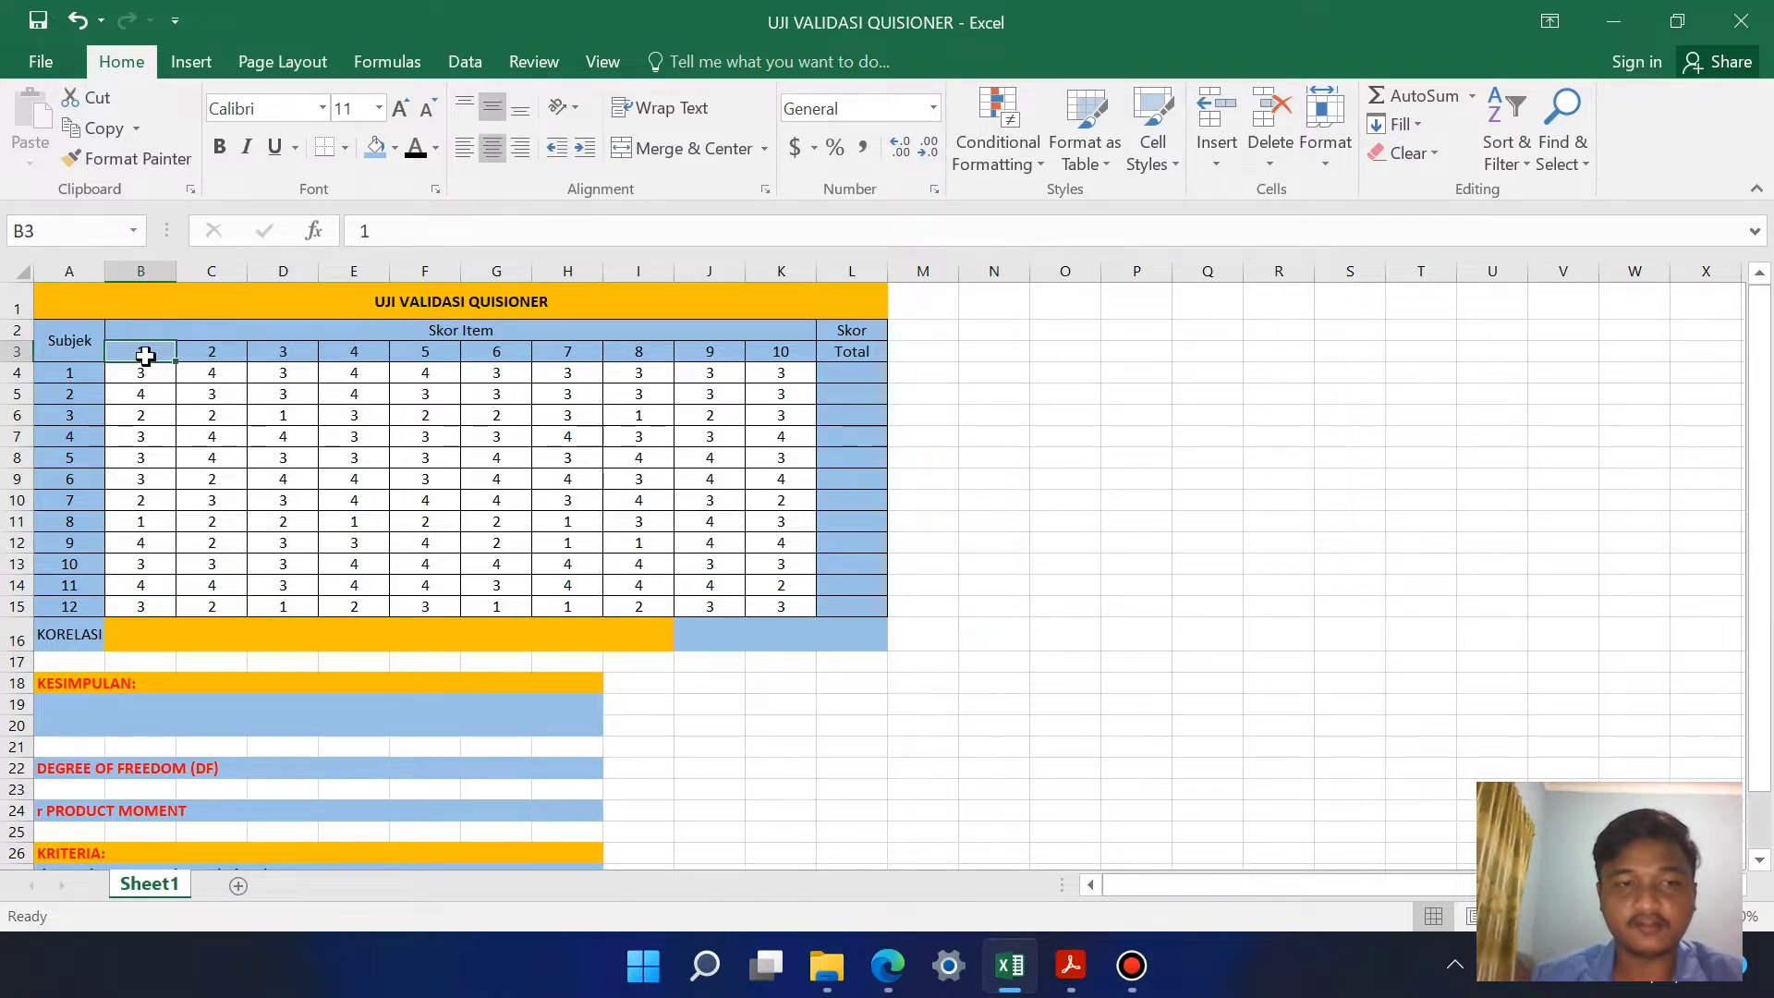
left_click(209, 353)
left_click(785, 354)
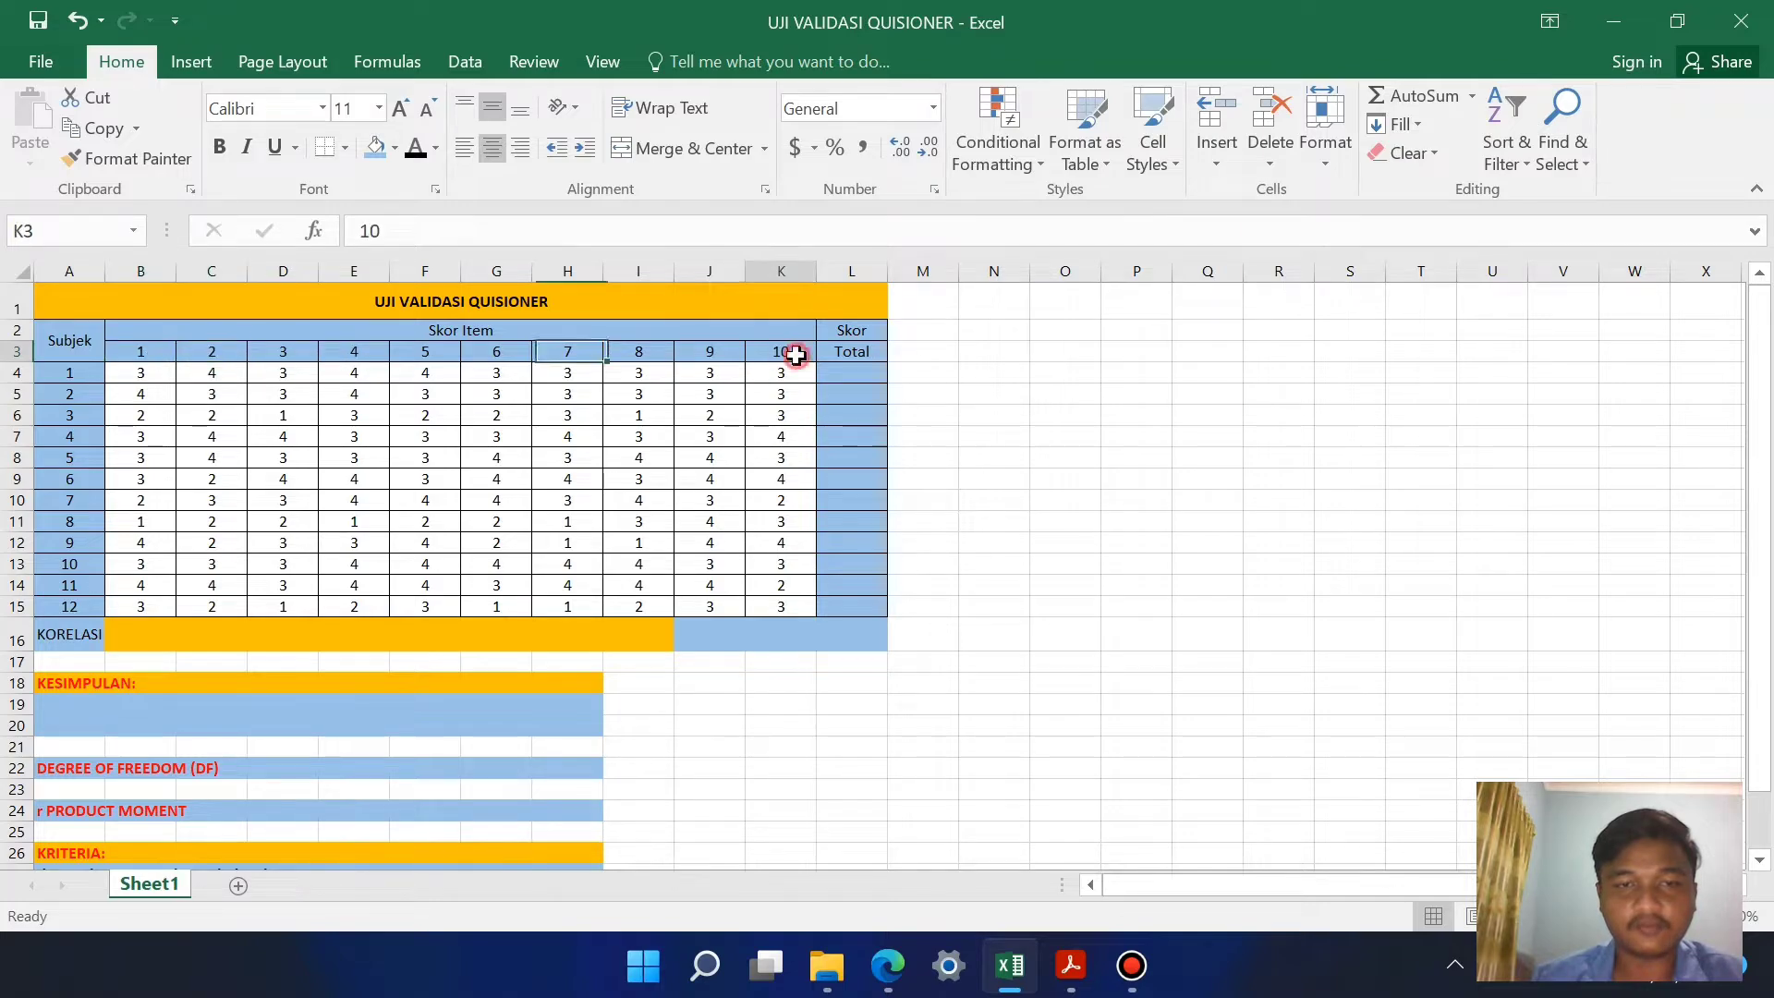
left_click(96, 370)
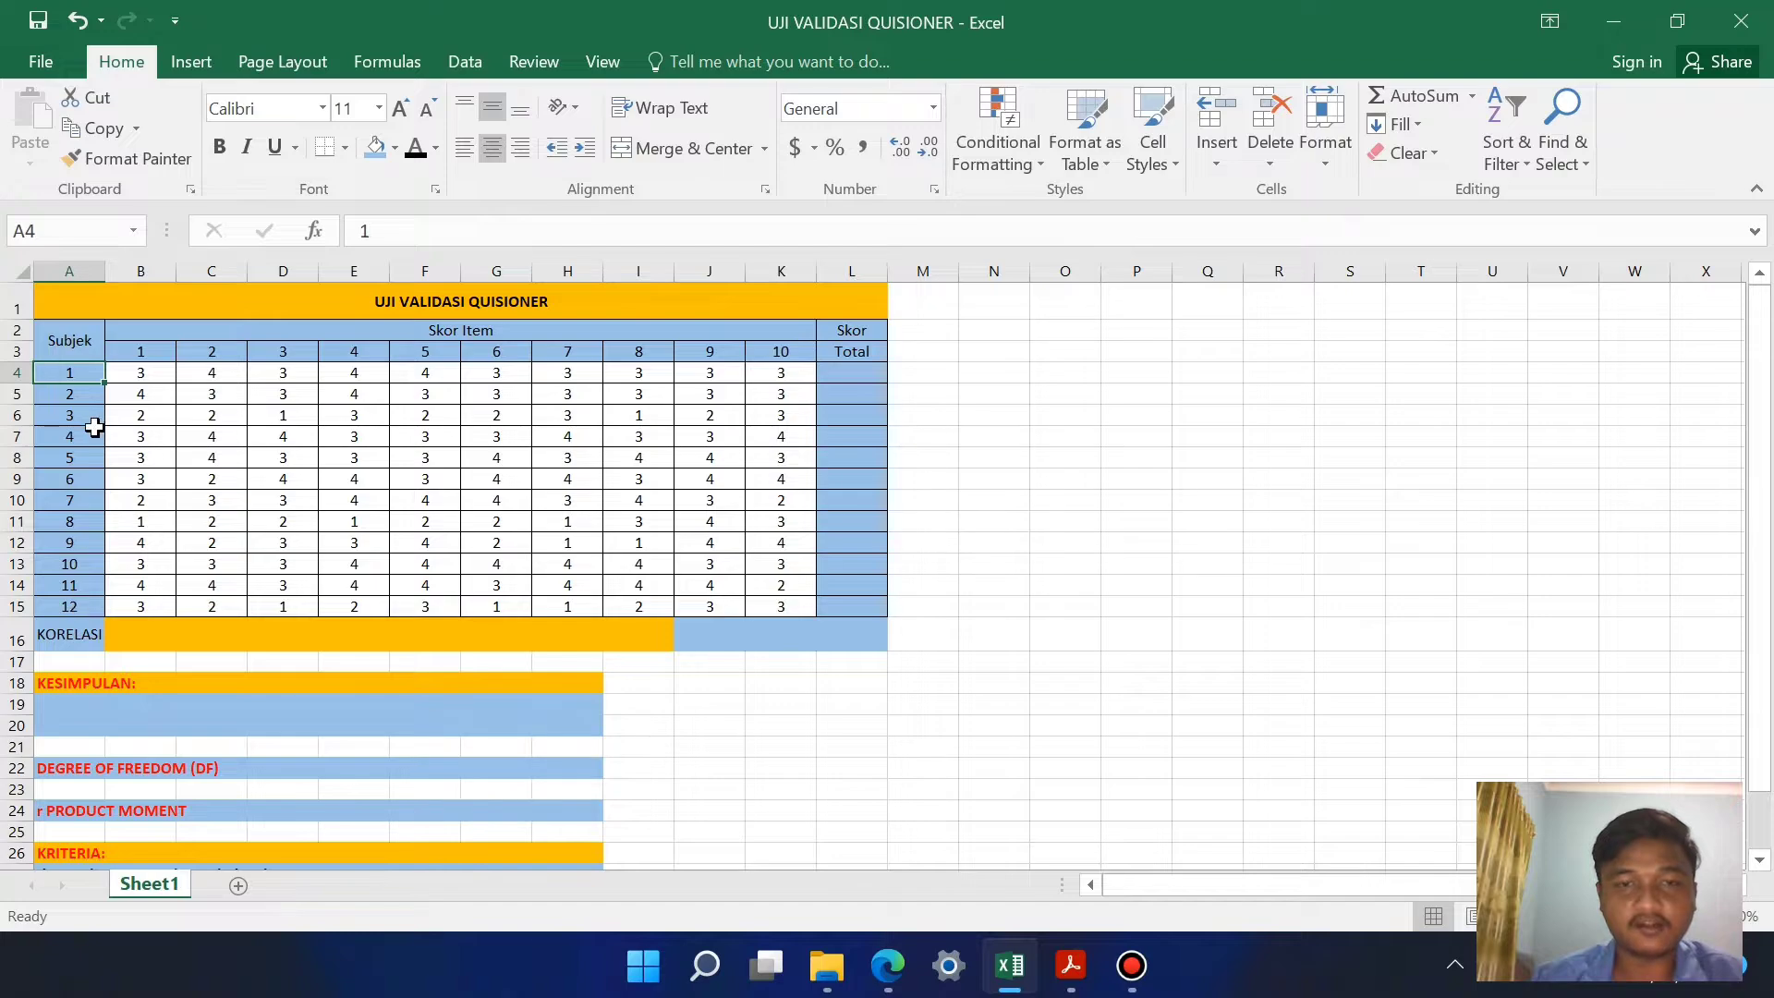
left_click(78, 396)
left_click(83, 455)
scroll(342, 629, "down", 2)
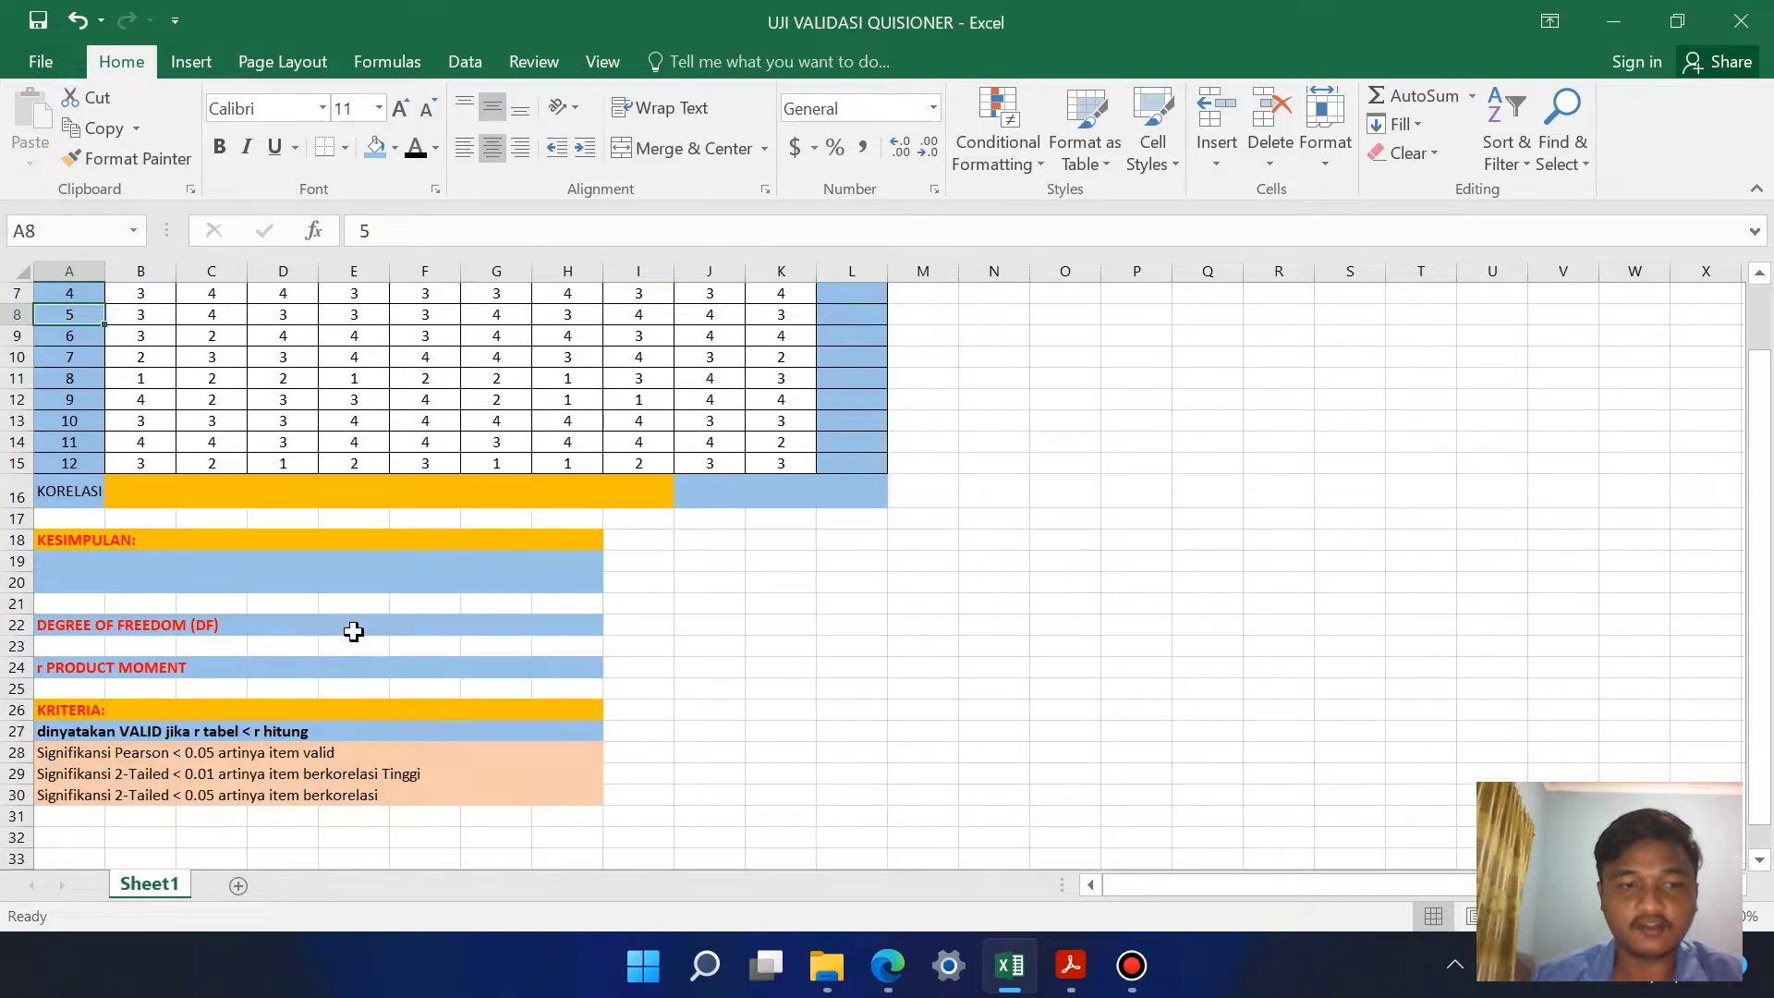
scroll(412, 617, "up", 2)
scroll(412, 616, "down", 3)
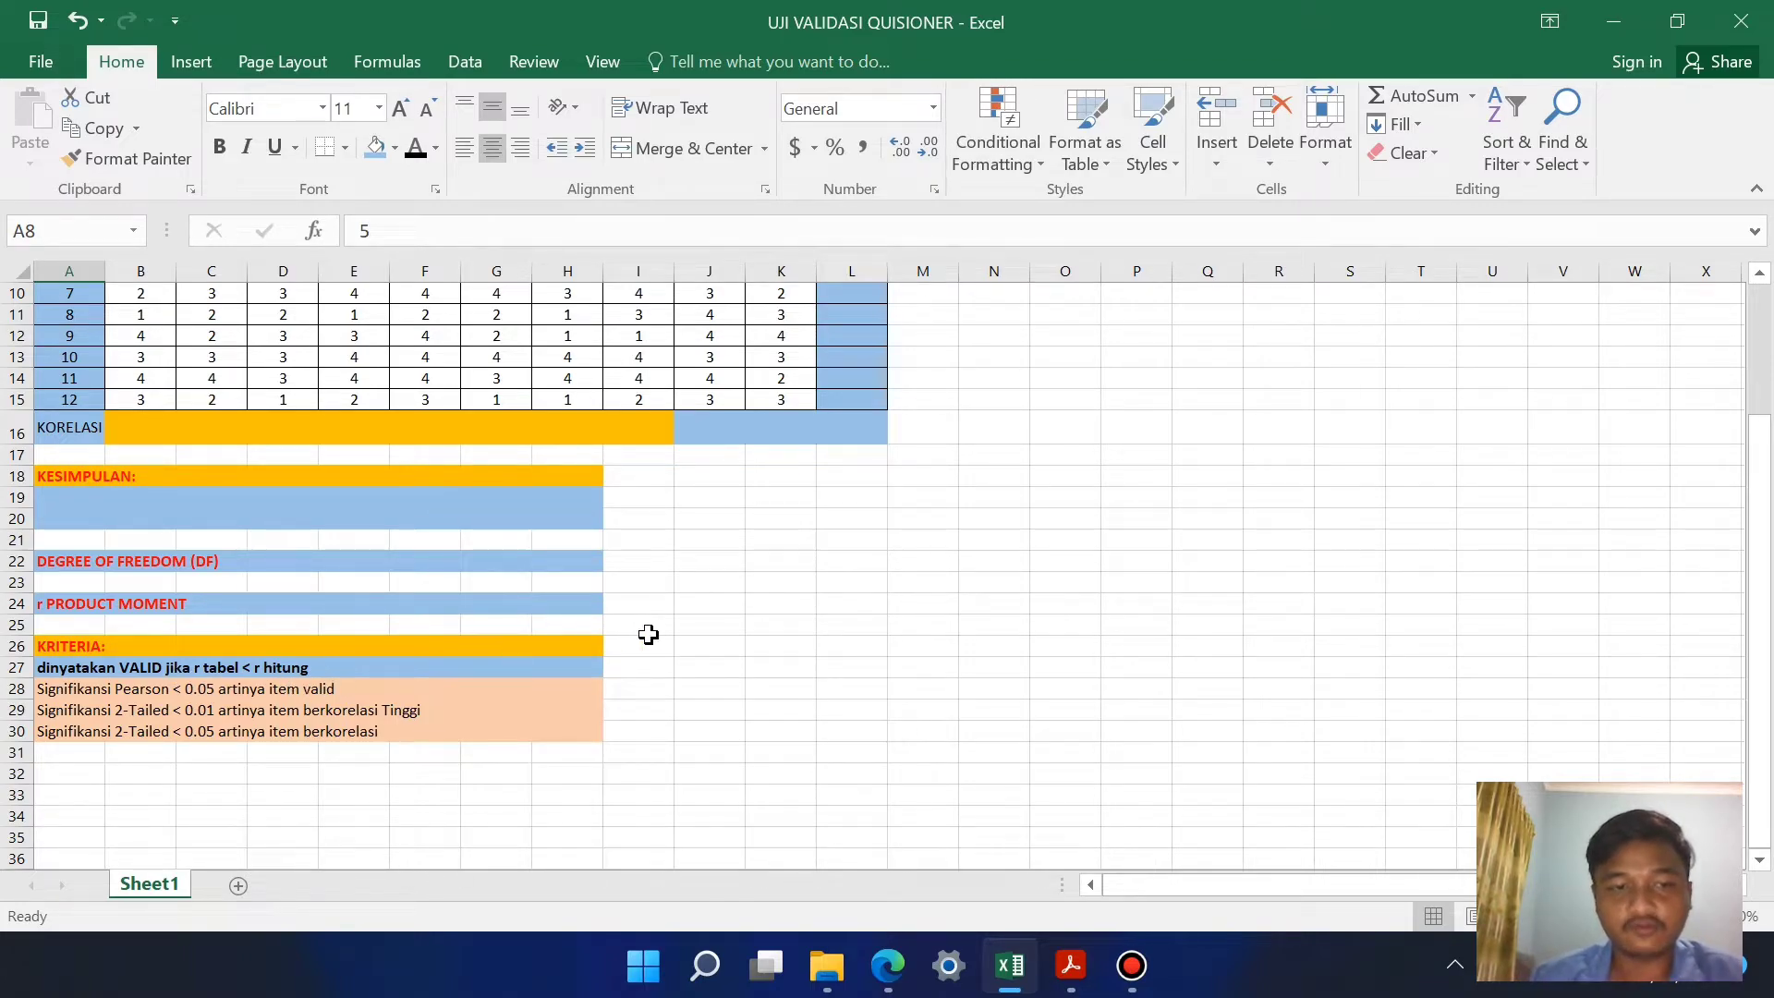
scroll(650, 635, "up", 2)
scroll(650, 635, "up", 1)
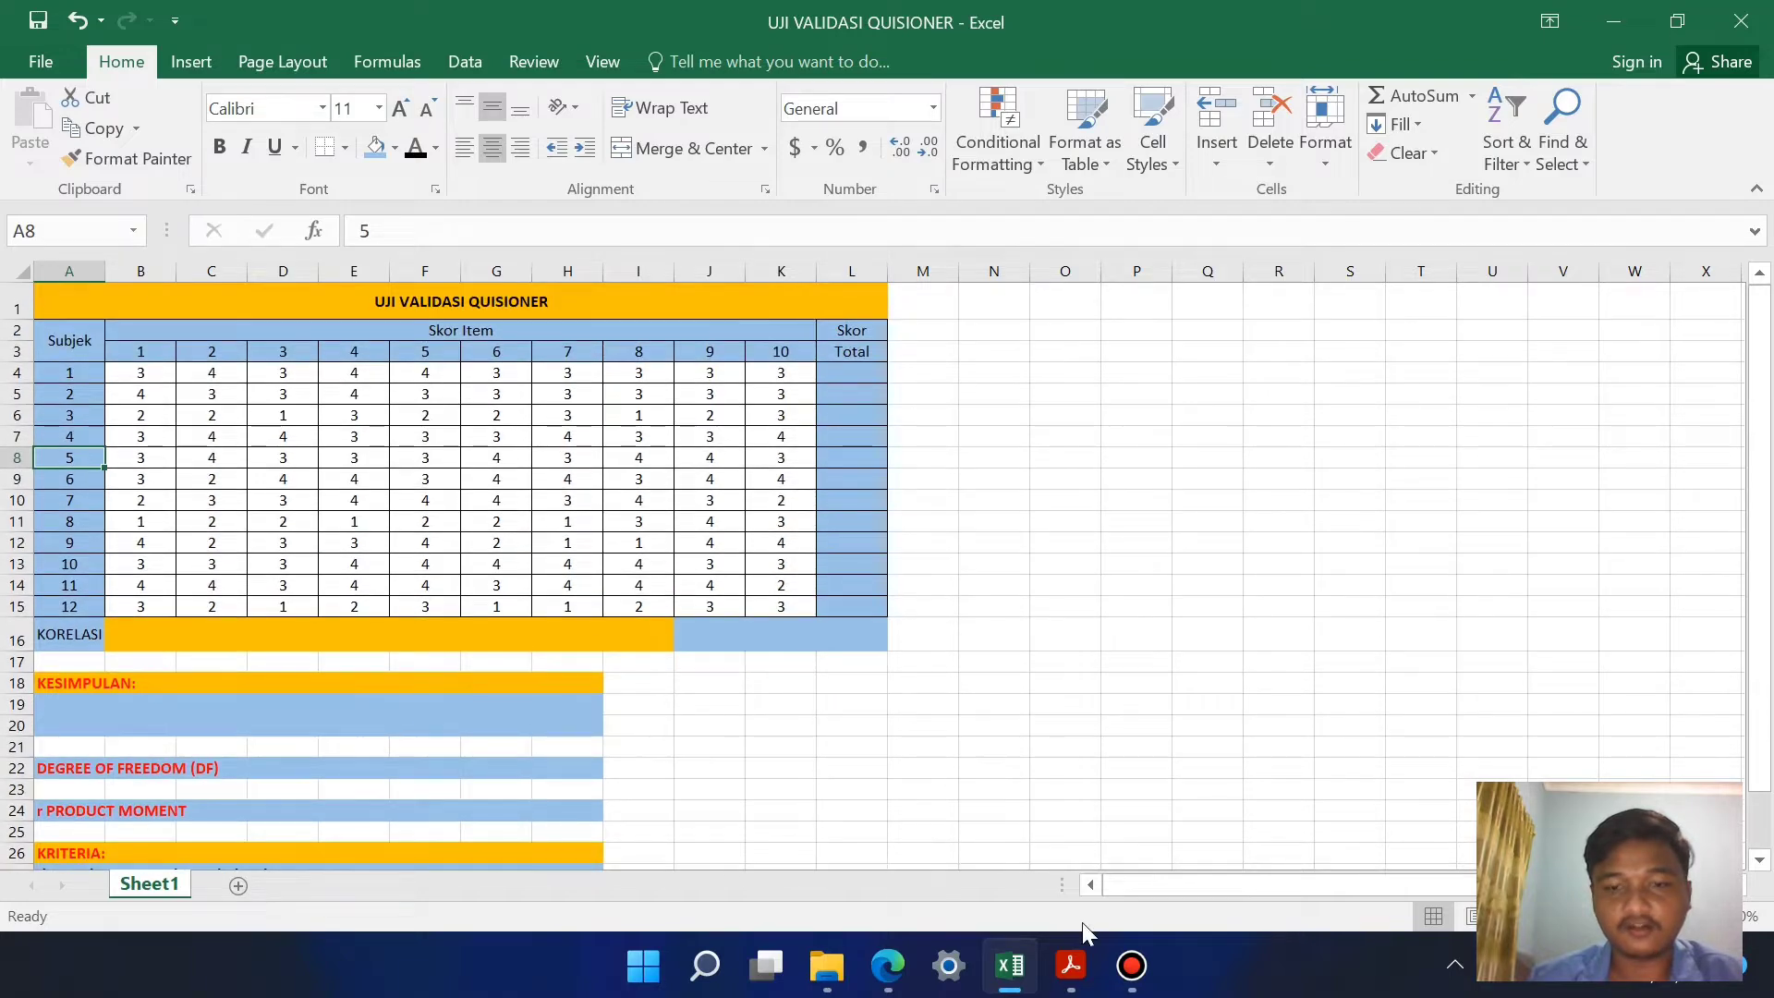
Step: Switch to Adobe Acrobat Reader and examine the r table for df = 1 - 50 in tabel-r.pdf
left_click(1071, 966)
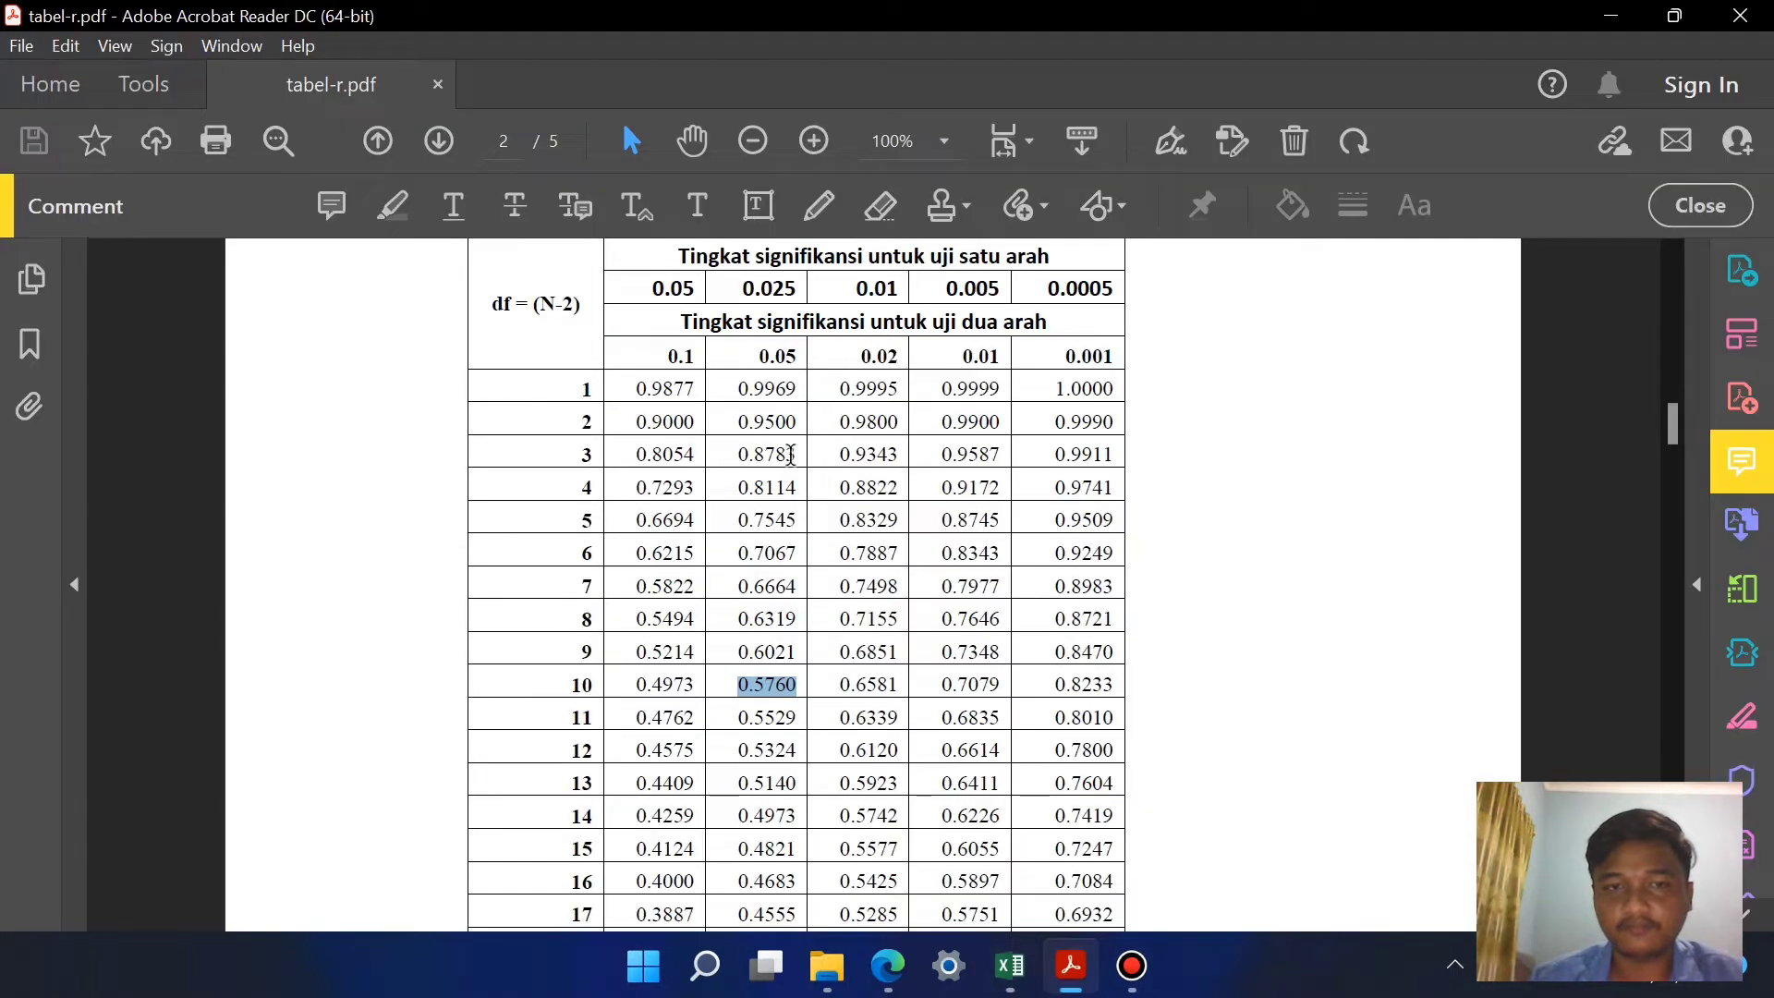
scroll(791, 474, "up", 2)
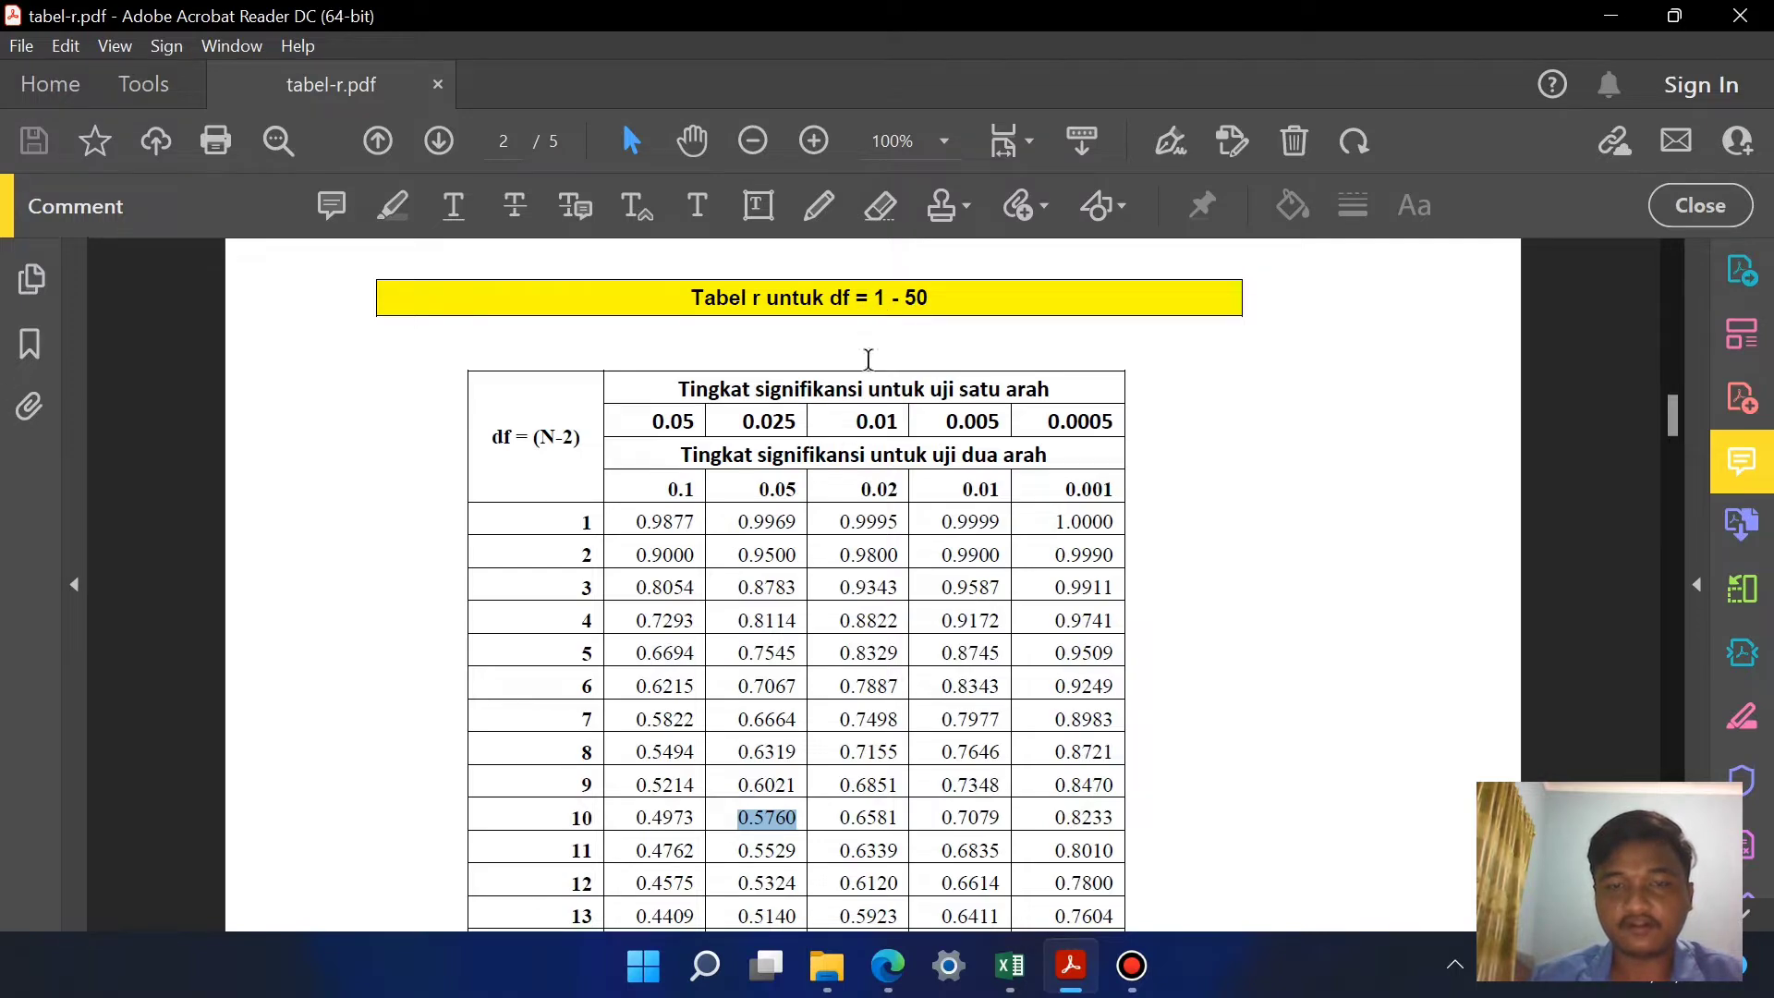
scroll(805, 604, "down", 3)
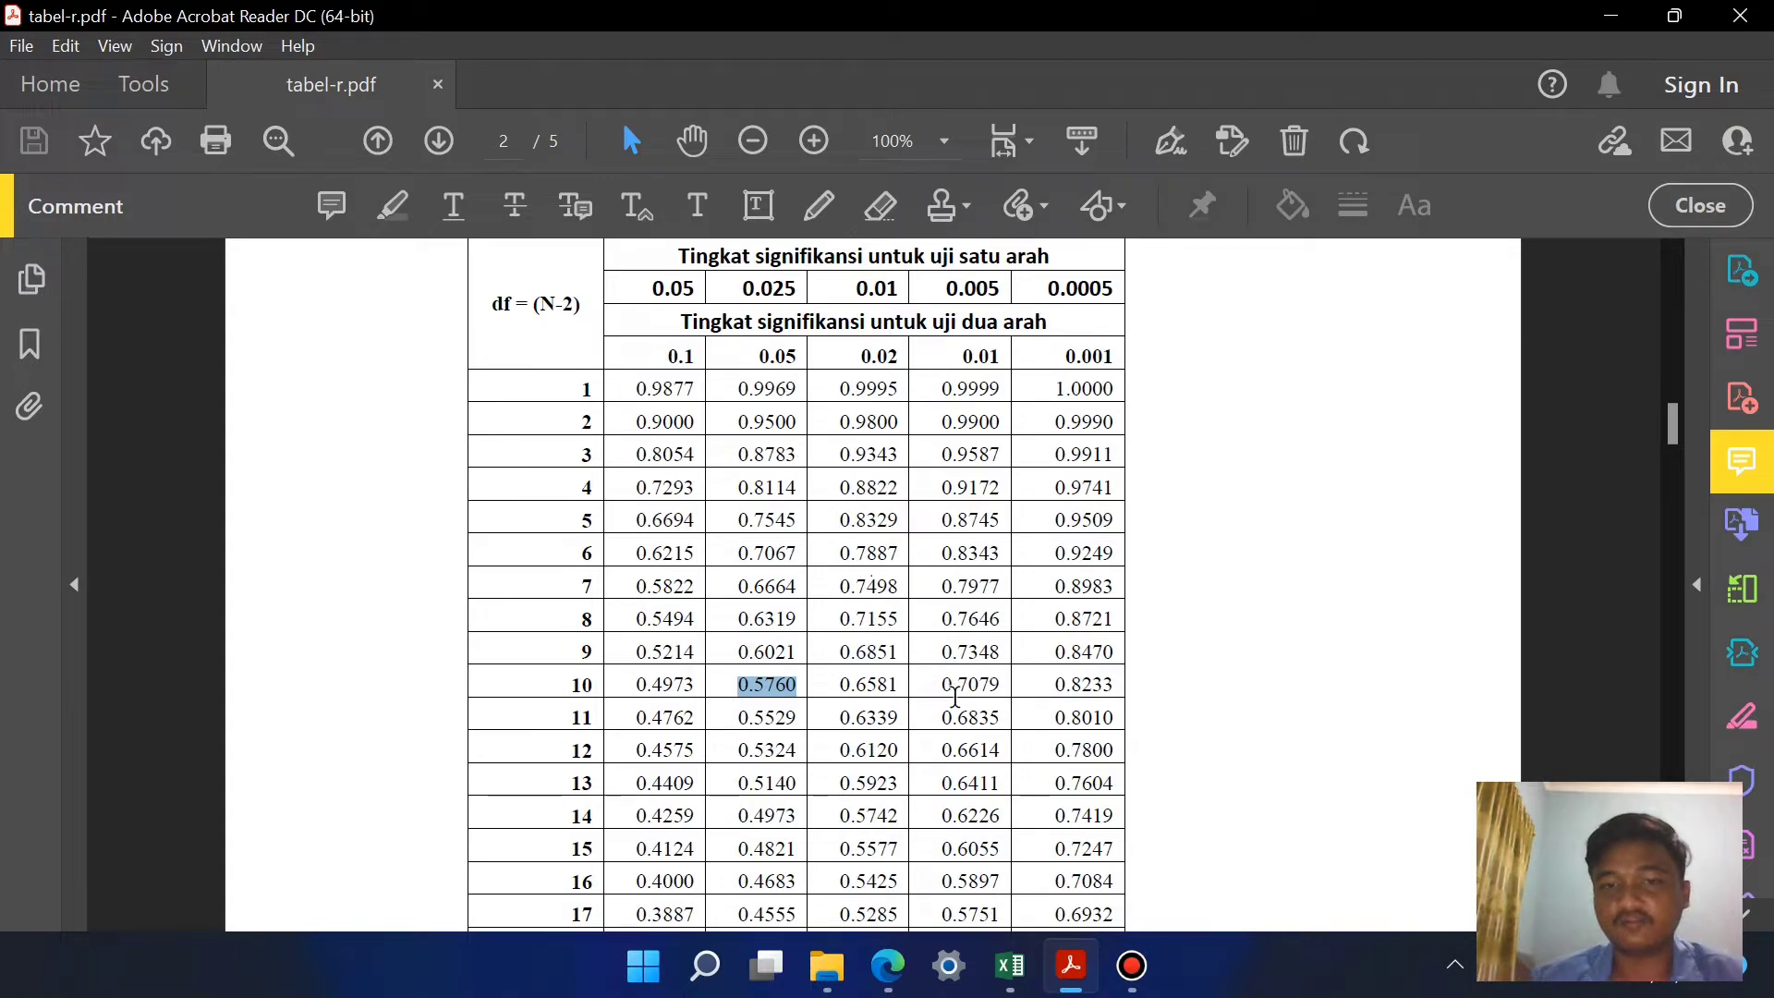
Step: Switch back to Excel and total the first subject's item scores in L4 with =SUM(B4:K4)
left_click(1010, 966)
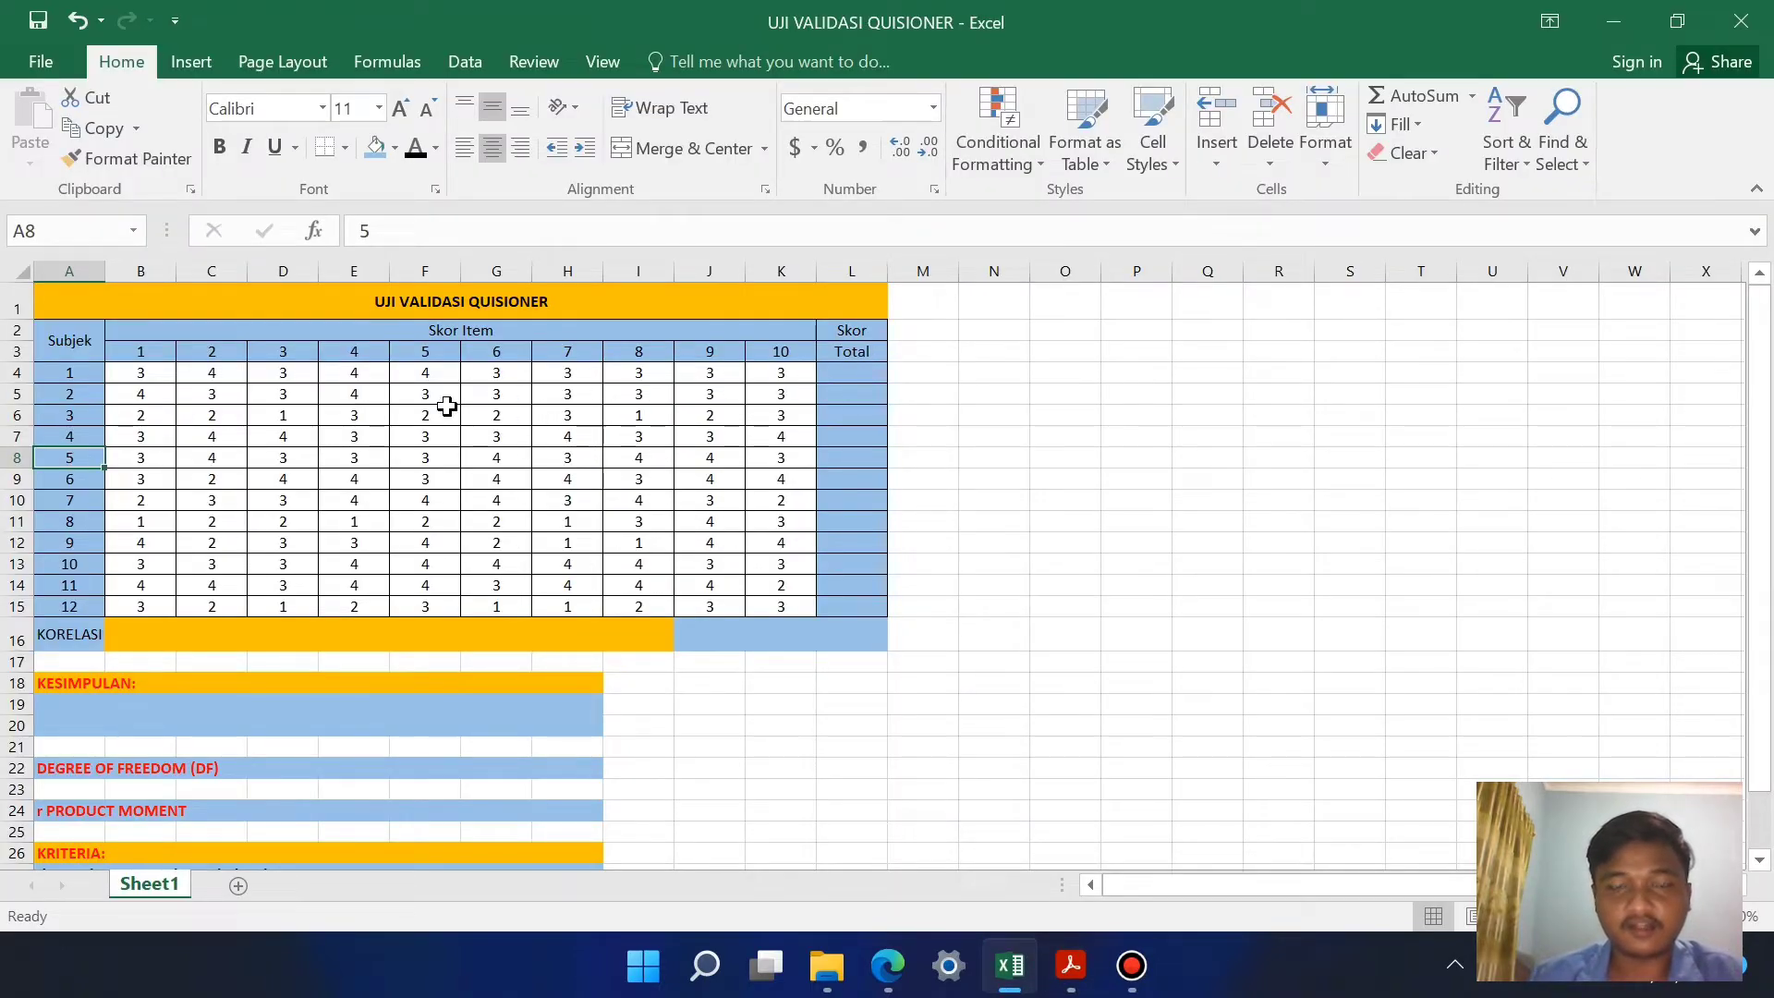
left_click(847, 378)
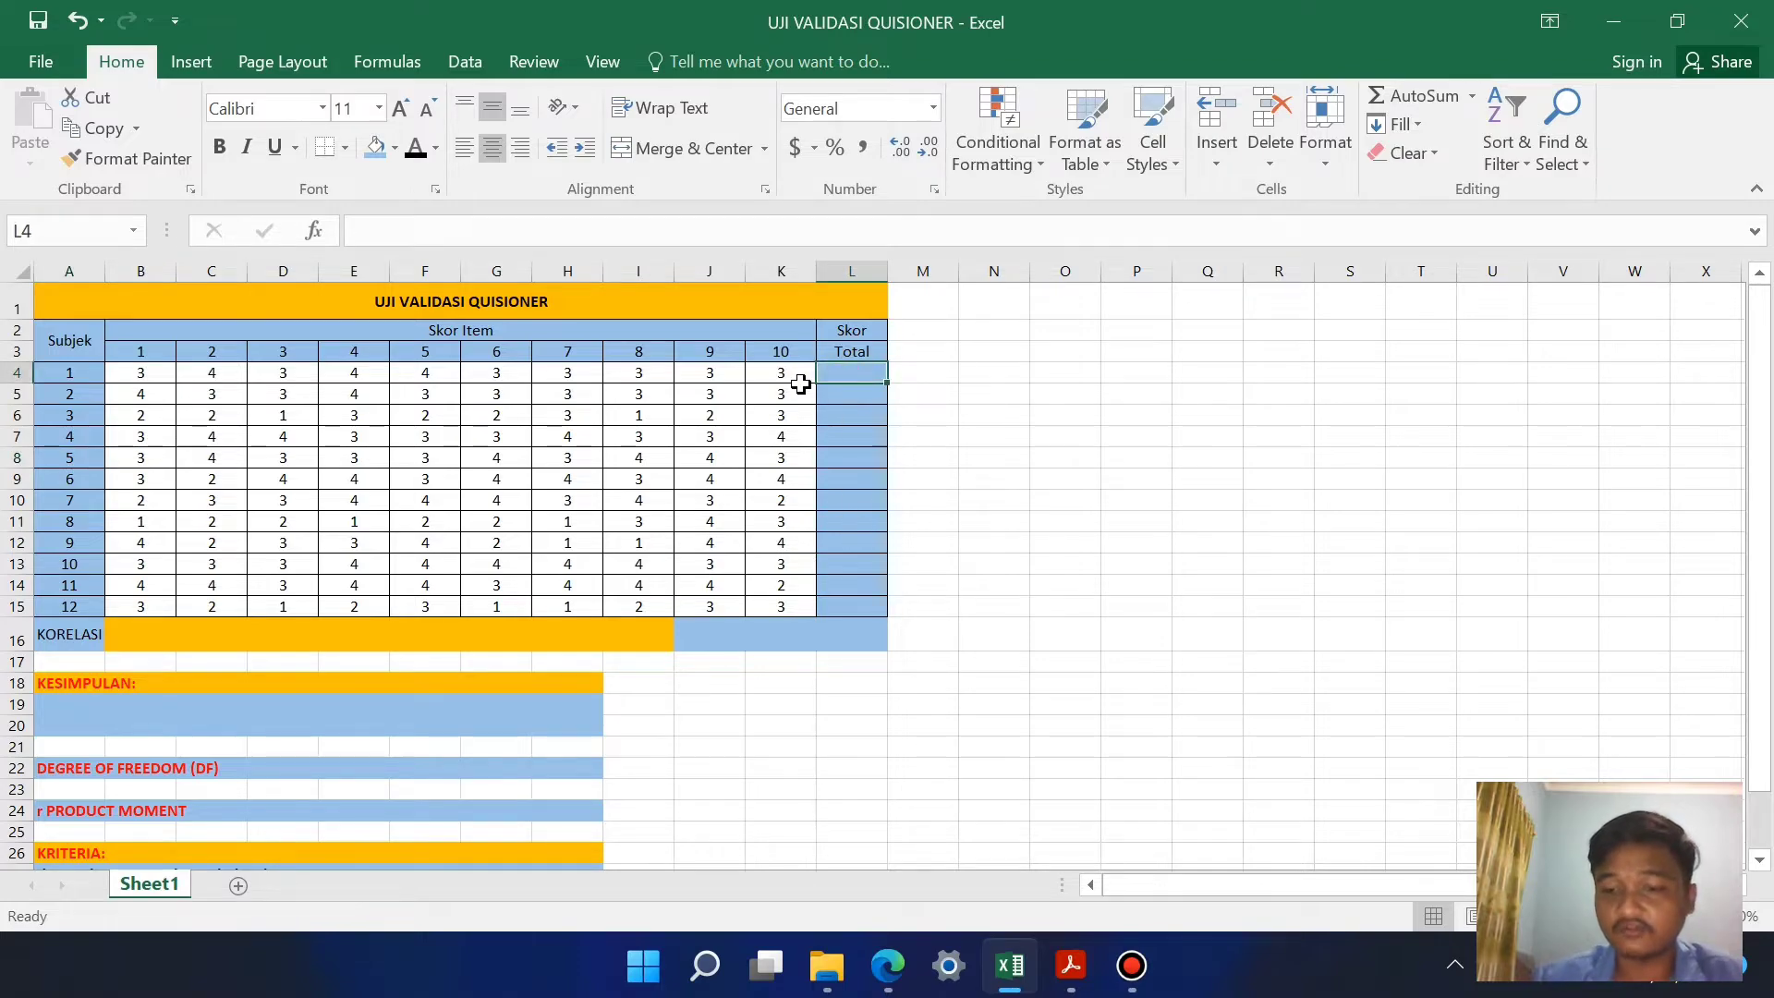
type("=")
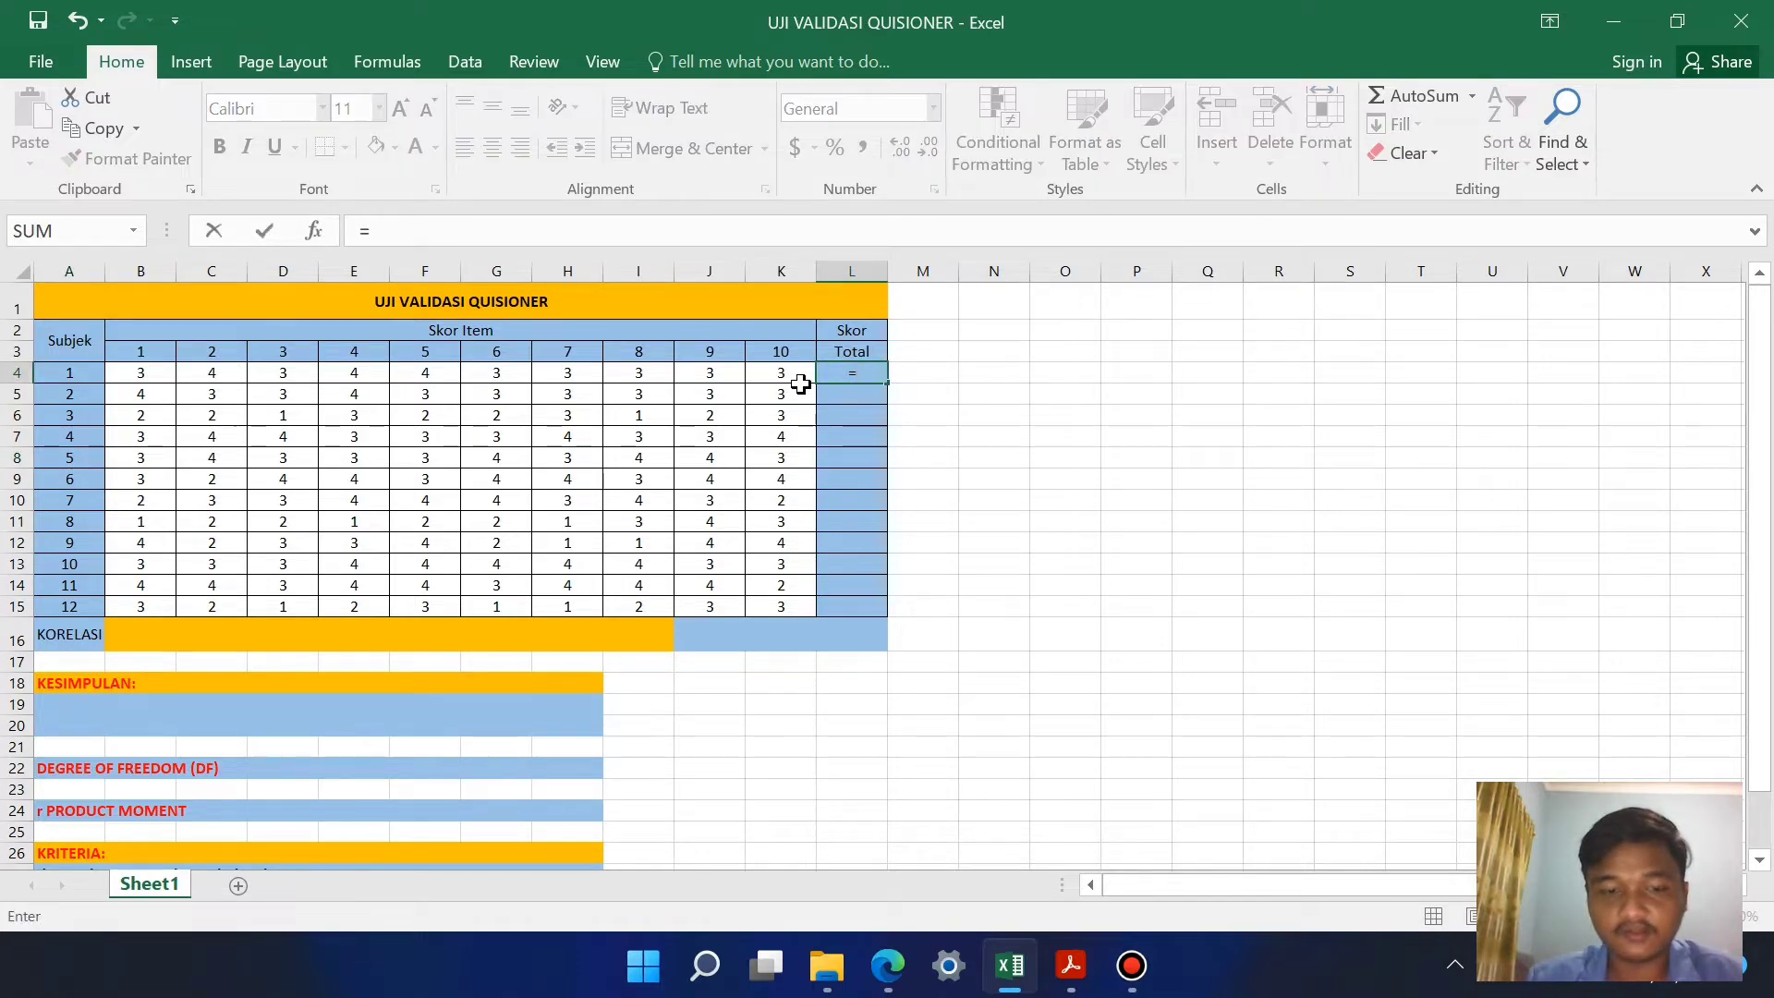
type("sum")
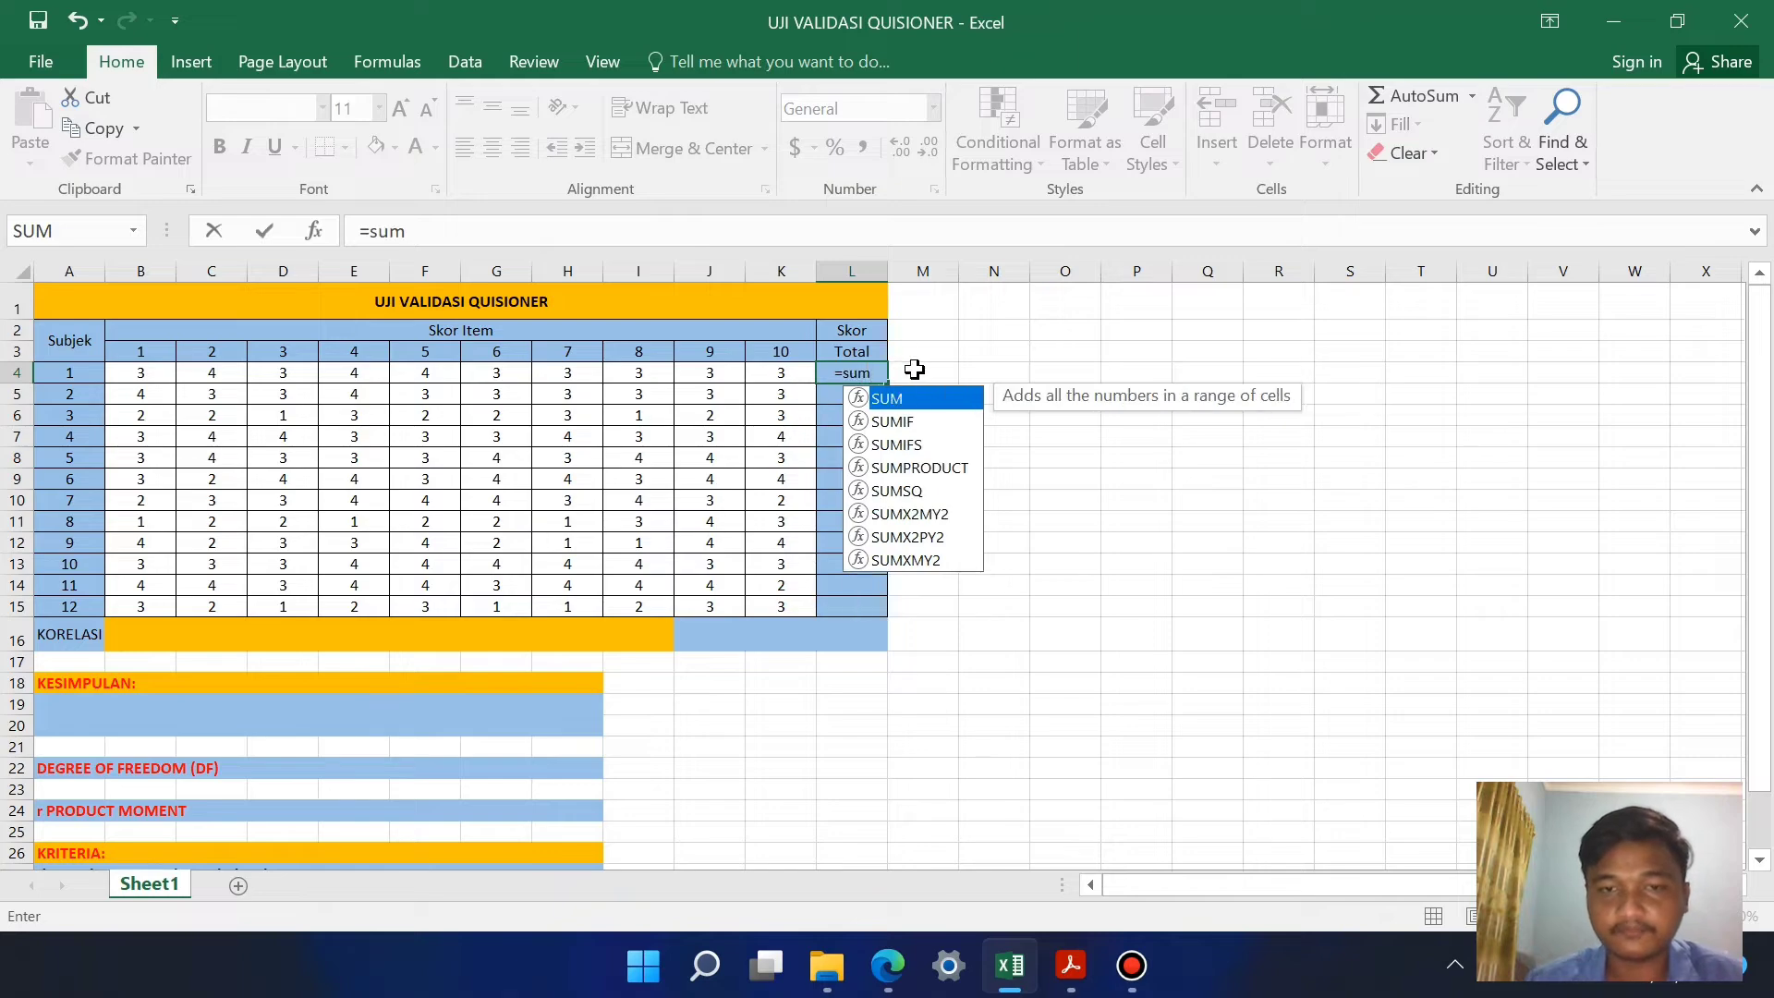
double_click(927, 400)
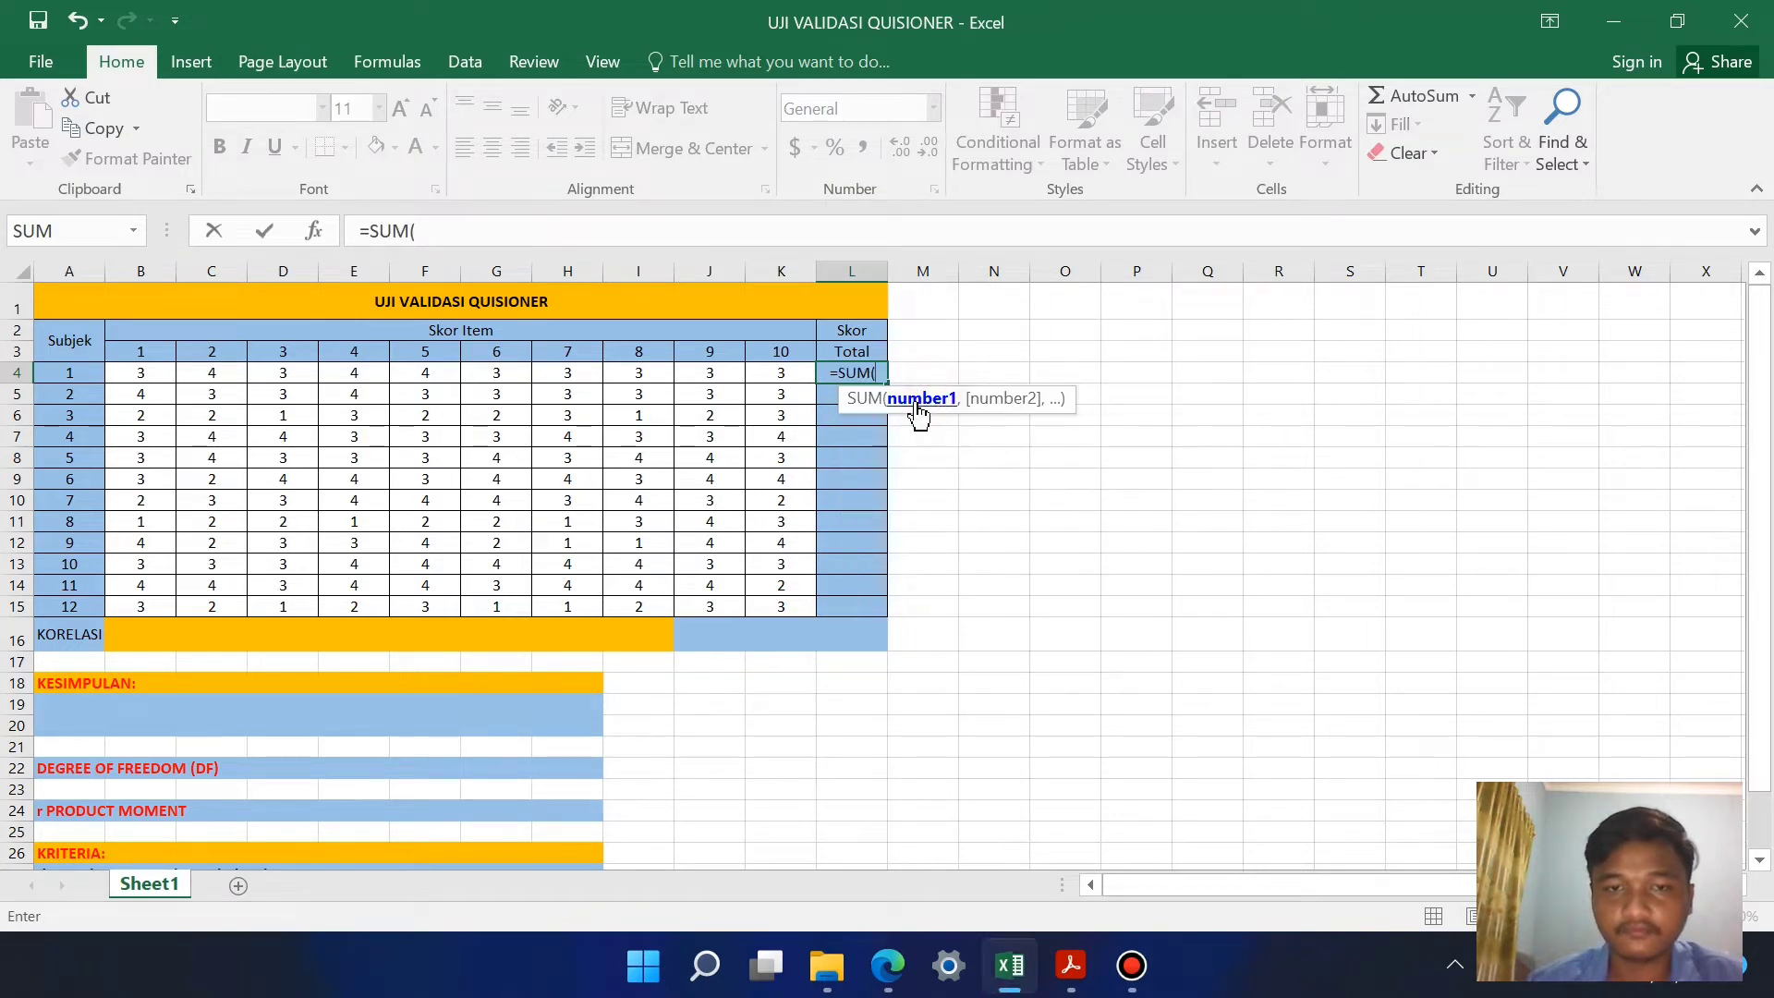
left_click_drag(157, 376, 775, 376)
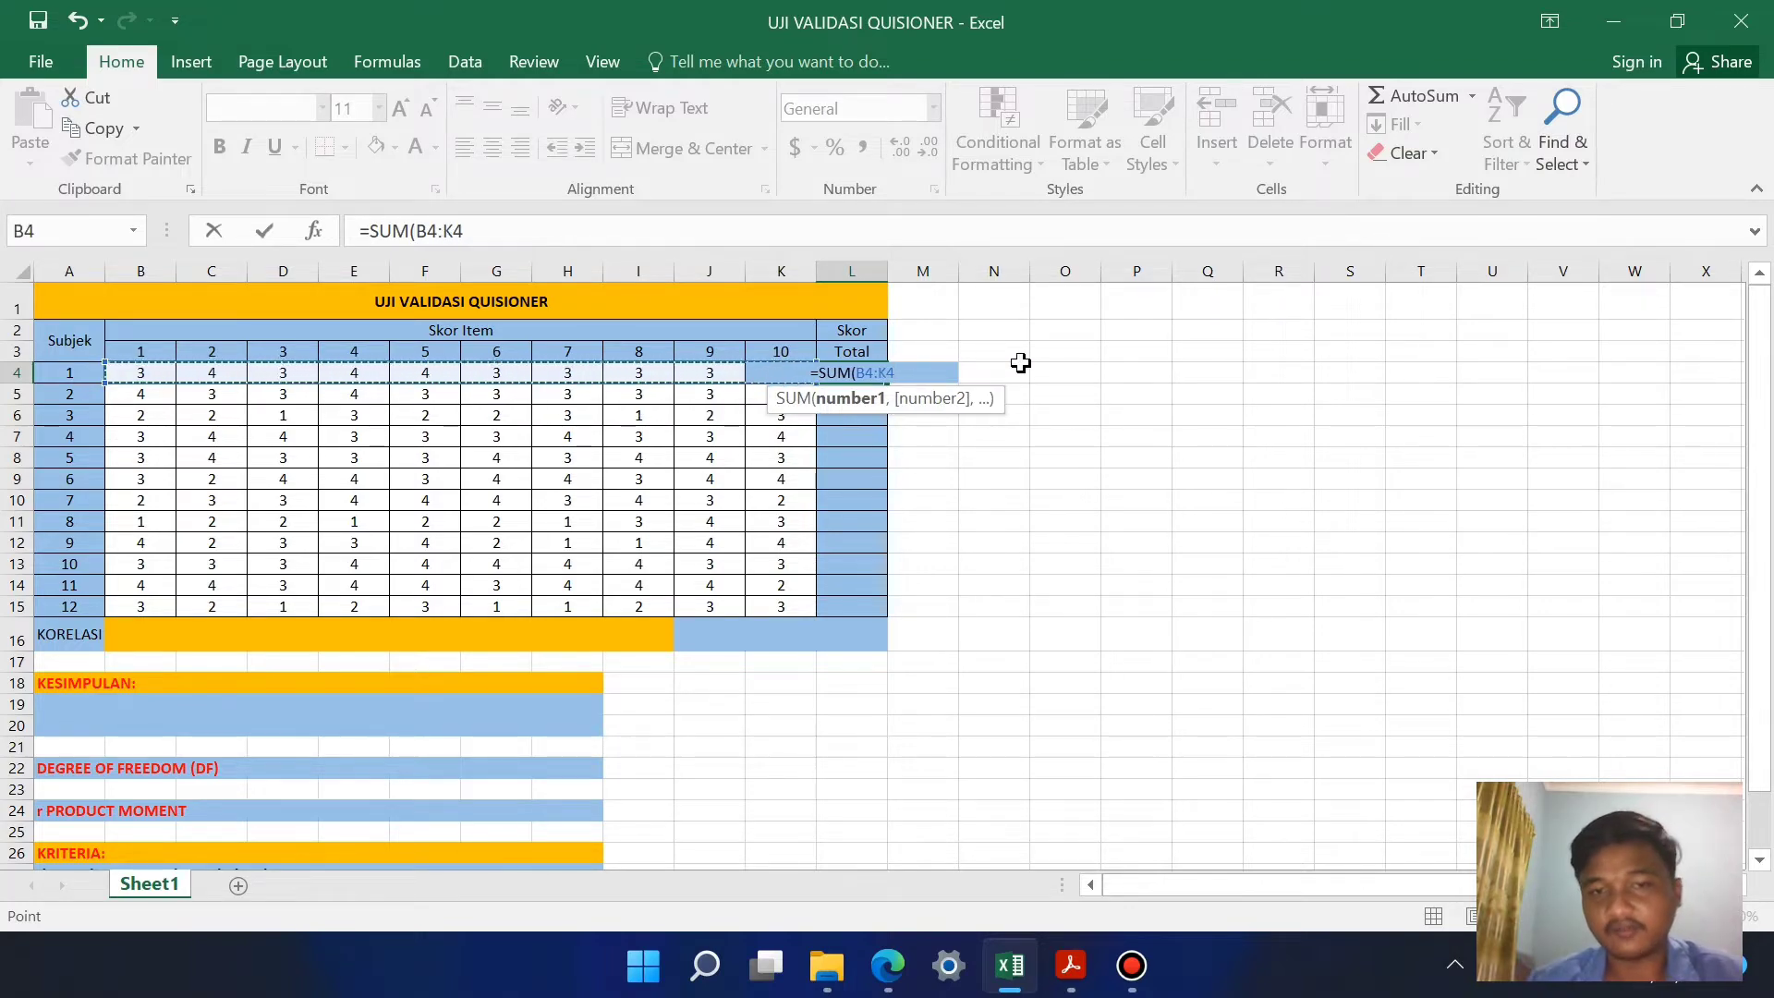
key("Return")
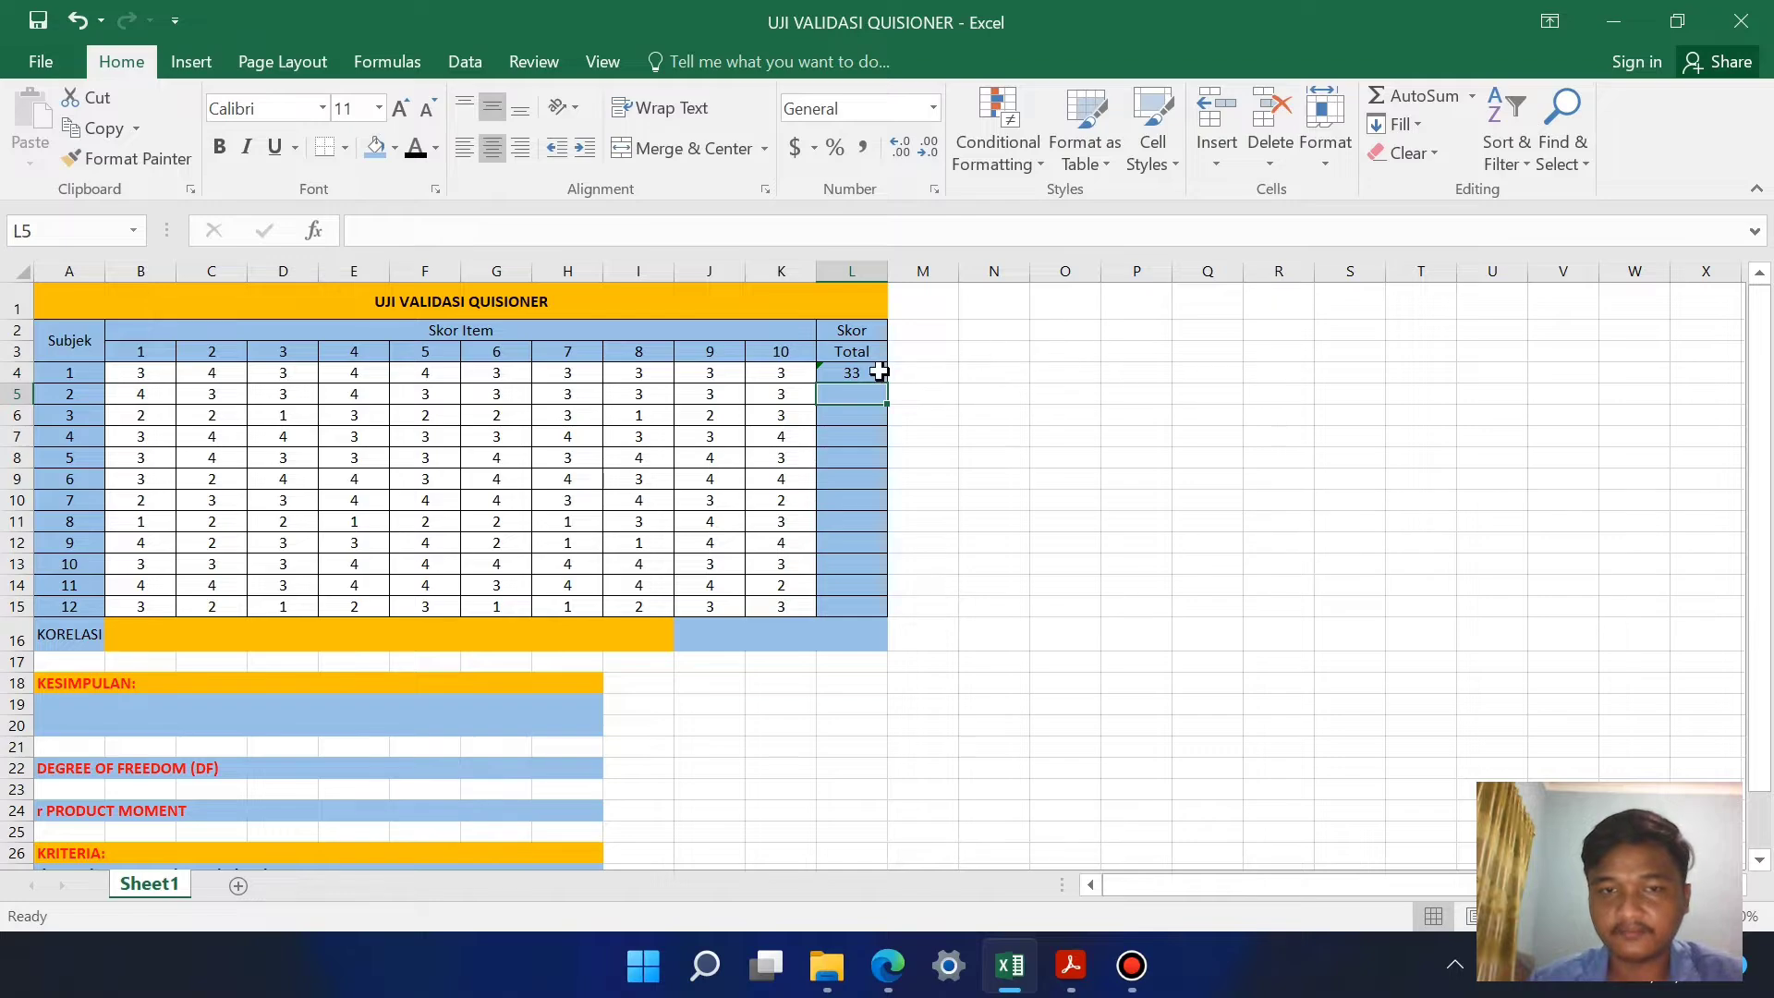
Step: Fill the total score formula from L4 down through L15 for the remaining subjects
left_click(878, 372)
left_click_drag(887, 384, 893, 619)
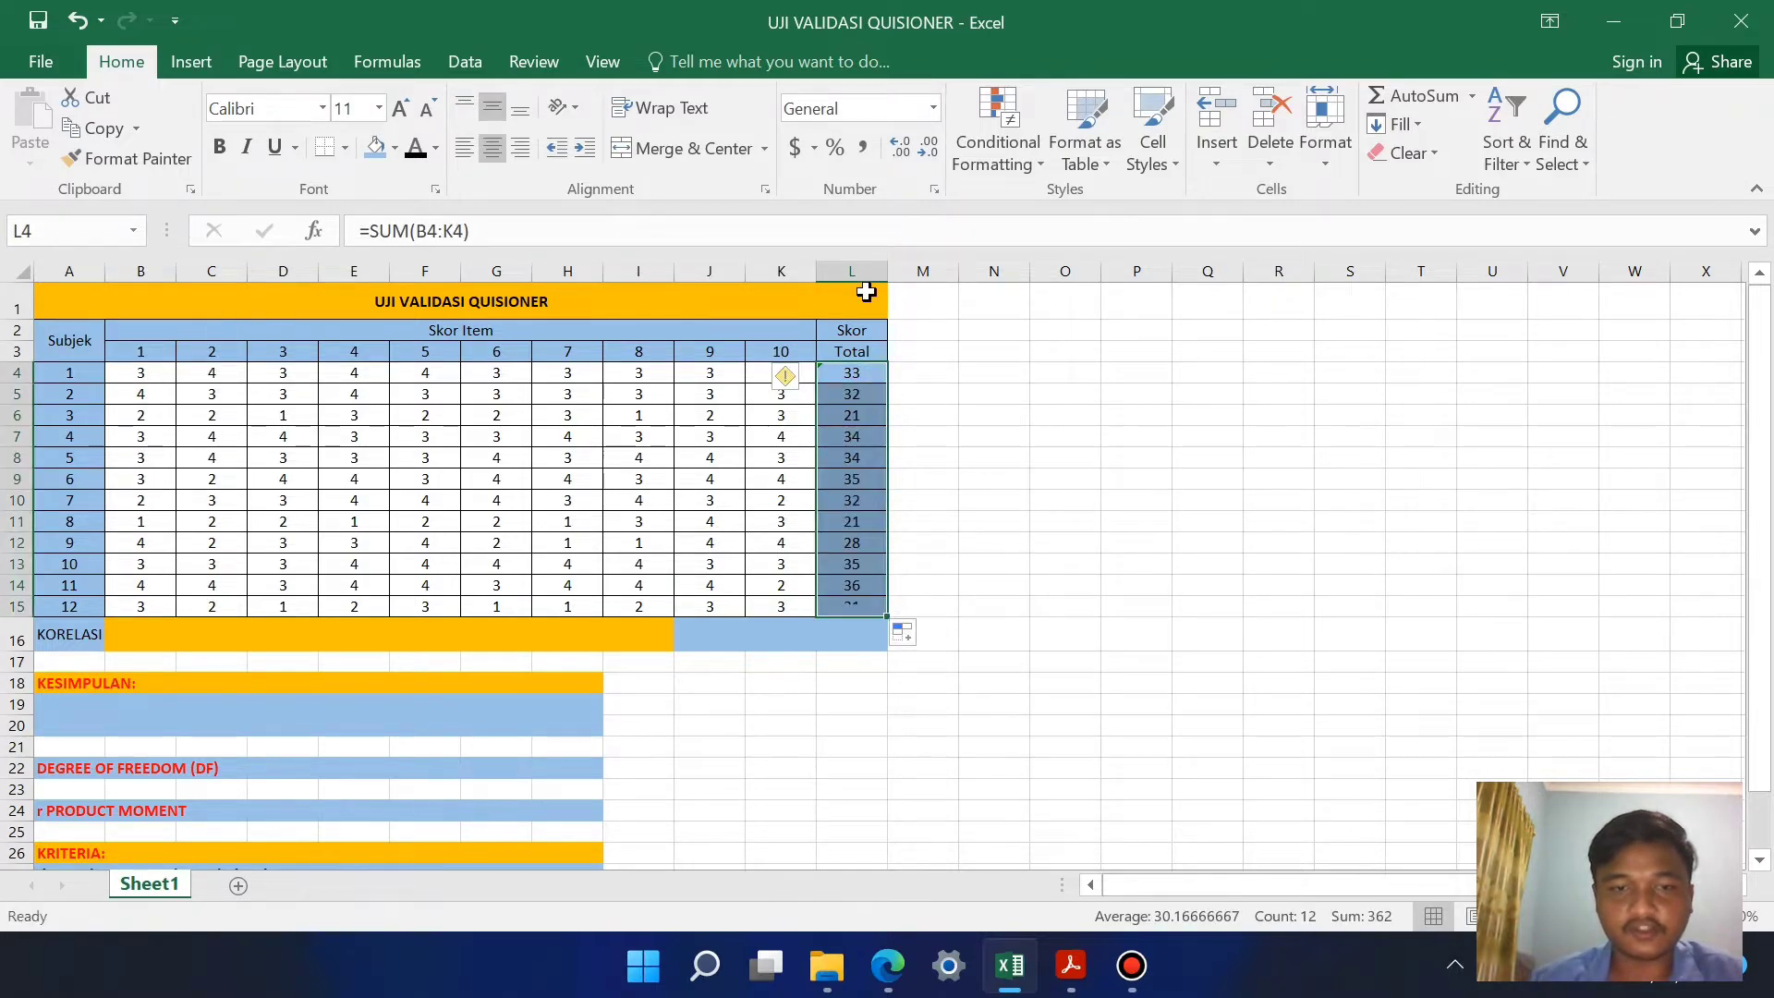
left_click(692, 449)
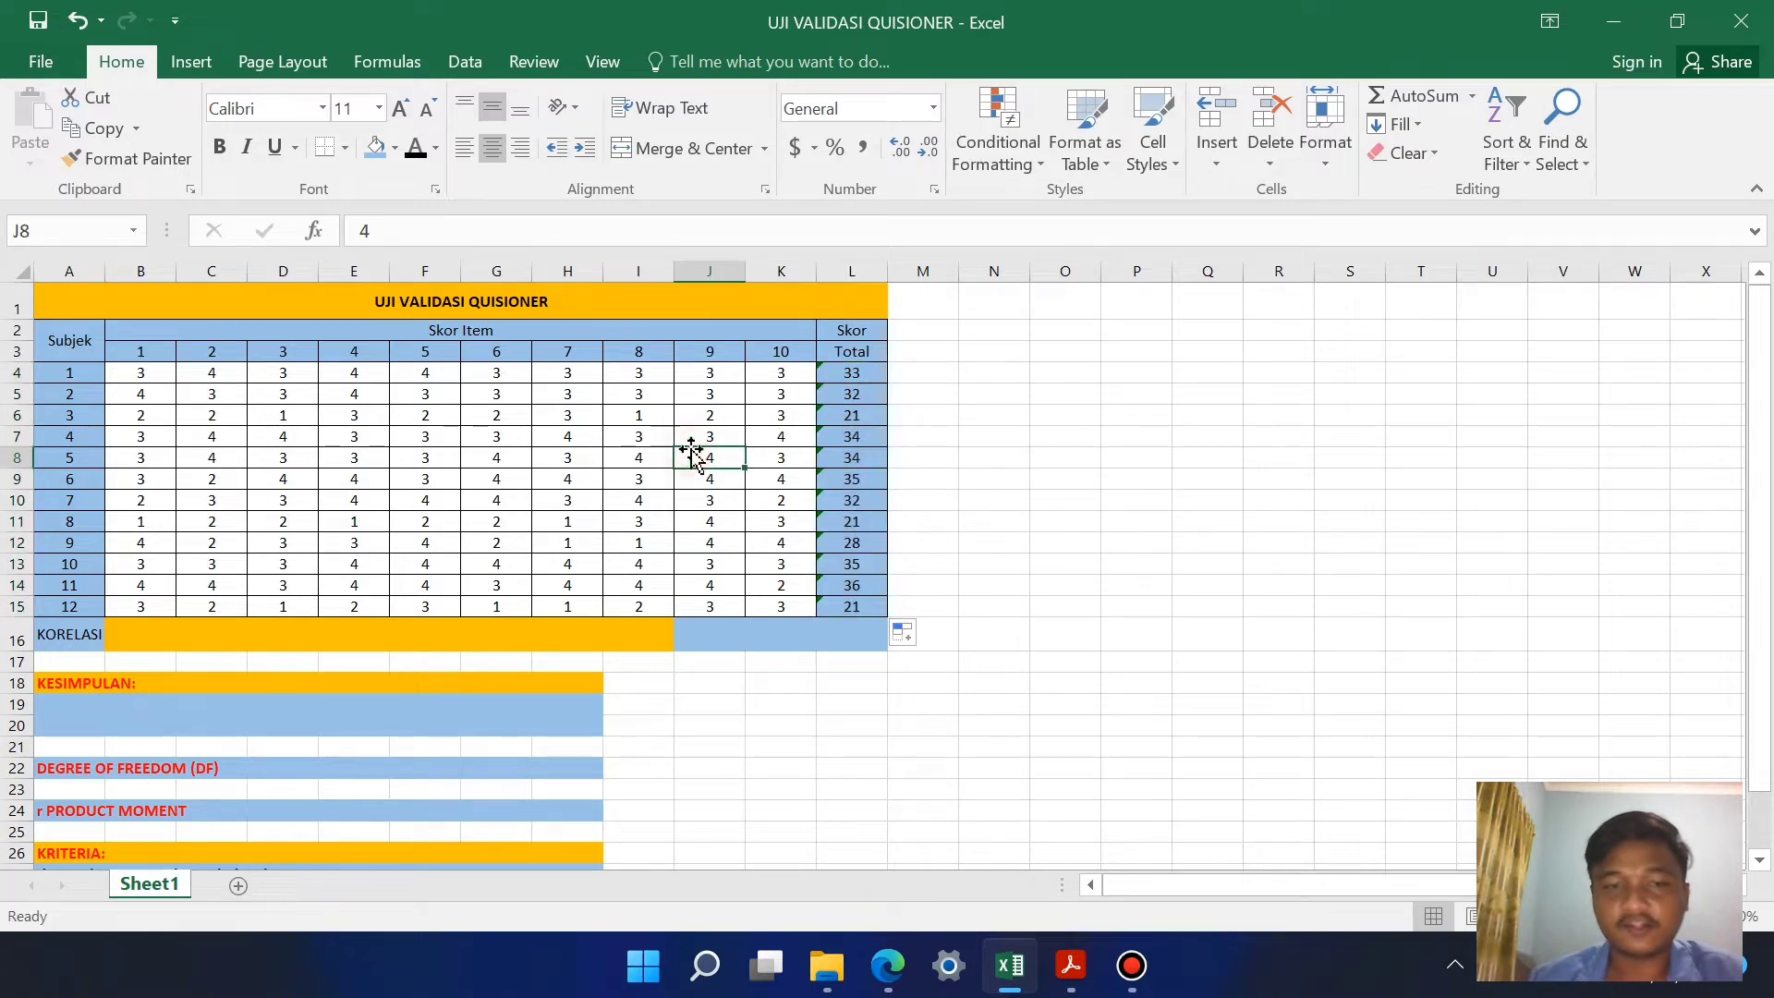
Step: Build a CORREL formula in B16 comparing item 1's scores in B4:B15 with the total scores in L4:L15
left_click(137, 633)
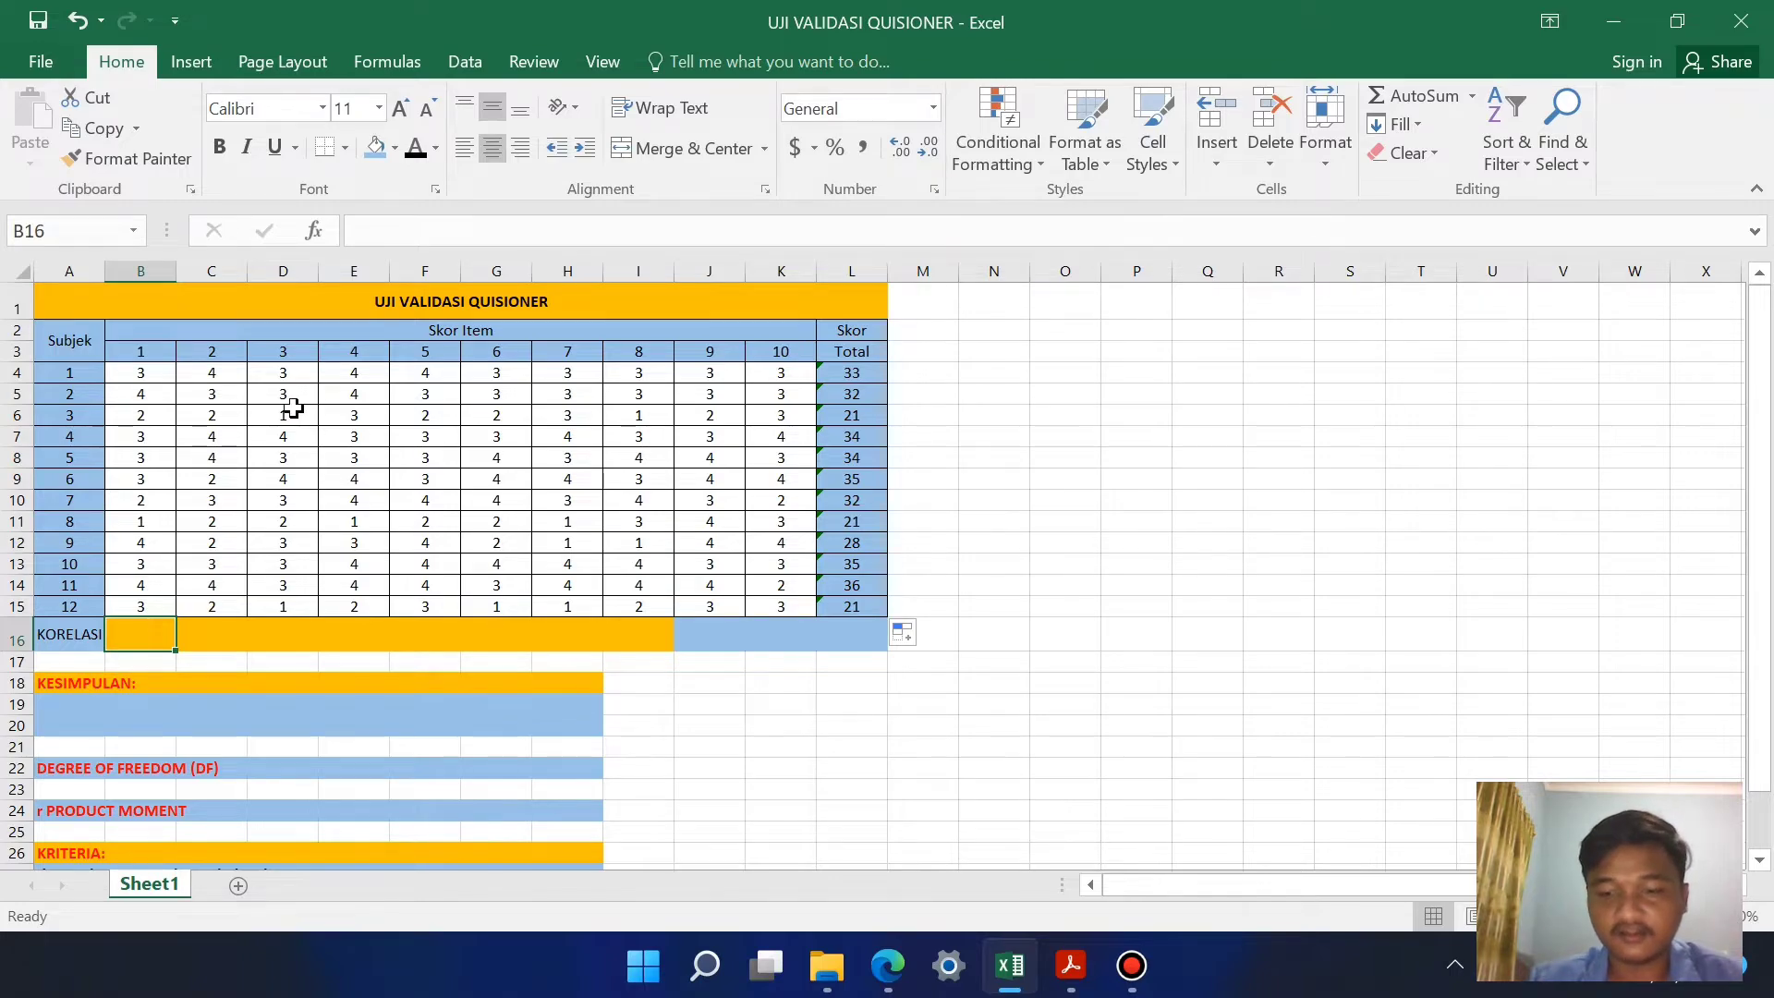
type("=corr")
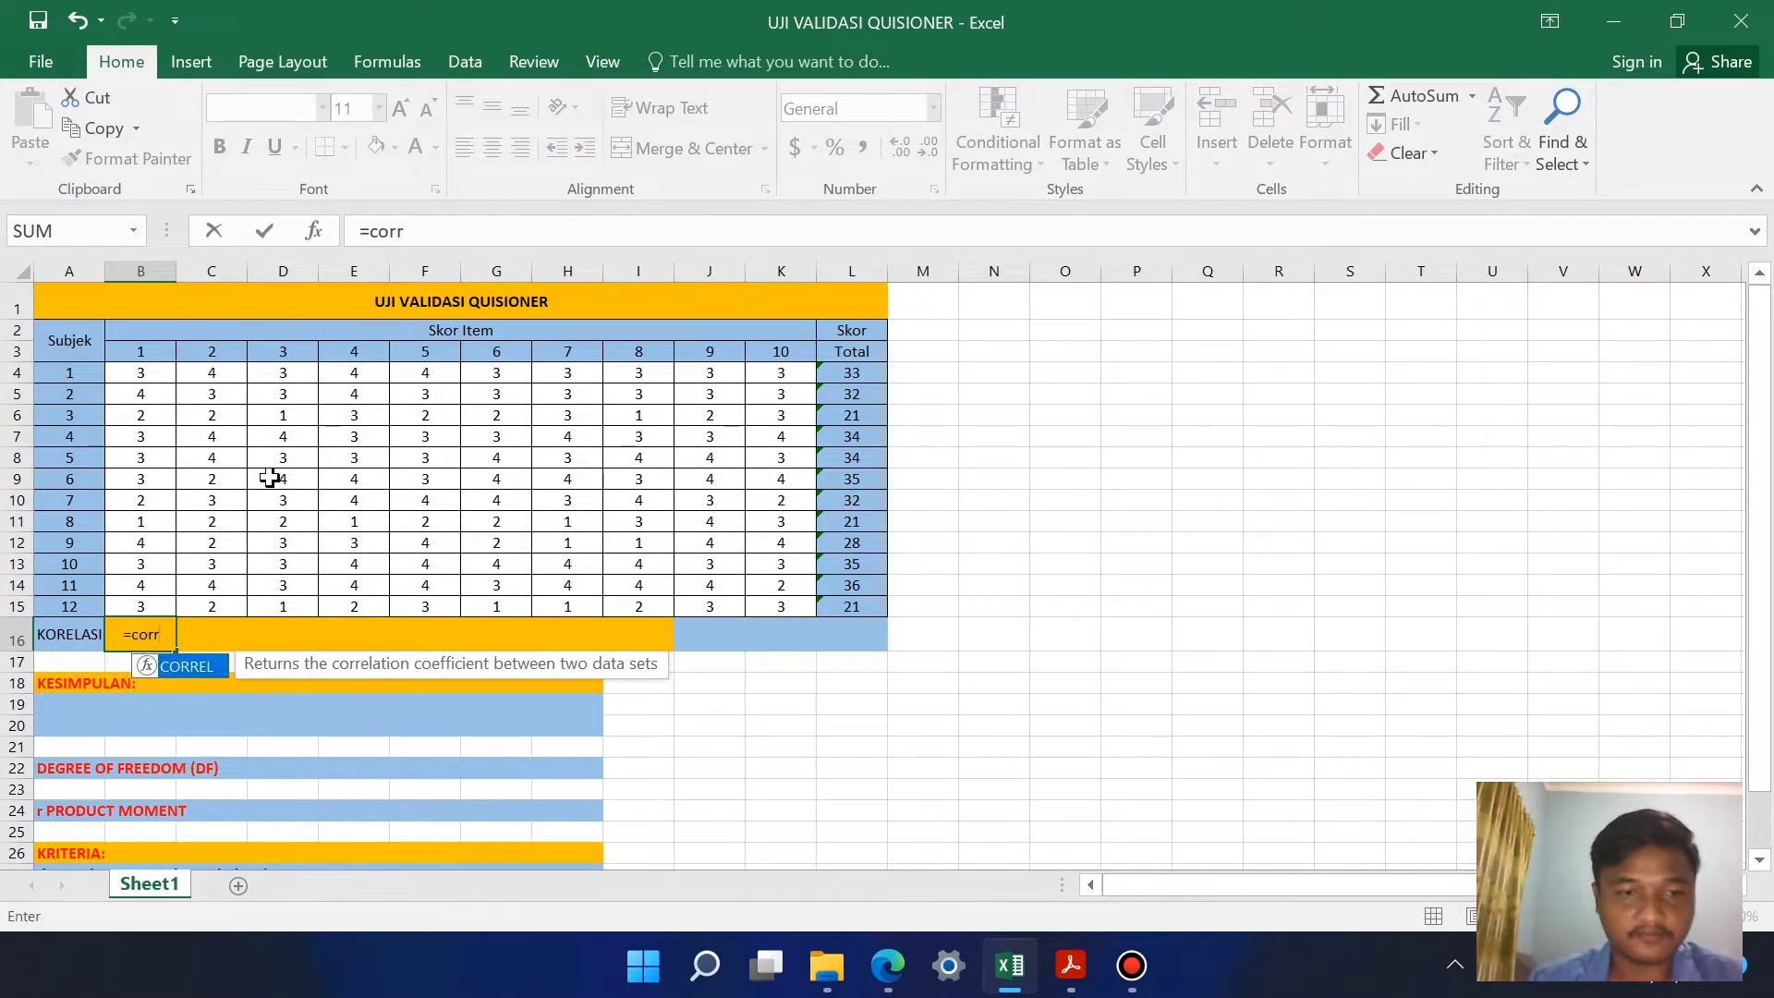
double_click(207, 665)
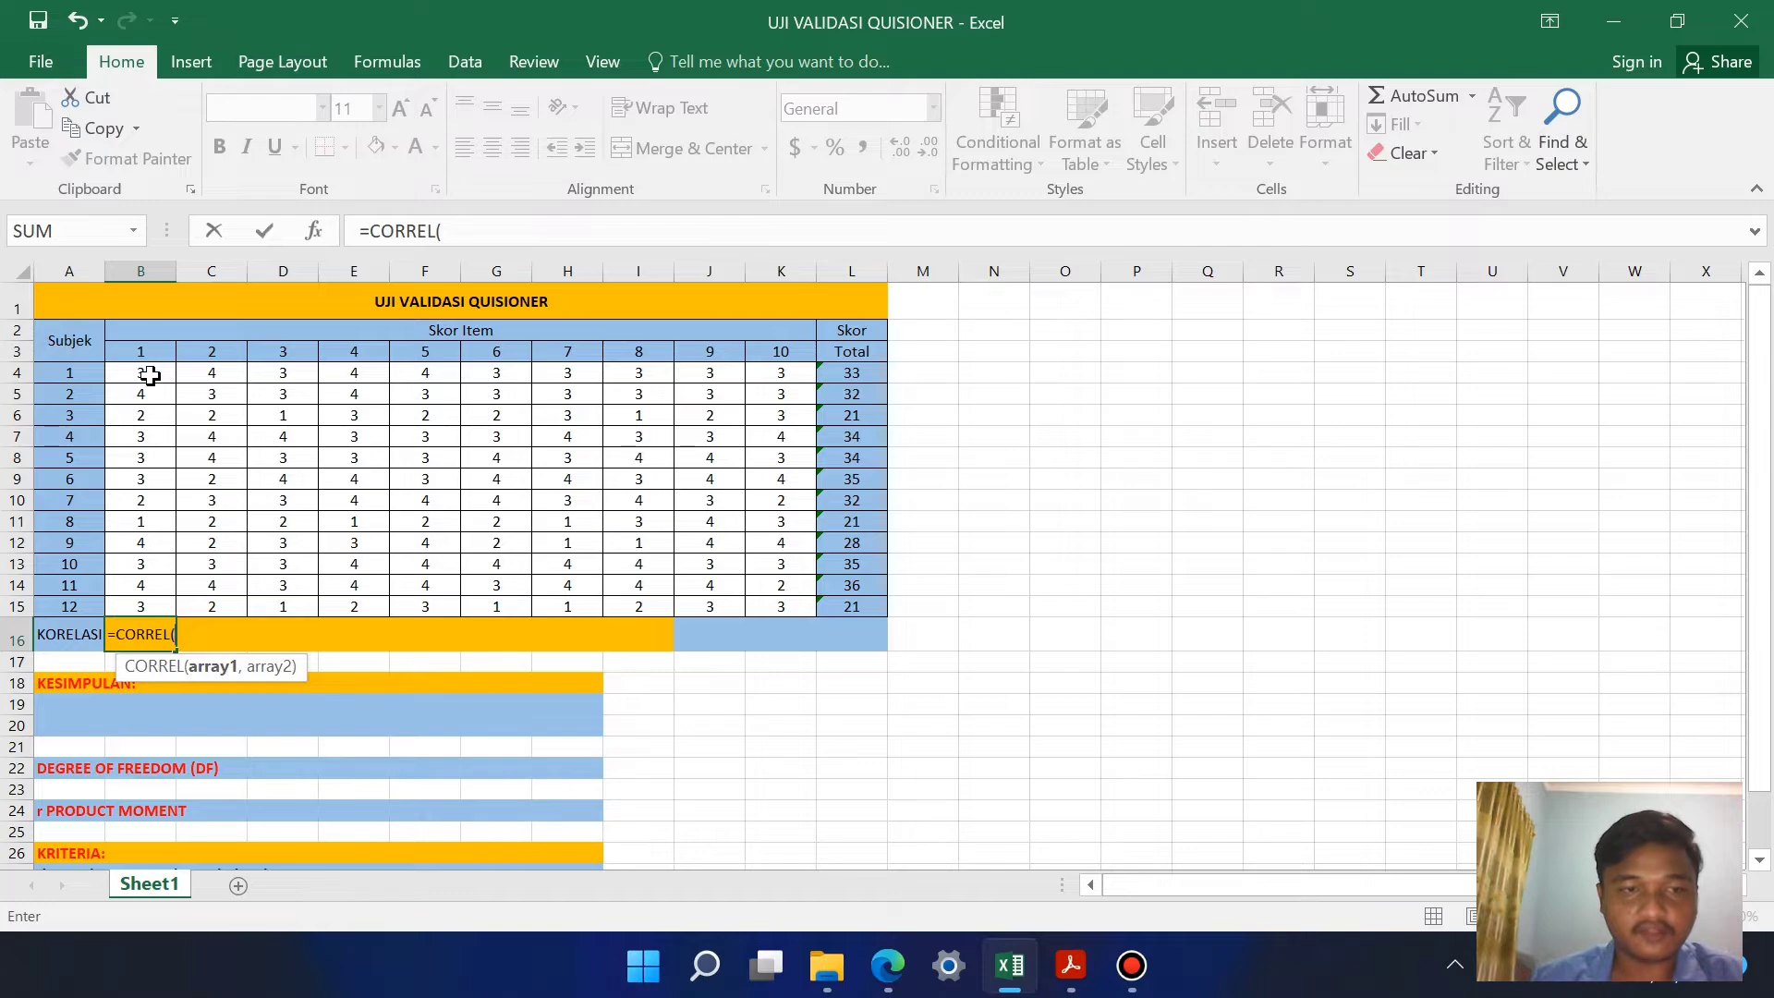
left_click_drag(150, 375, 149, 607)
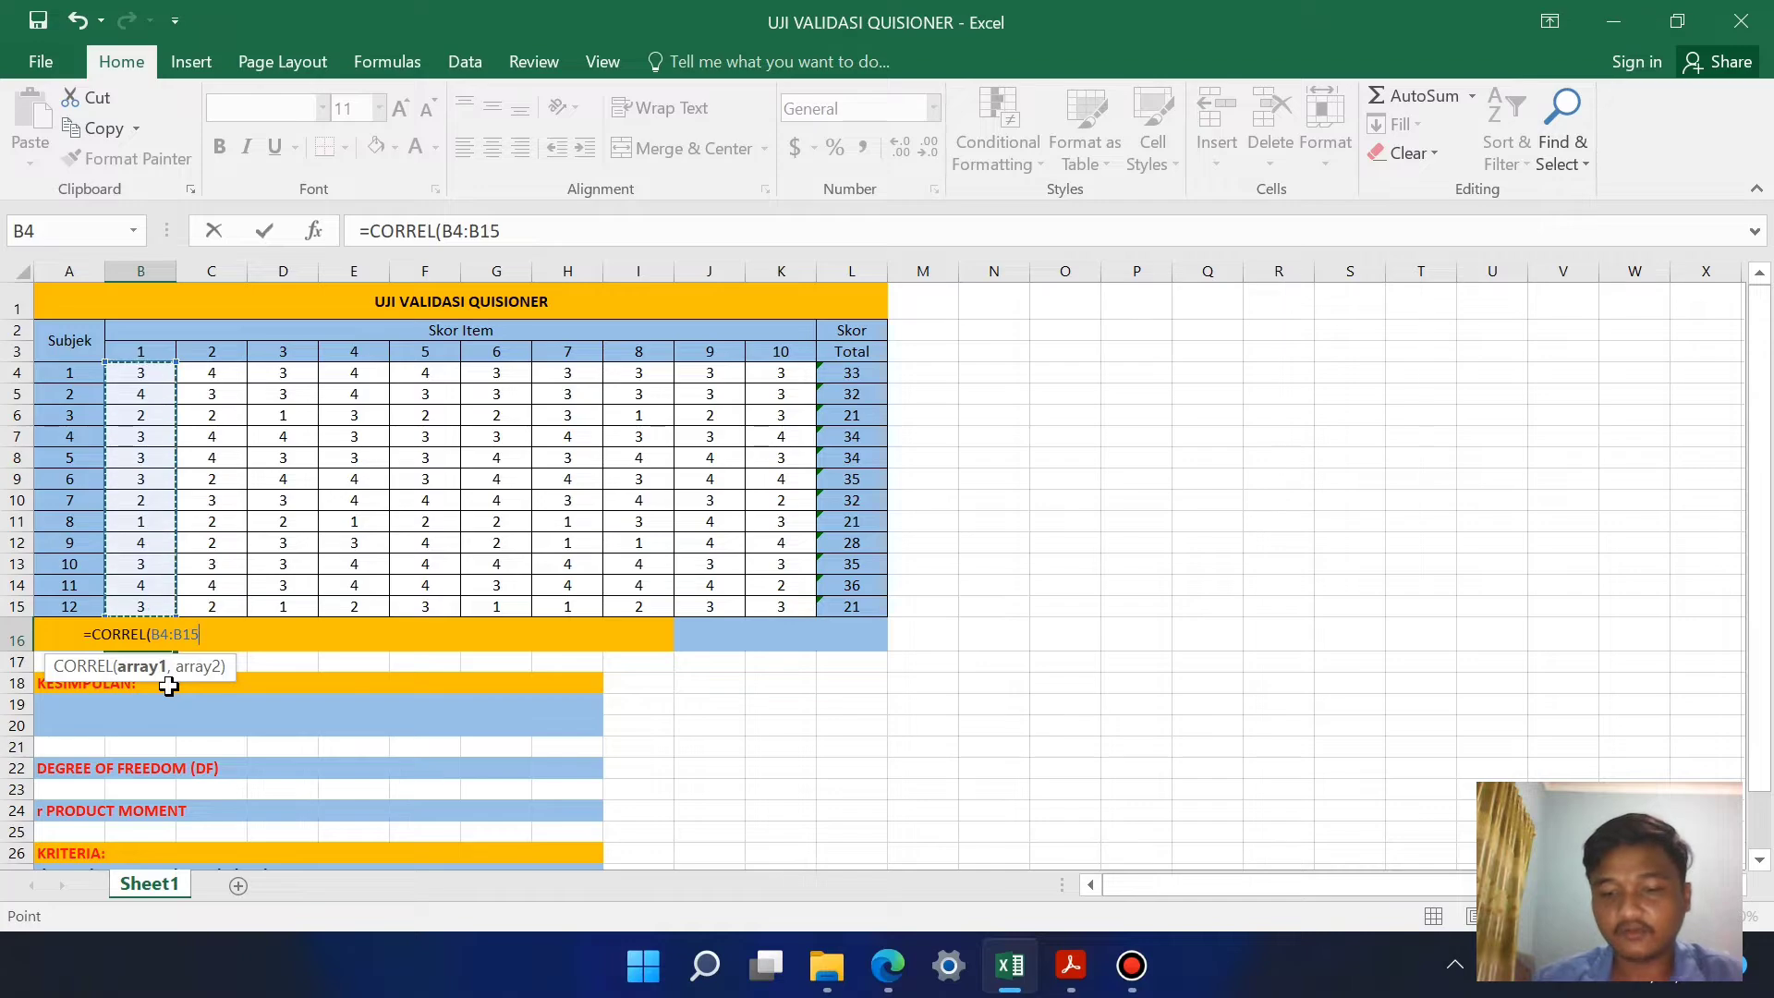
type(",")
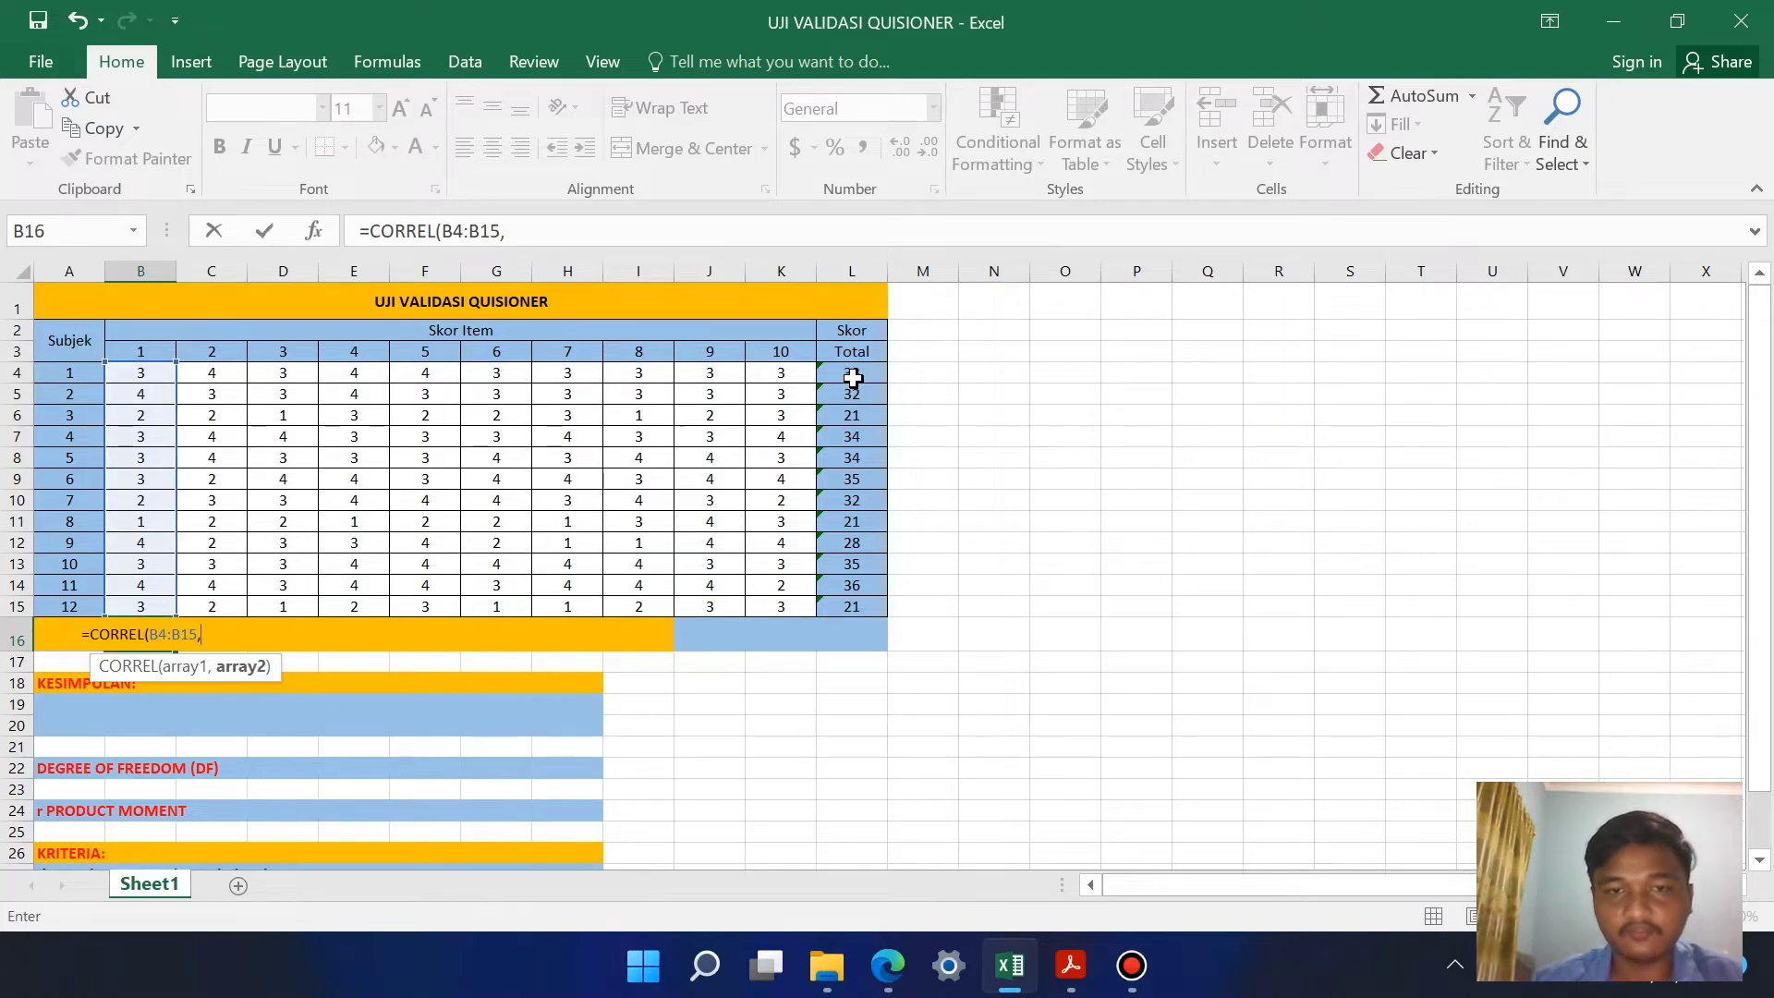
left_click_drag(853, 373, 859, 604)
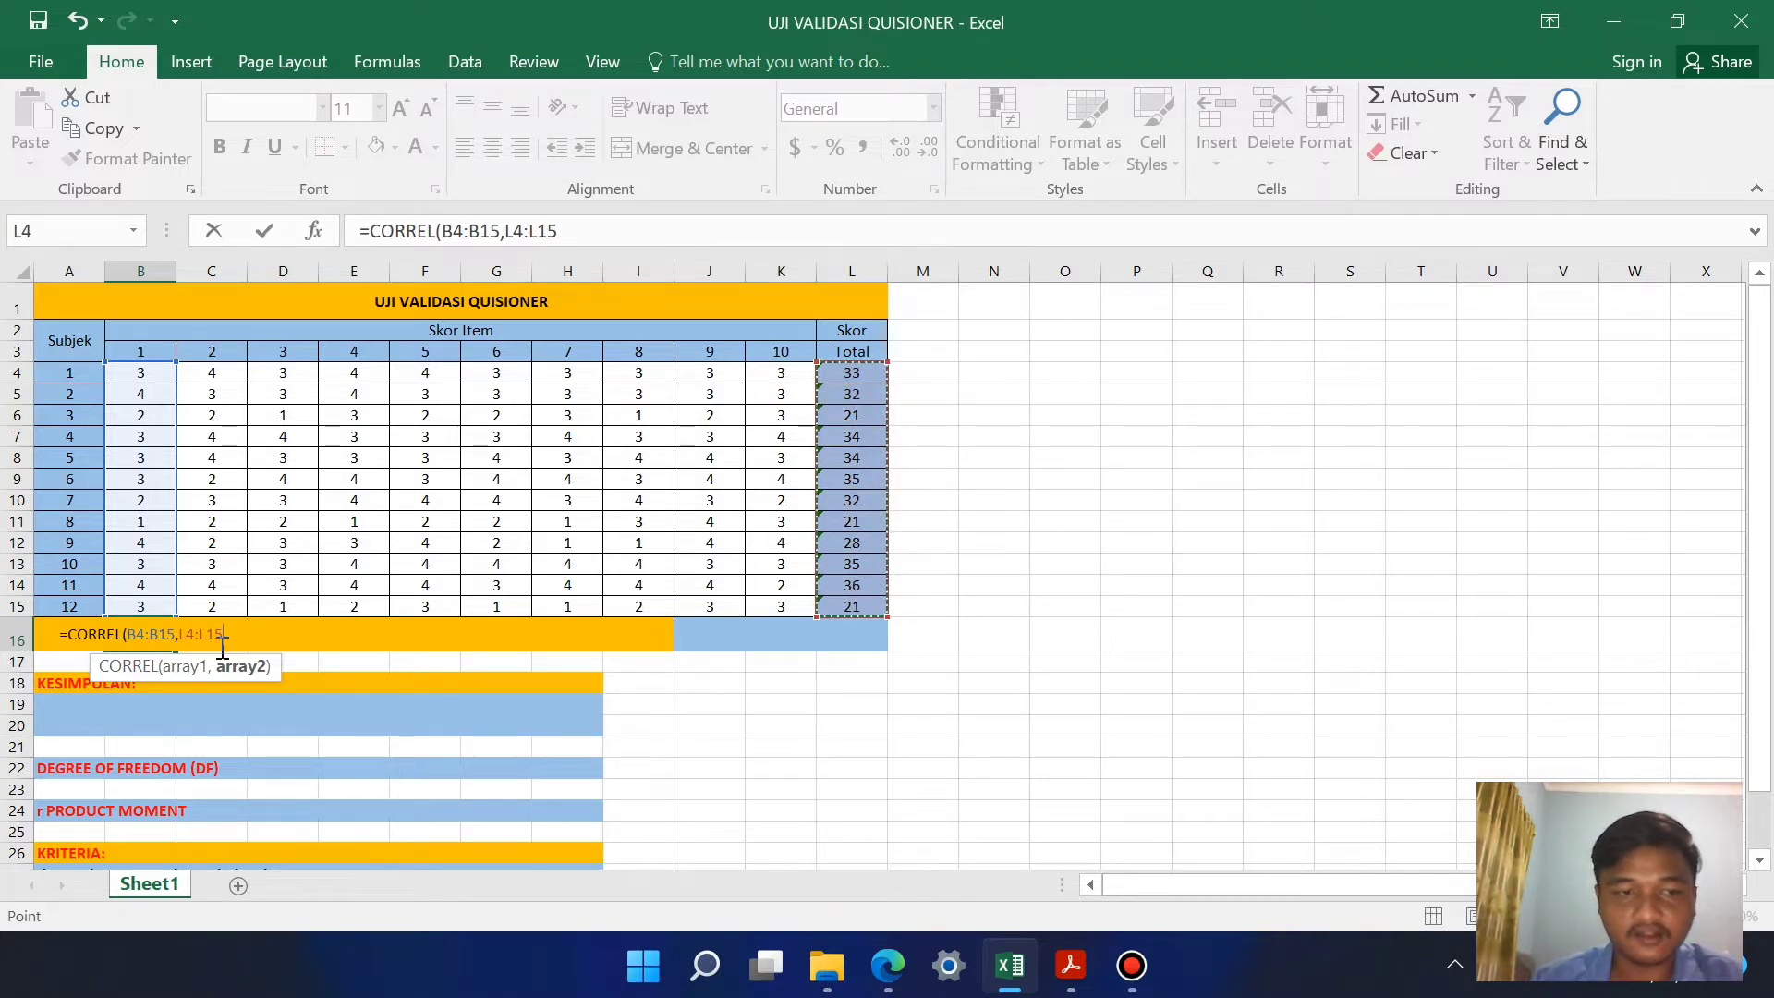
Step: Make the total score range in B16's formula absolute as $L$4:$L$15 and commit the formula
left_click(188, 638)
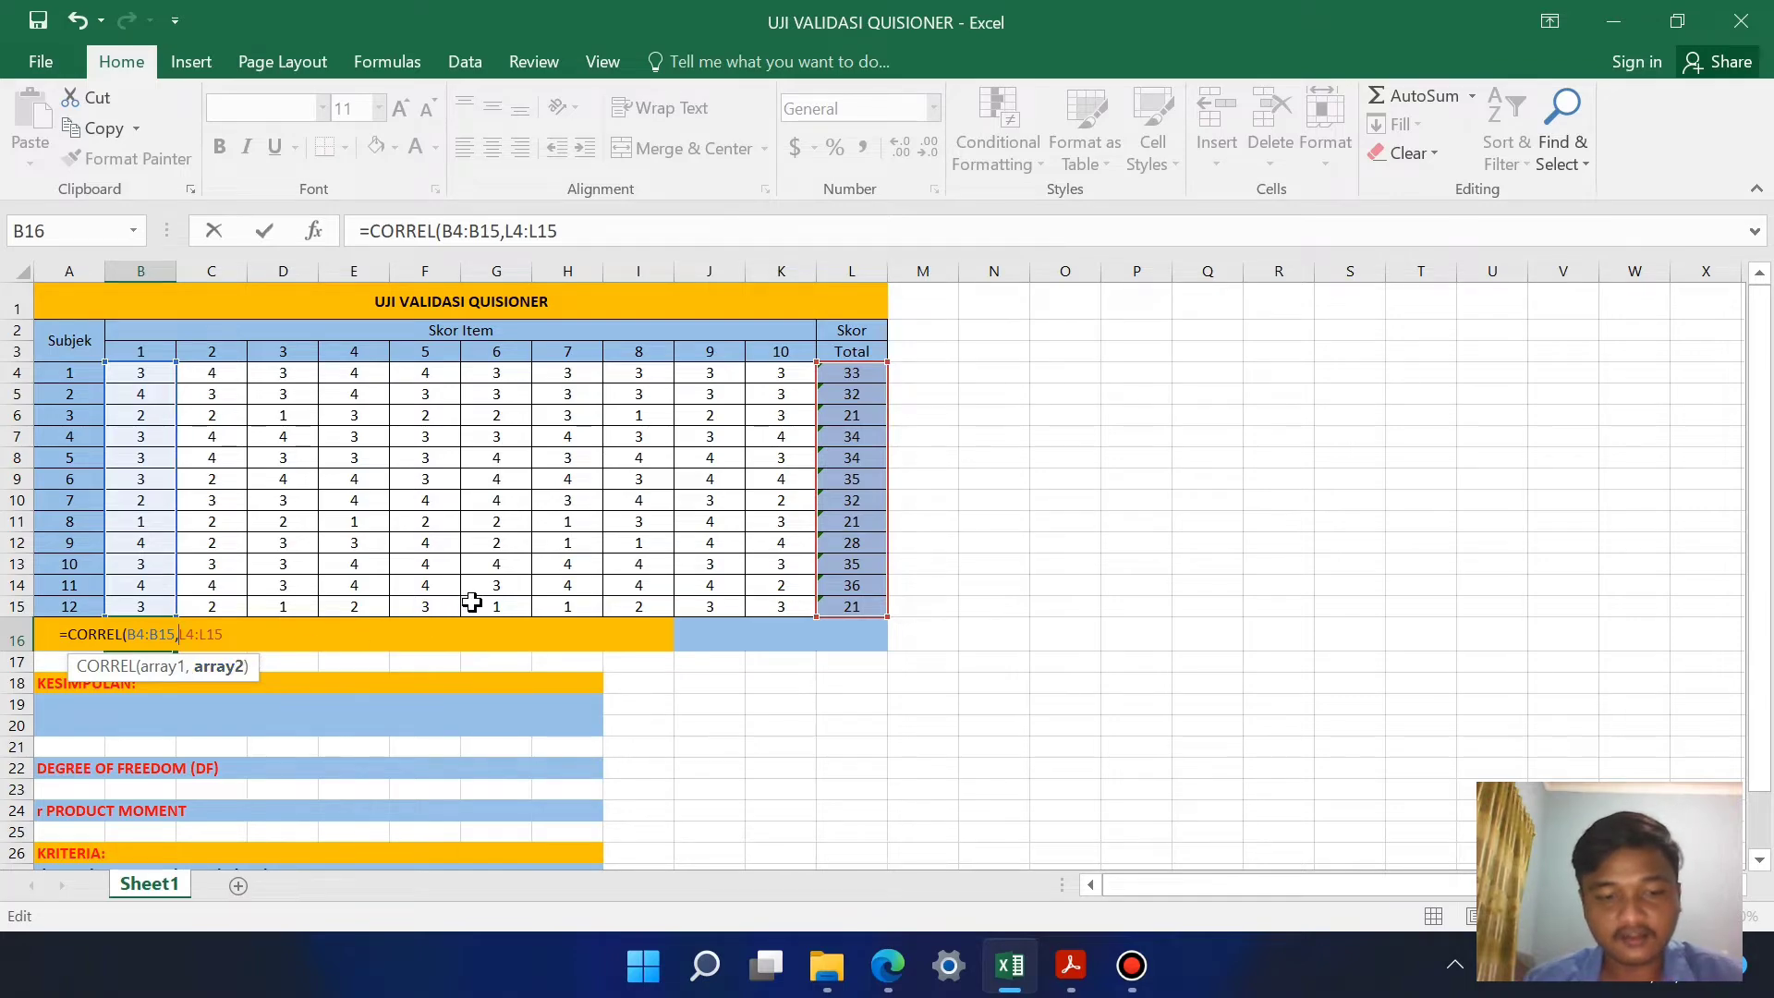
type("$")
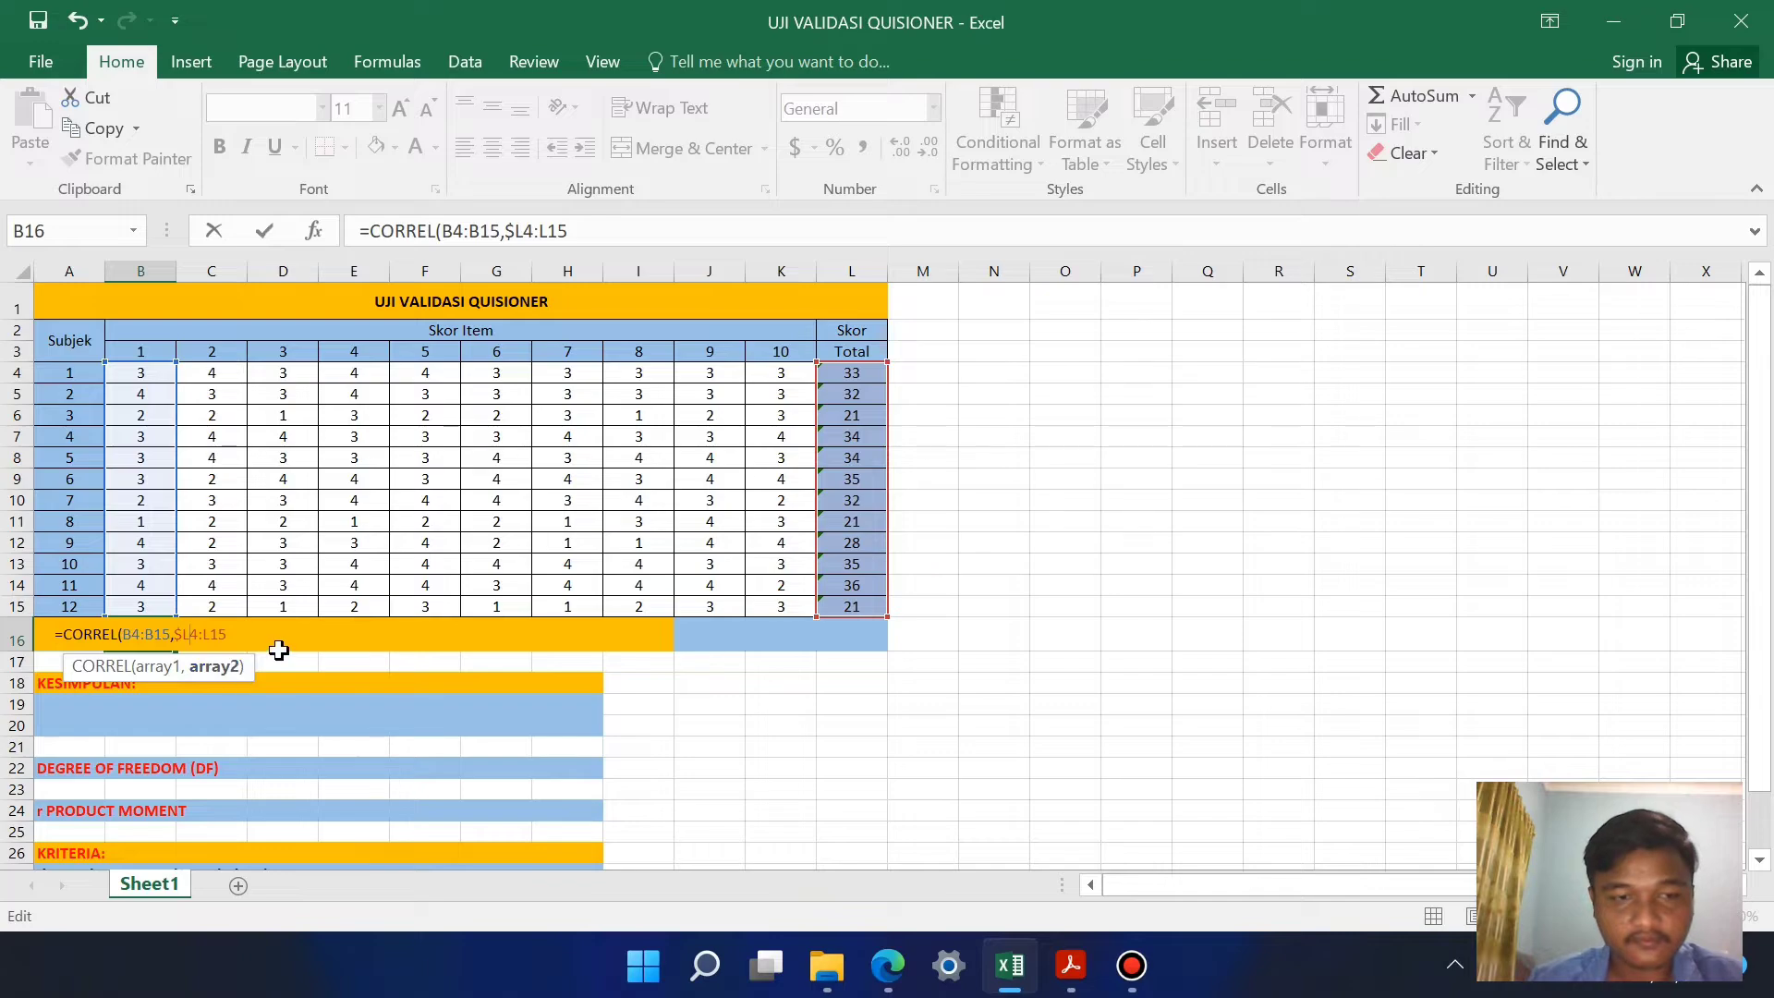
key("Right")
type("$L")
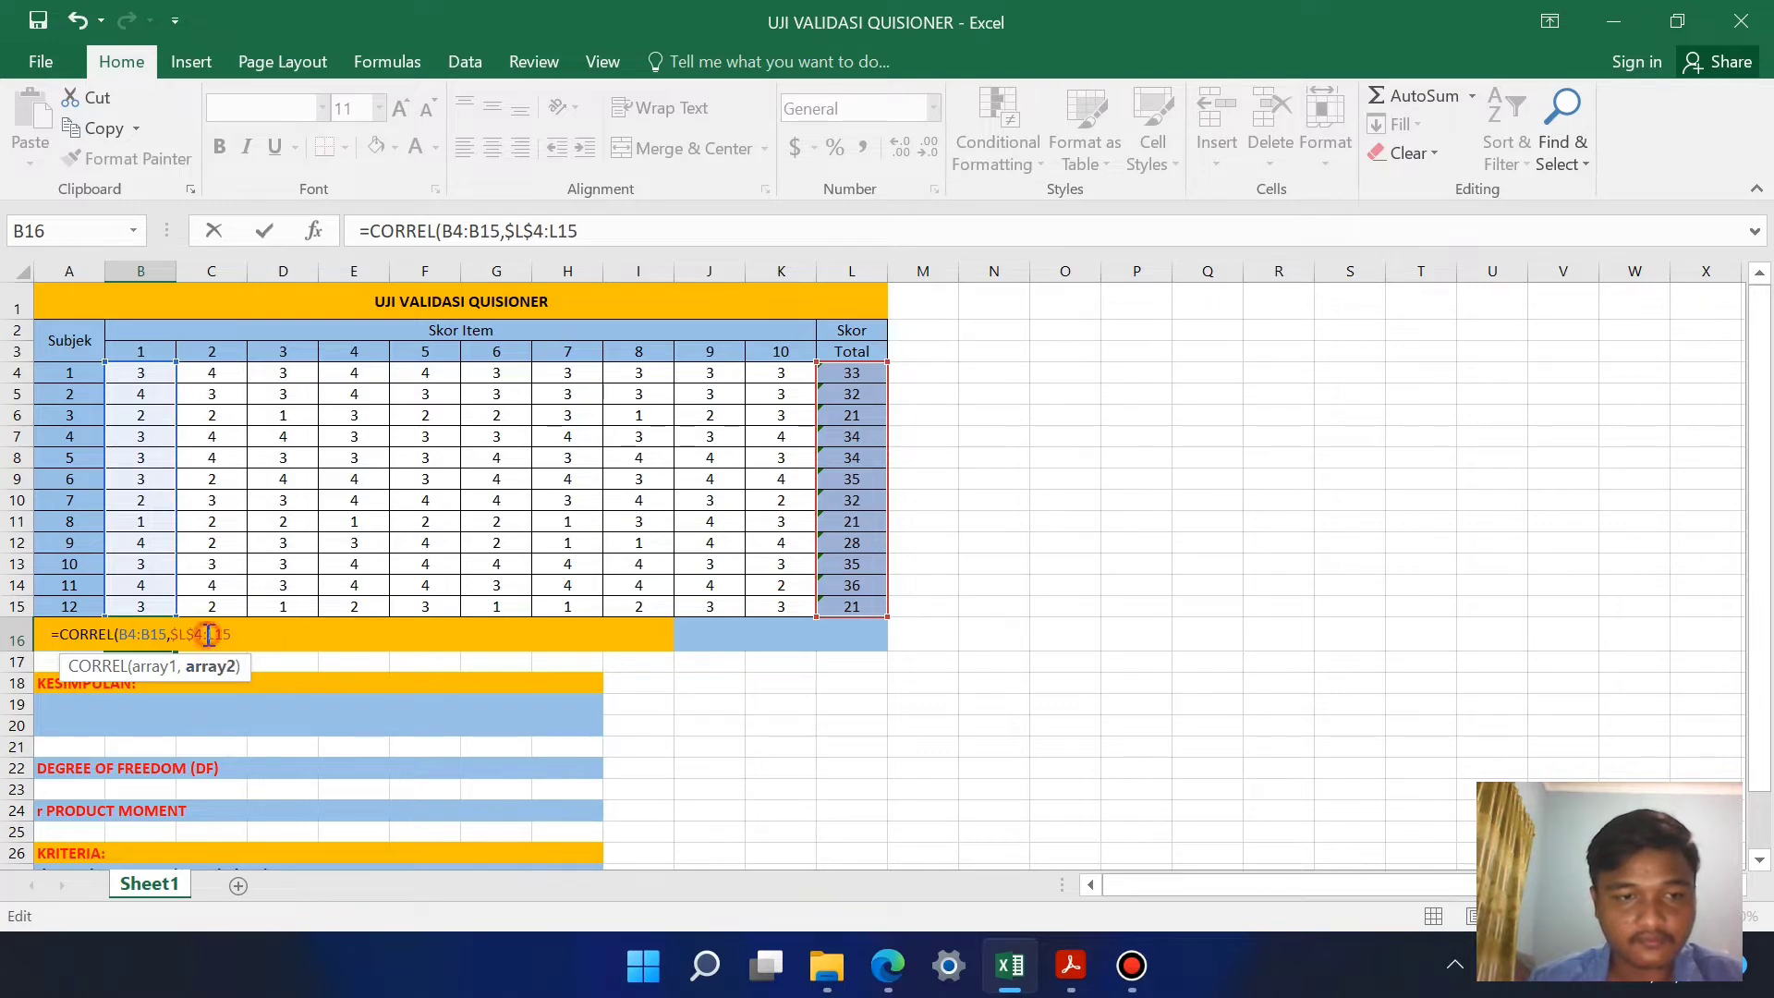
type("$")
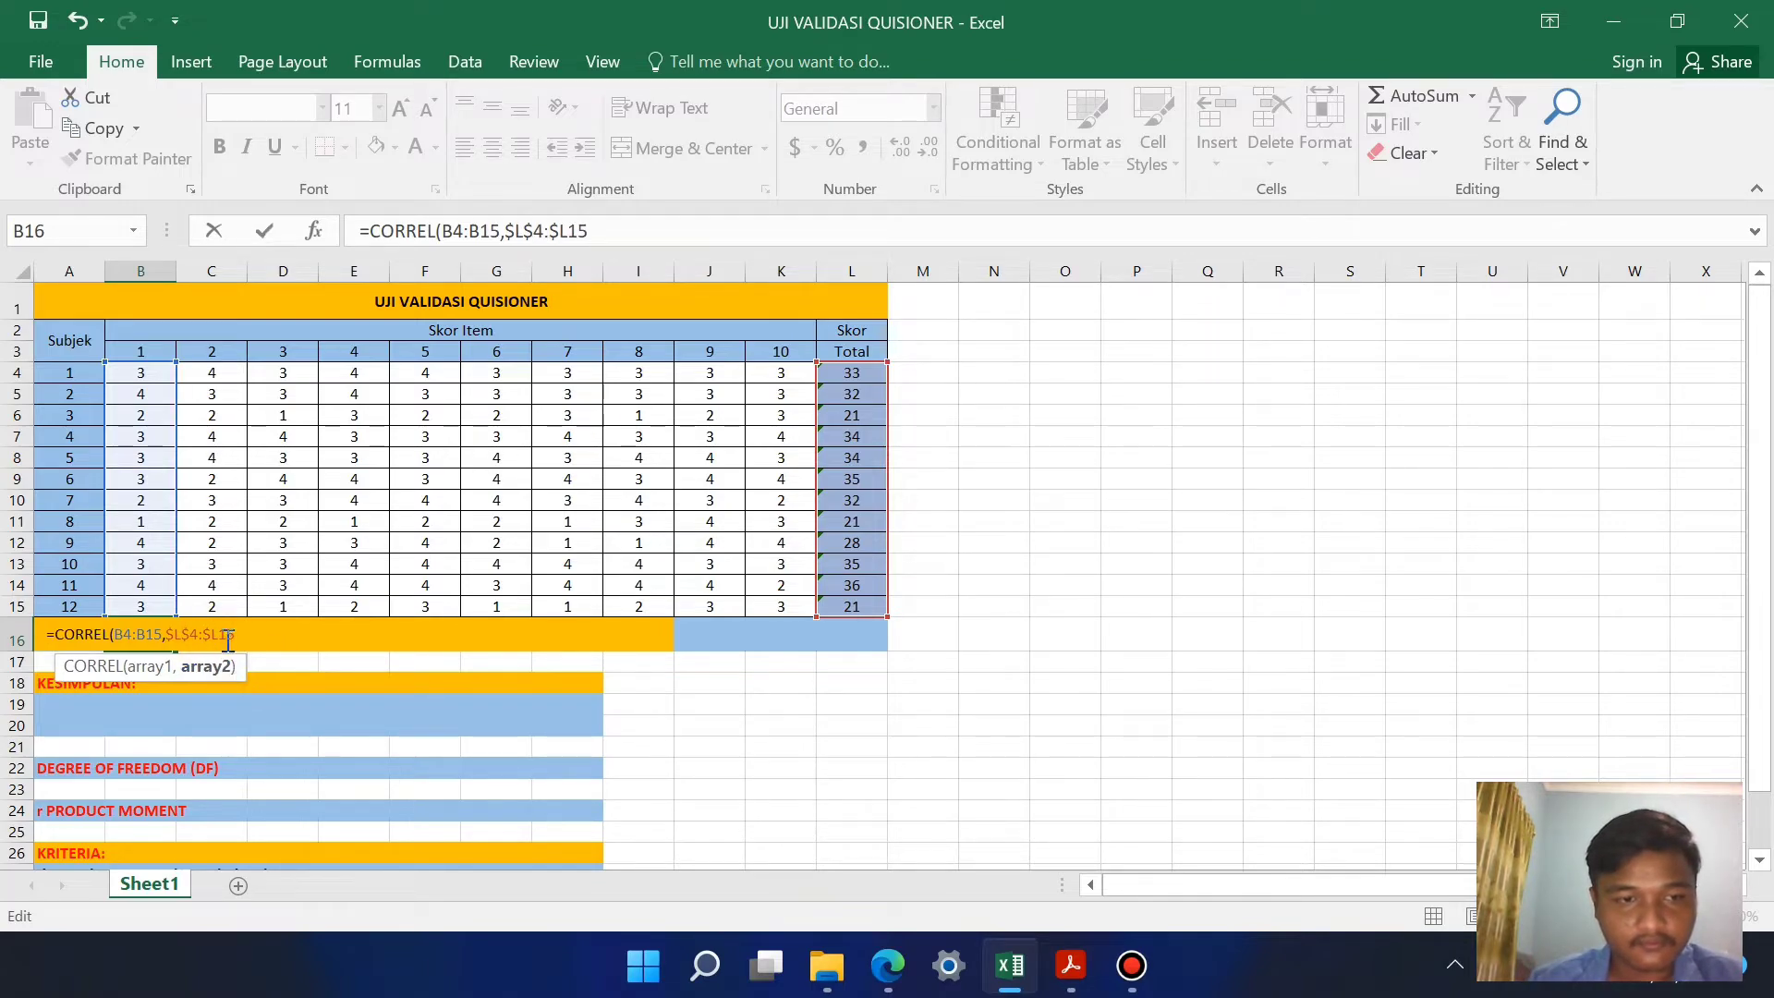
key("Right")
type("$")
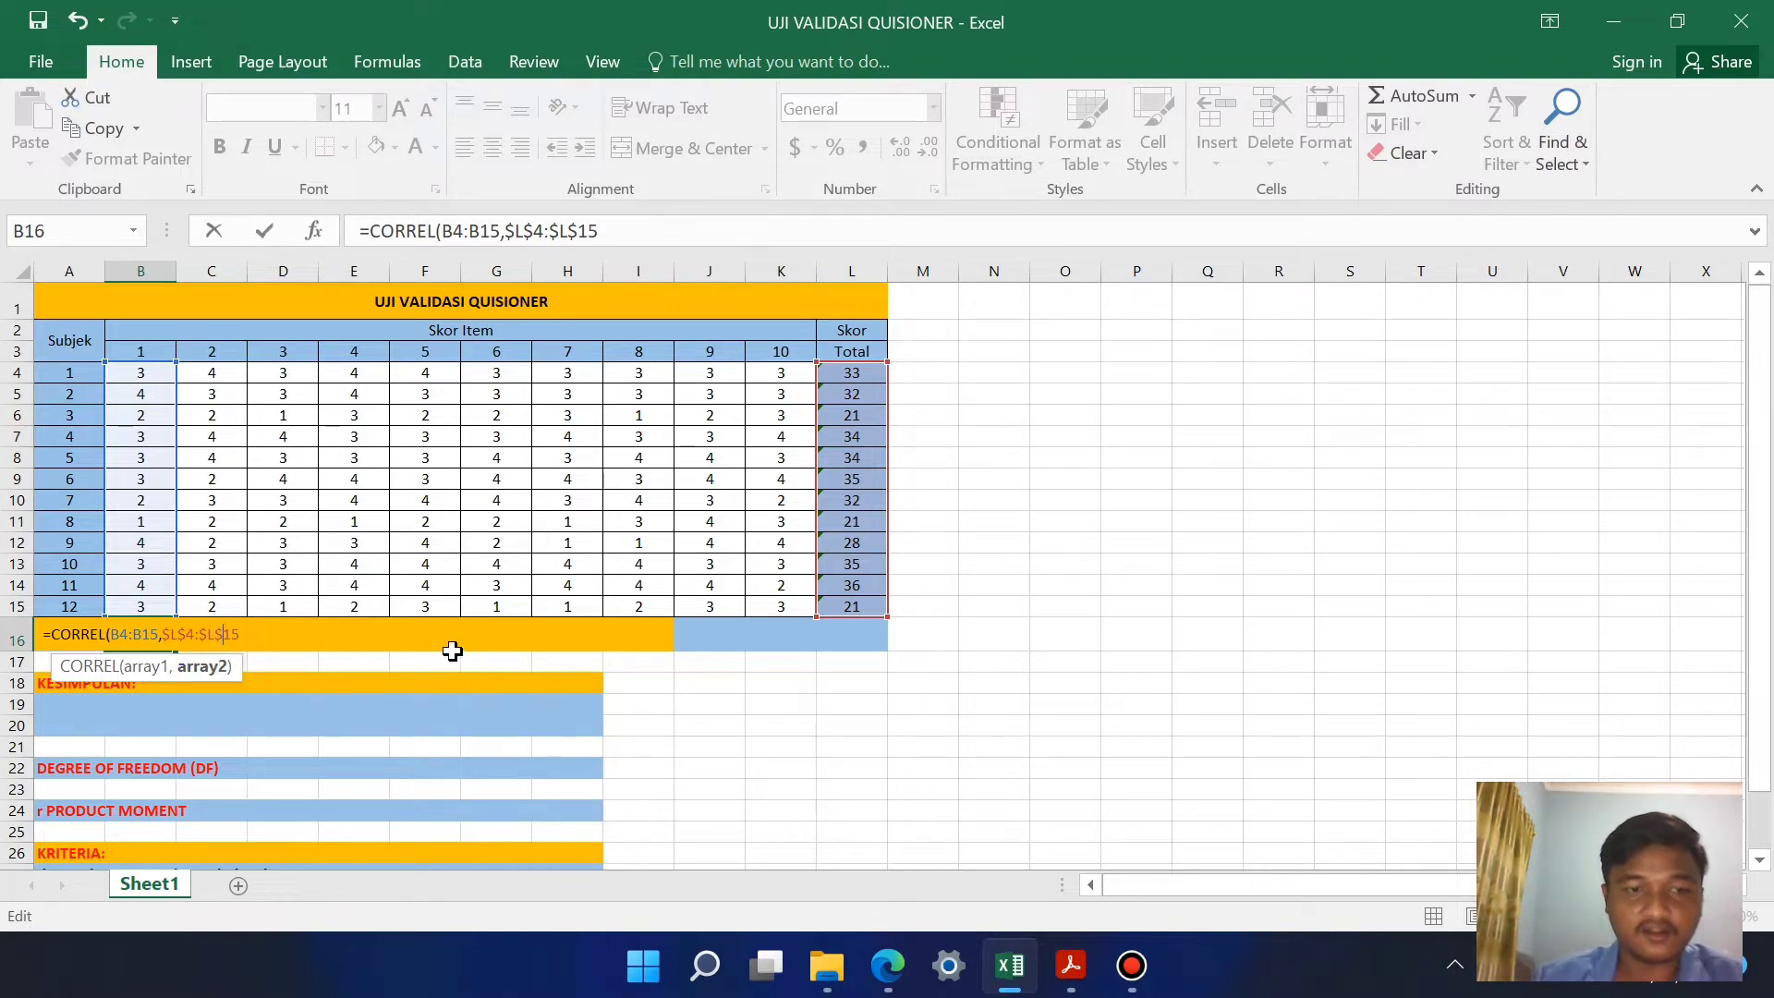
key("Return")
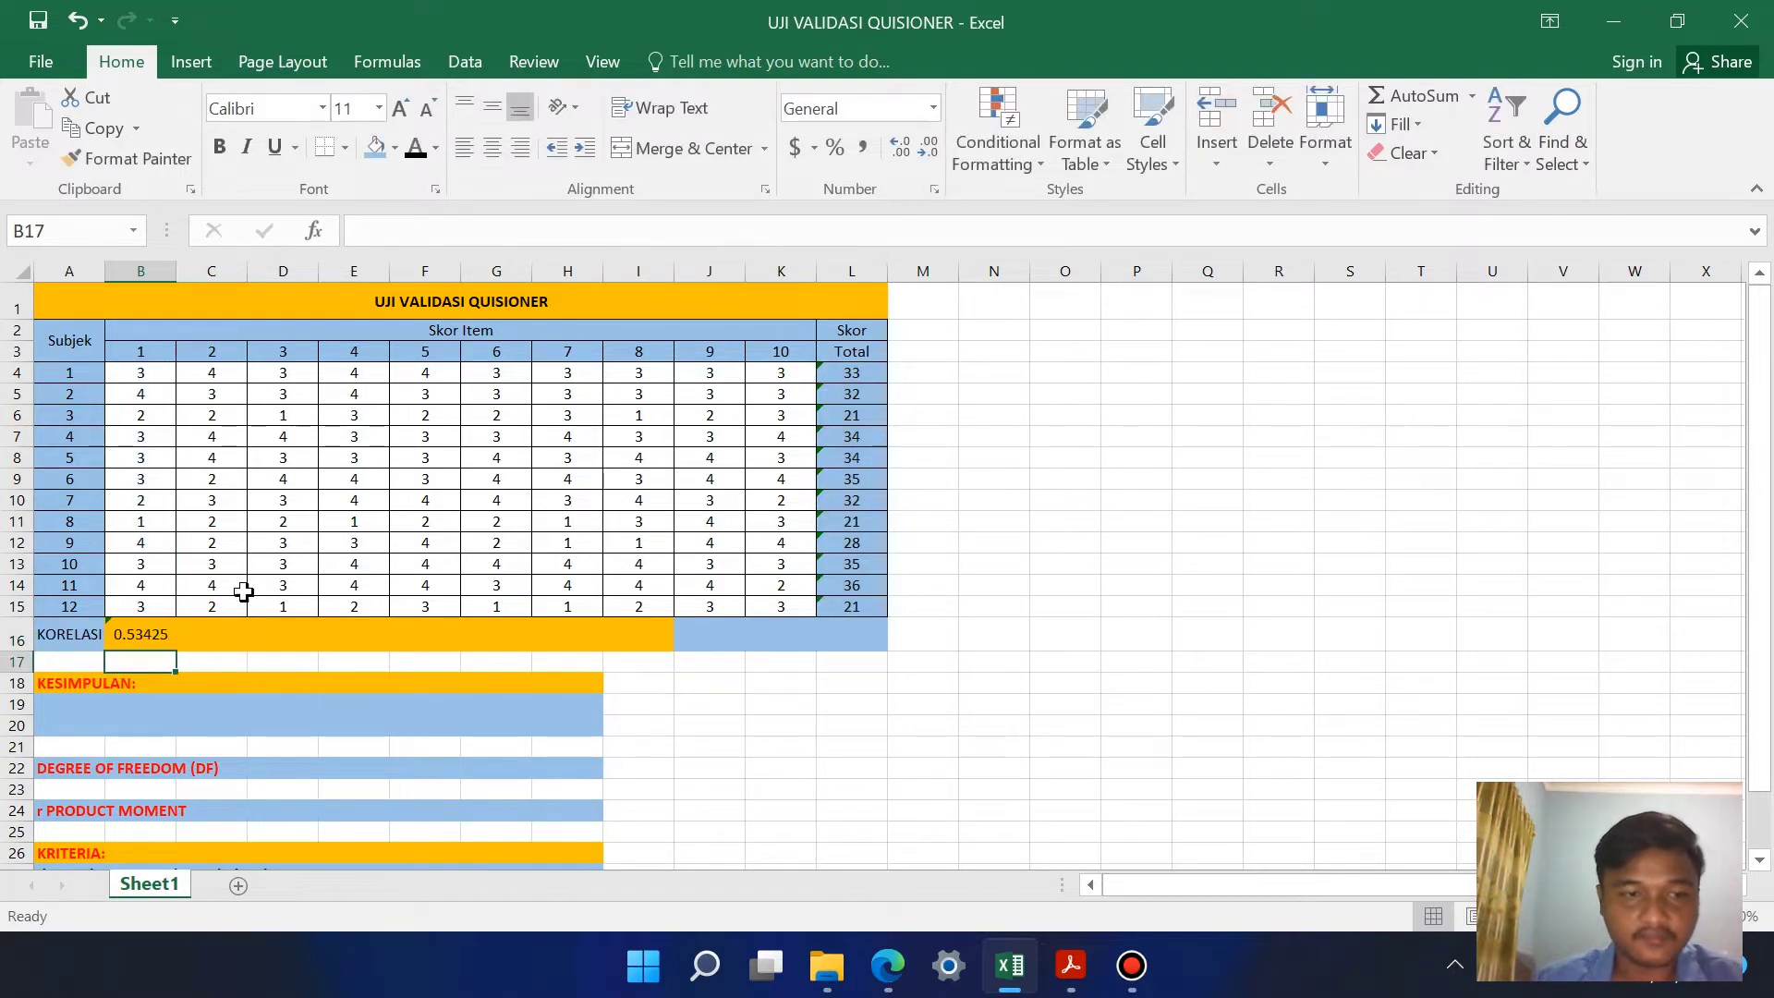
Step: Fill the correlation formula from B16 across through K16 for the remaining items
left_click(152, 642)
left_click_drag(175, 651, 805, 651)
left_click(1043, 695)
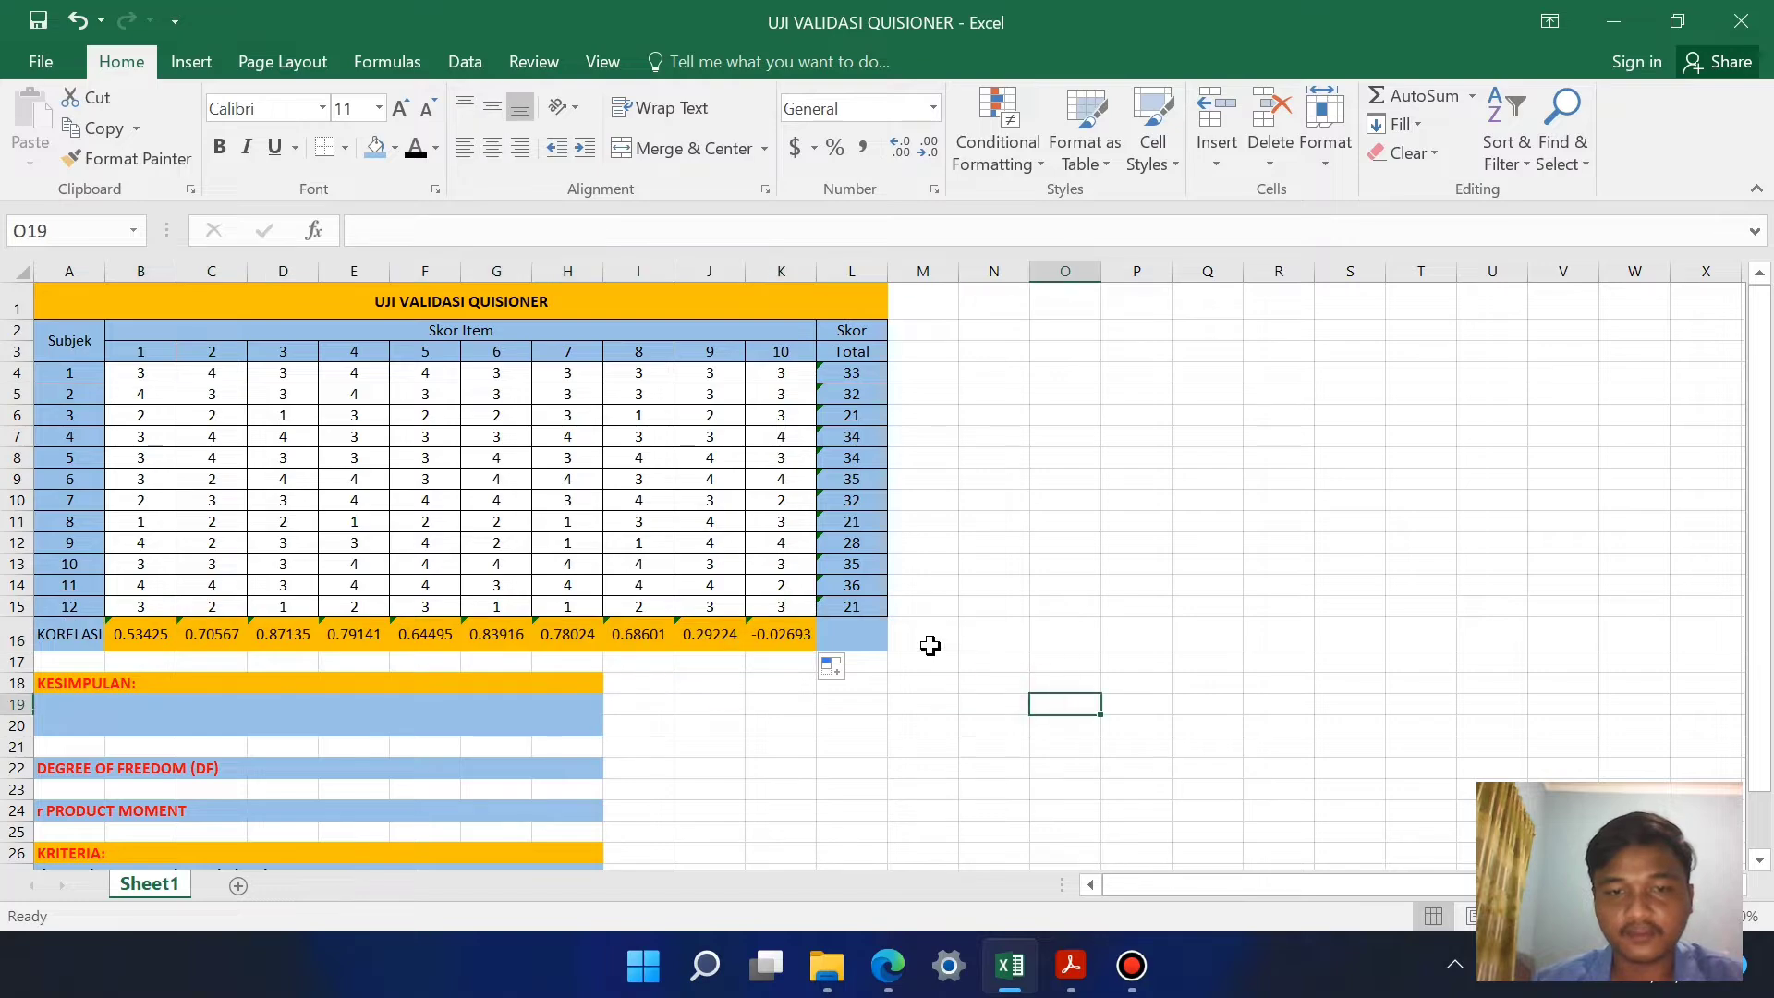
Step: Enter the label "r hitung" in L16 at the end of the KORELASI row
left_click(862, 634)
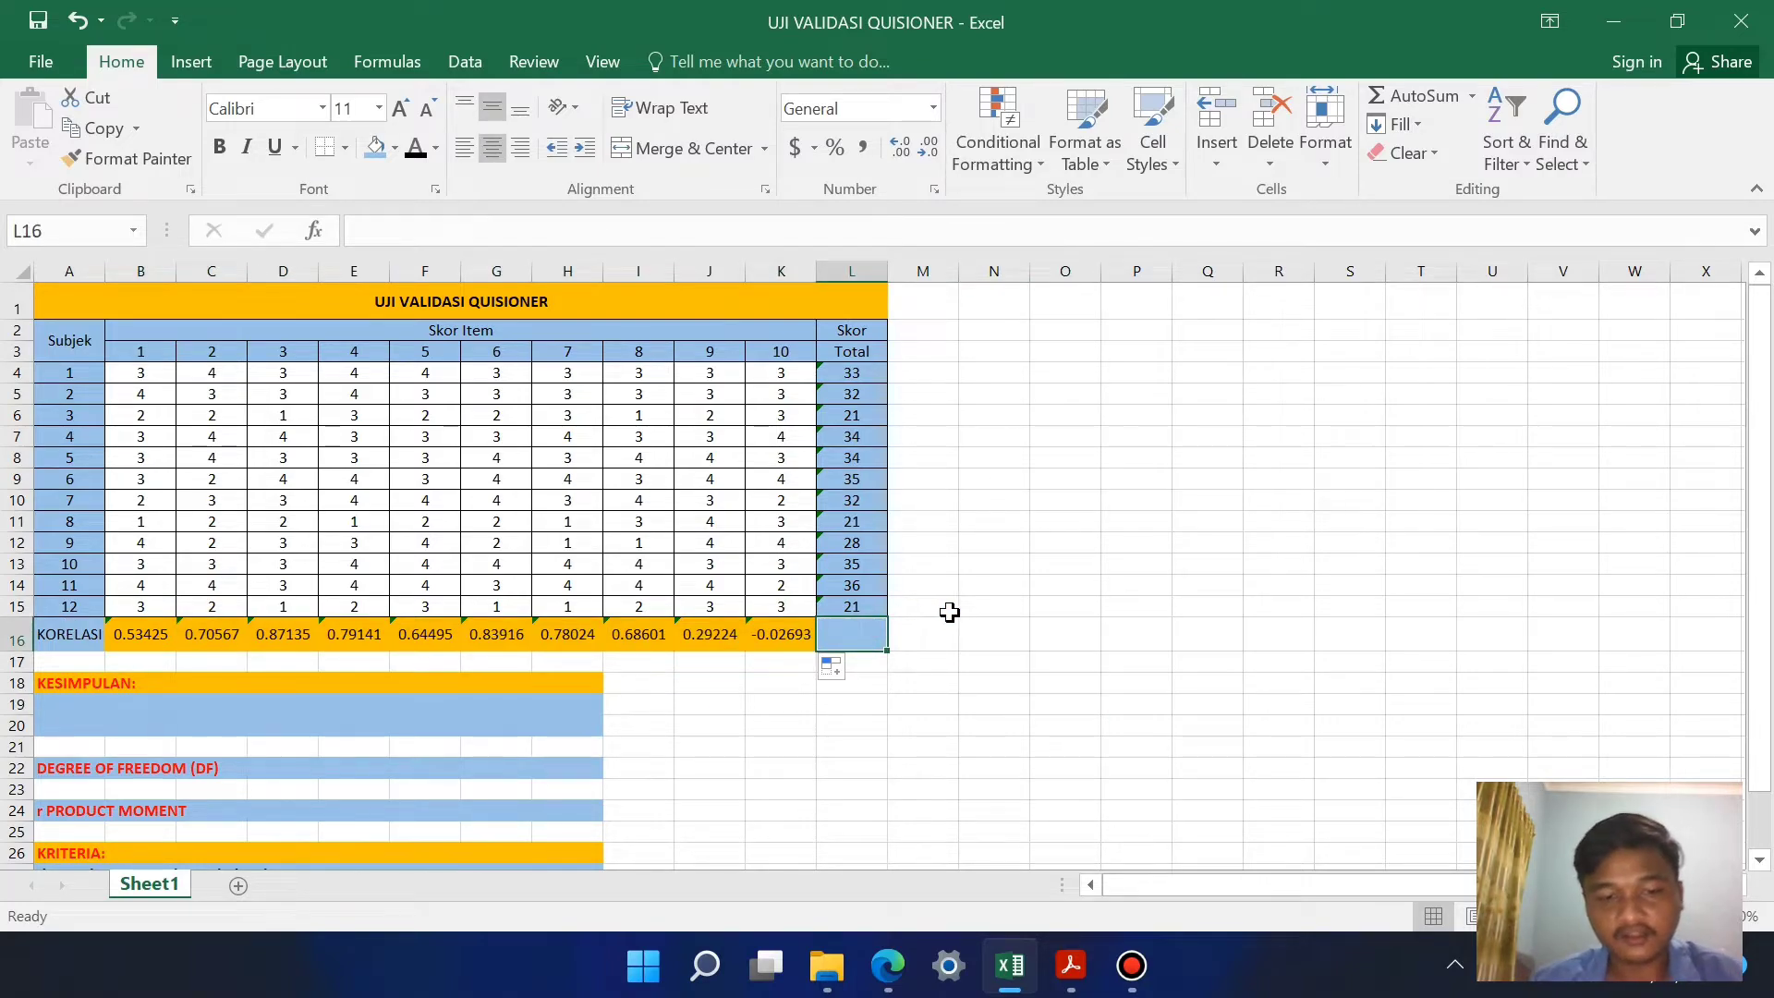
type("r")
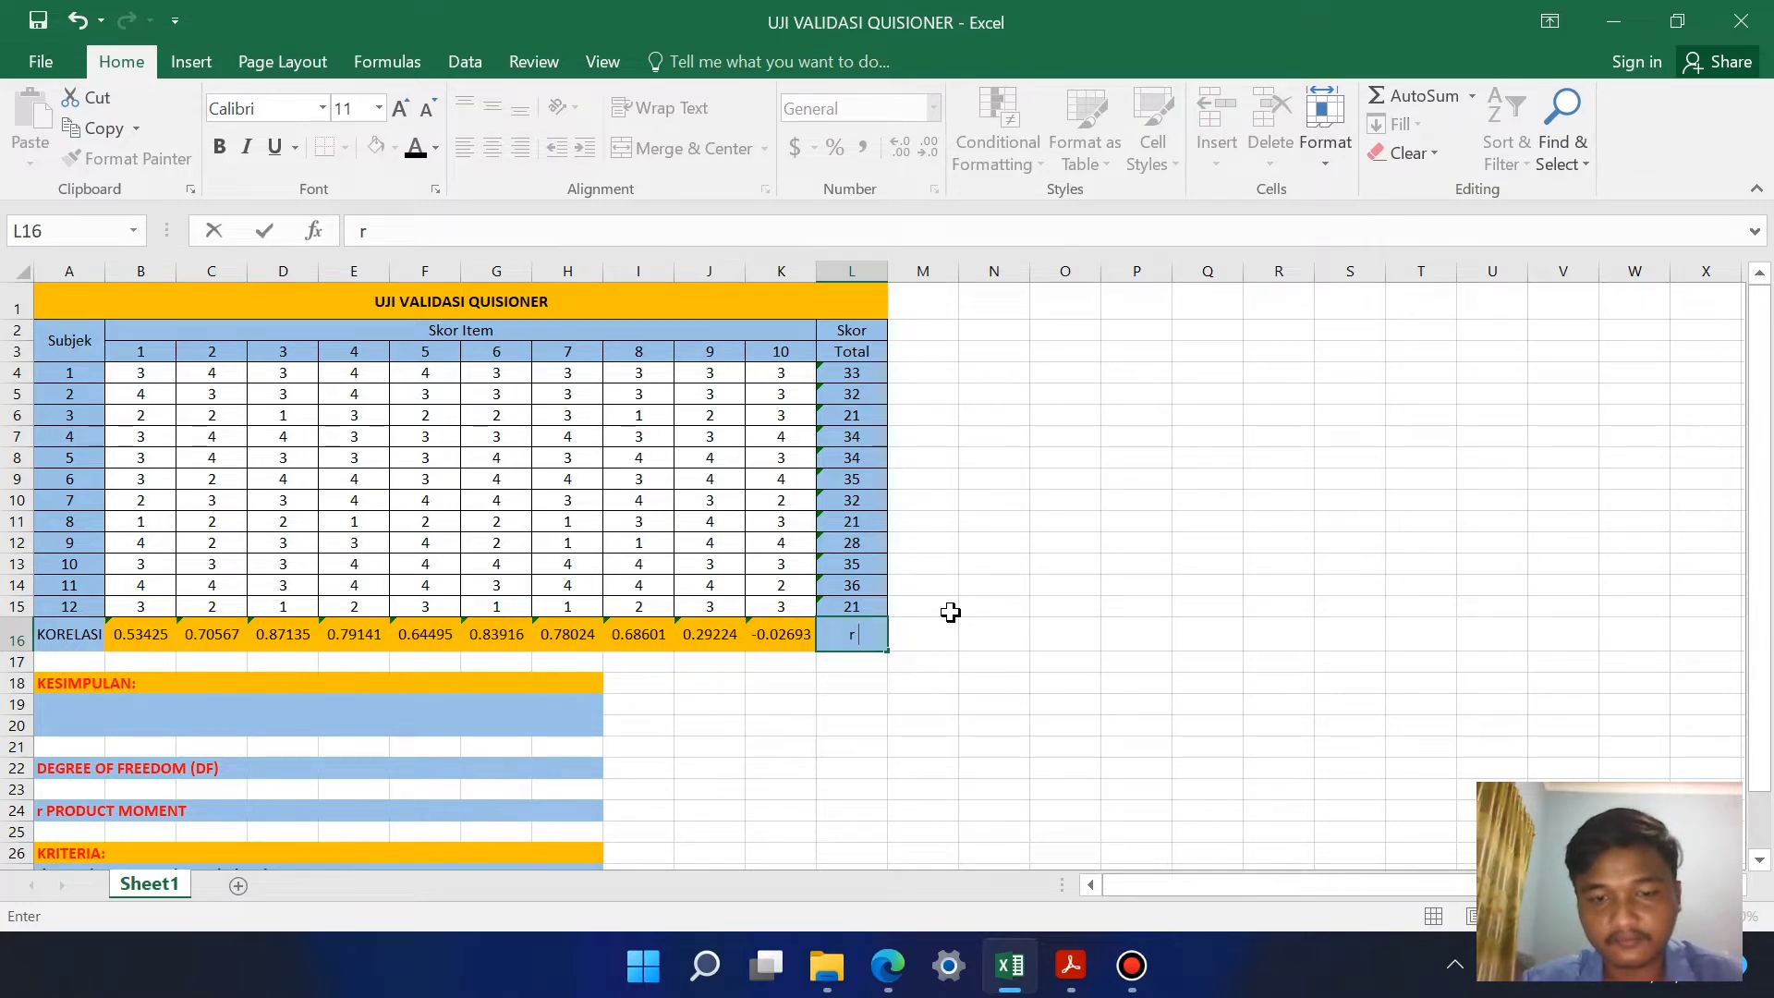
type(" hitung")
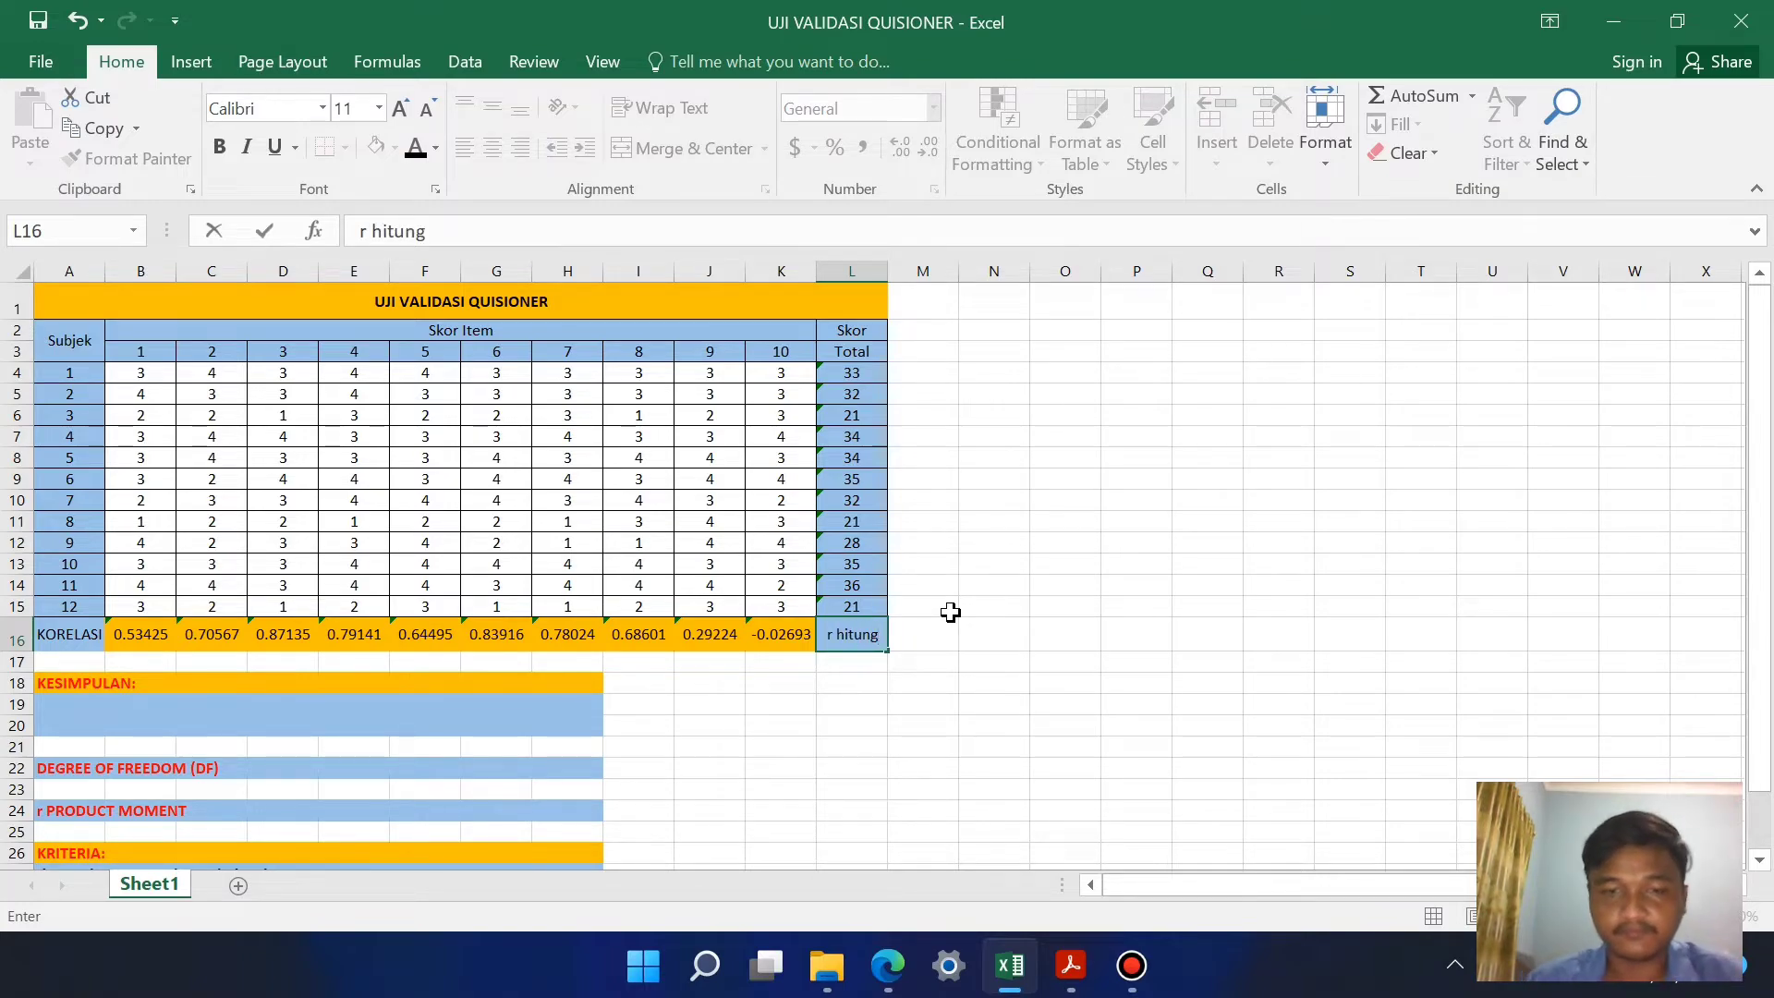
scroll(874, 583, "down", 2)
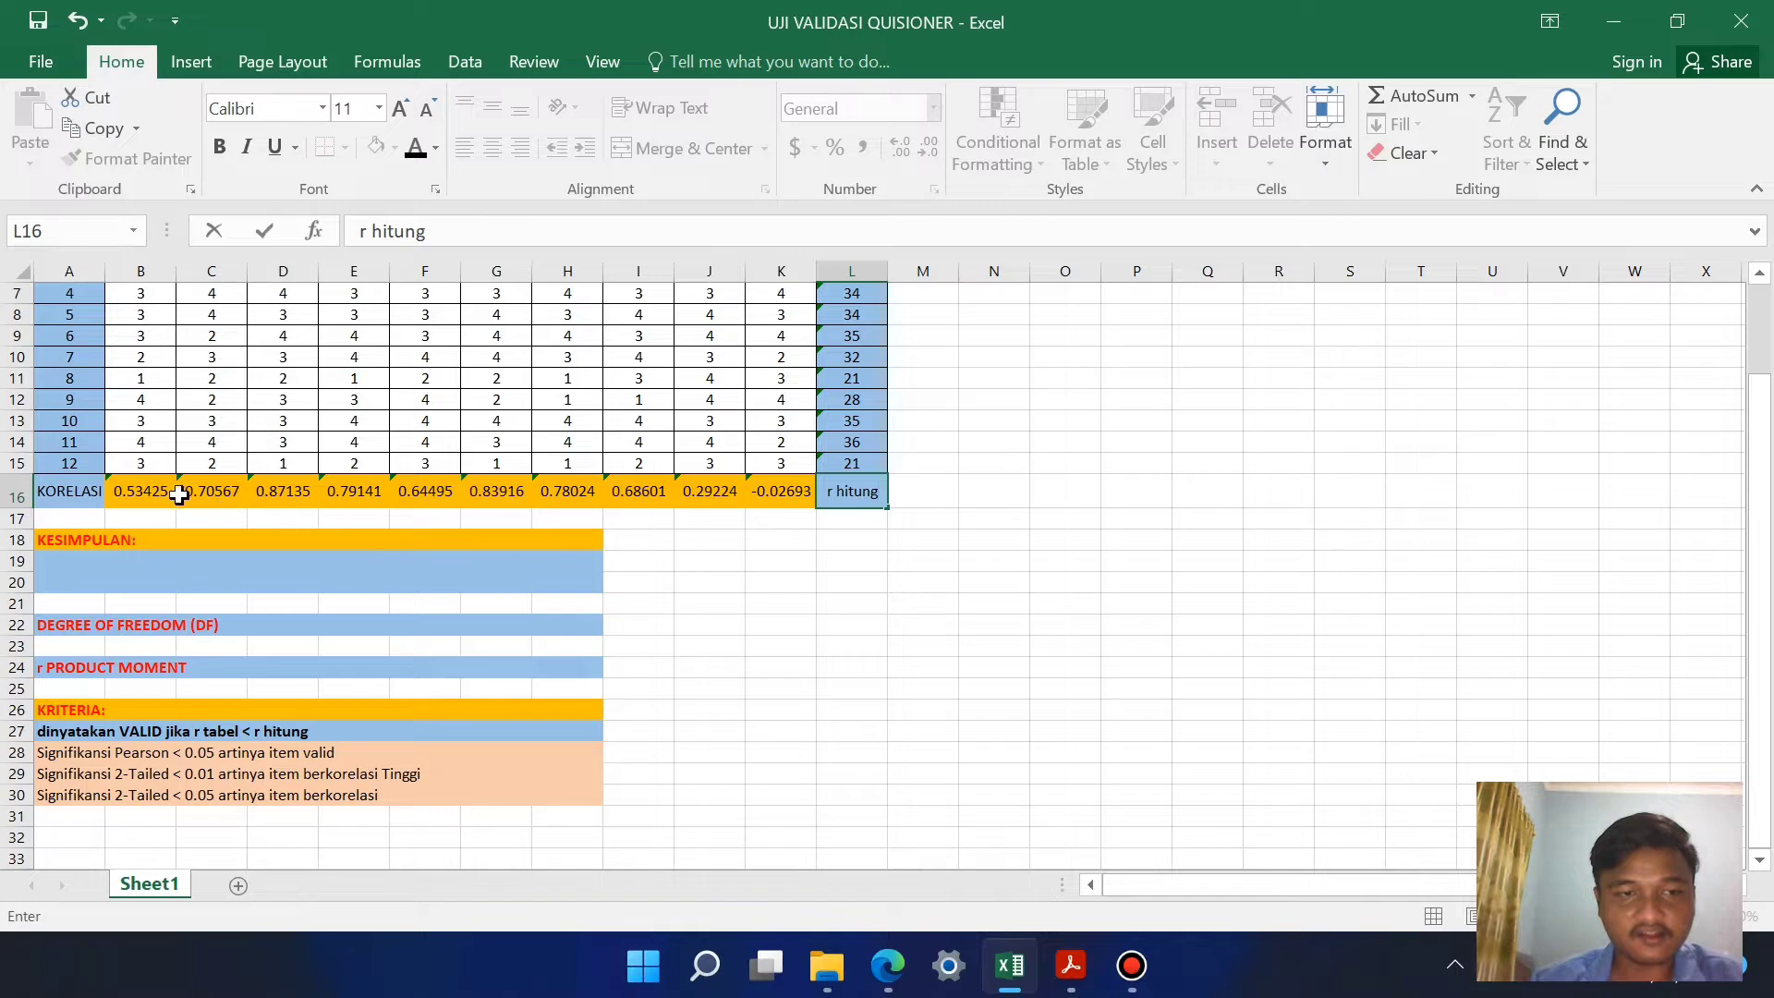
Step: Enter "12-2 = 10" in D22 beside the DEGREE OF FREEDOM (DF) label
left_click(144, 496)
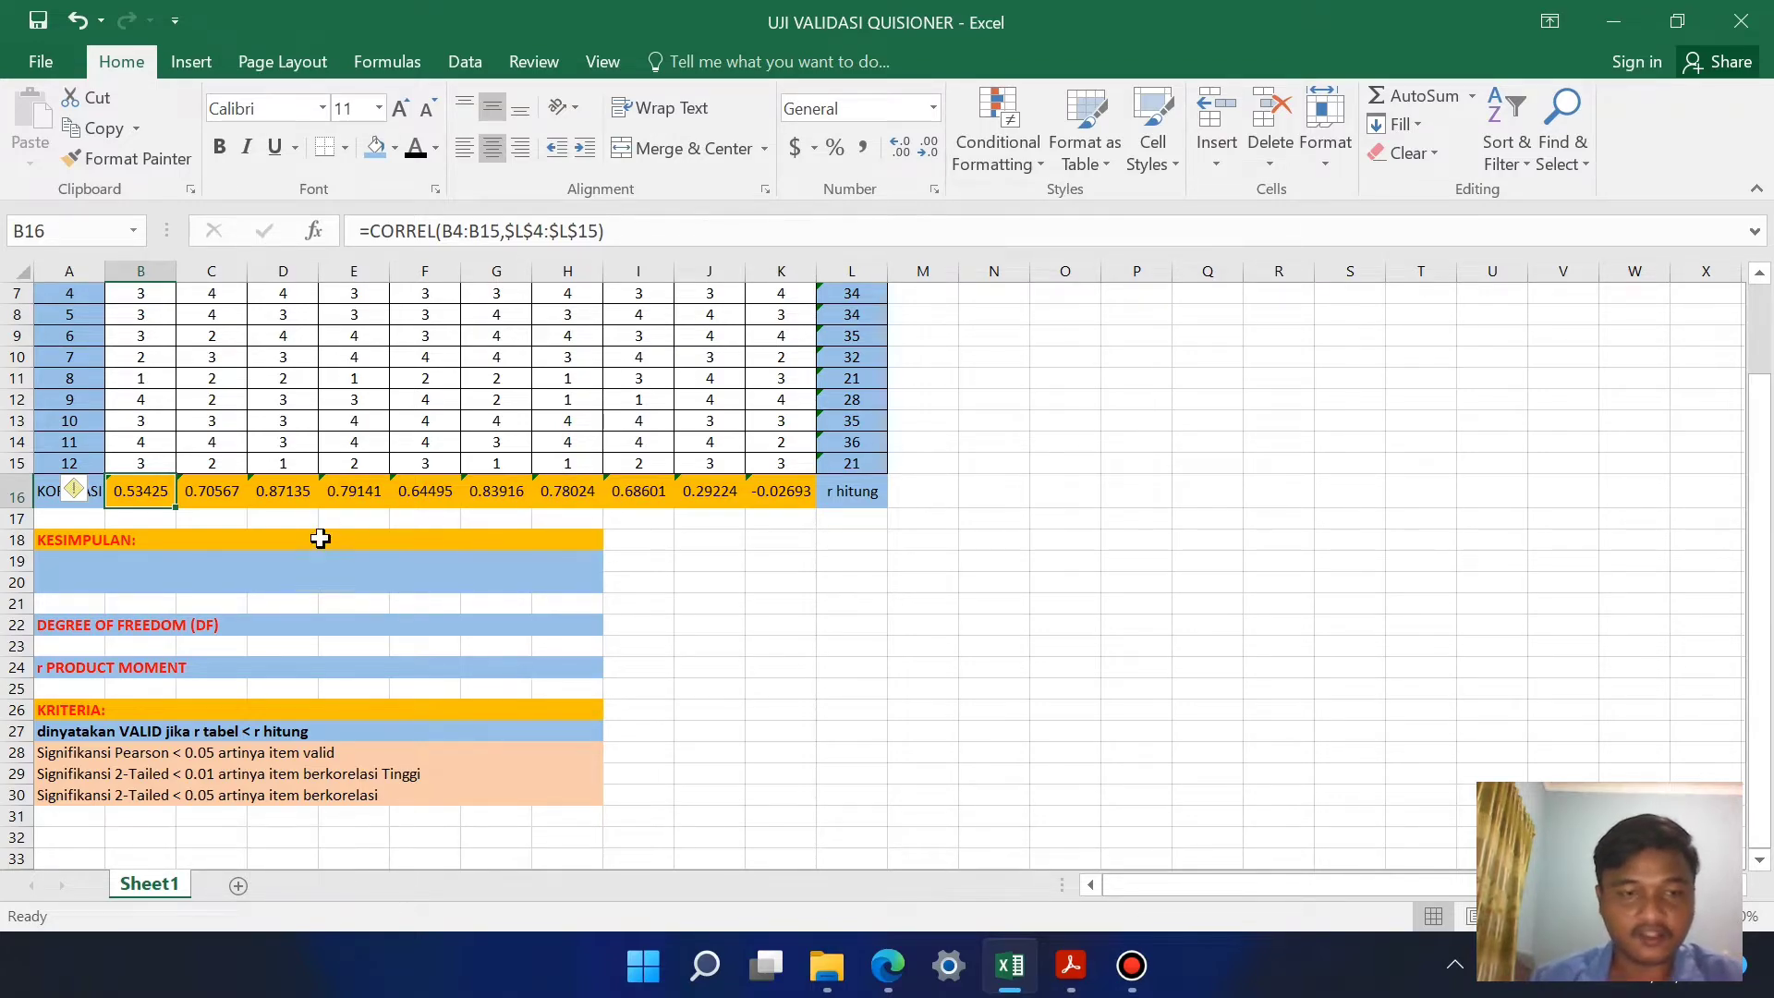
left_click(322, 539)
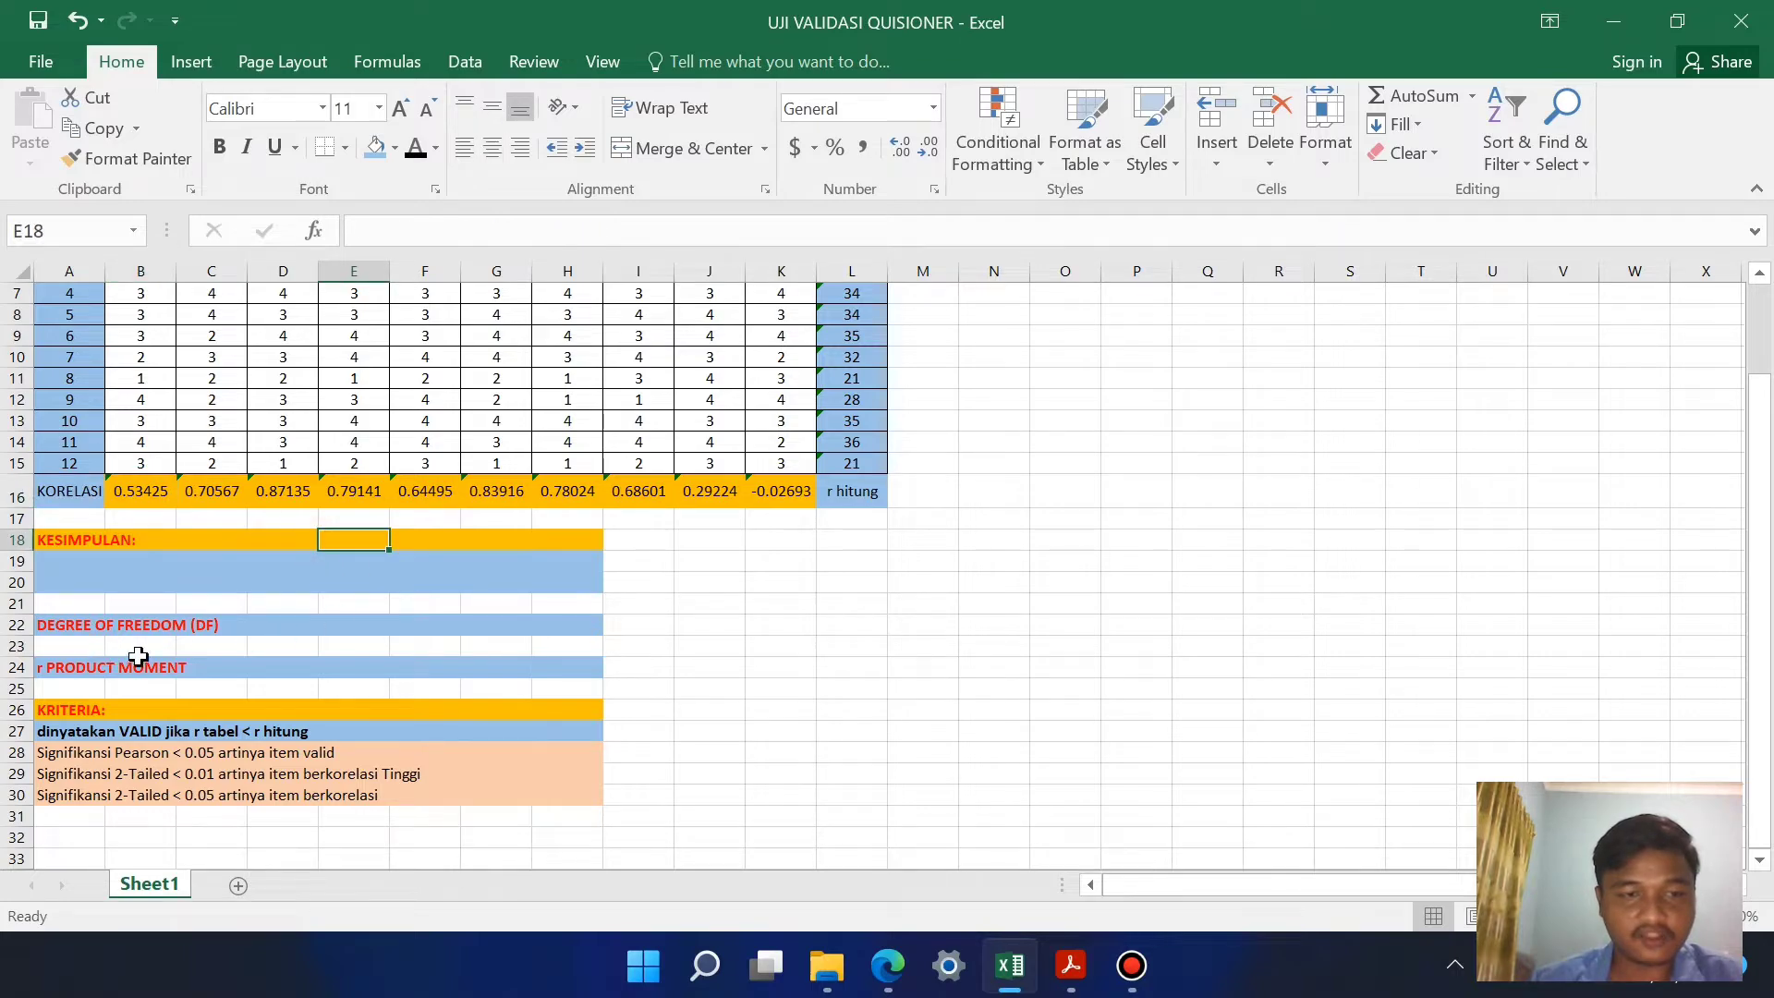
left_click(276, 627)
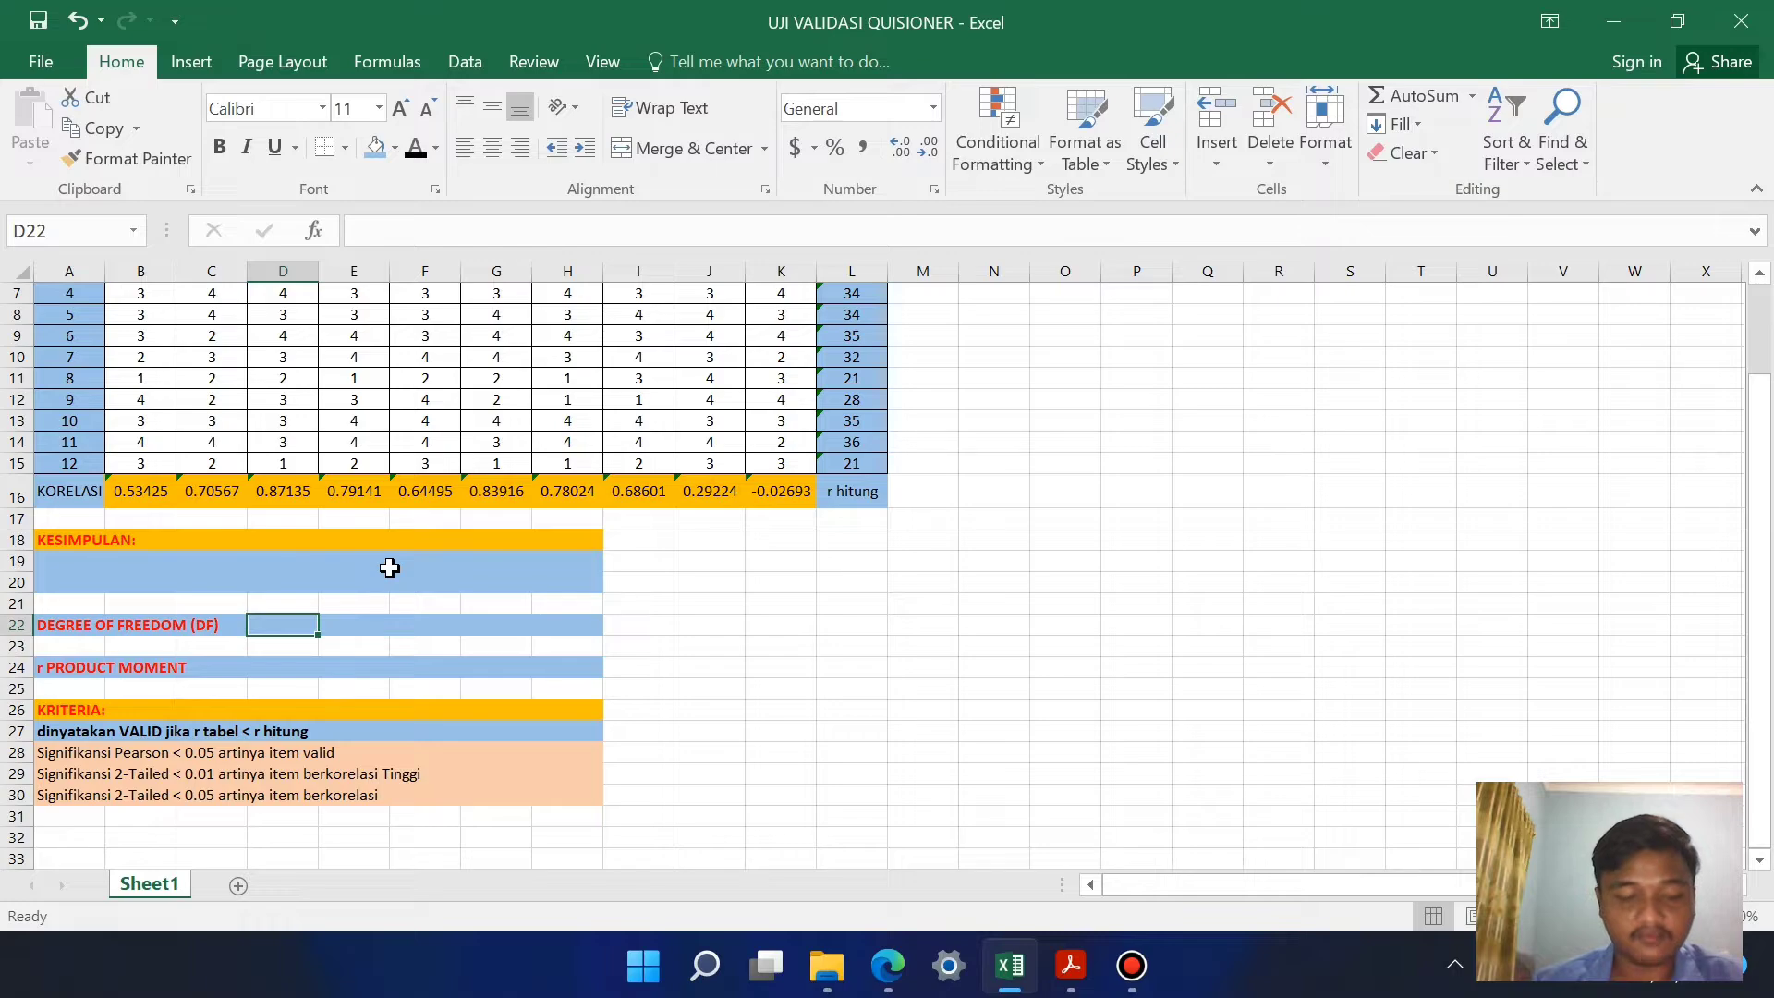
scroll(376, 568, "up", 2)
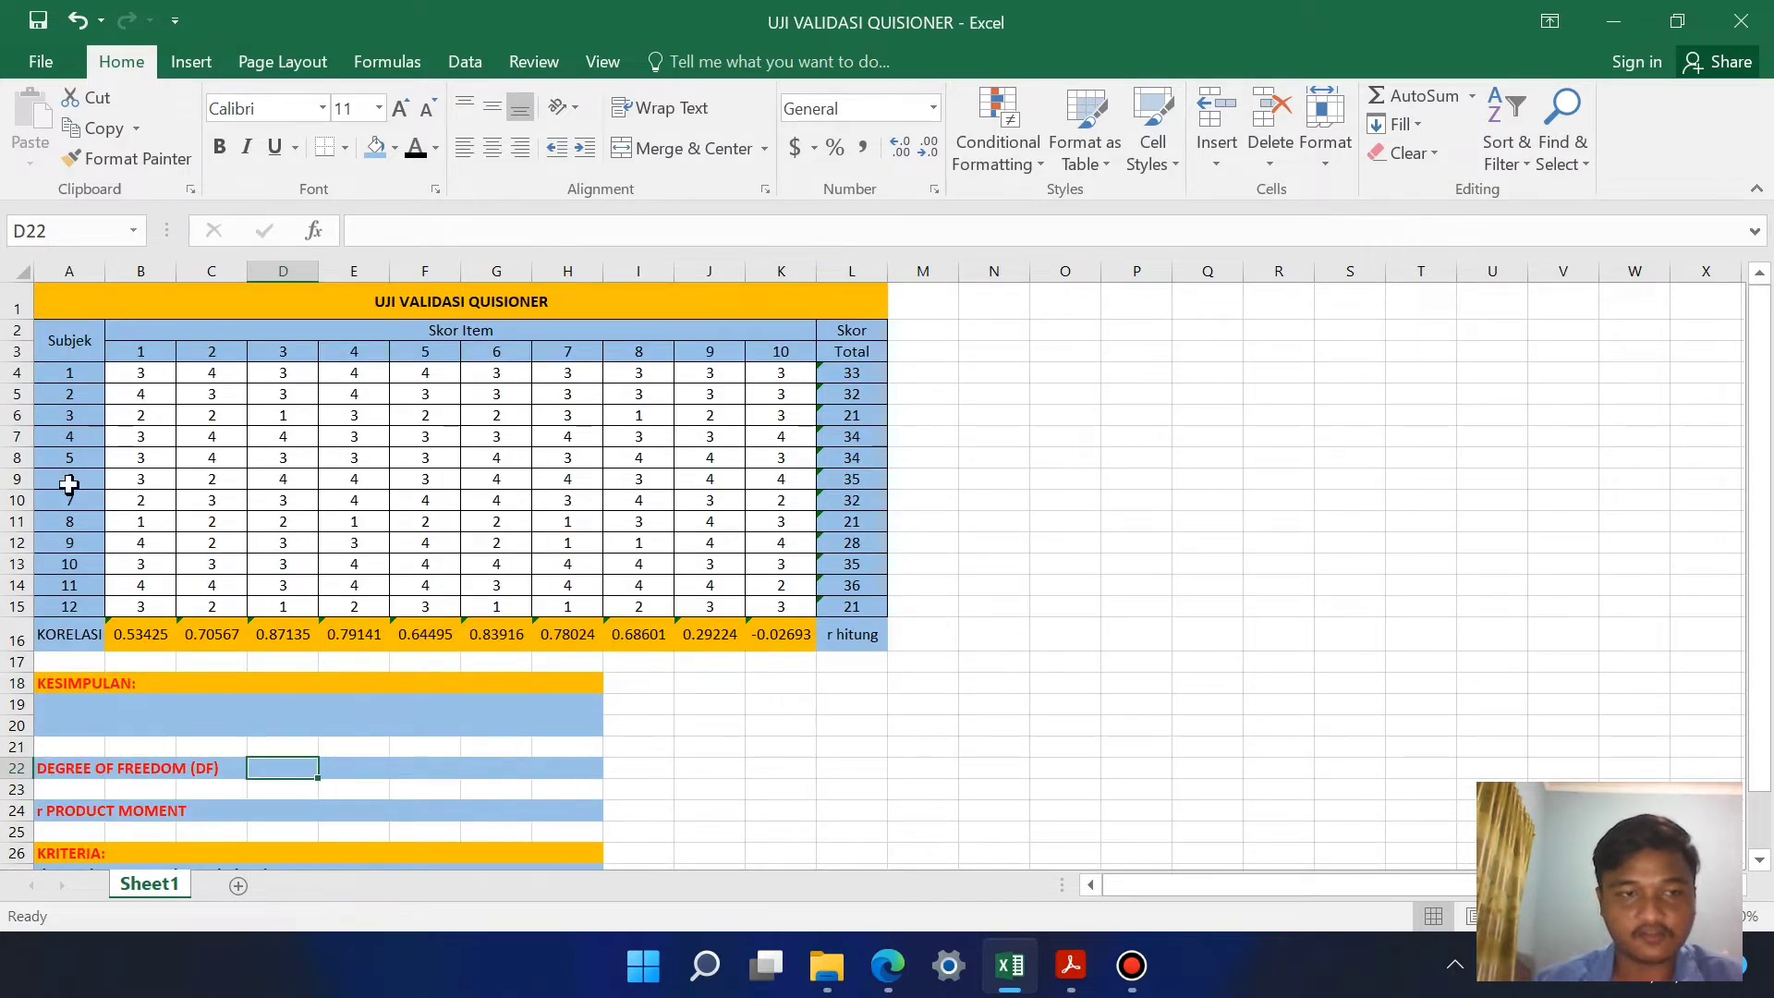
type("12-2 = 10")
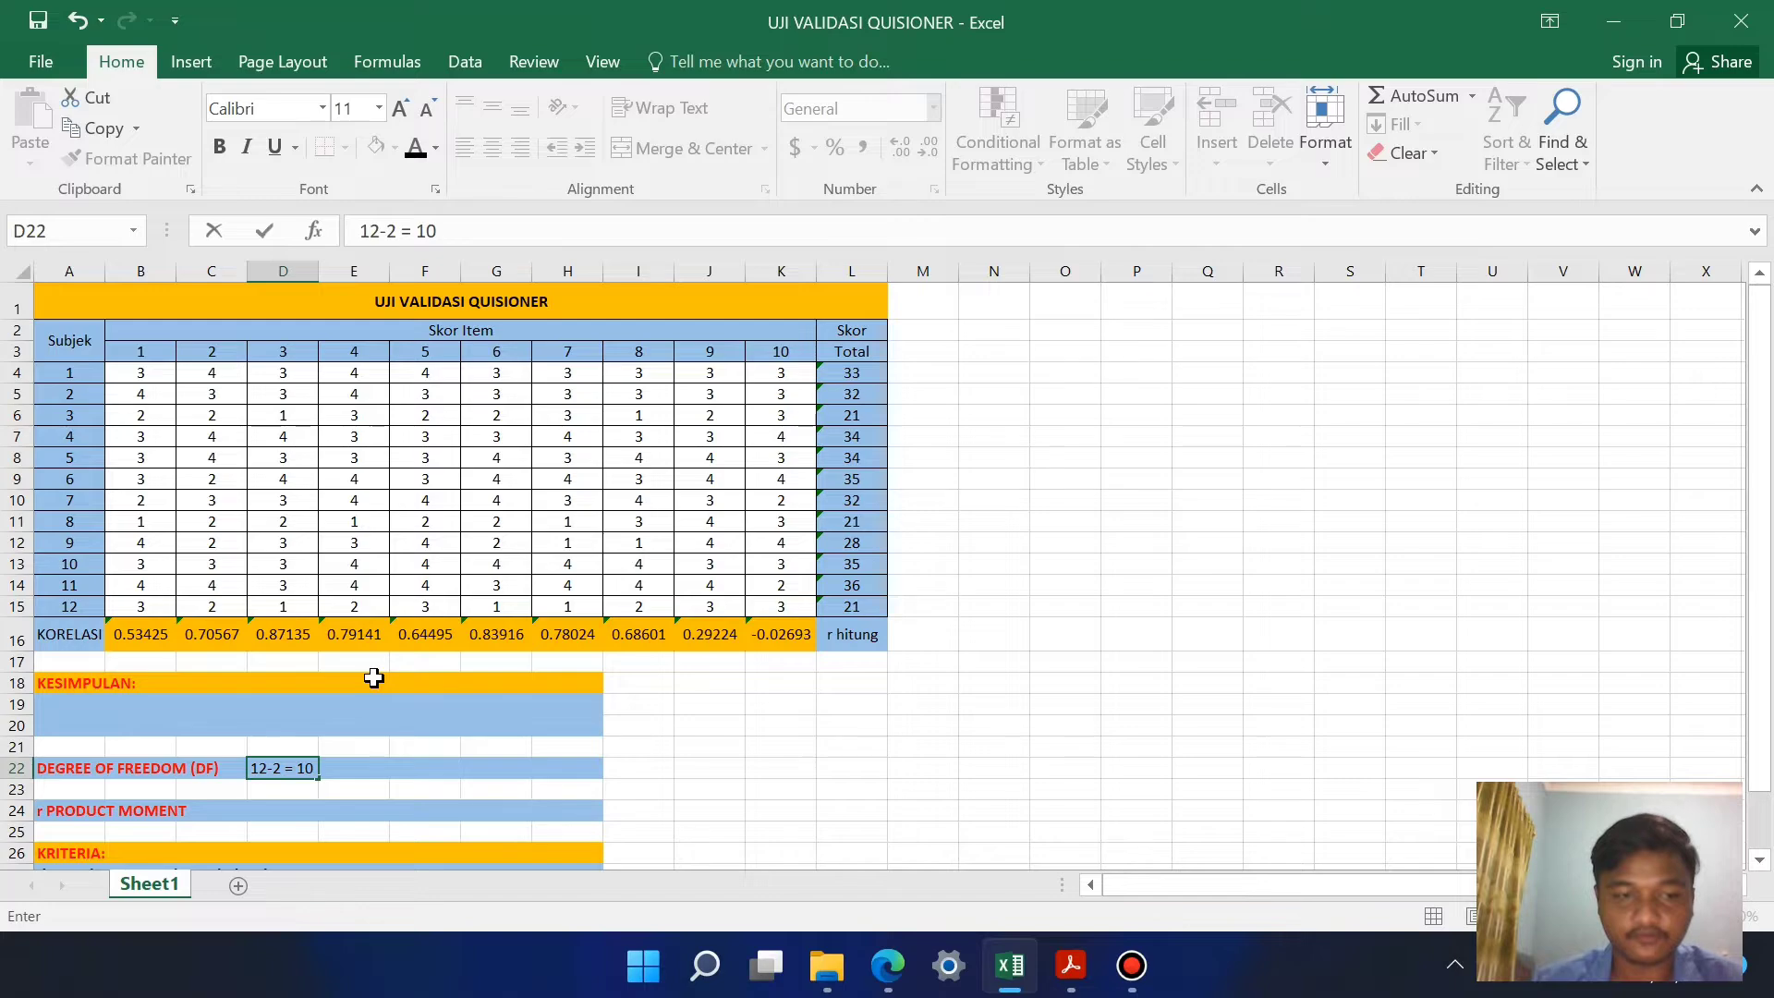
left_click(507, 785)
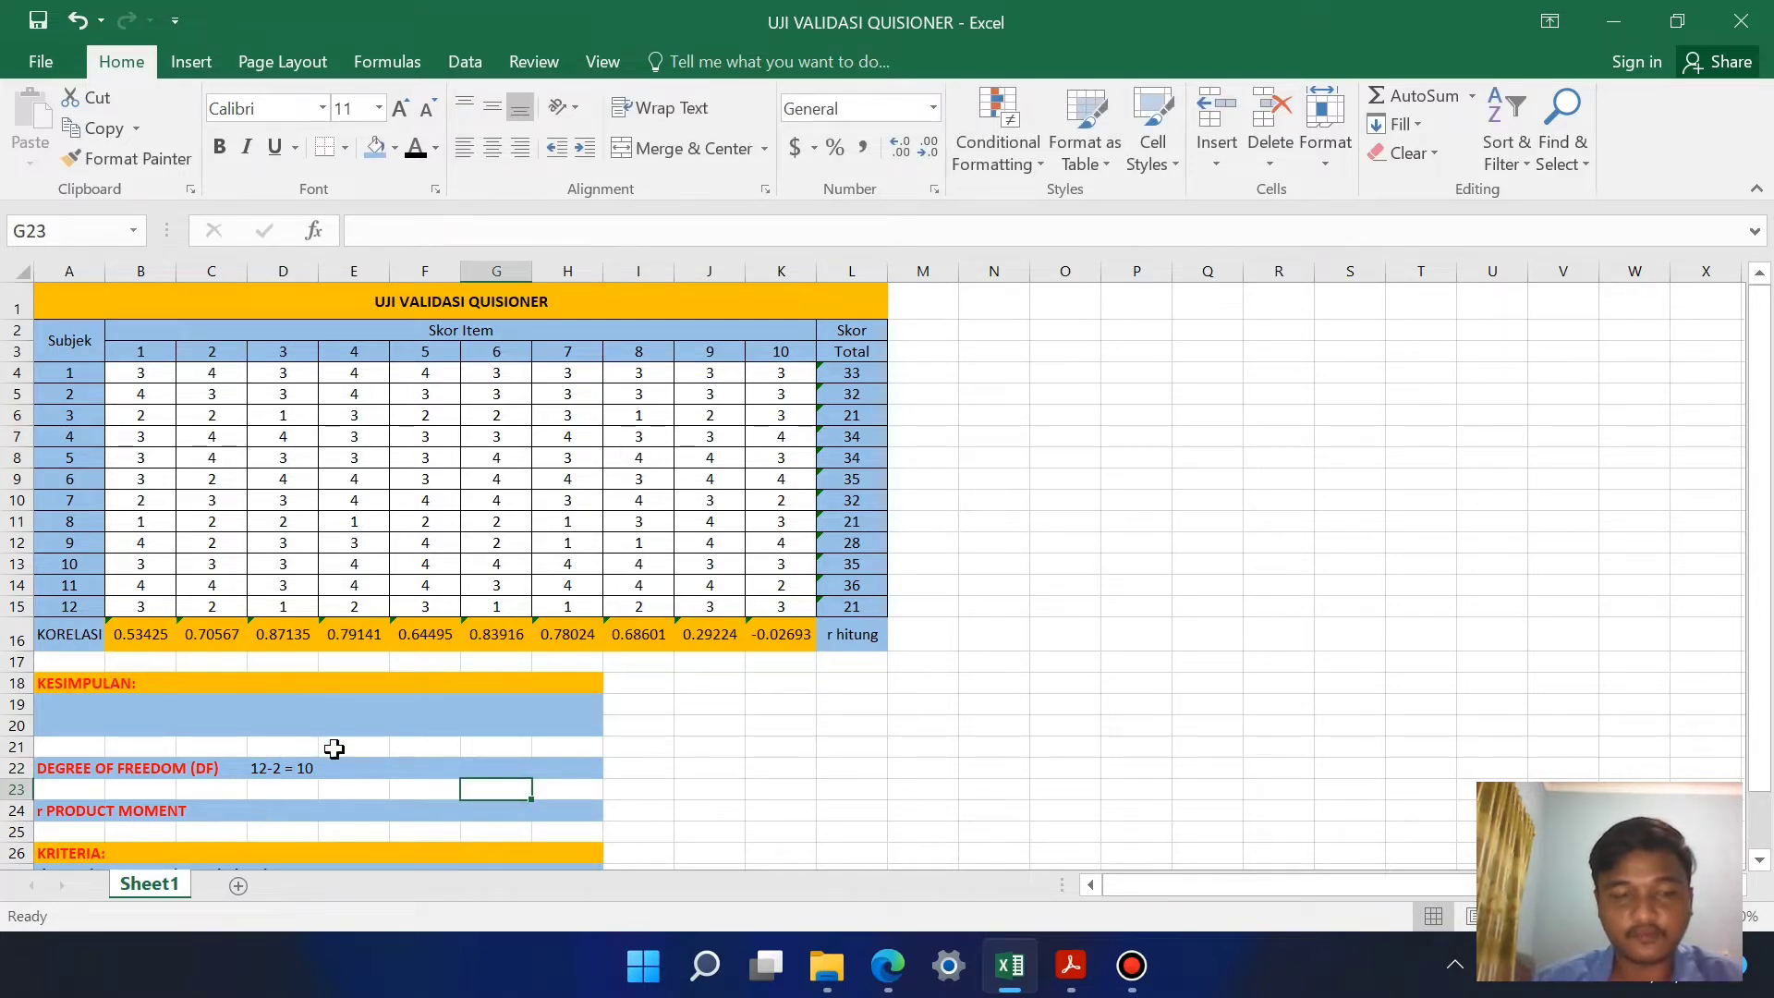
Step: Switch to tabel-r.pdf in Acrobat Reader and examine the df 10 row under the 0.05 two-tailed significance level
left_click(284, 812)
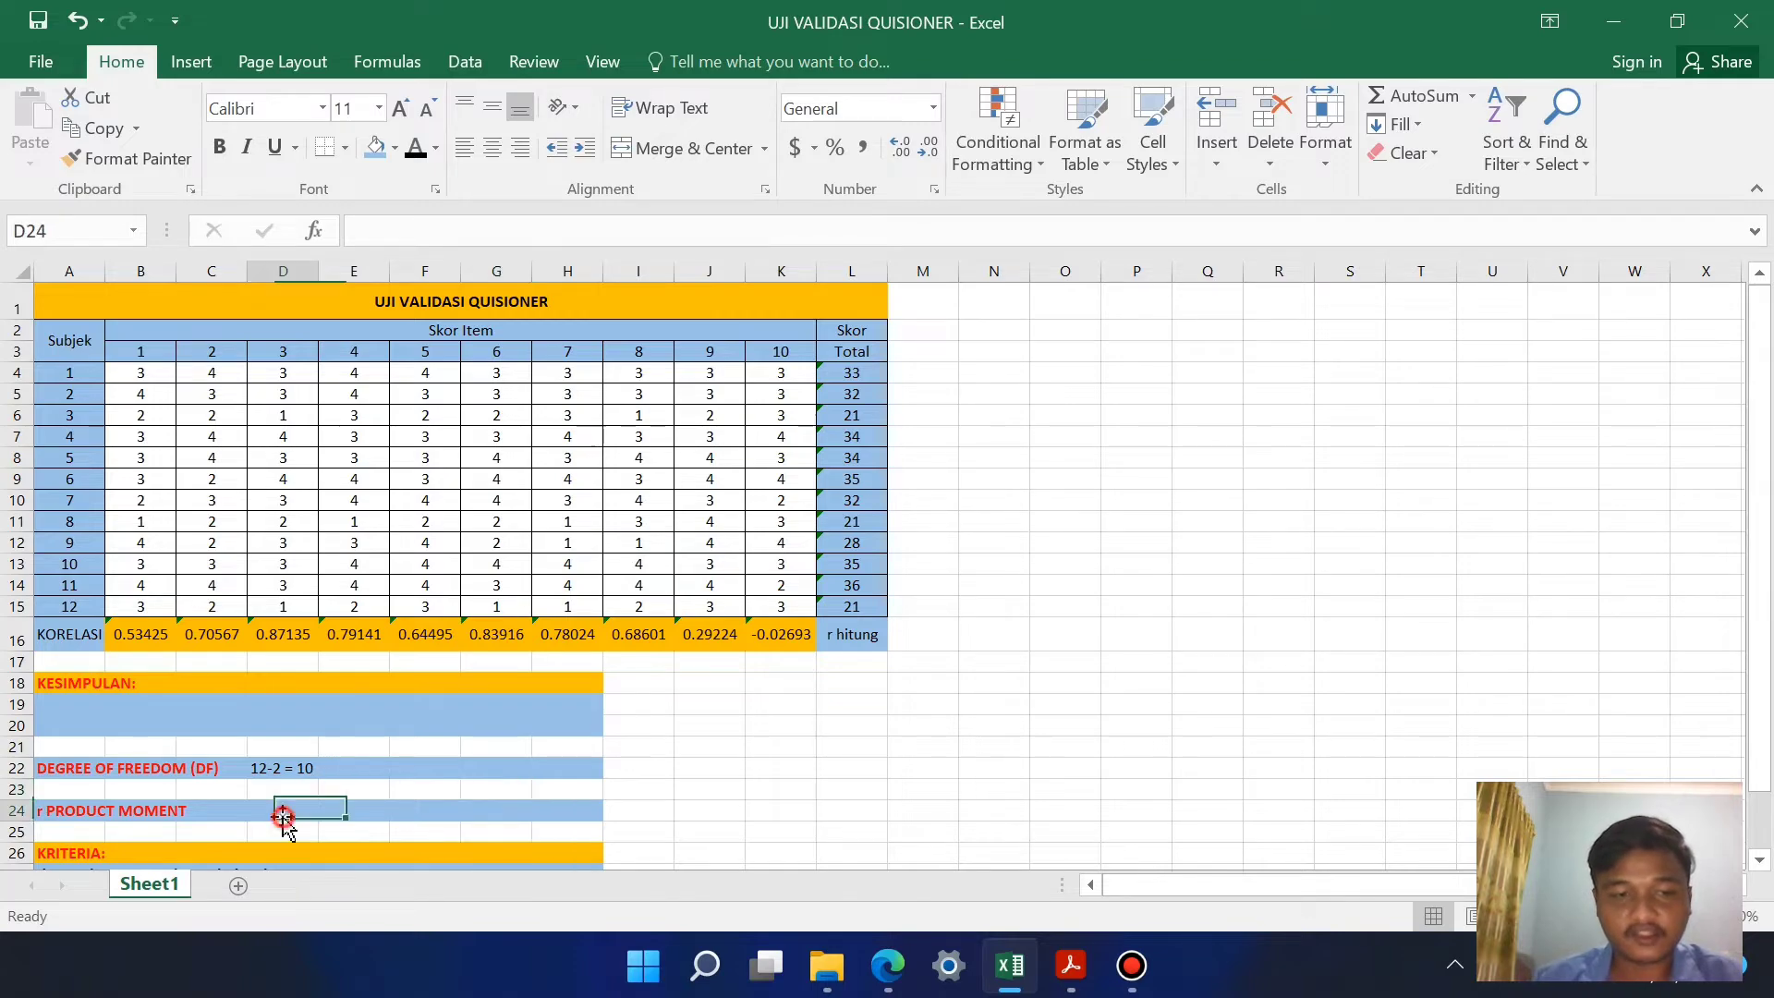
scroll(1017, 847, "down", 1)
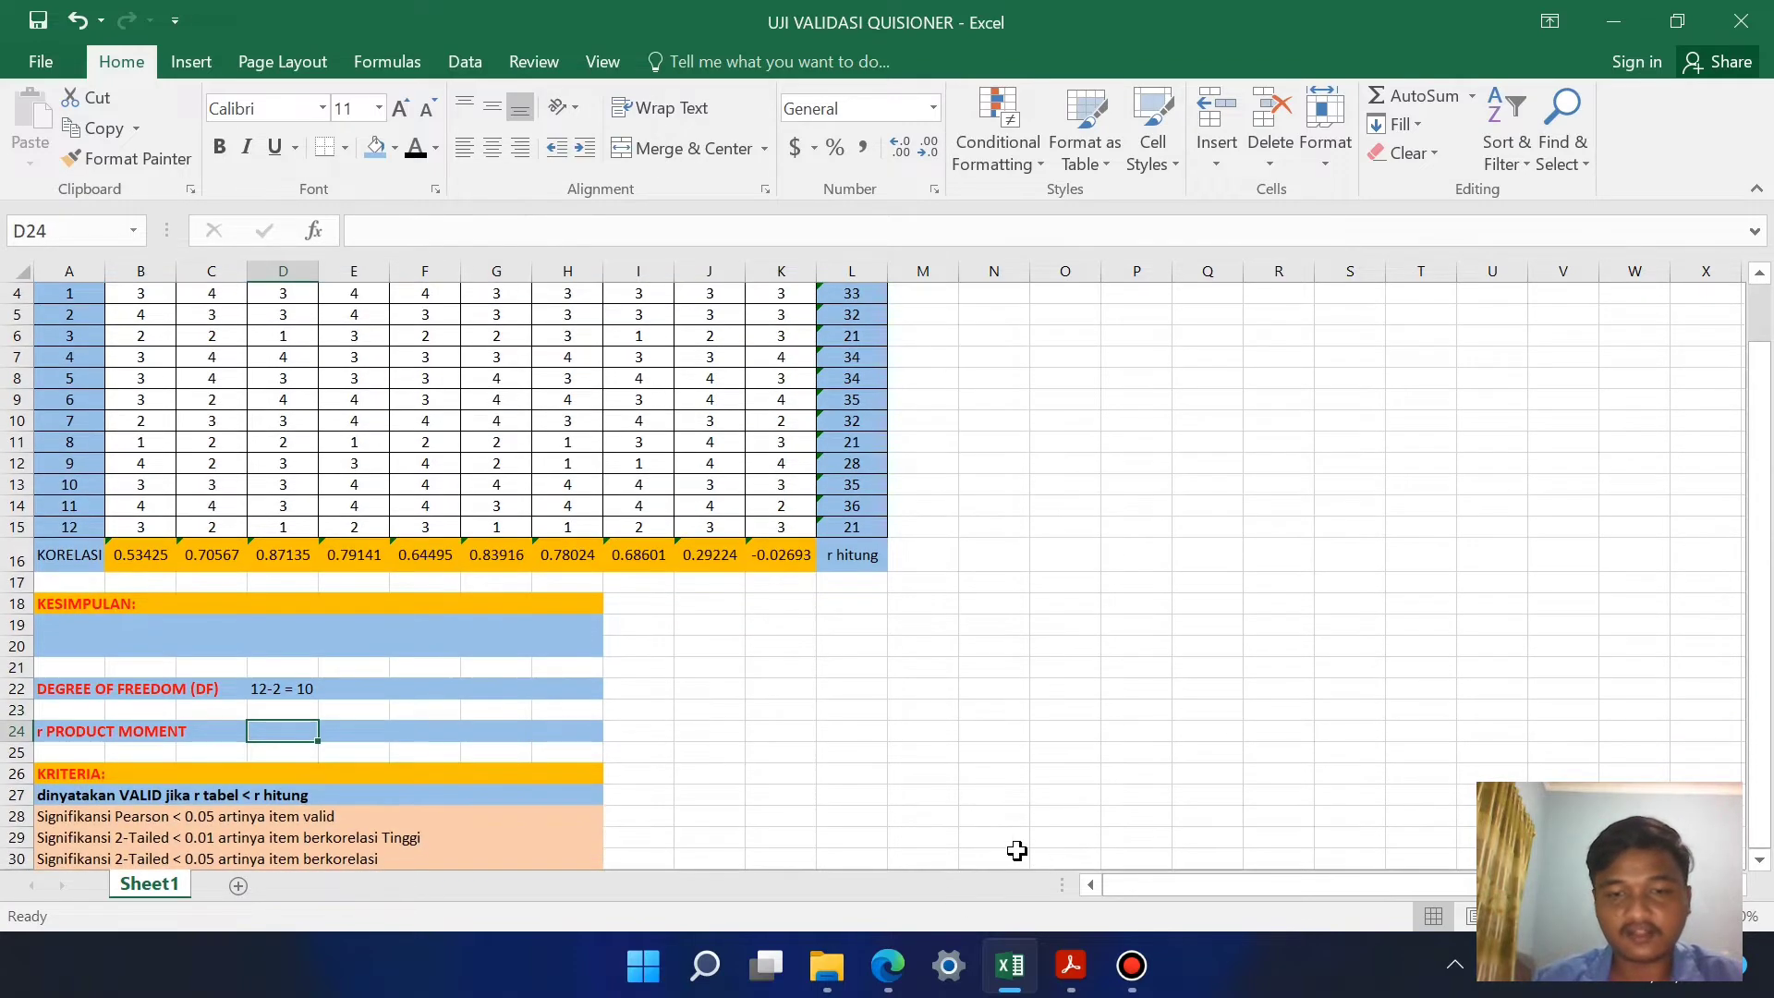
scroll(875, 788, "up", 1)
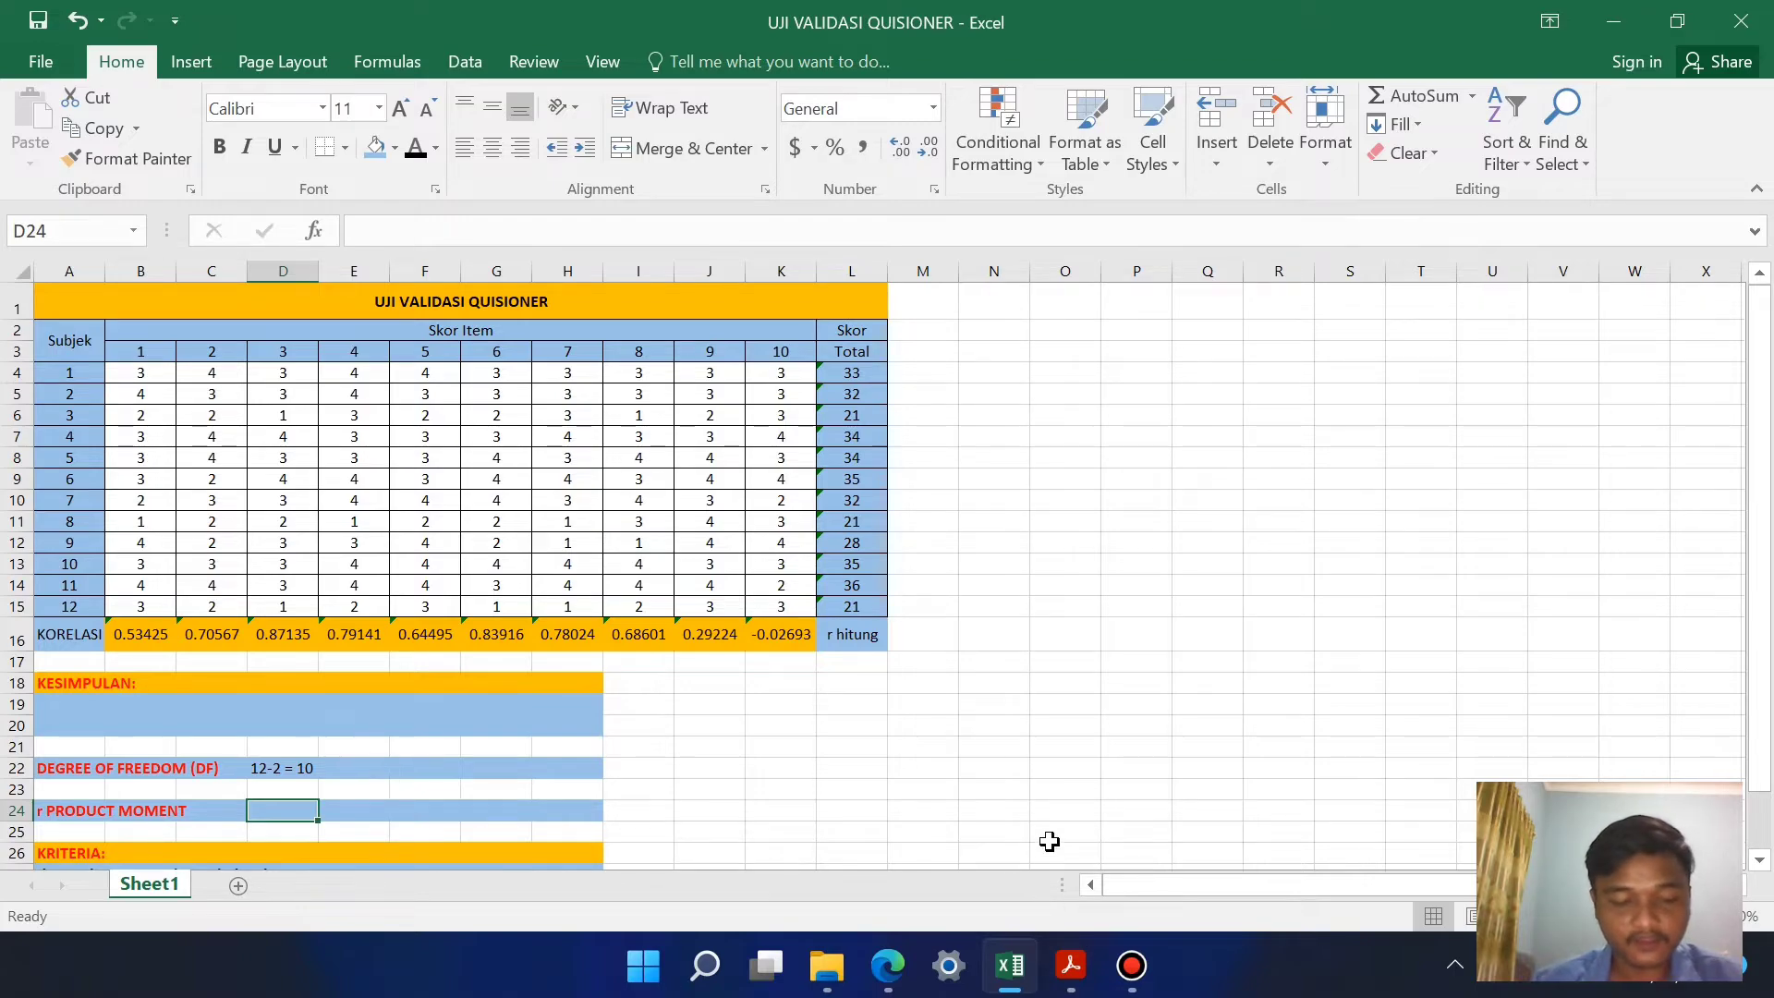
left_click(1100, 978)
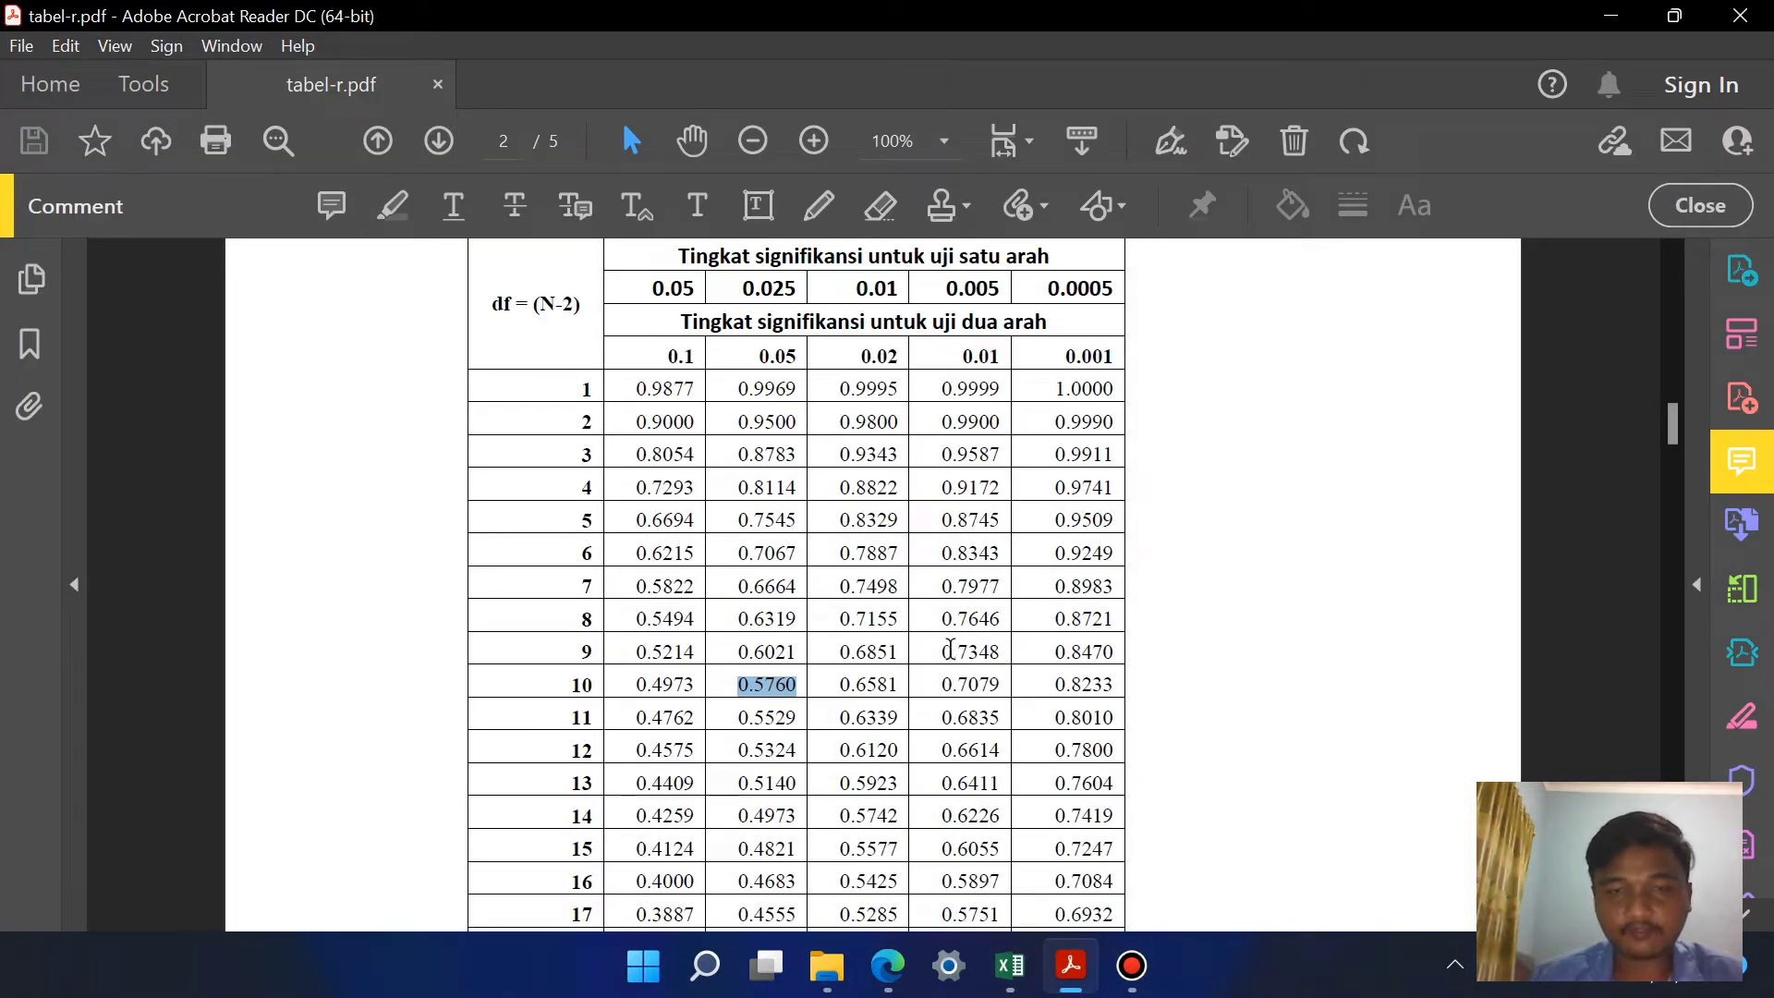
left_click(1021, 980)
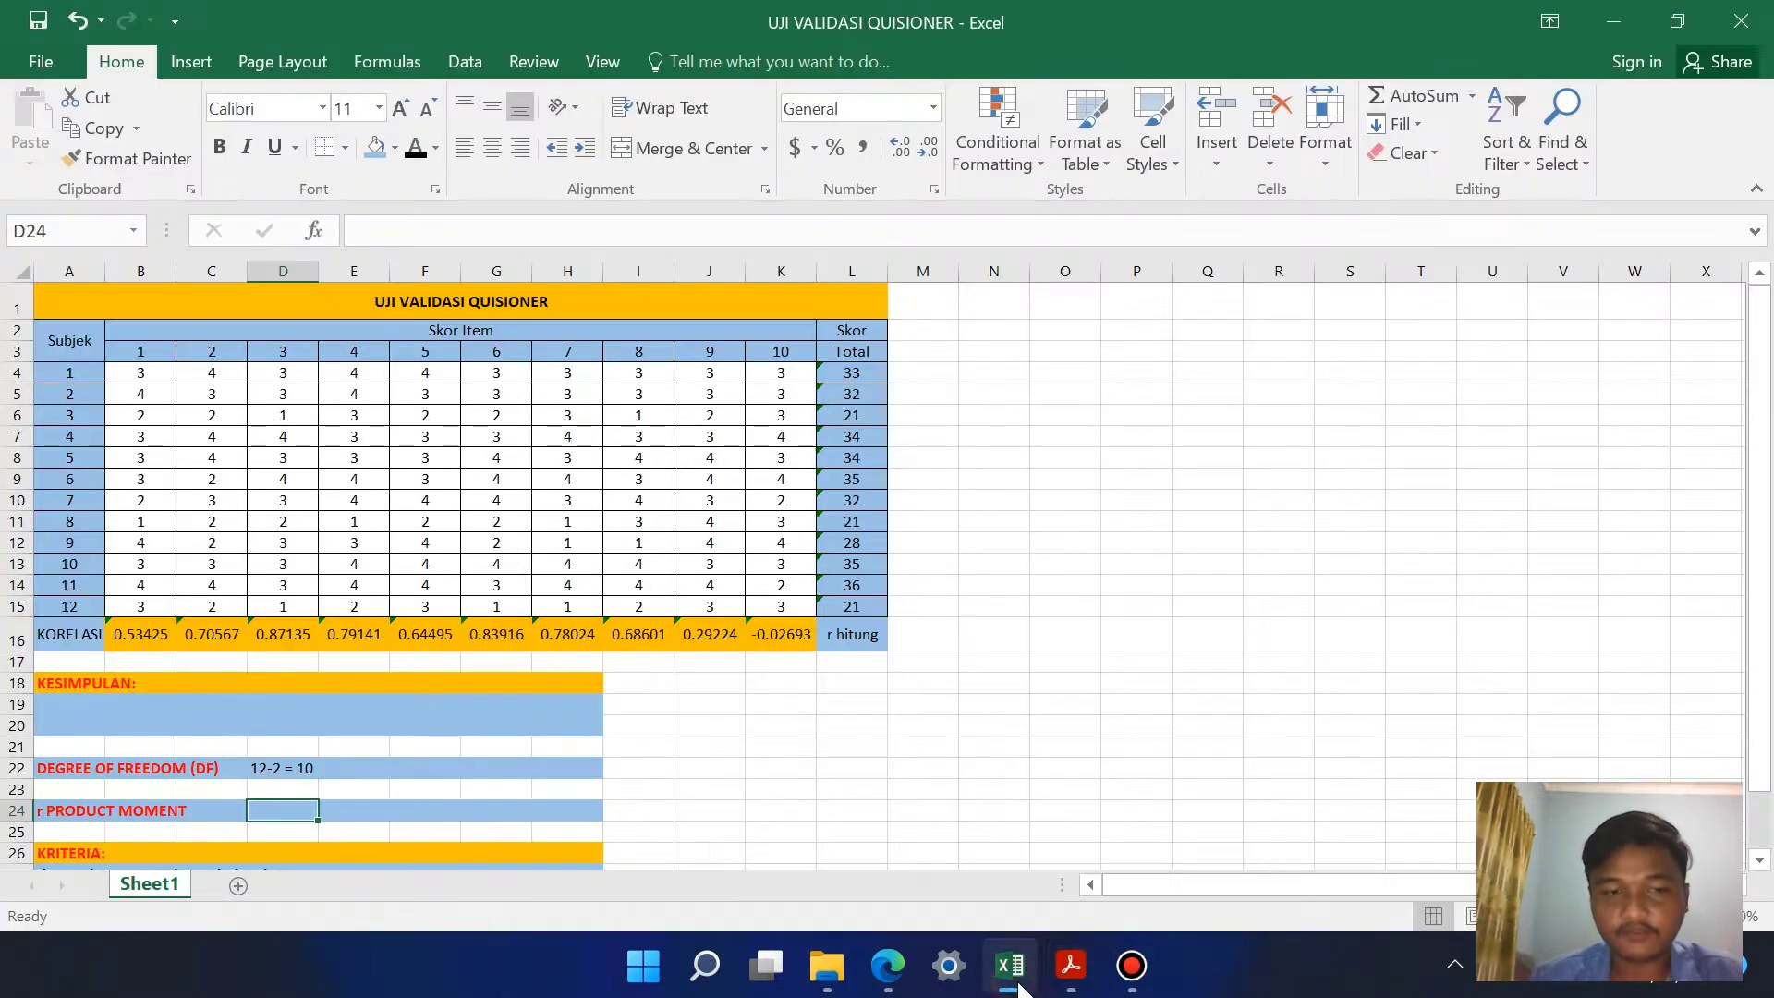
left_click(1071, 969)
scroll(757, 499, "up", 1)
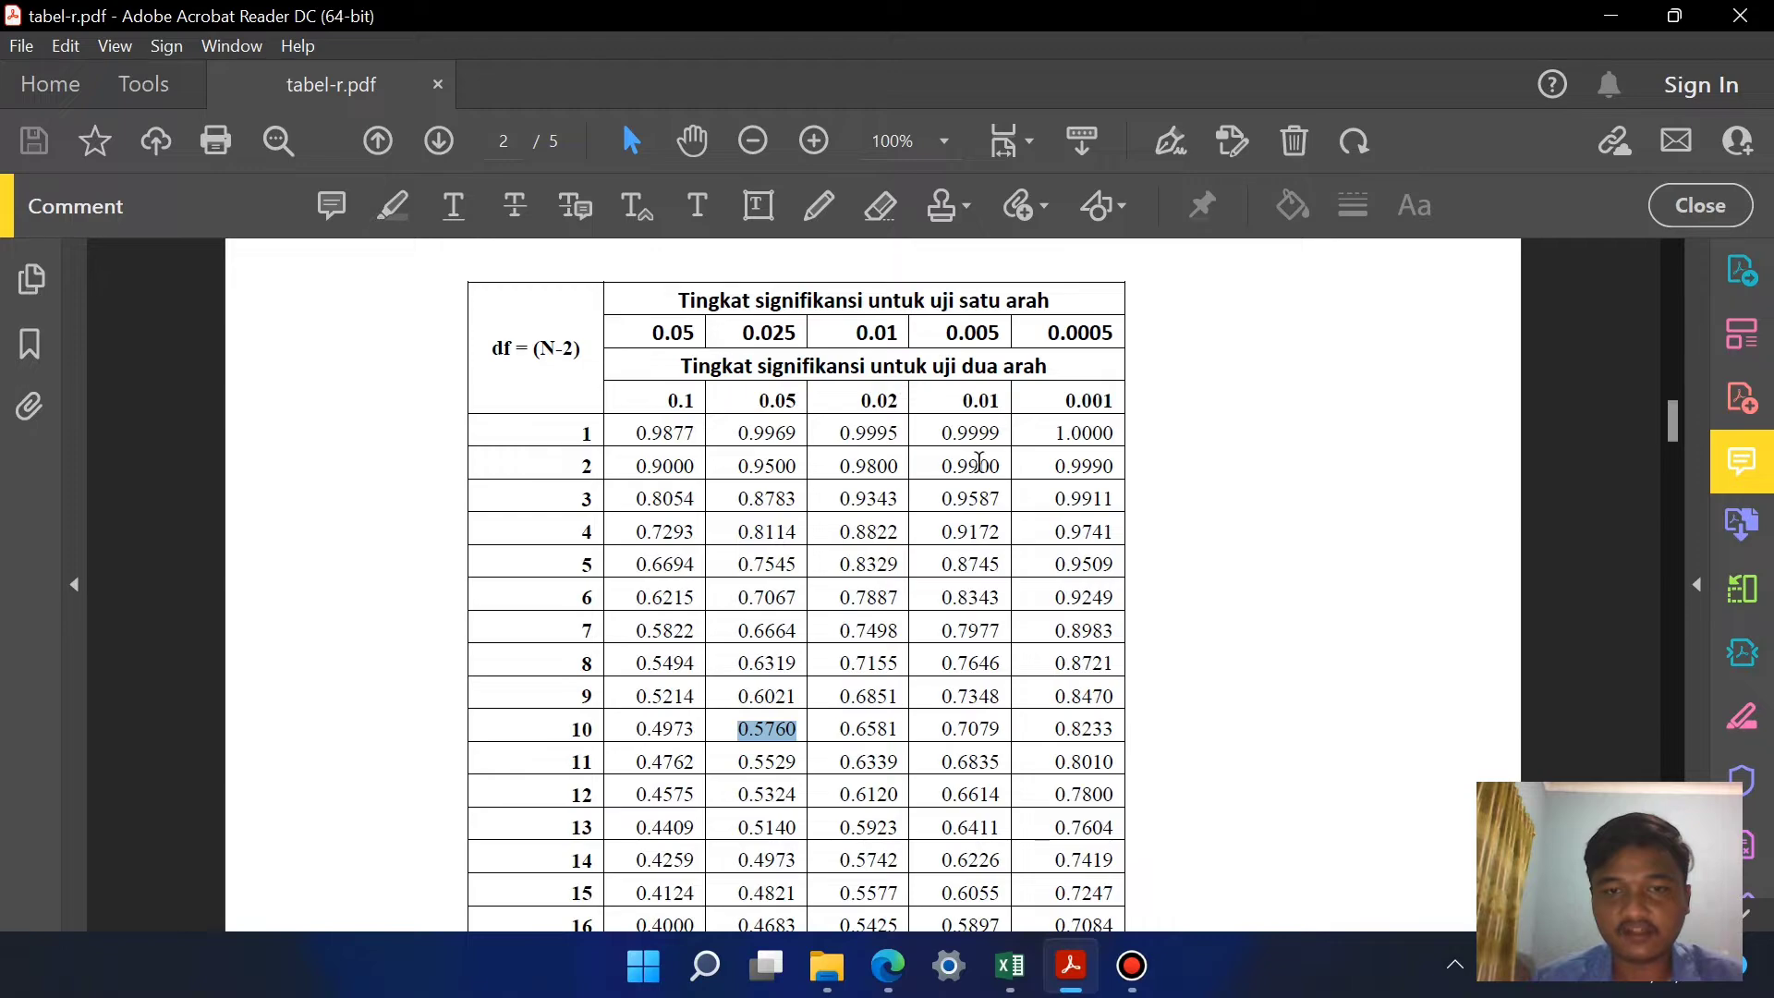
scroll(980, 462, "down", 1)
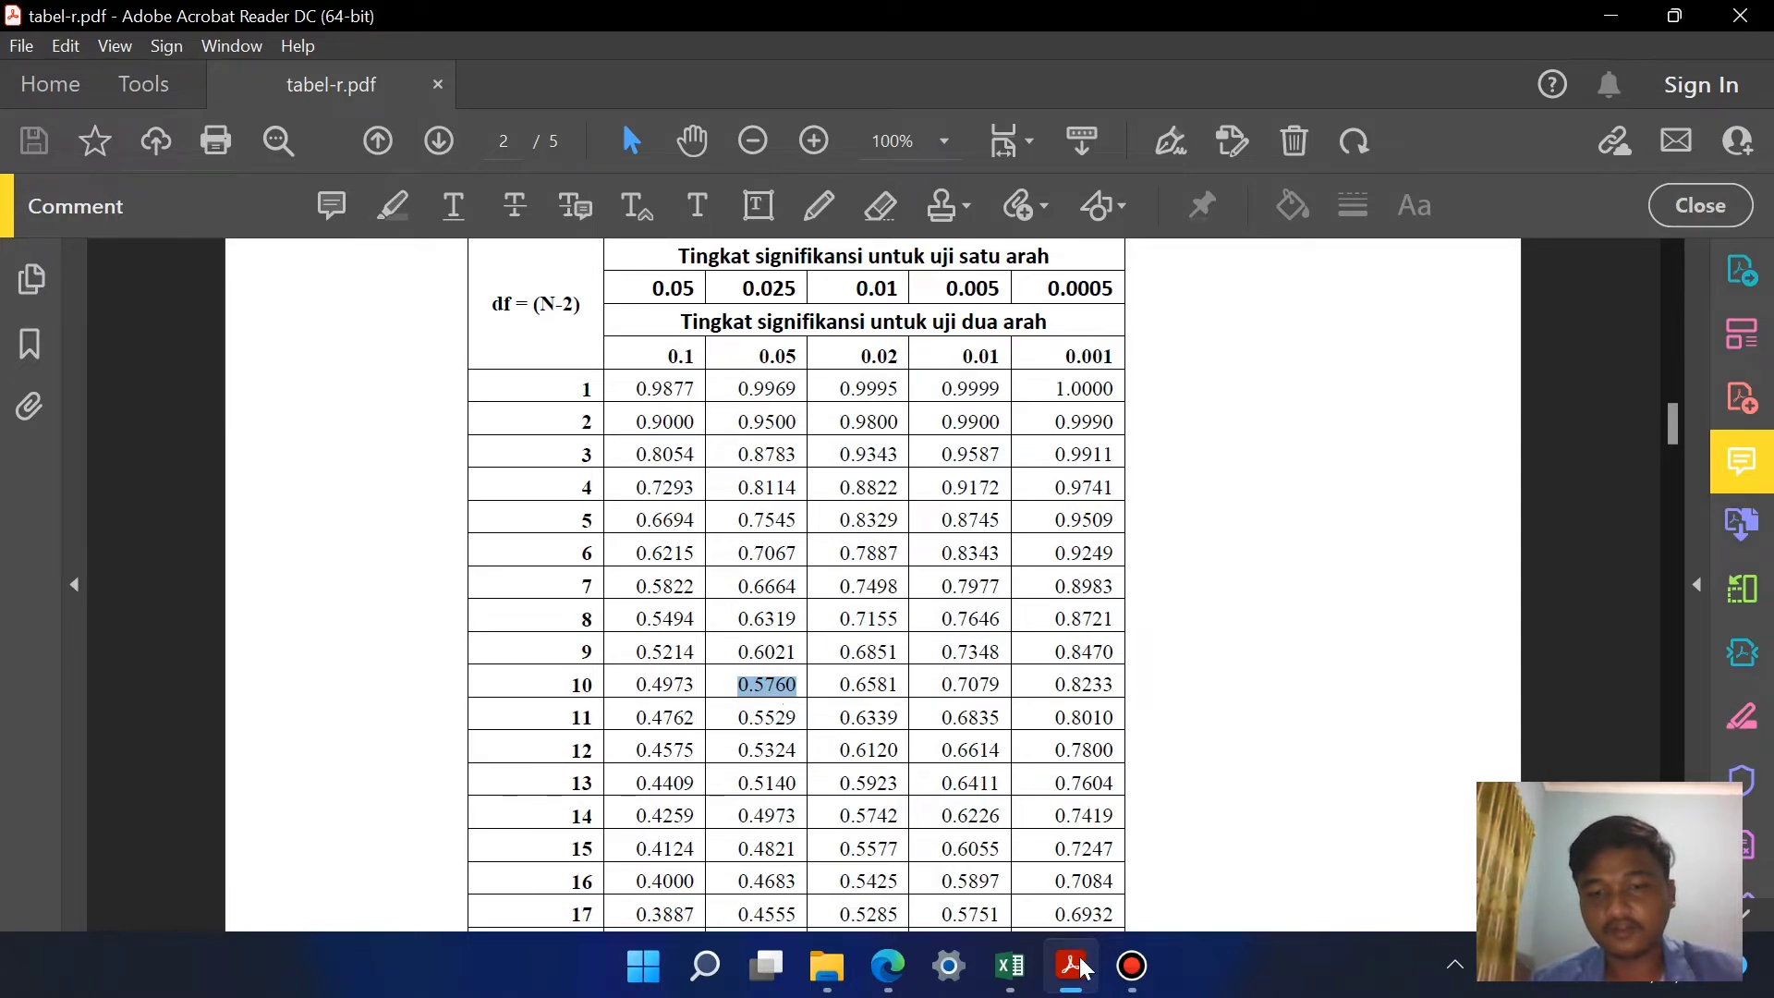
Step: Return to the Excel workbook and paste the copied r table value 0.576 into D24 beside r PRODUCT MOMENT
left_click(1010, 966)
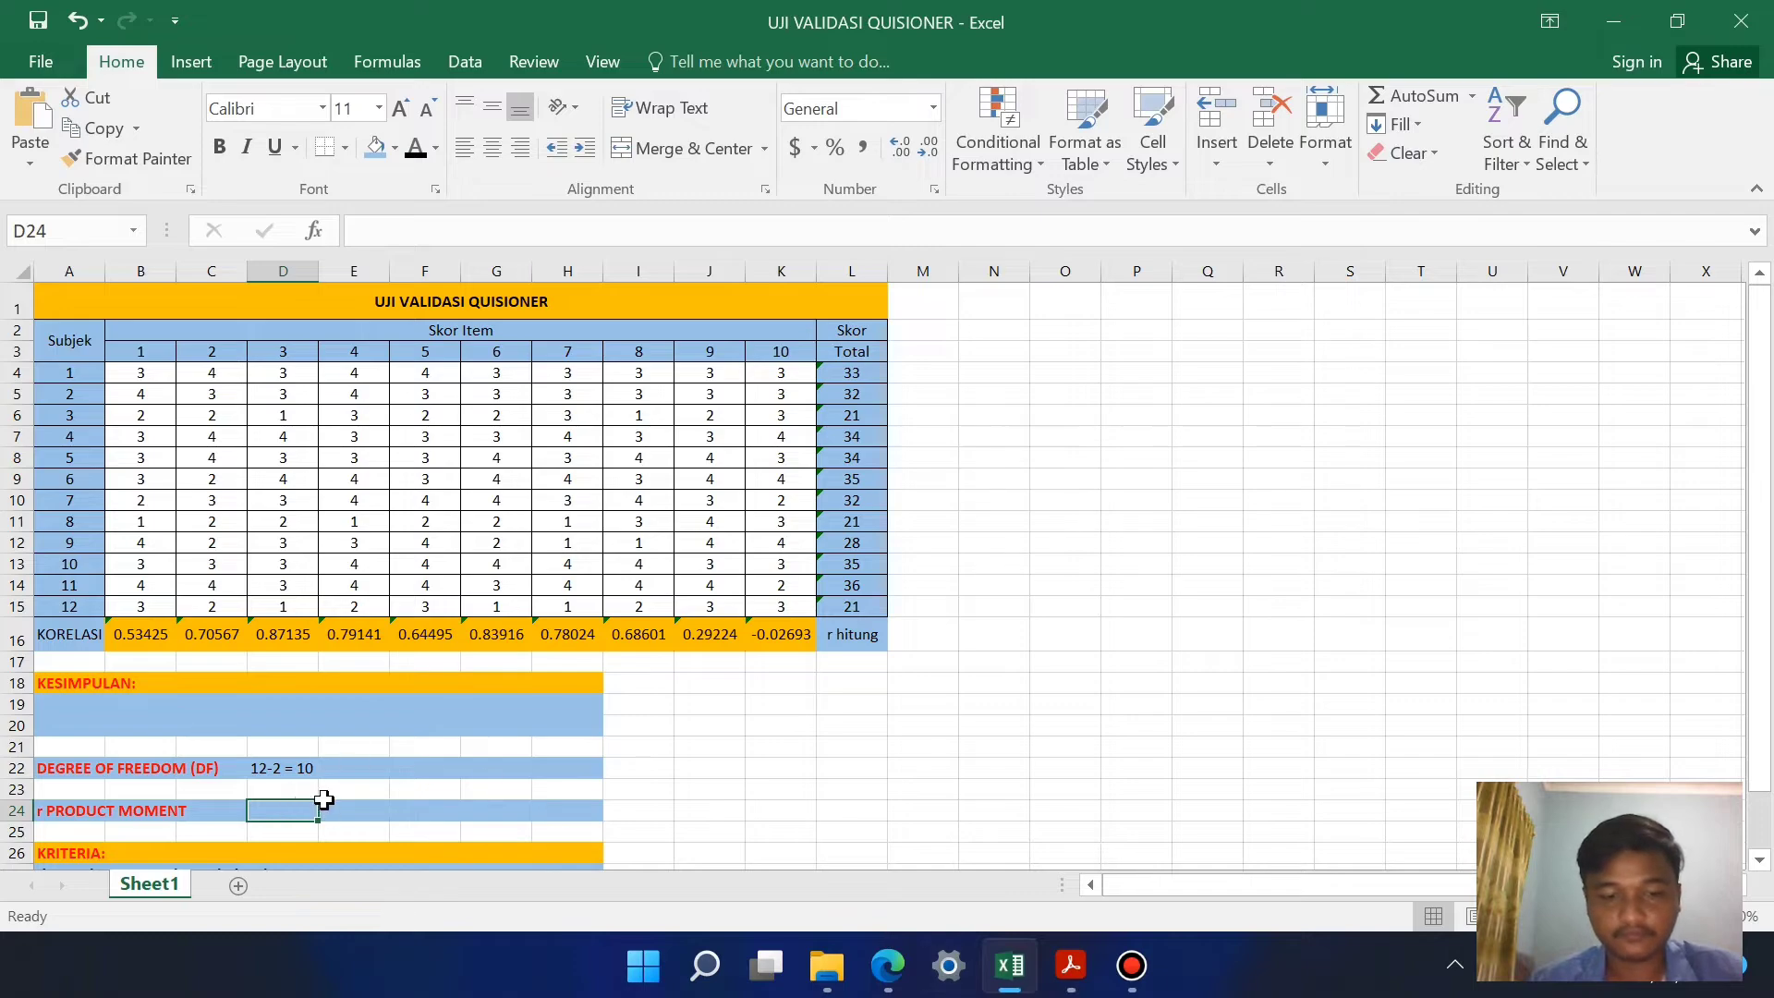
type("0.576")
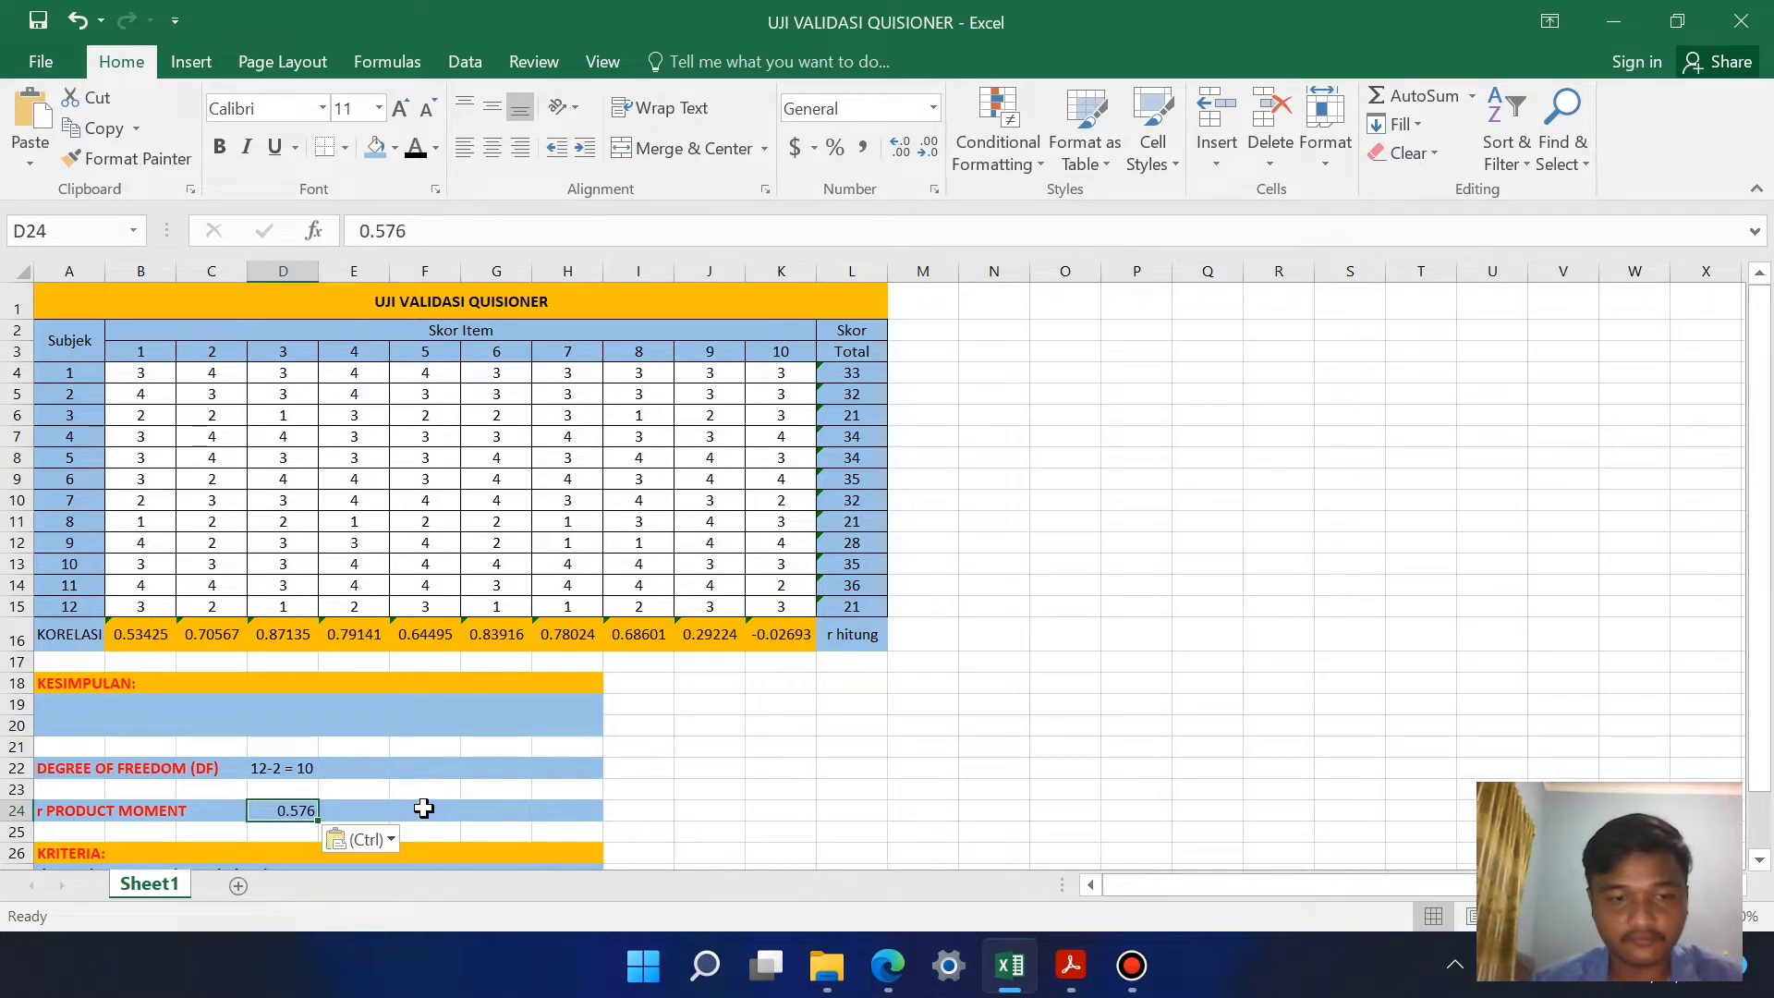
left_click(425, 811)
left_click(297, 811)
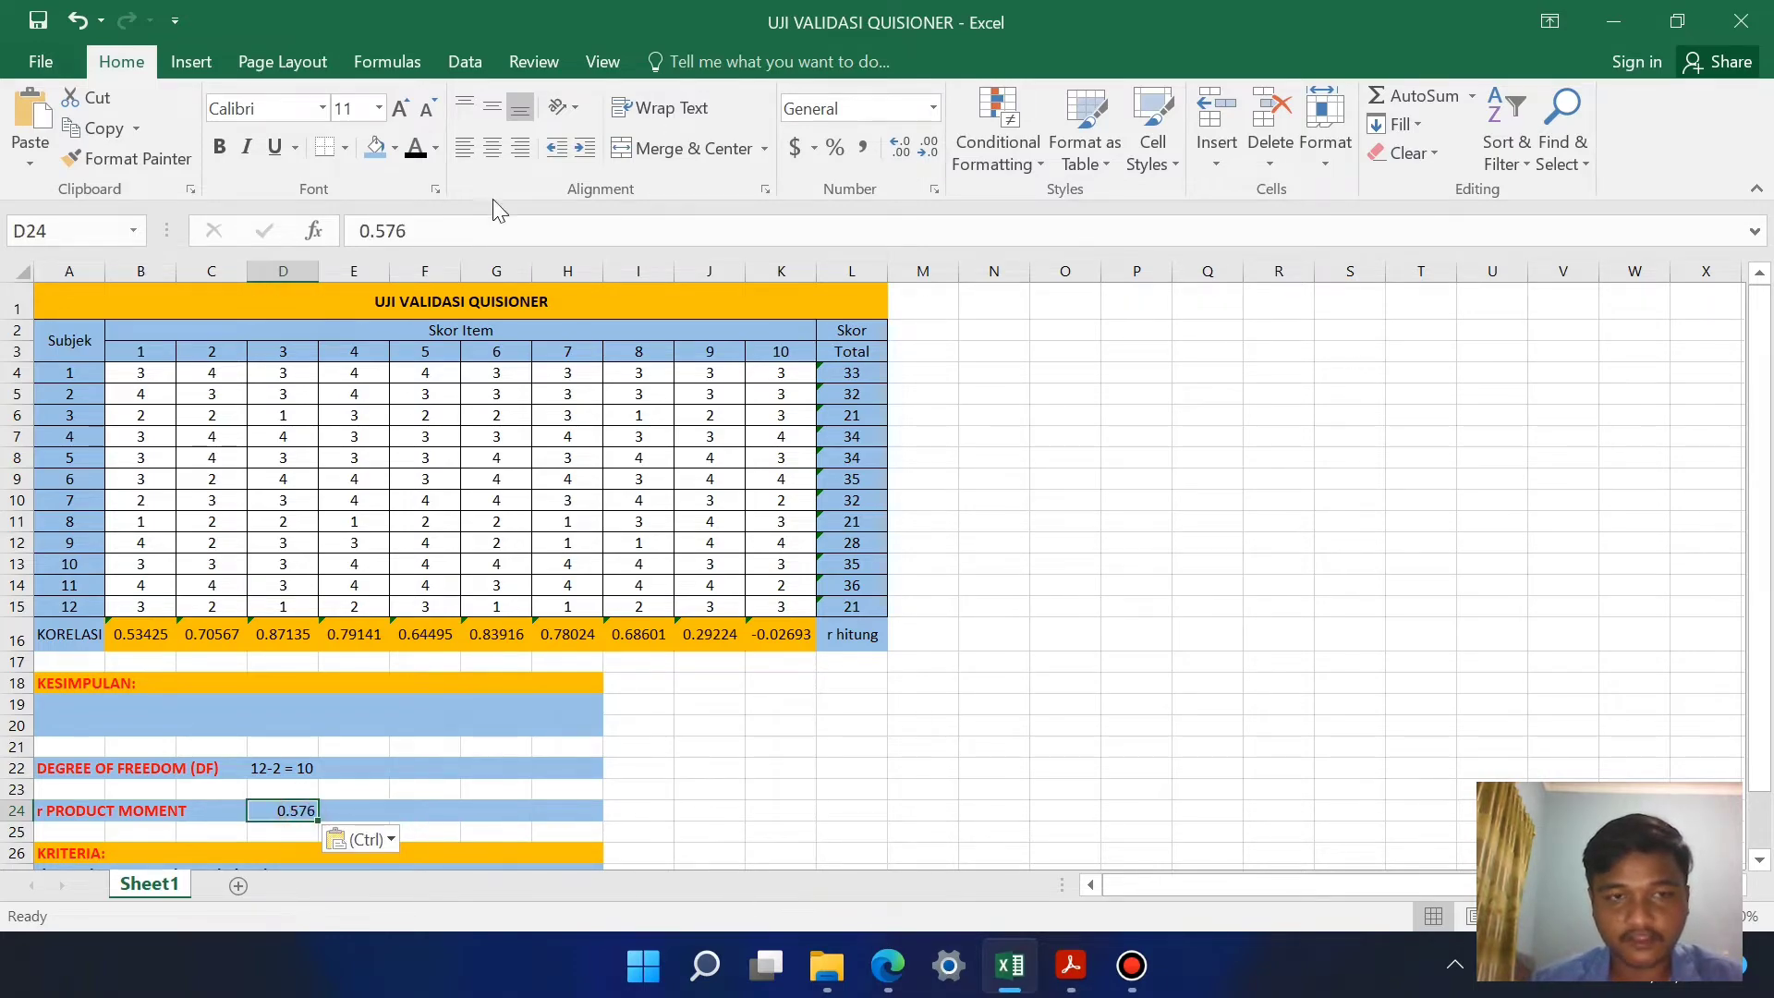
Step: Try to append a trailing zero to the number in D24 so it reads 0.5760
left_click(447, 246)
type("0")
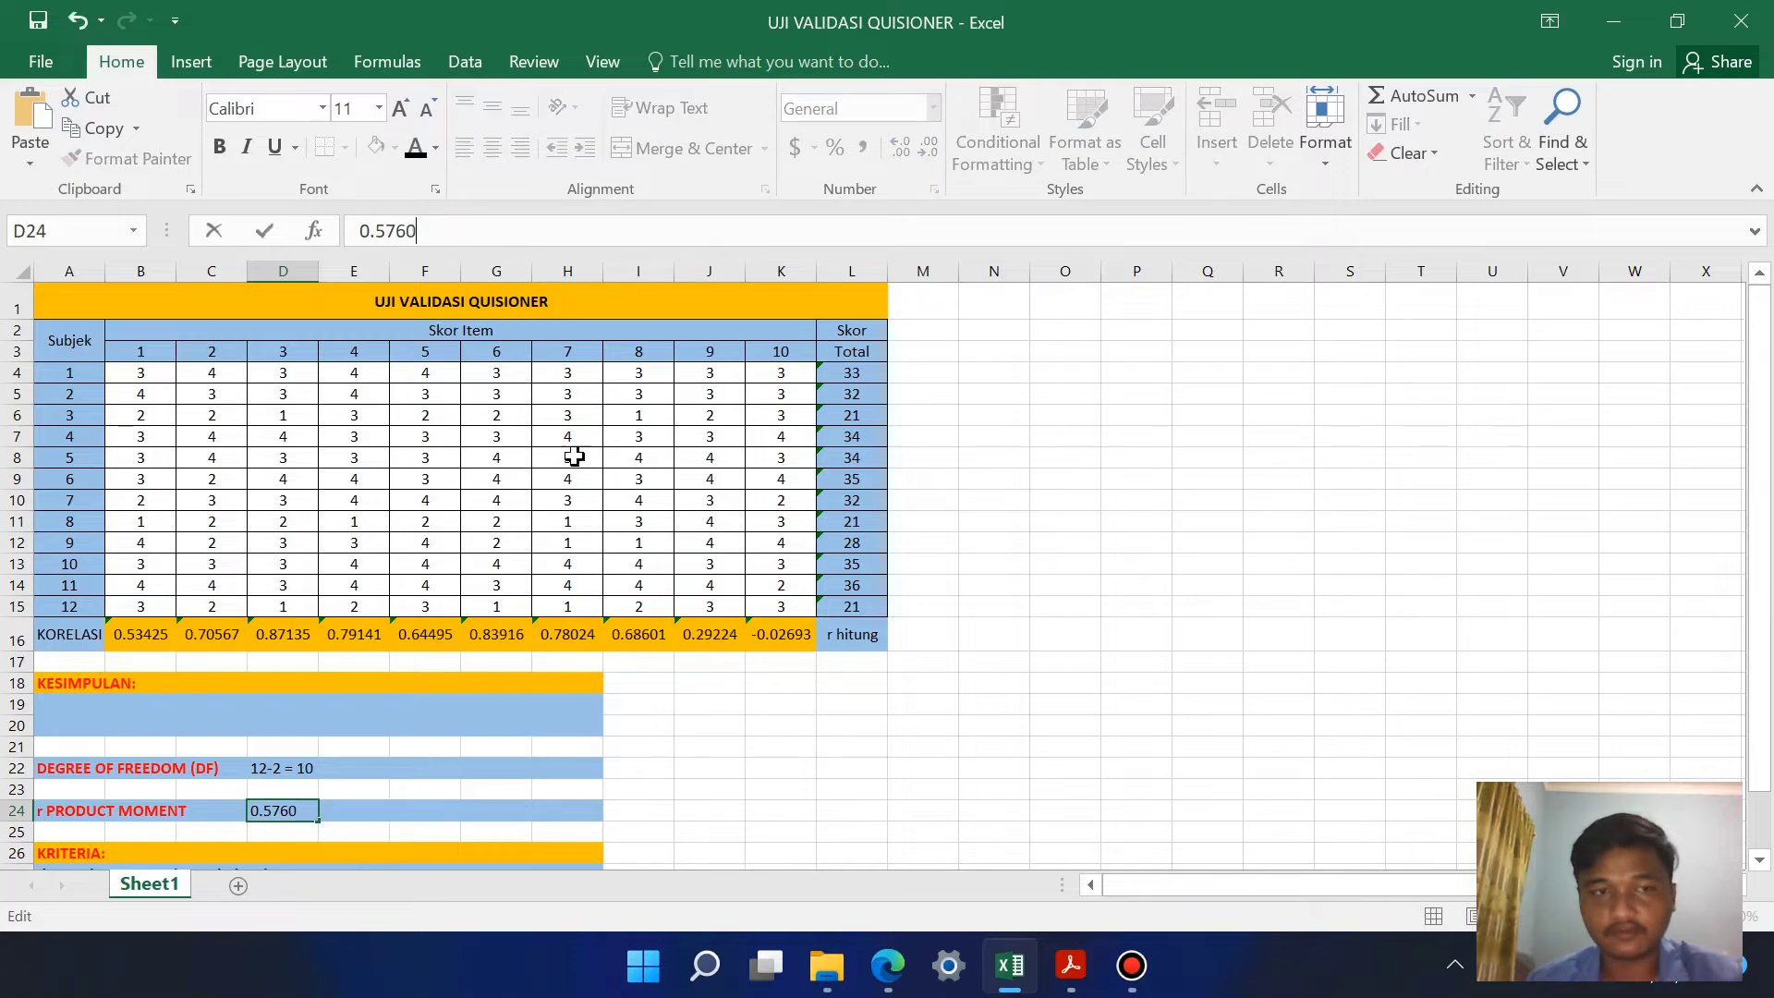
left_click(566, 720)
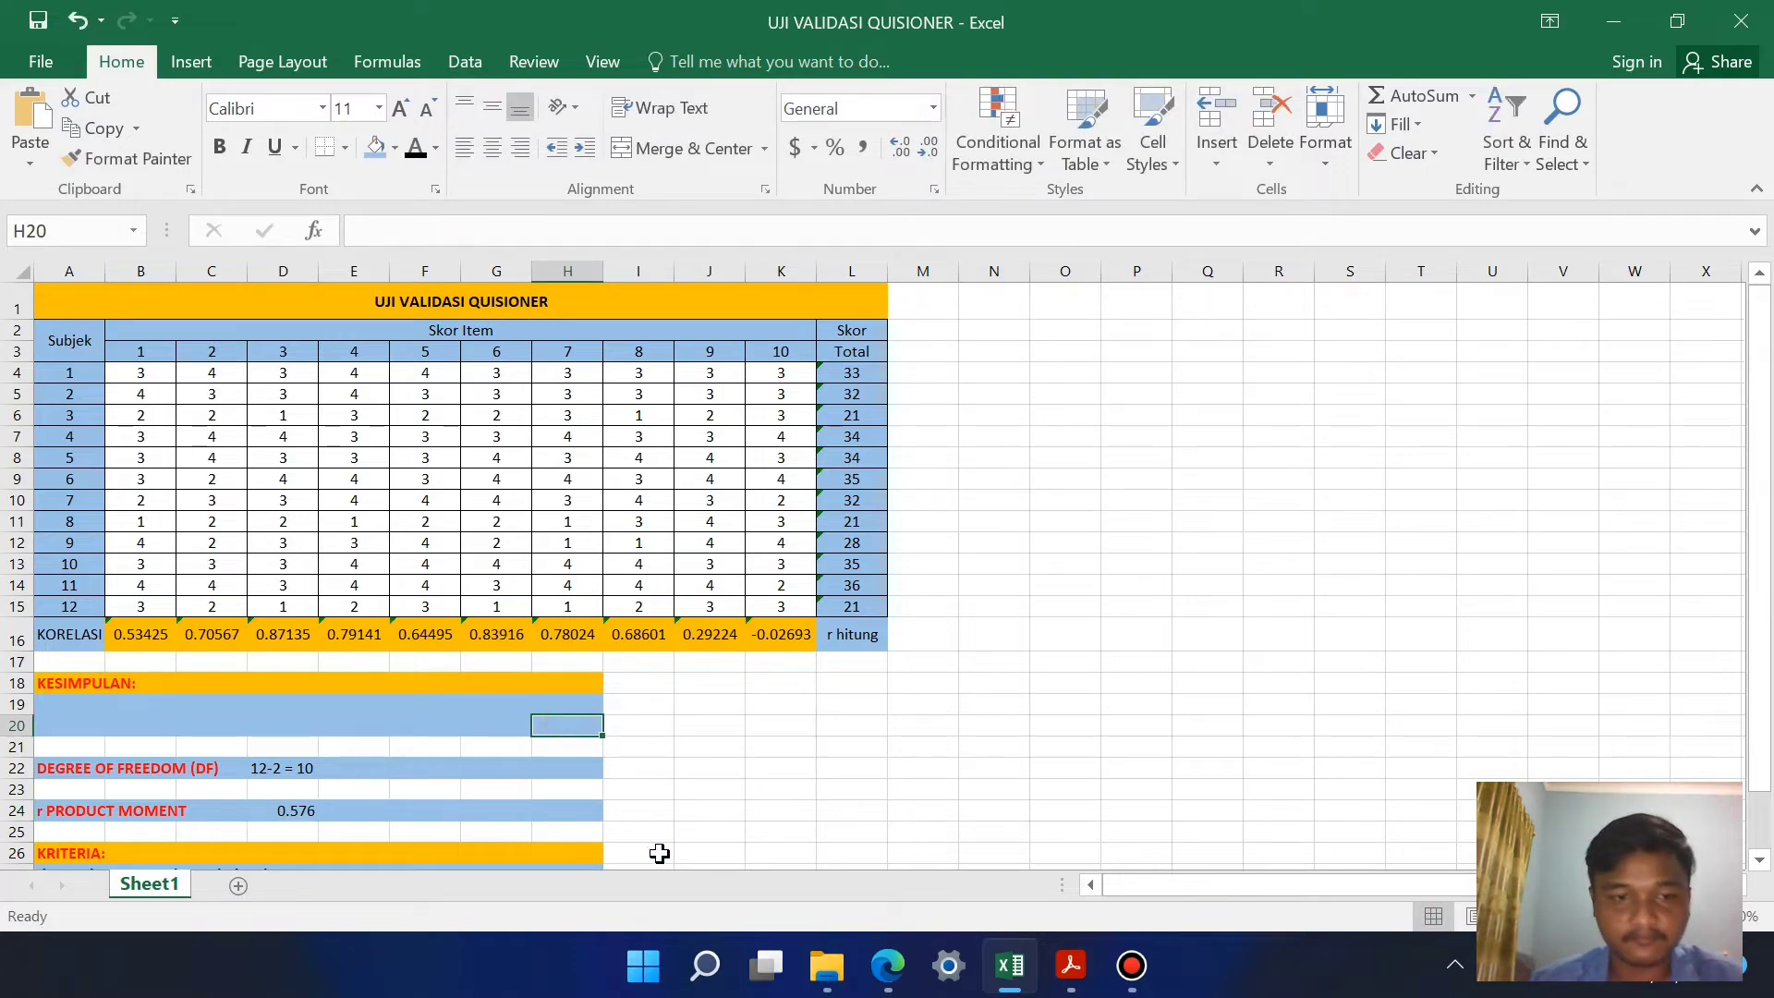
Step: Turn D24's value into text with a leading apostrophe and a trailing zero, so it reads 0.5760
left_click(305, 813)
left_click(360, 231)
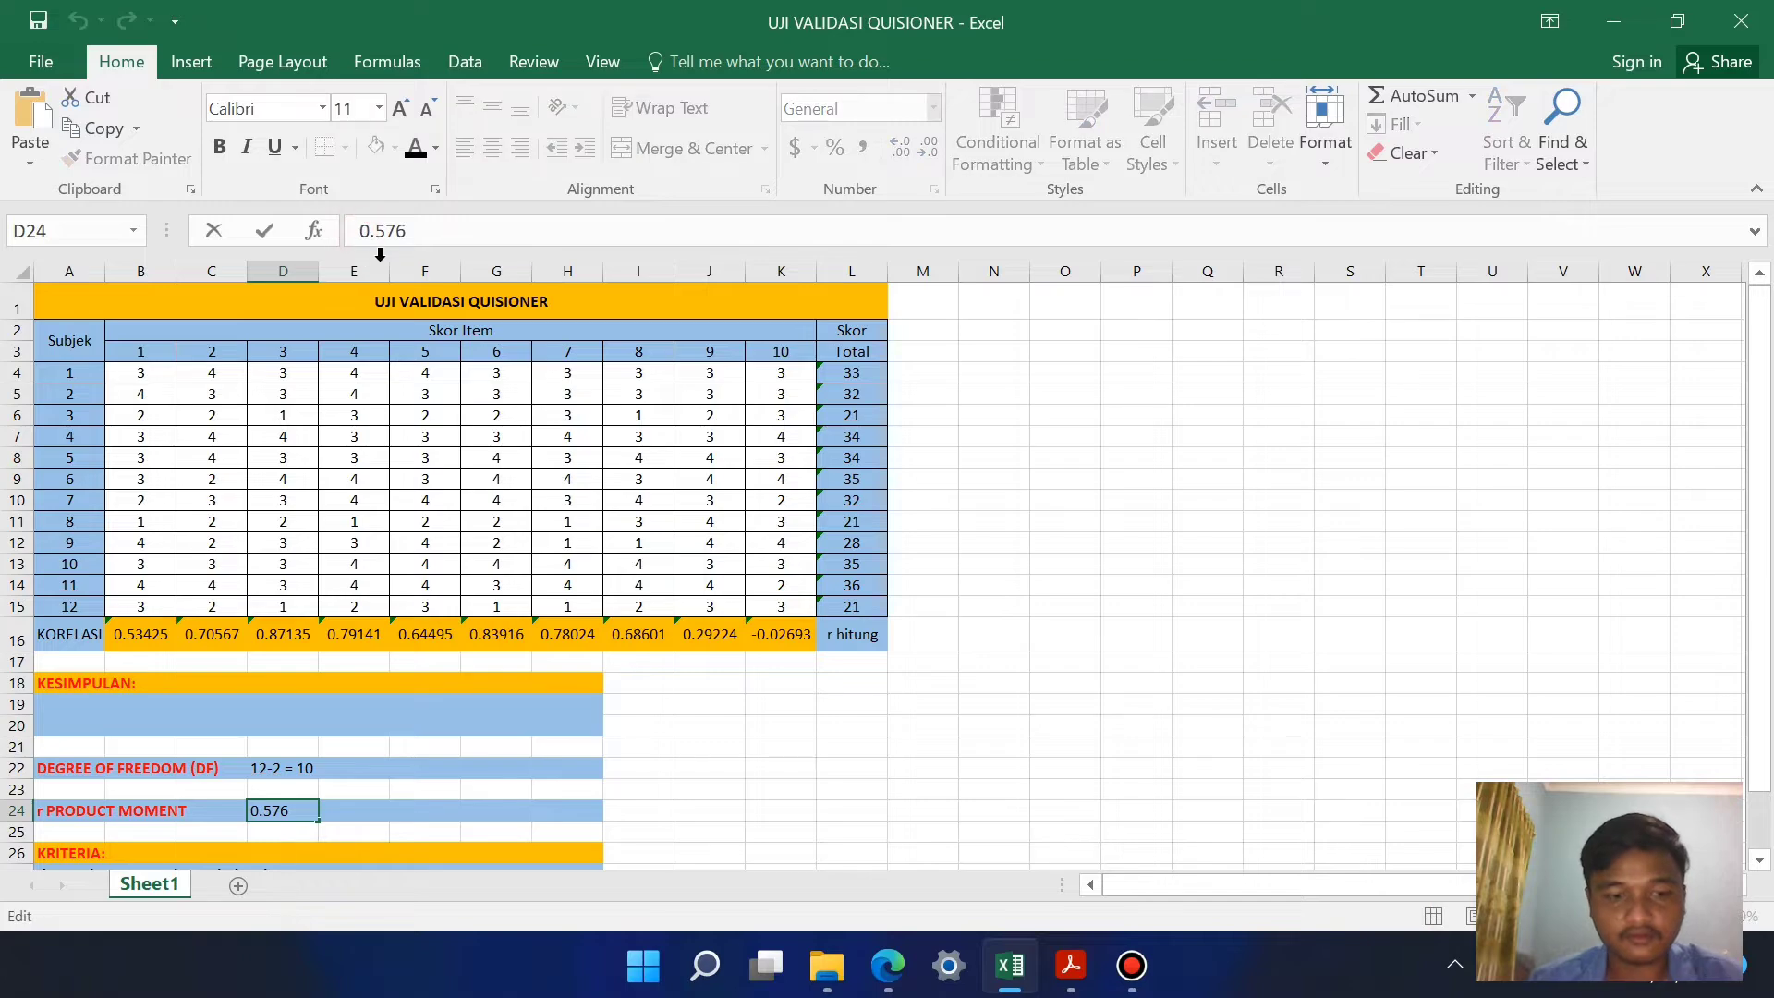
type("'")
left_click(435, 231)
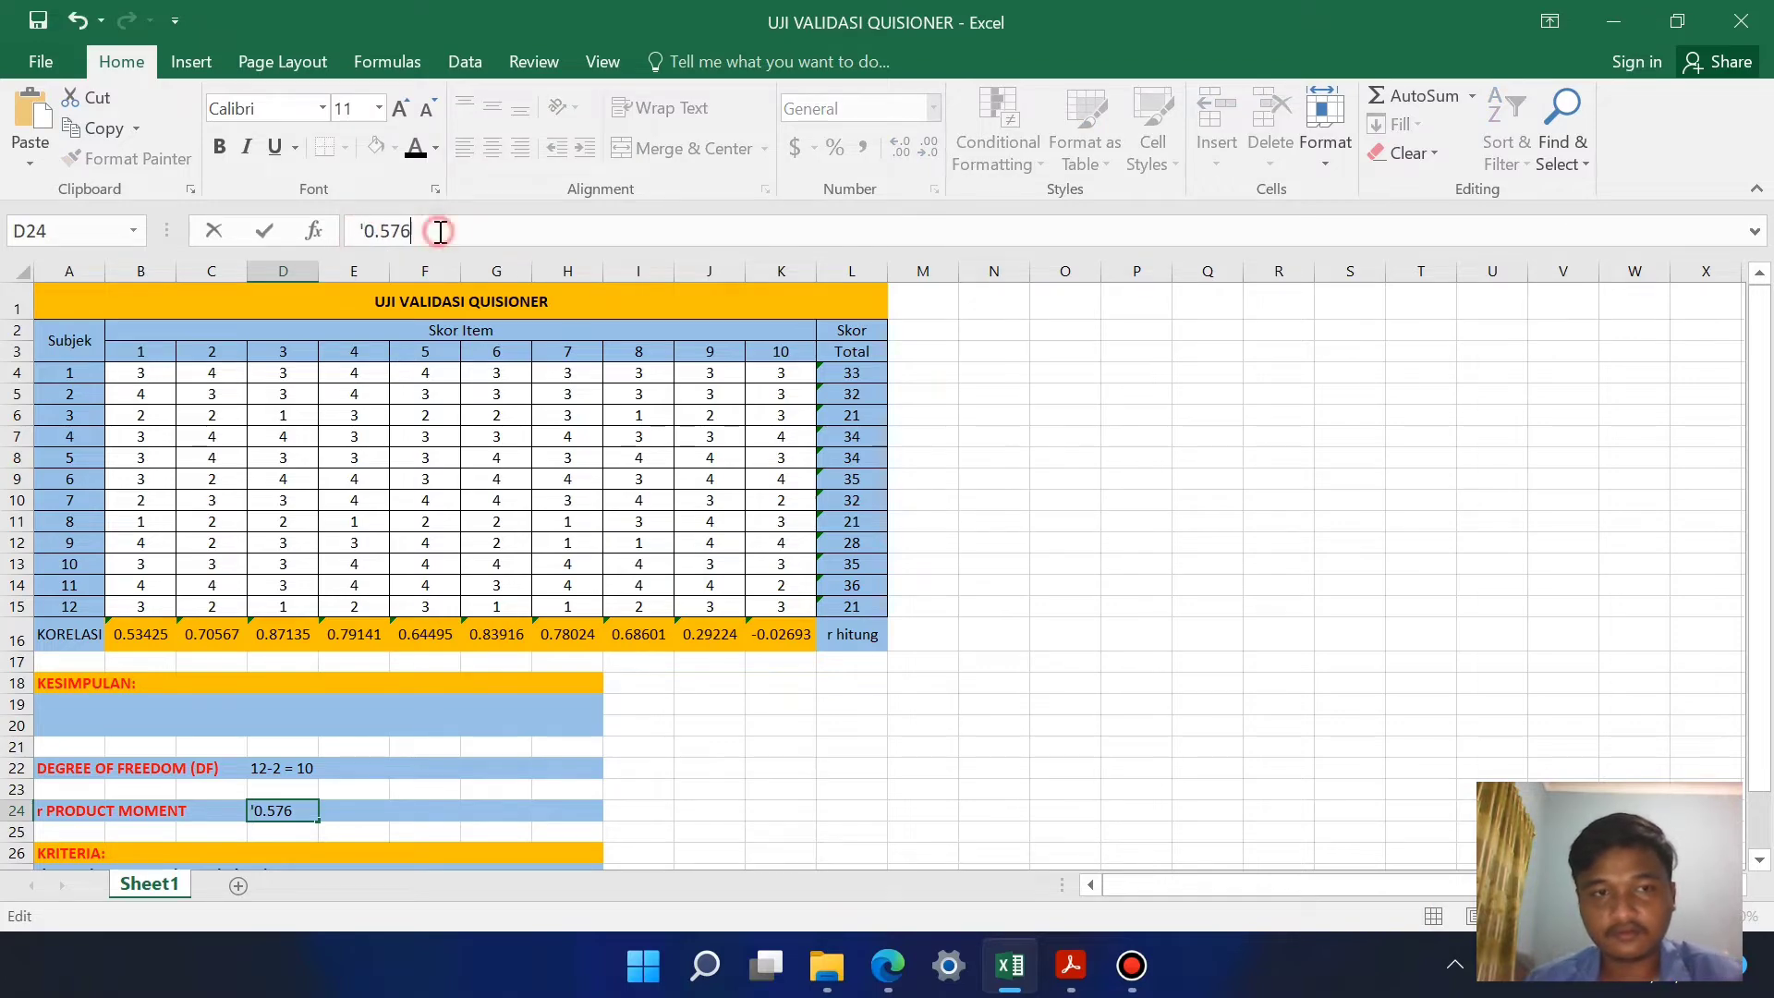
type("0")
left_click(529, 723)
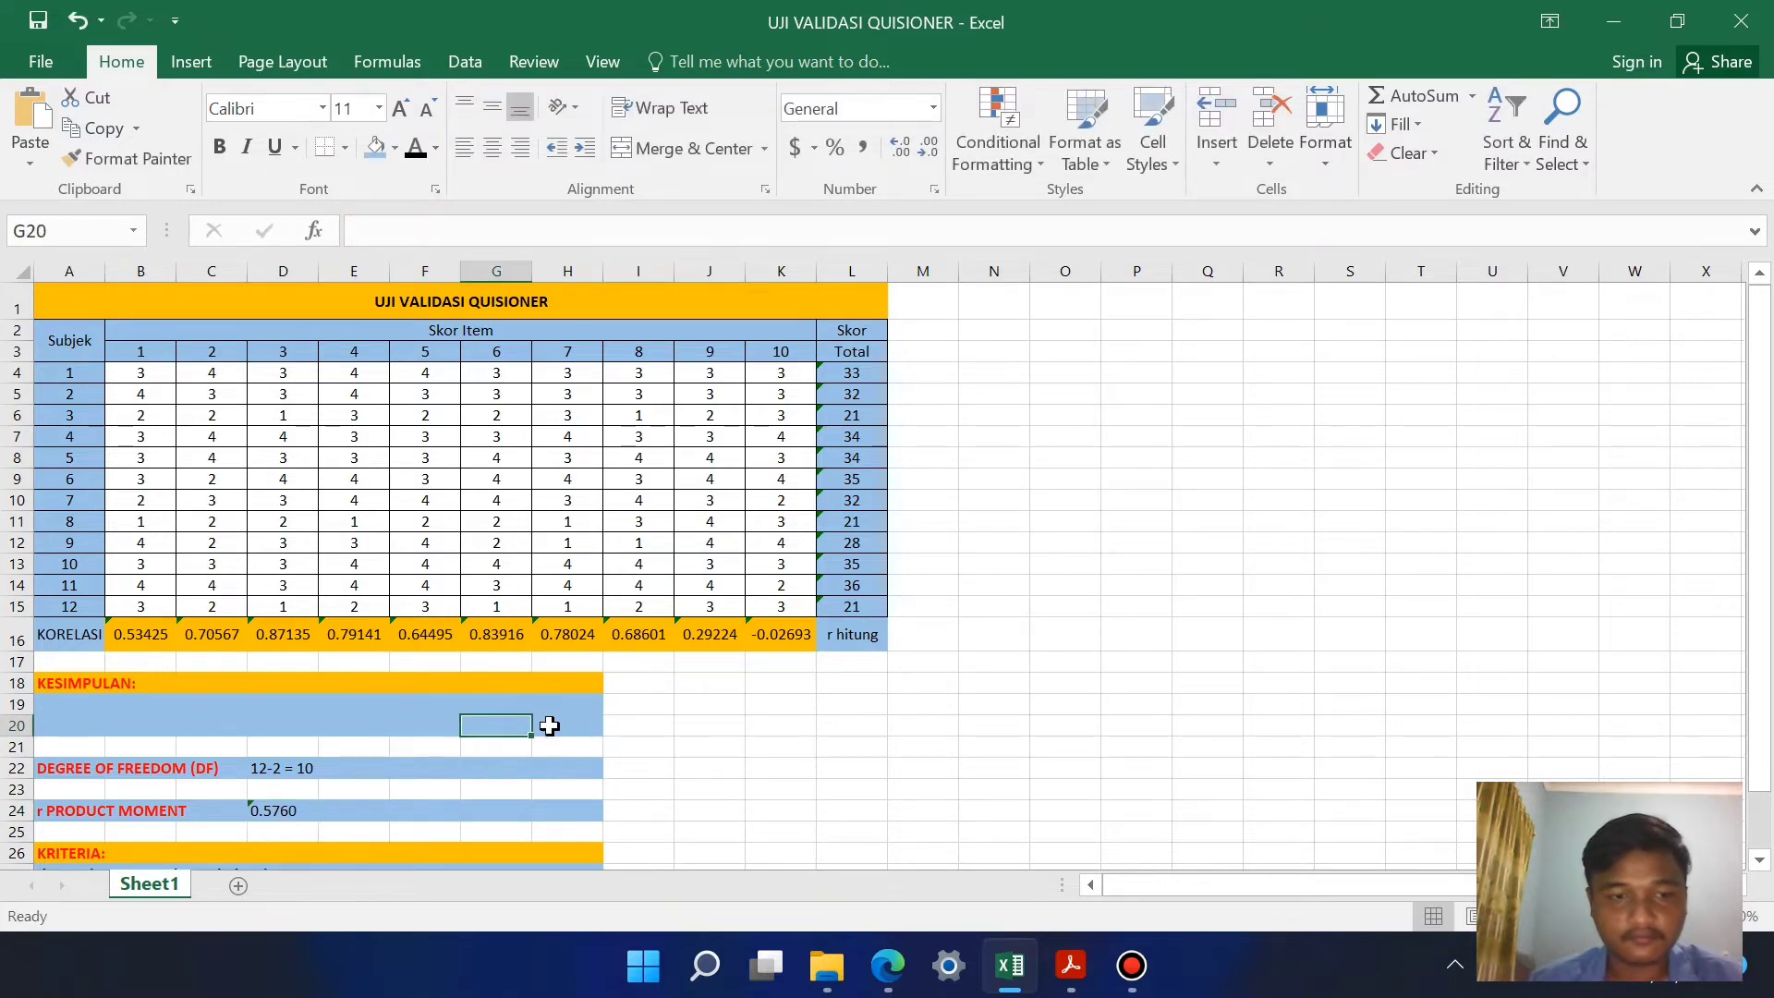
left_click(781, 810)
Step: Label the r PRODUCT MOMENT value by entering "r tabel" in E24
scroll(637, 749, "down", 1)
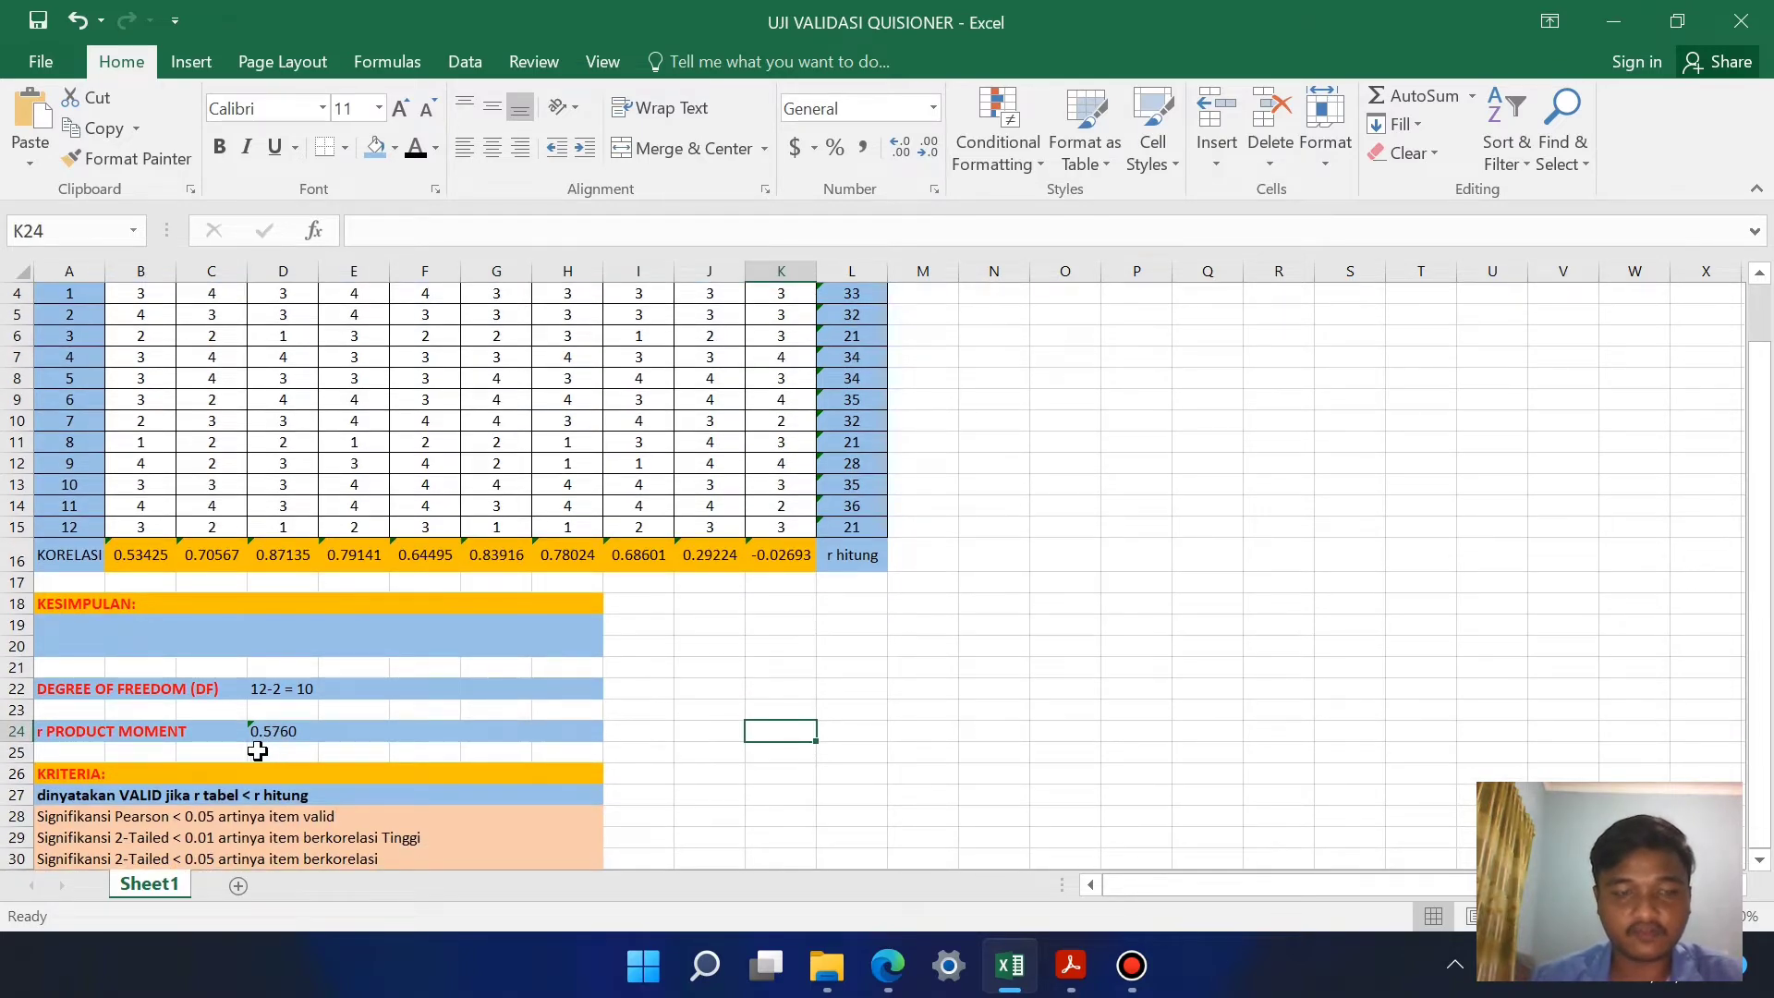
left_click(372, 735)
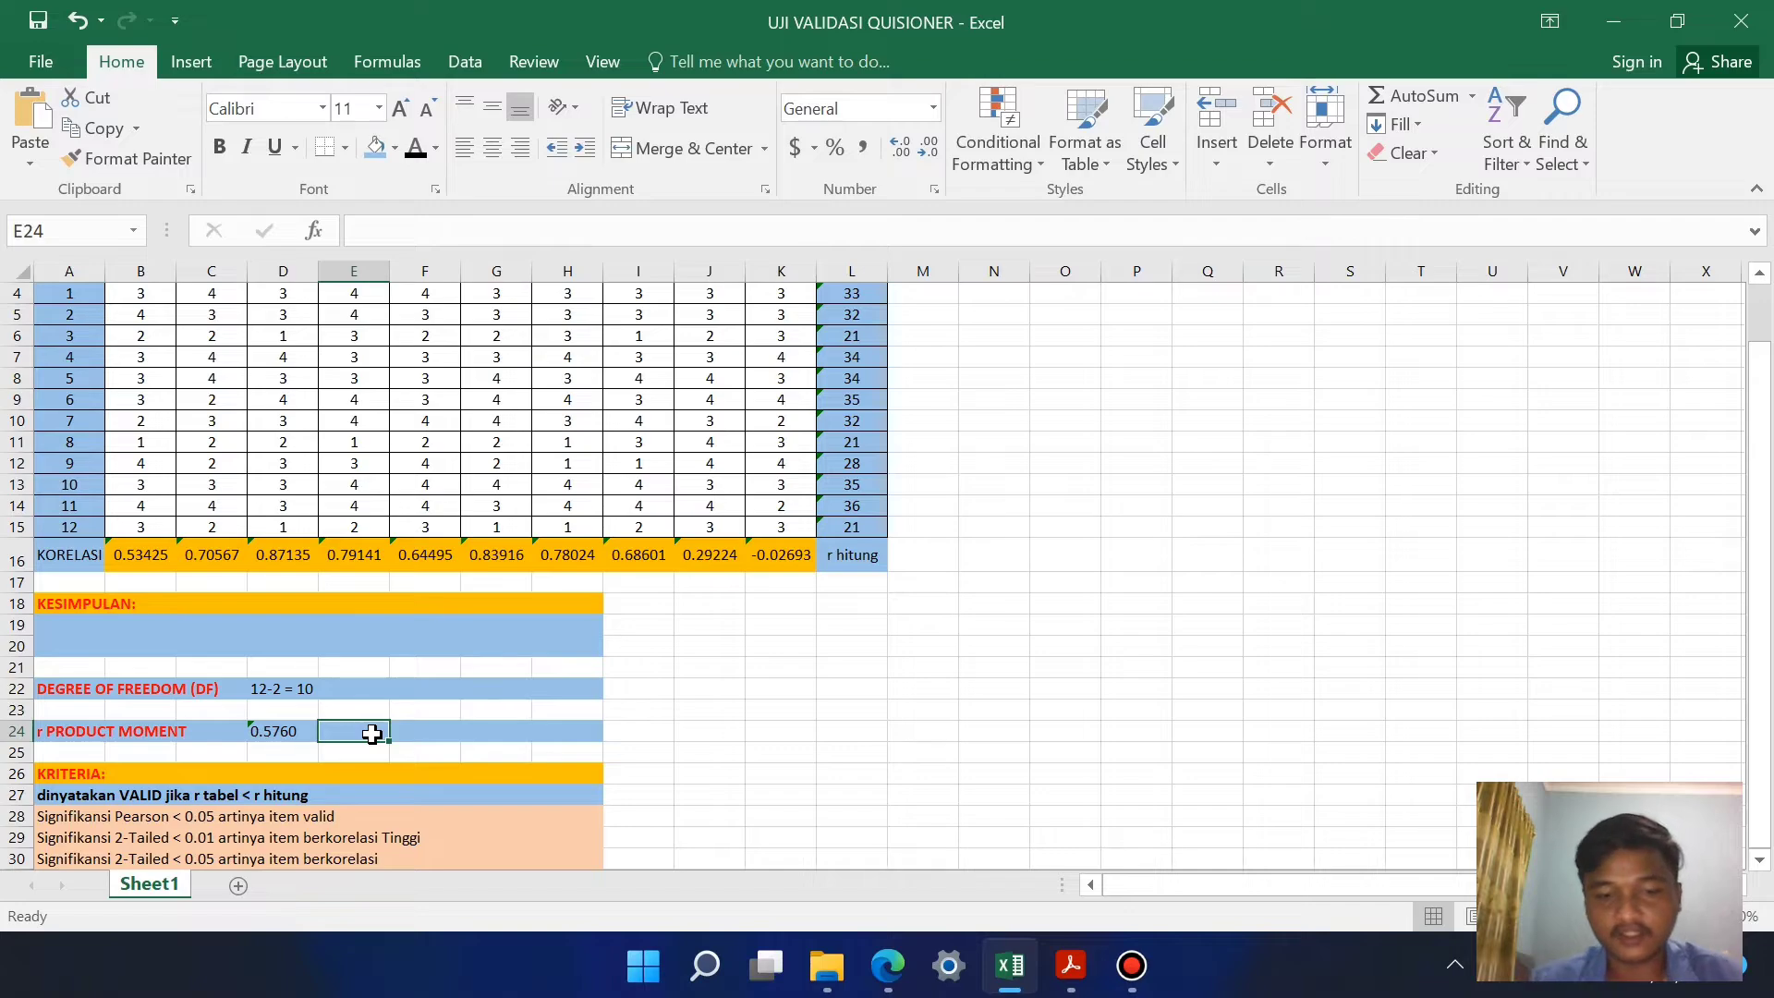
type("r tabel")
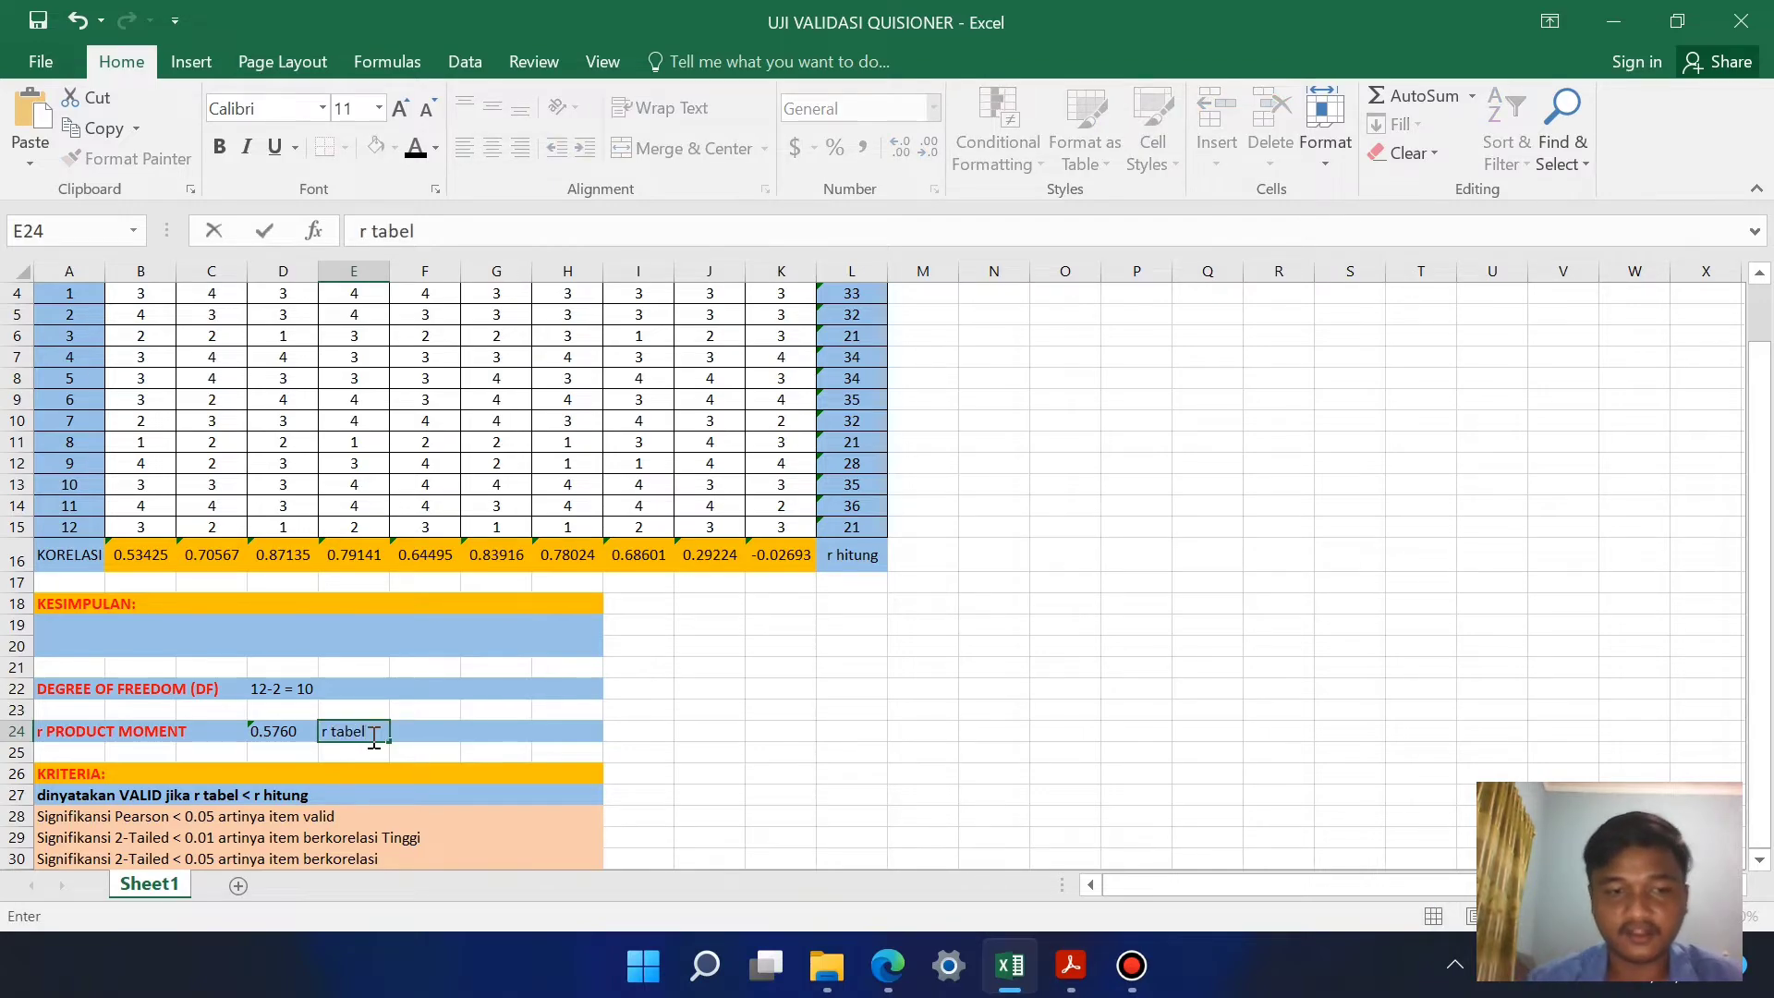
left_click(622, 730)
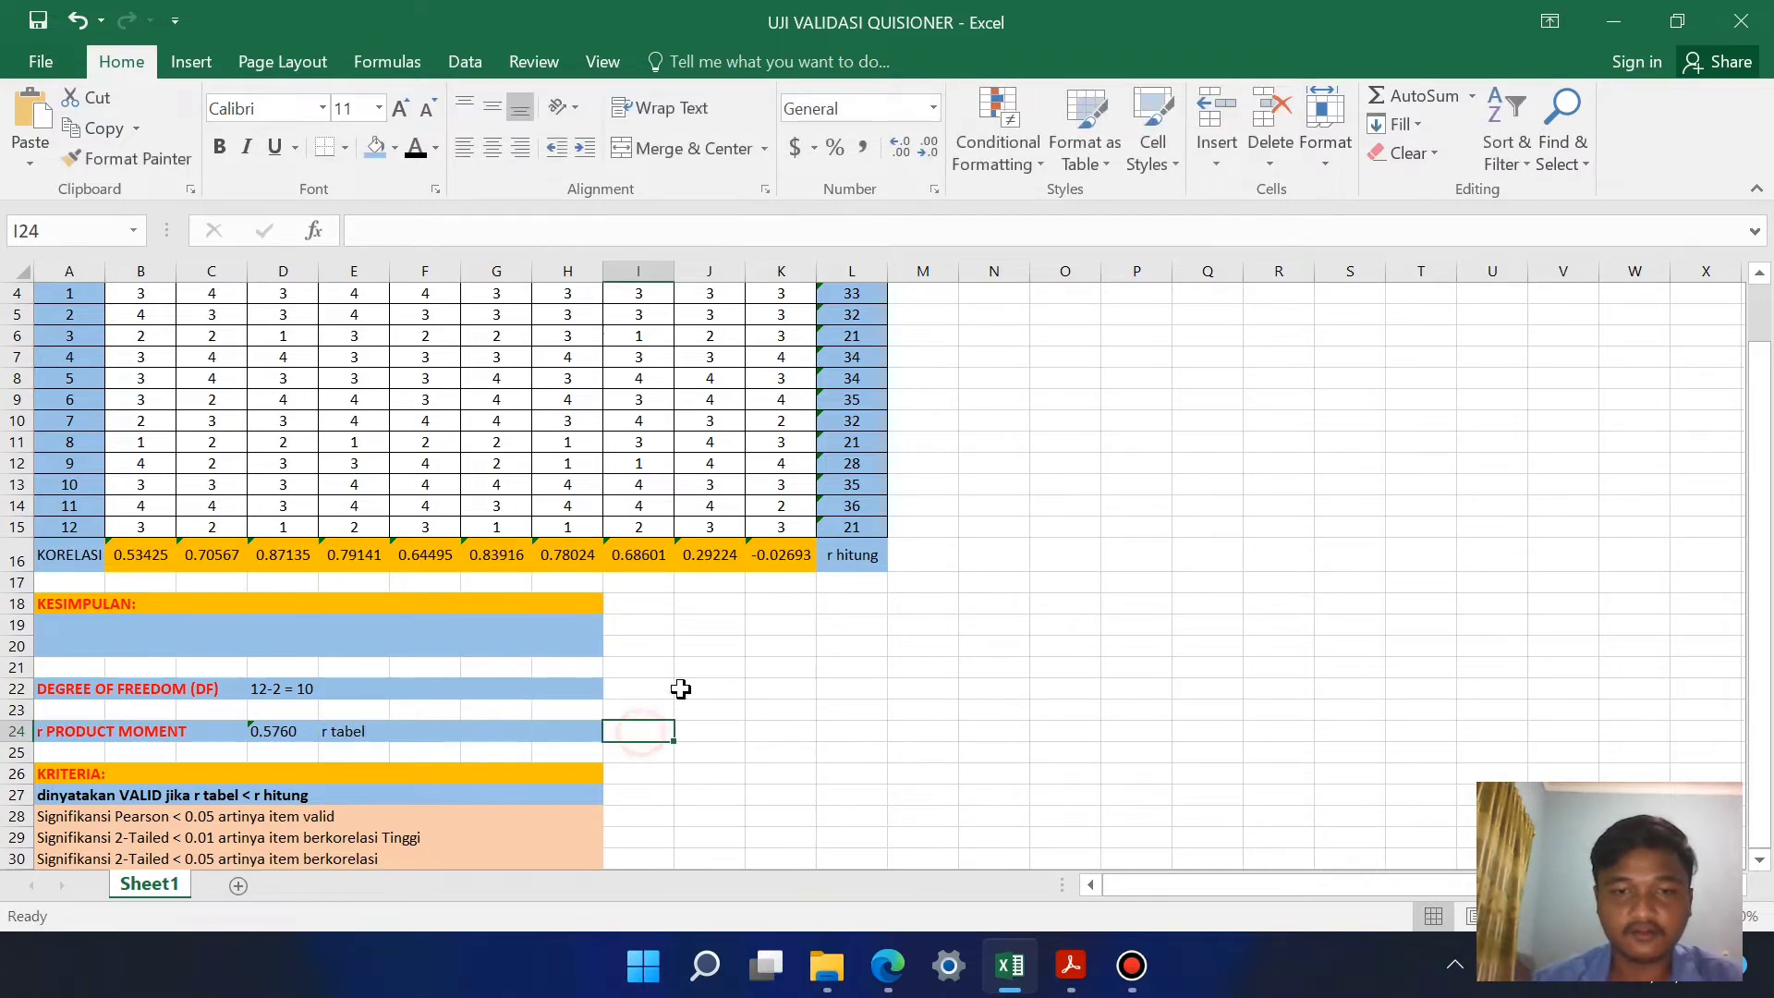
Step: Compare the correlations of items 1 and 2 in row 16 with the r tabel value and the validity criteria under KRITERIA
left_click(848, 555)
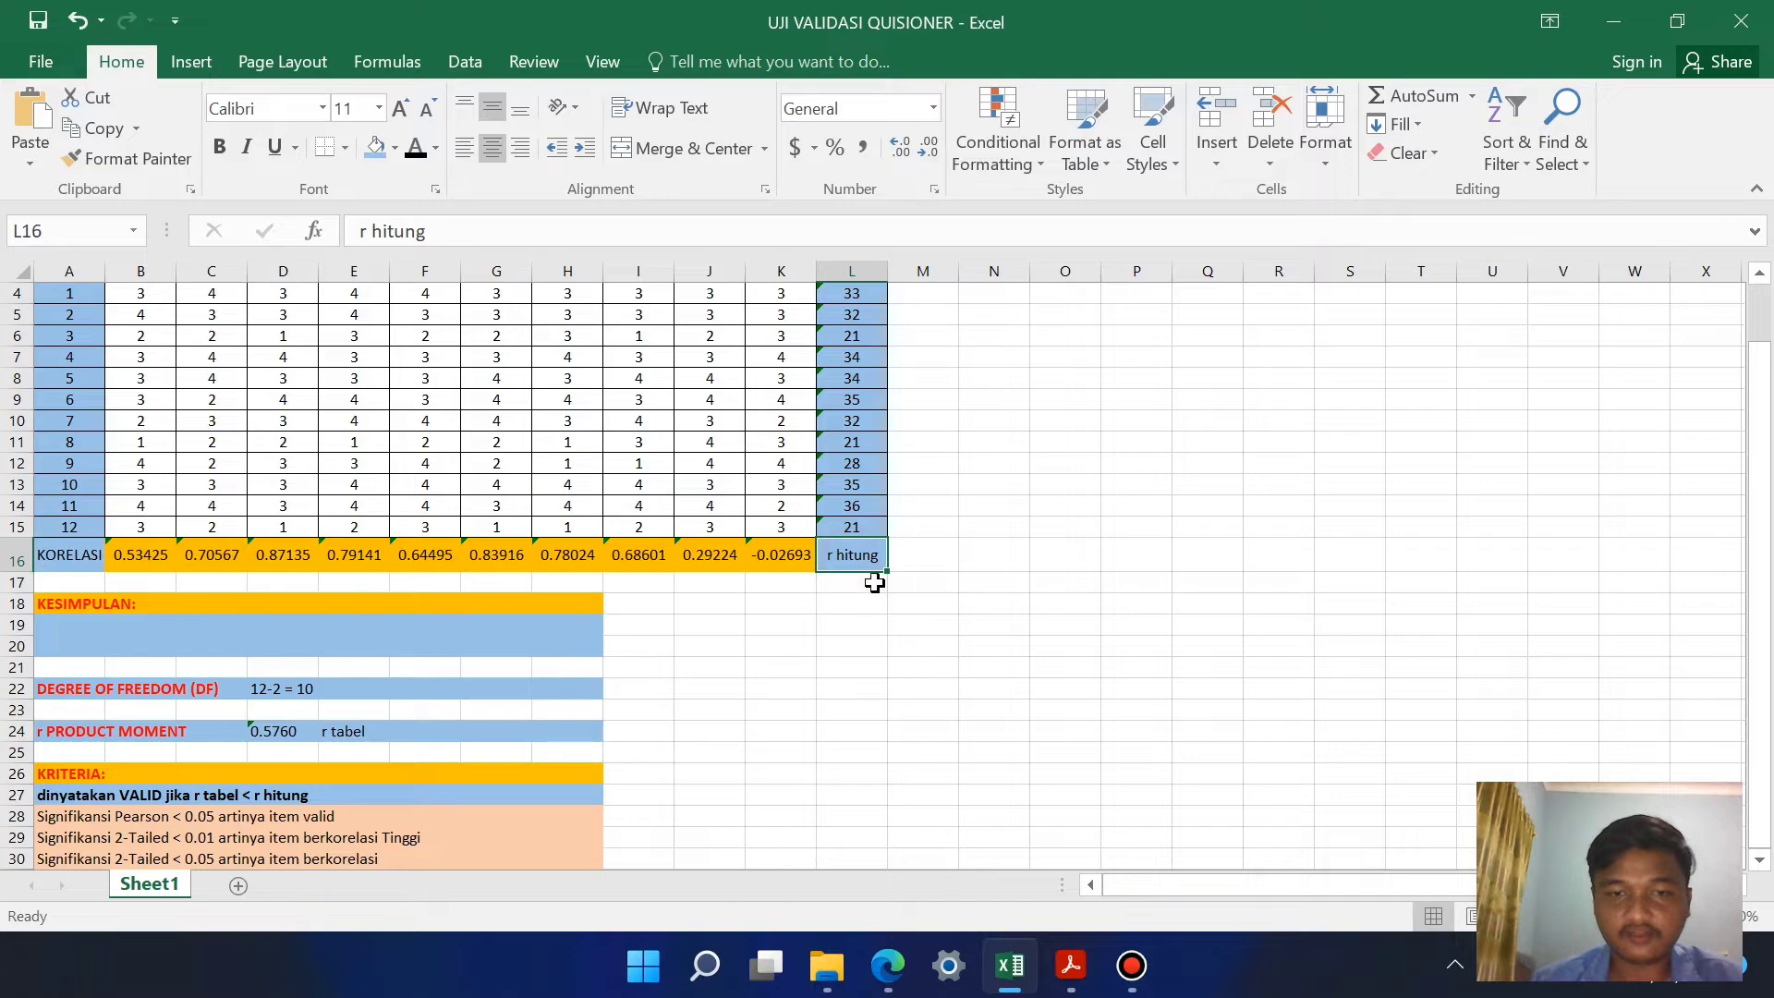
left_click(350, 731)
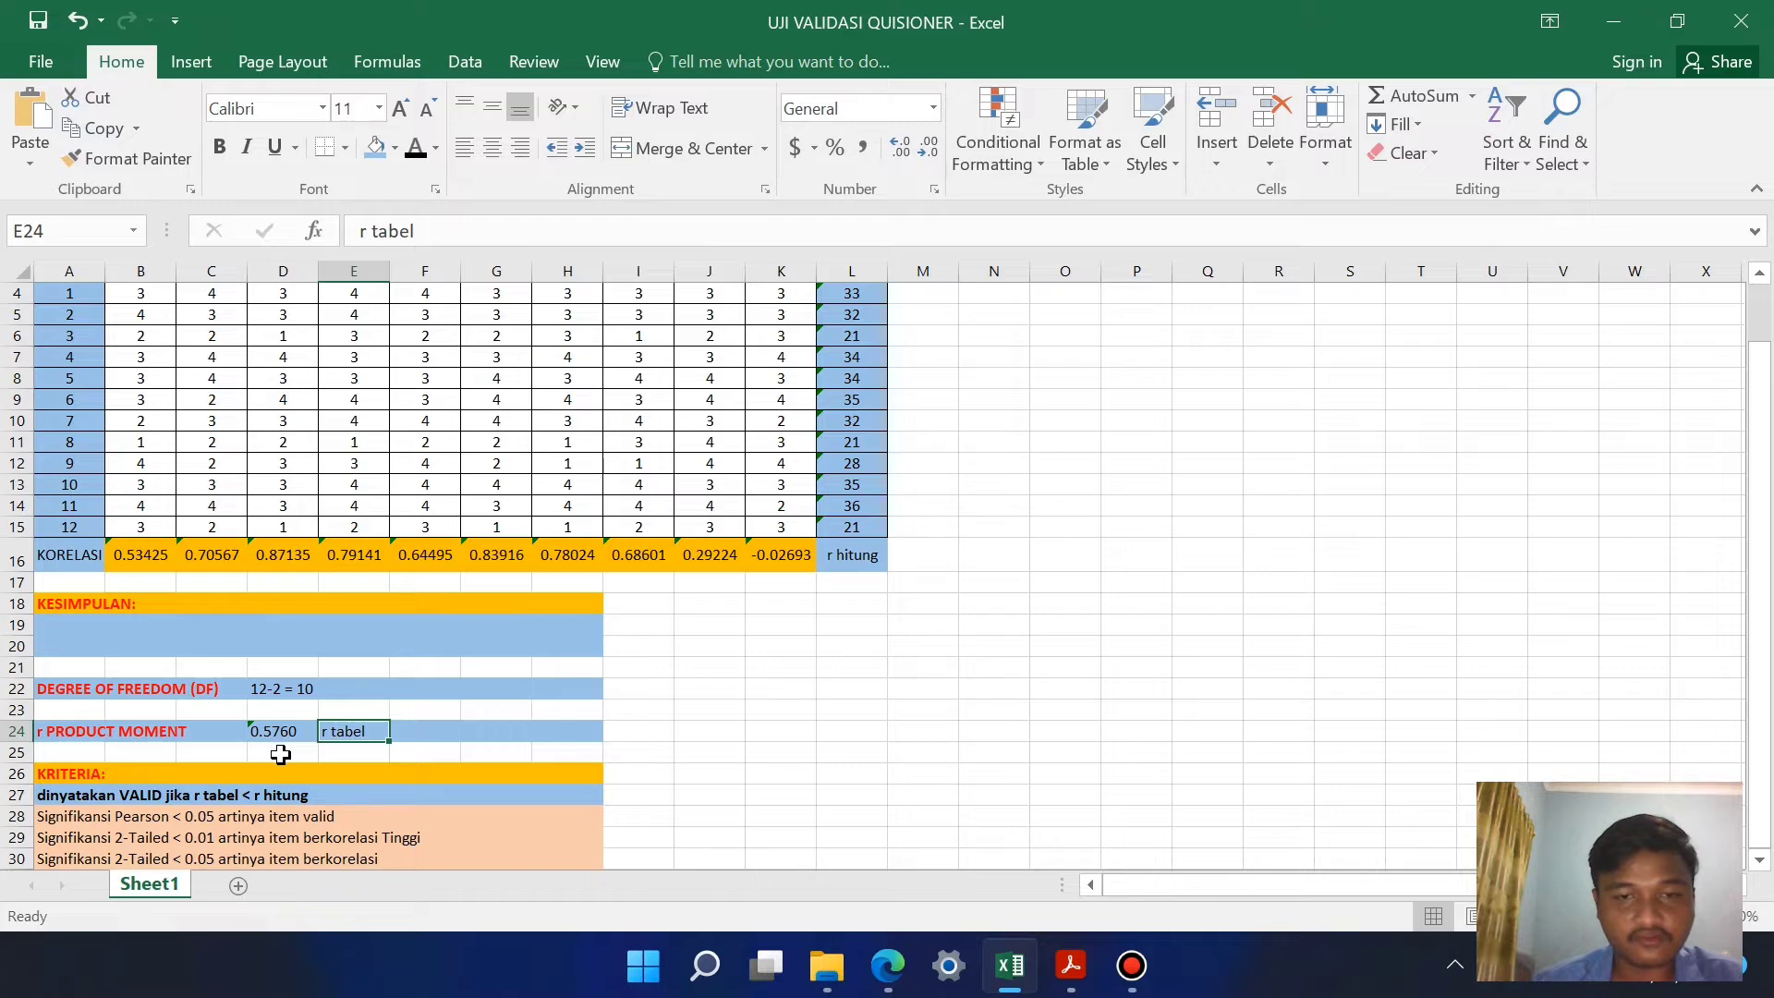
scroll(139, 521, "up", 1)
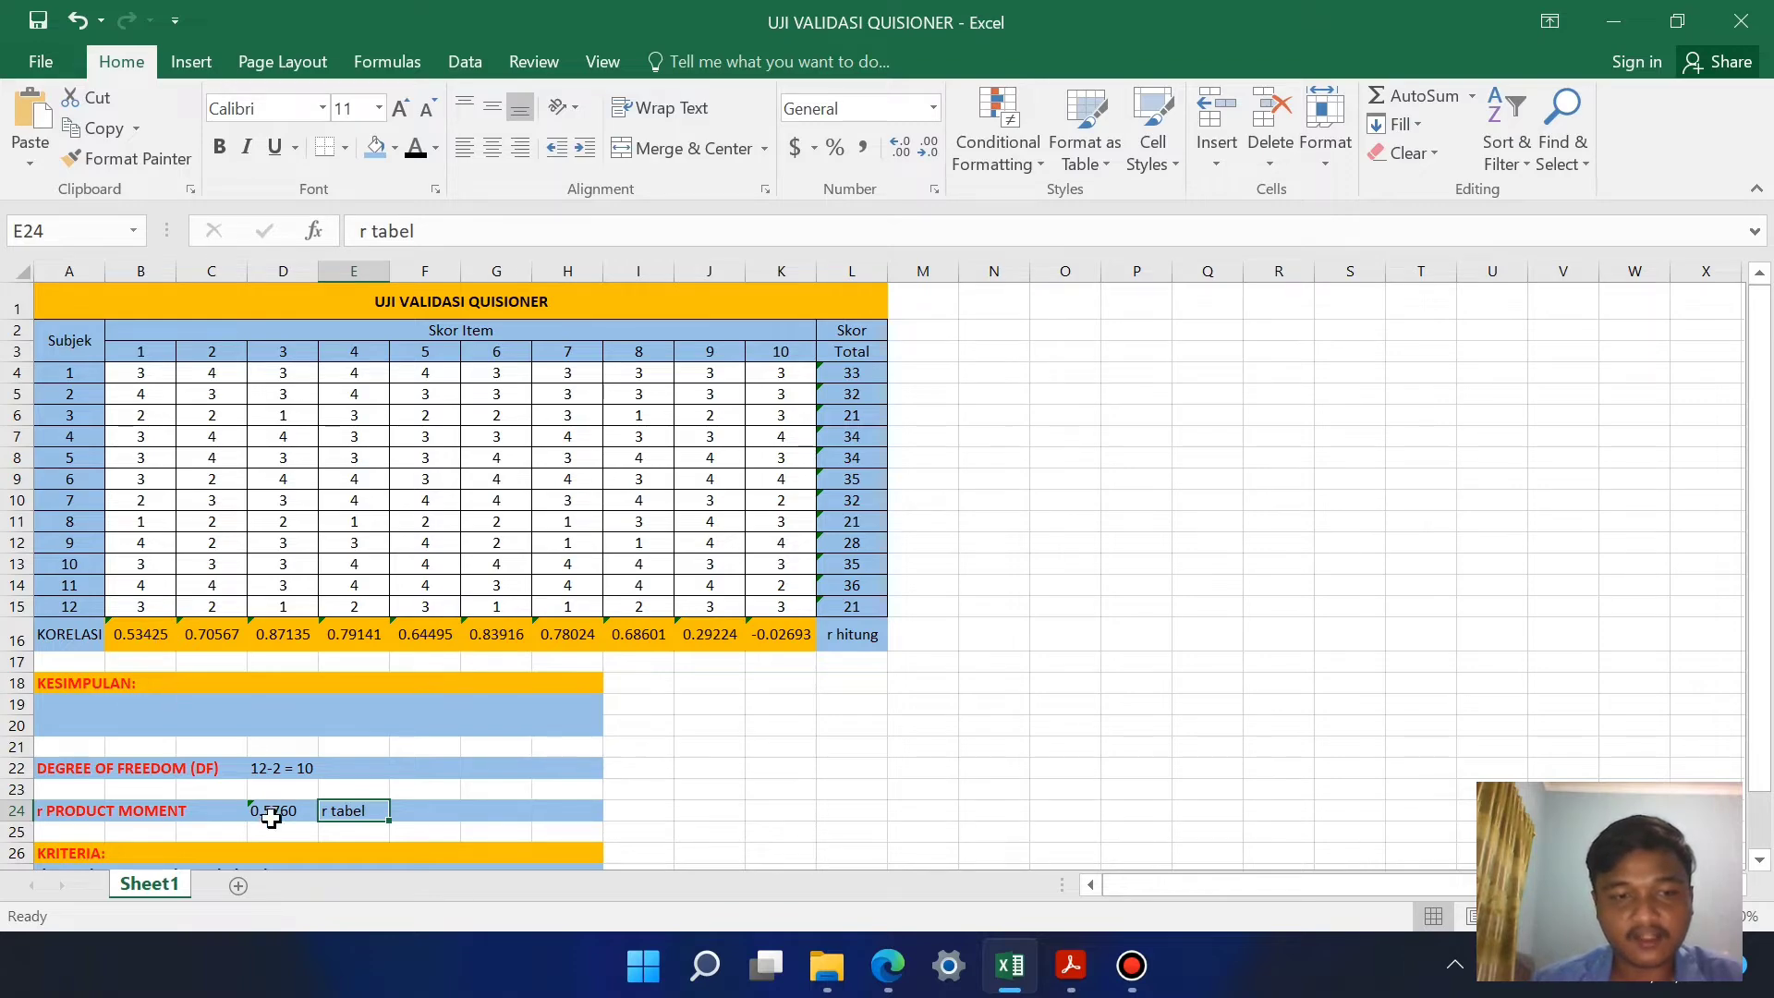
left_click(146, 634)
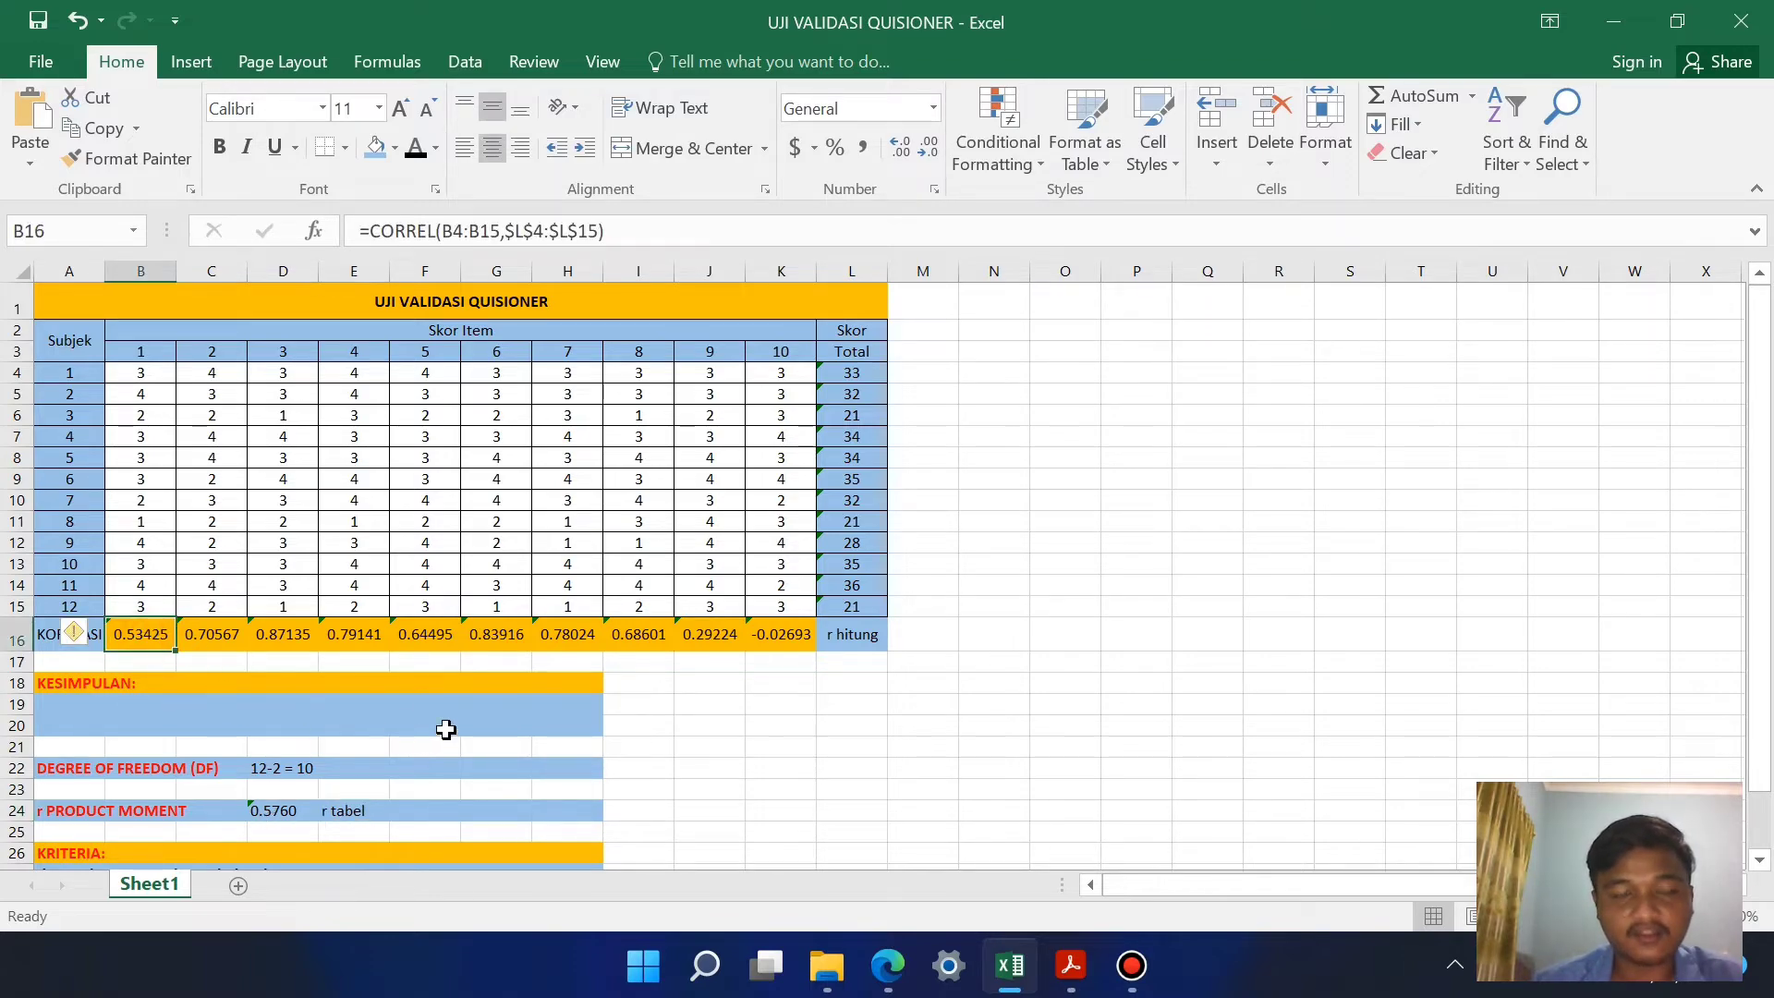
left_click(571, 726)
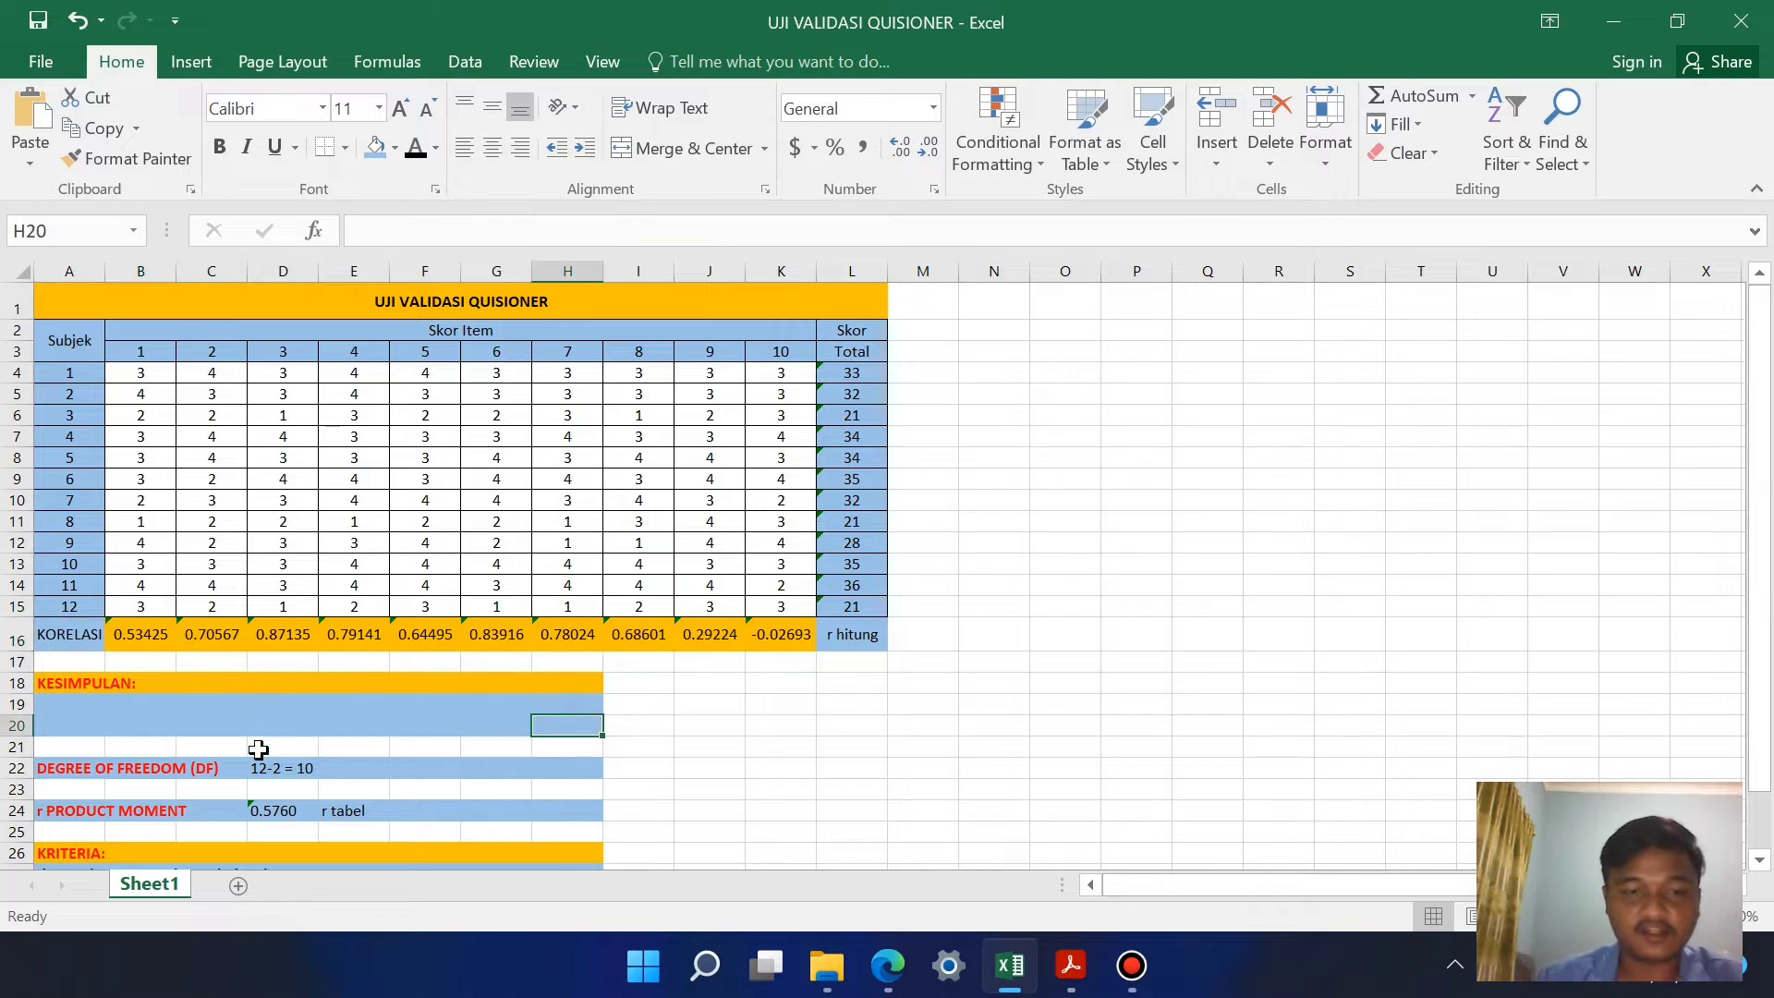
scroll(256, 751, "down", 2)
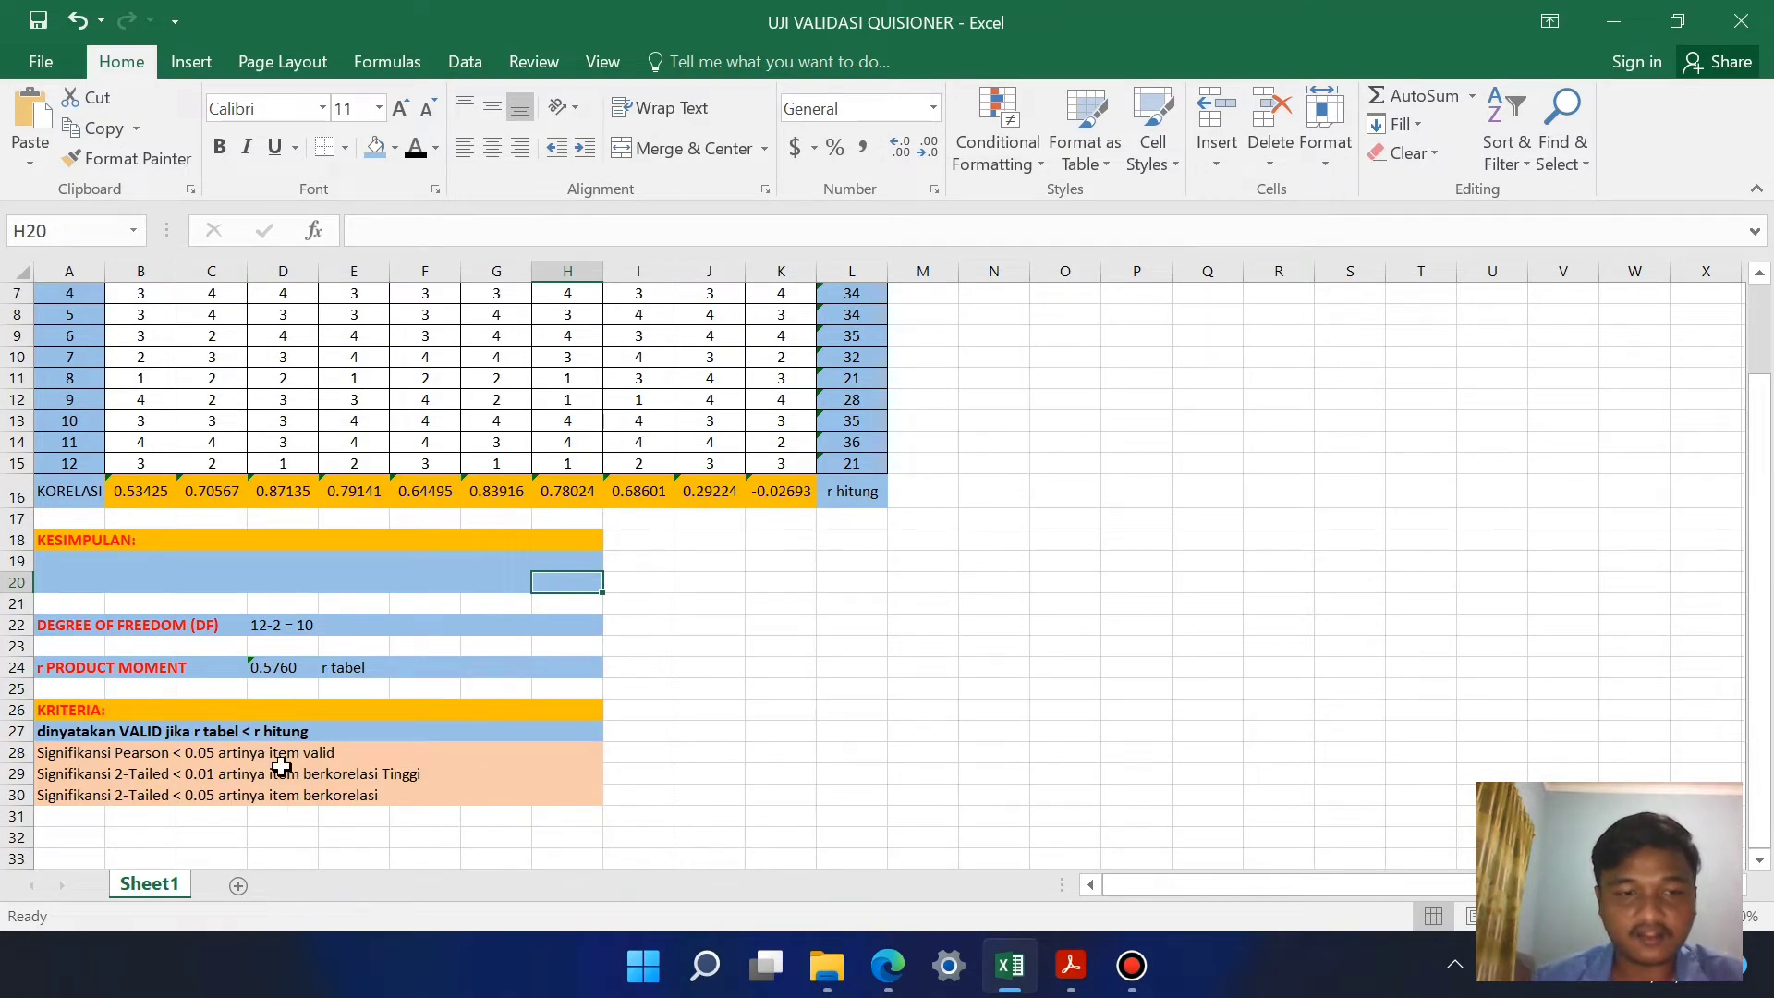
scroll(268, 730, "up", 1)
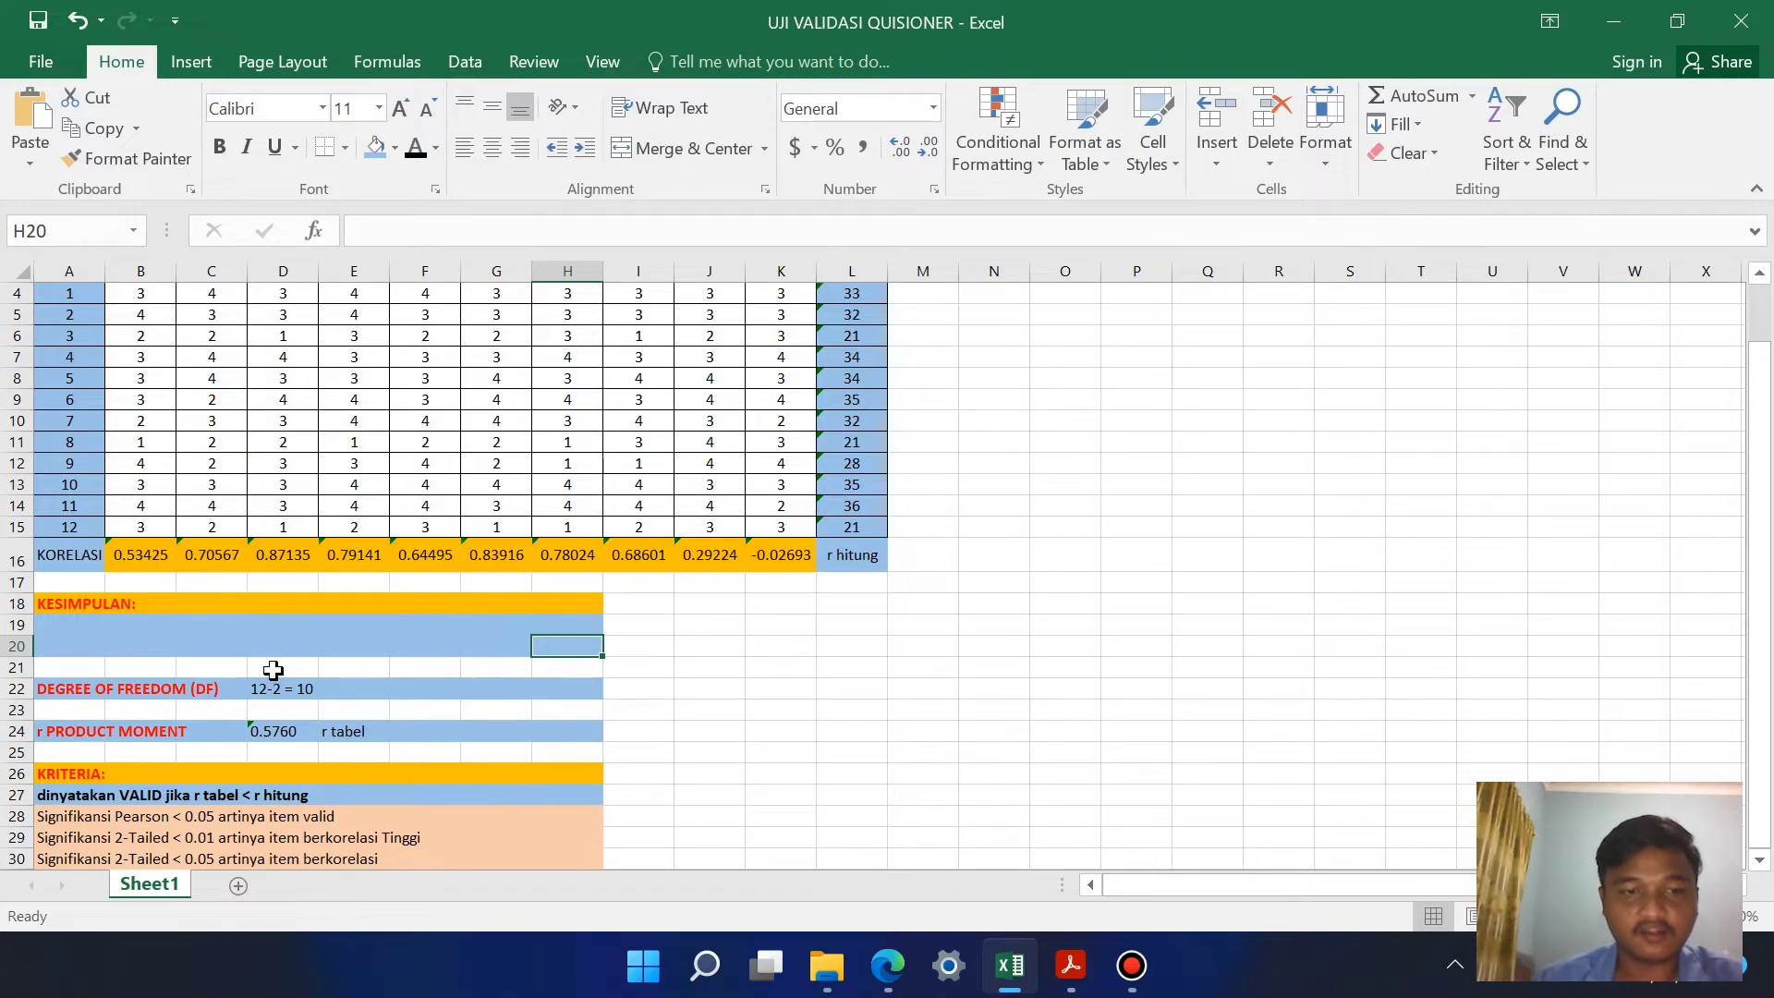
scroll(233, 536, "up", 1)
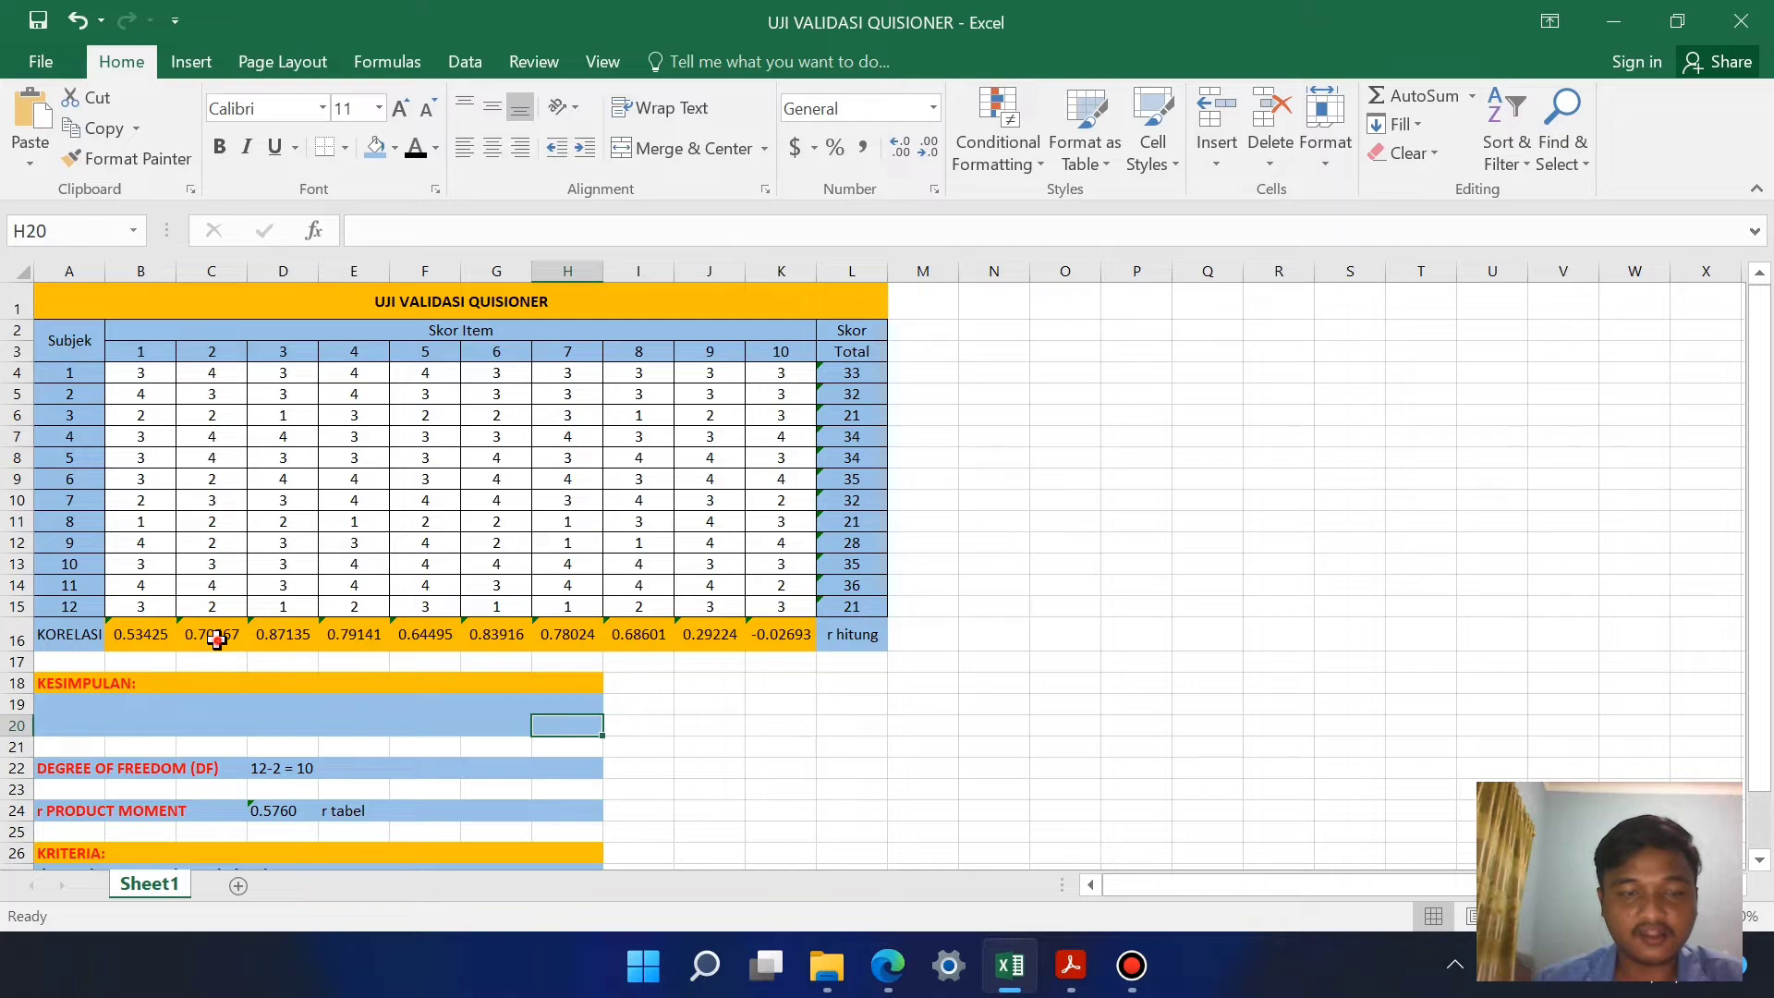
left_click(214, 637)
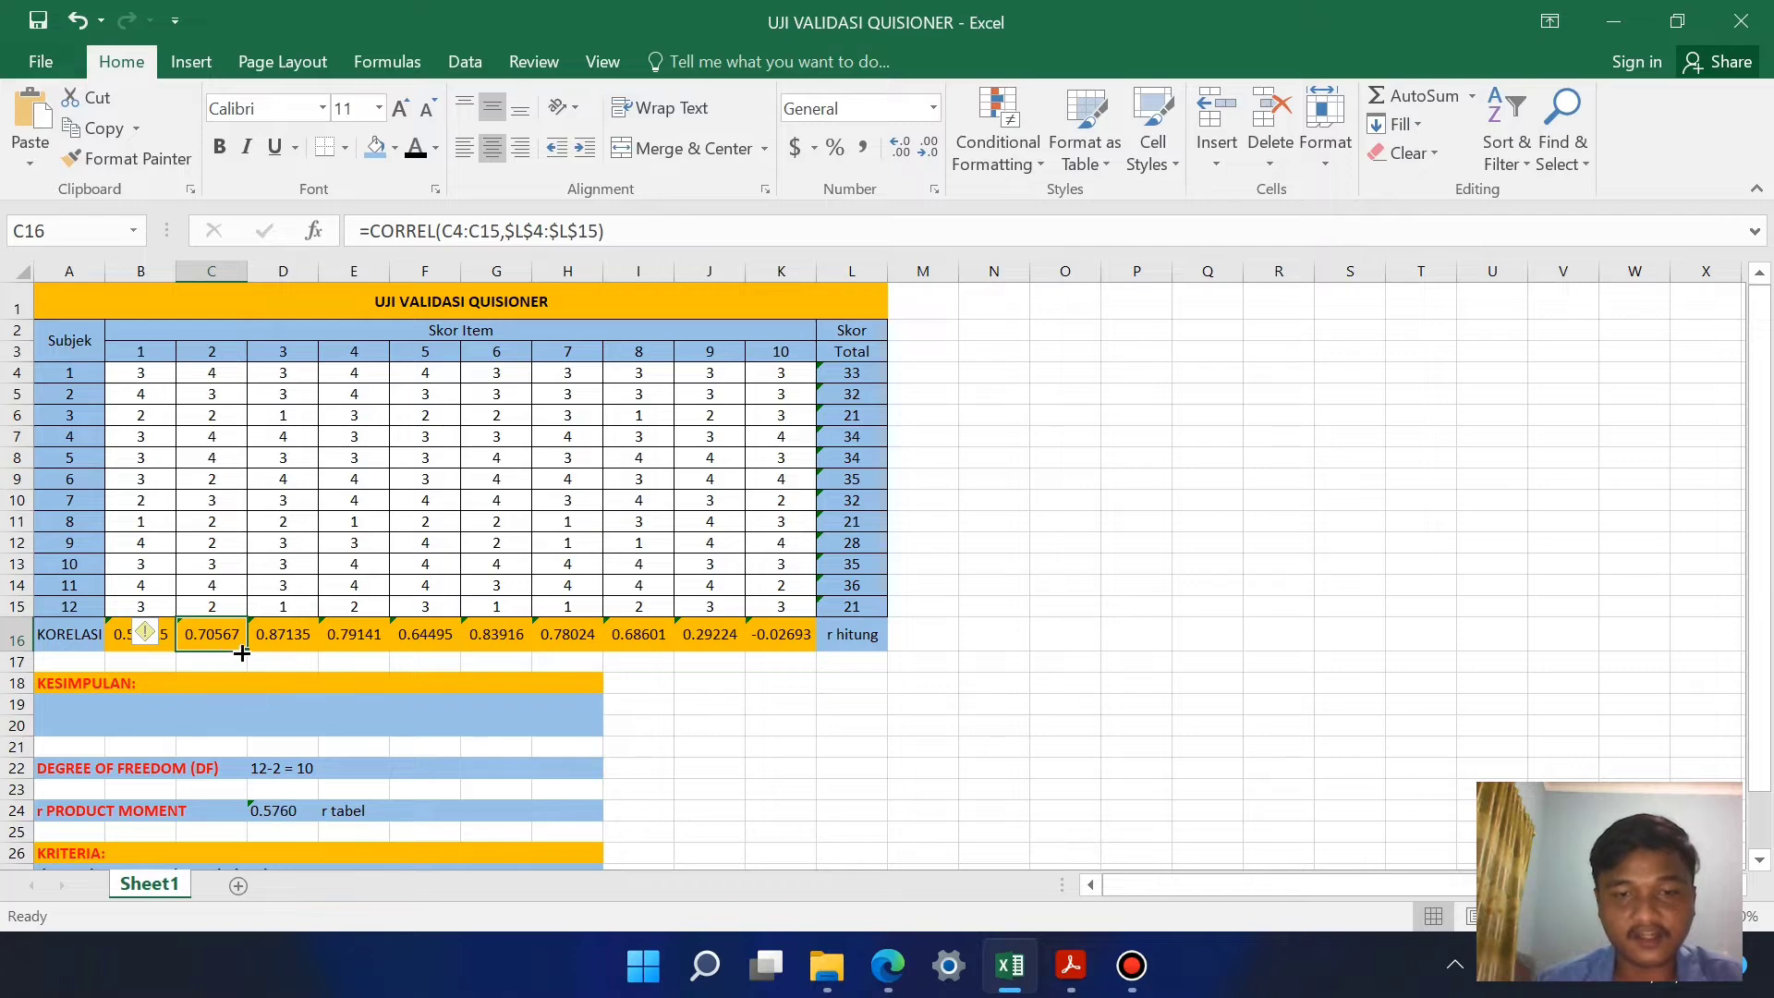
scroll(239, 653, "down", 1)
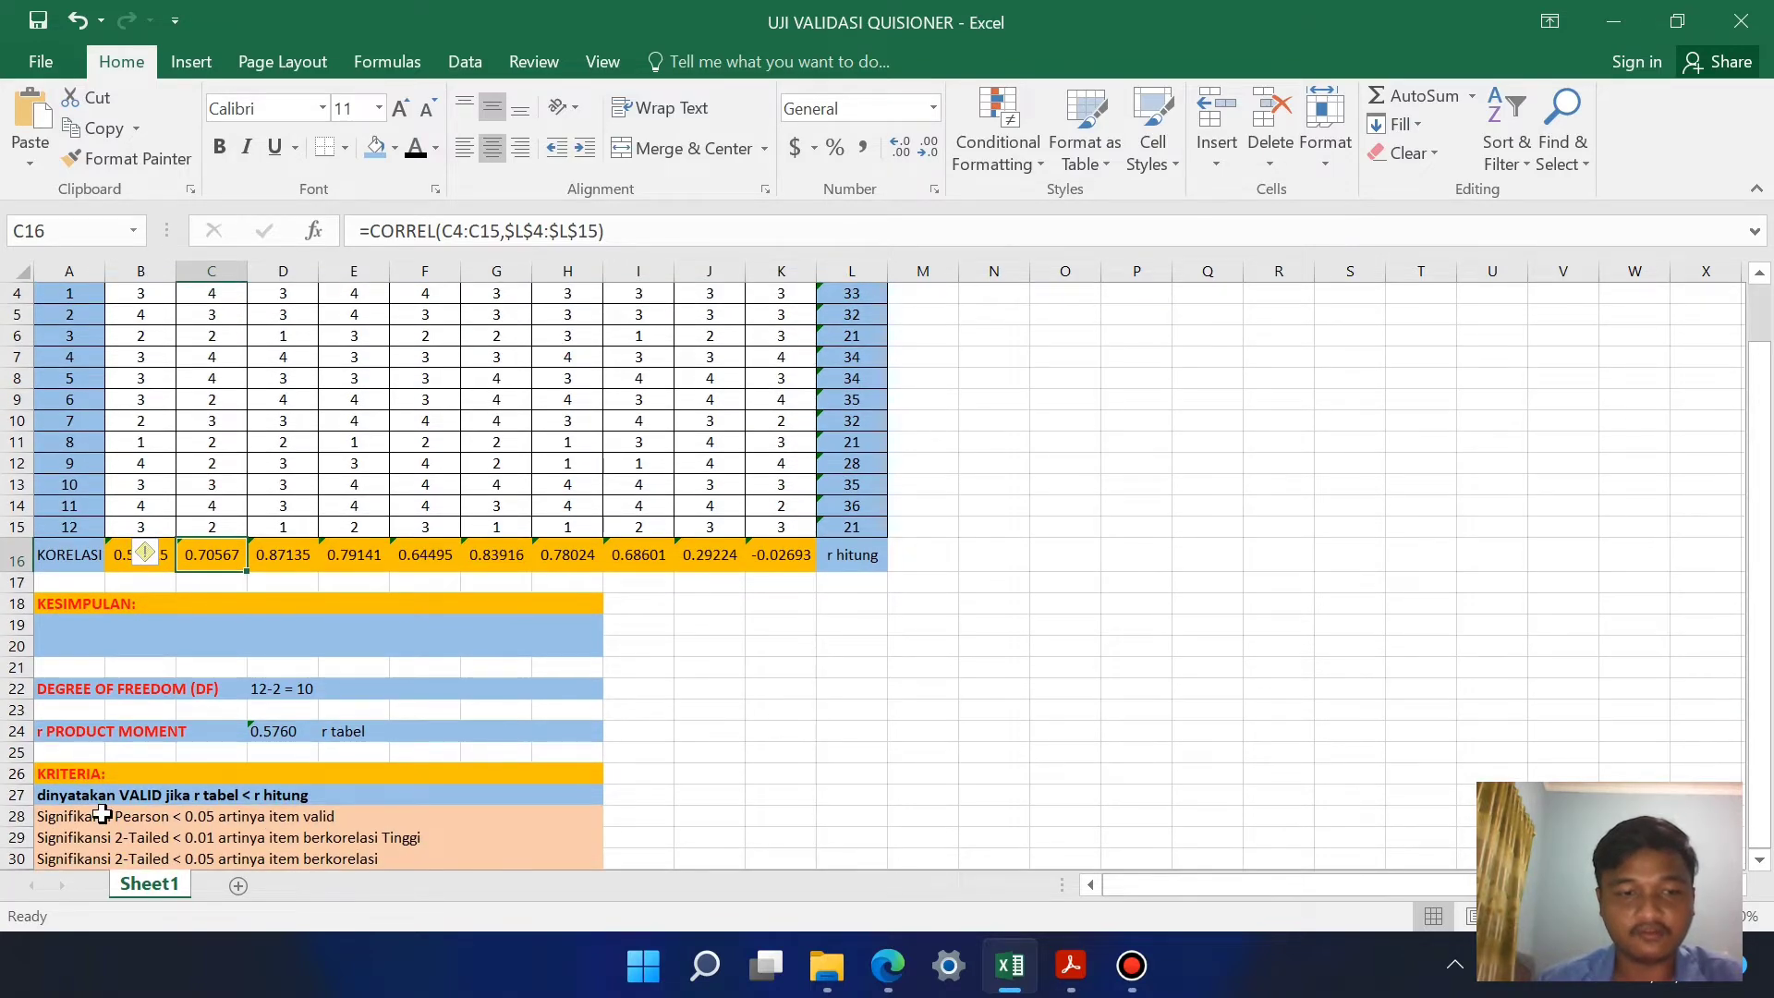
Step: Shade the correlations of items 2 through 8 in C16:I16 with a light green fill
scroll(273, 634, "up", 1)
scroll(246, 717, "down", 1)
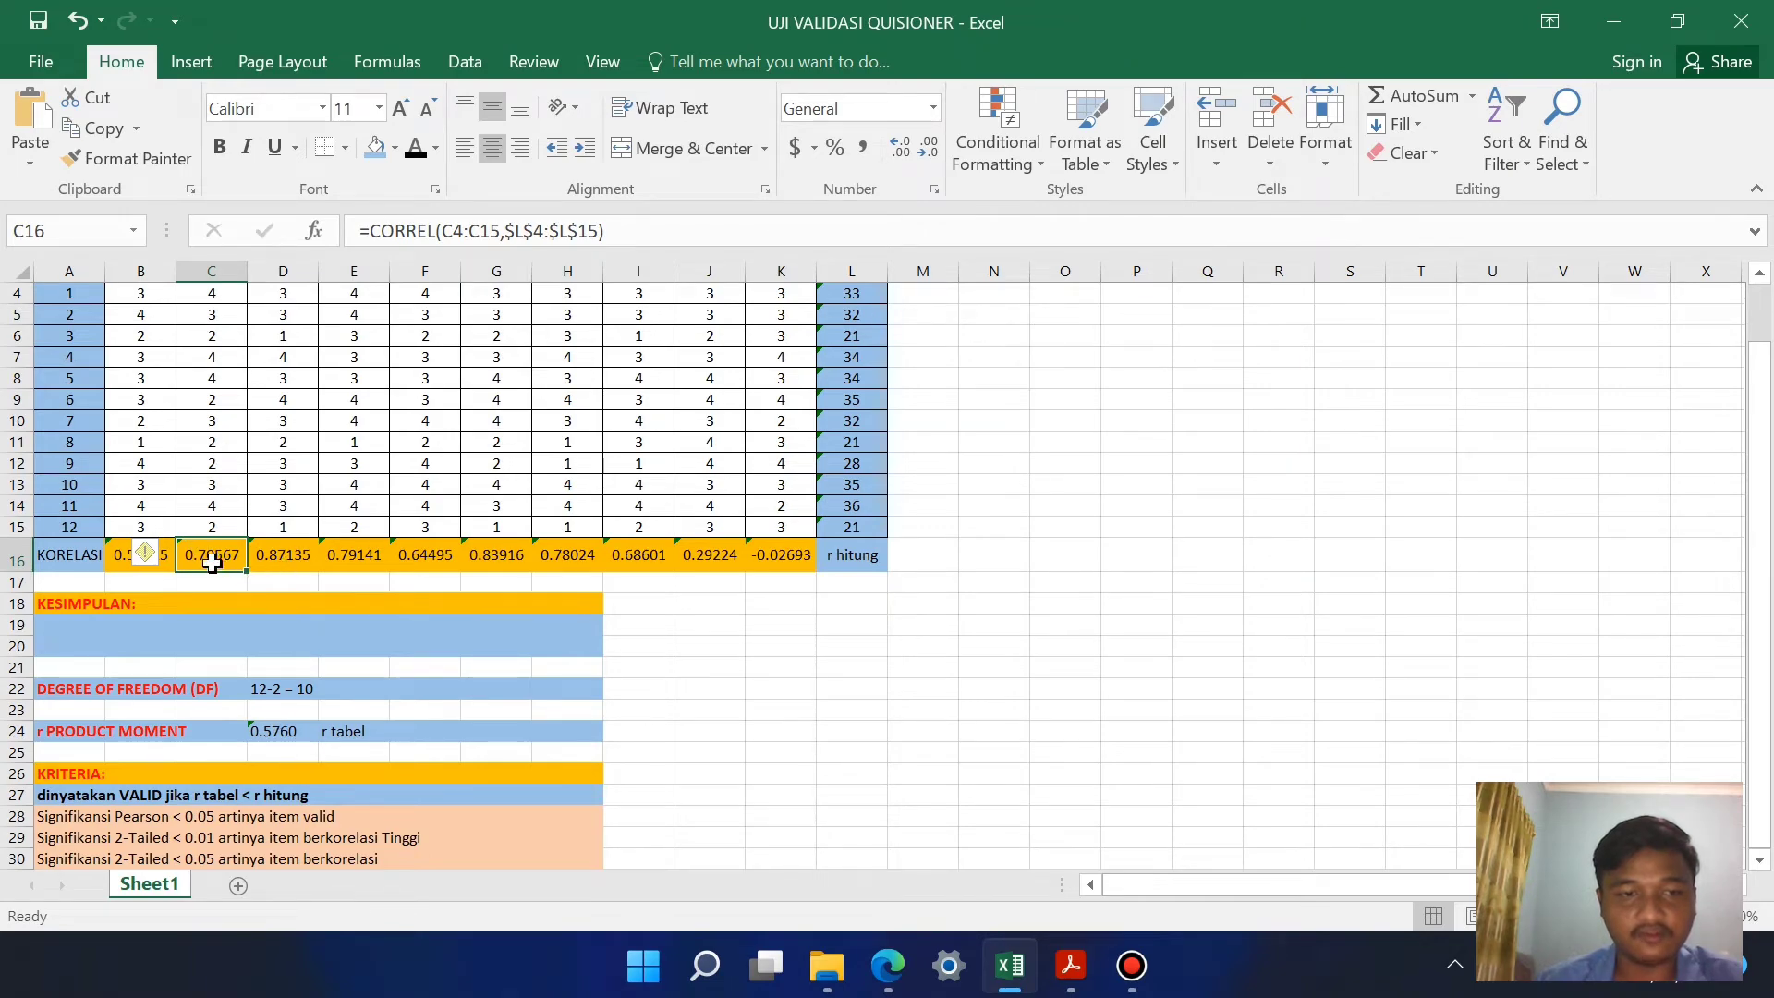
left_click(285, 559)
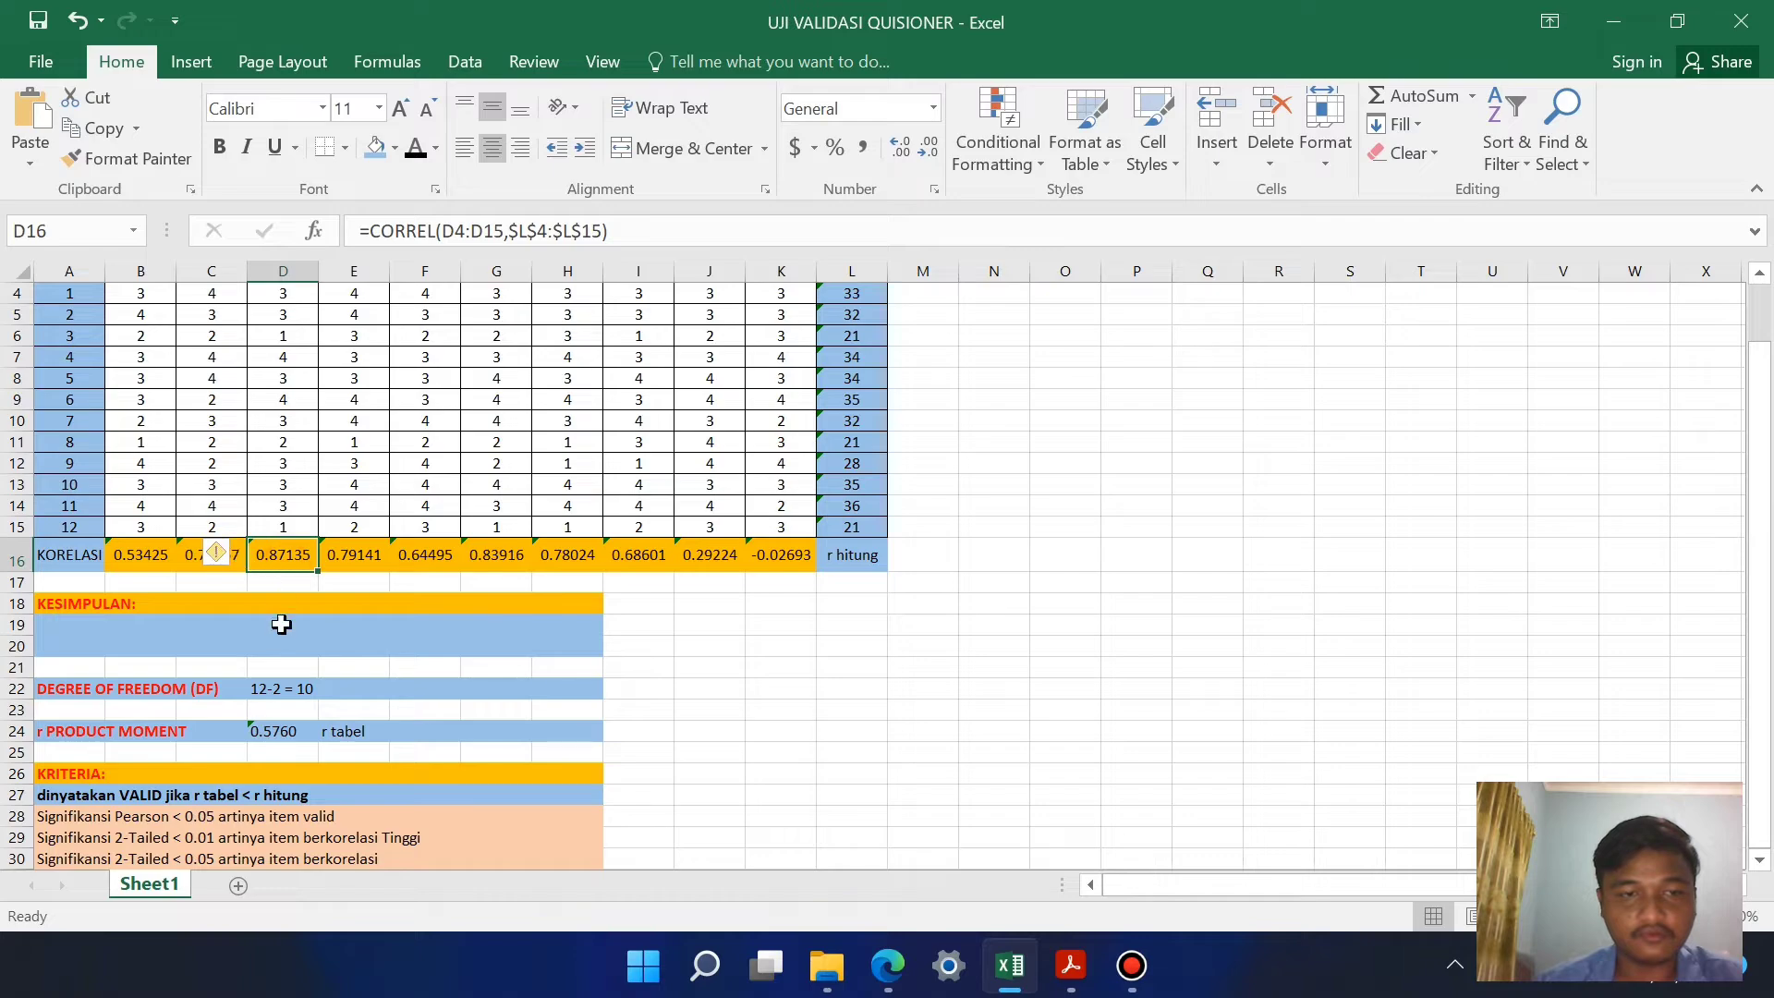
left_click(277, 624)
left_click(225, 559)
left_click_drag(226, 559, 658, 570)
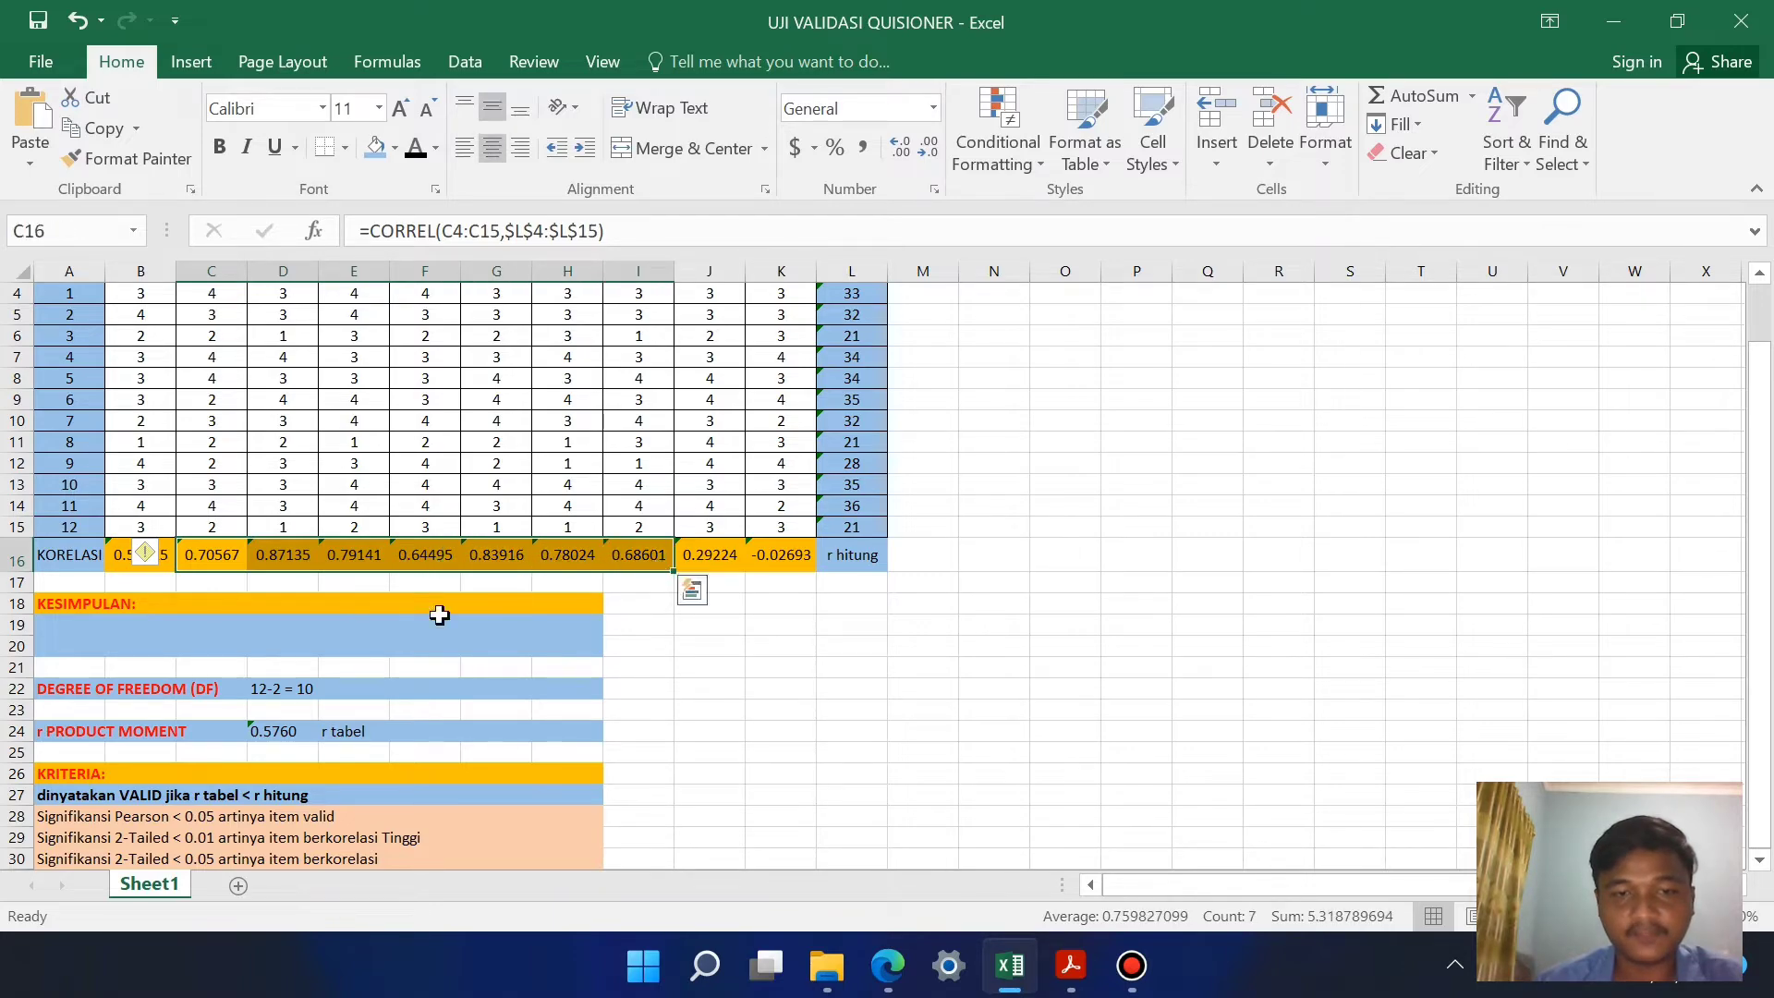
left_click(395, 147)
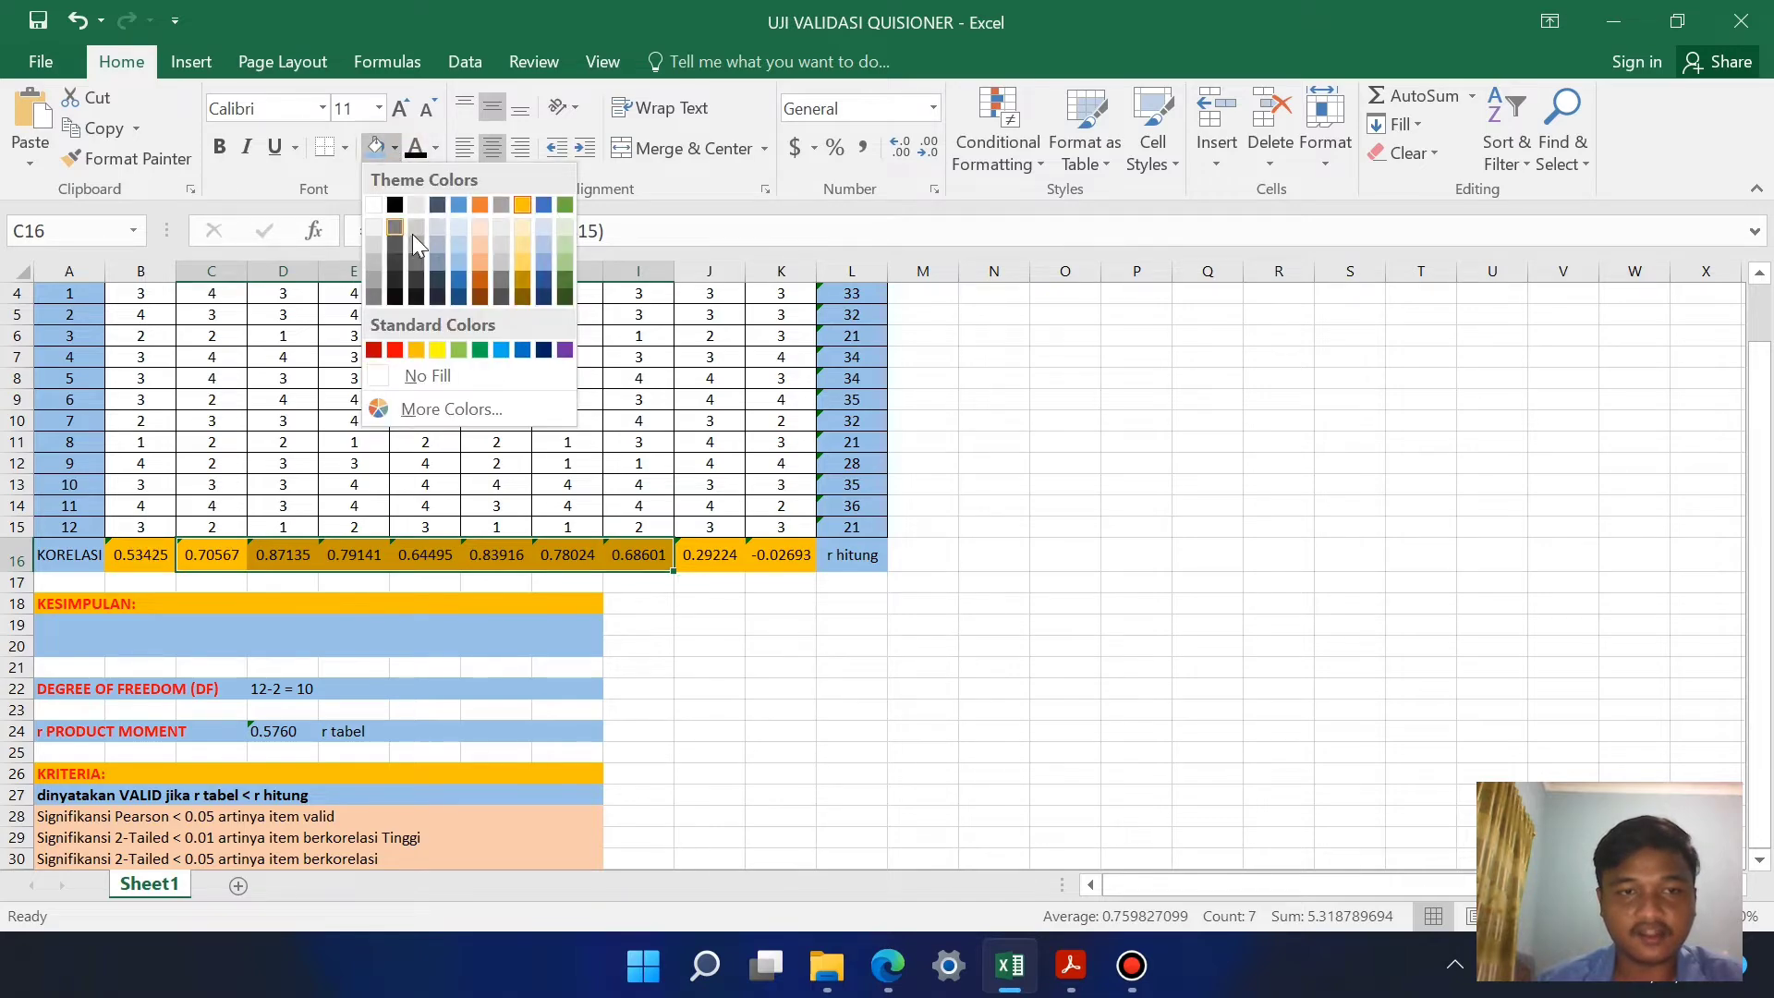
left_click(459, 203)
left_click(394, 148)
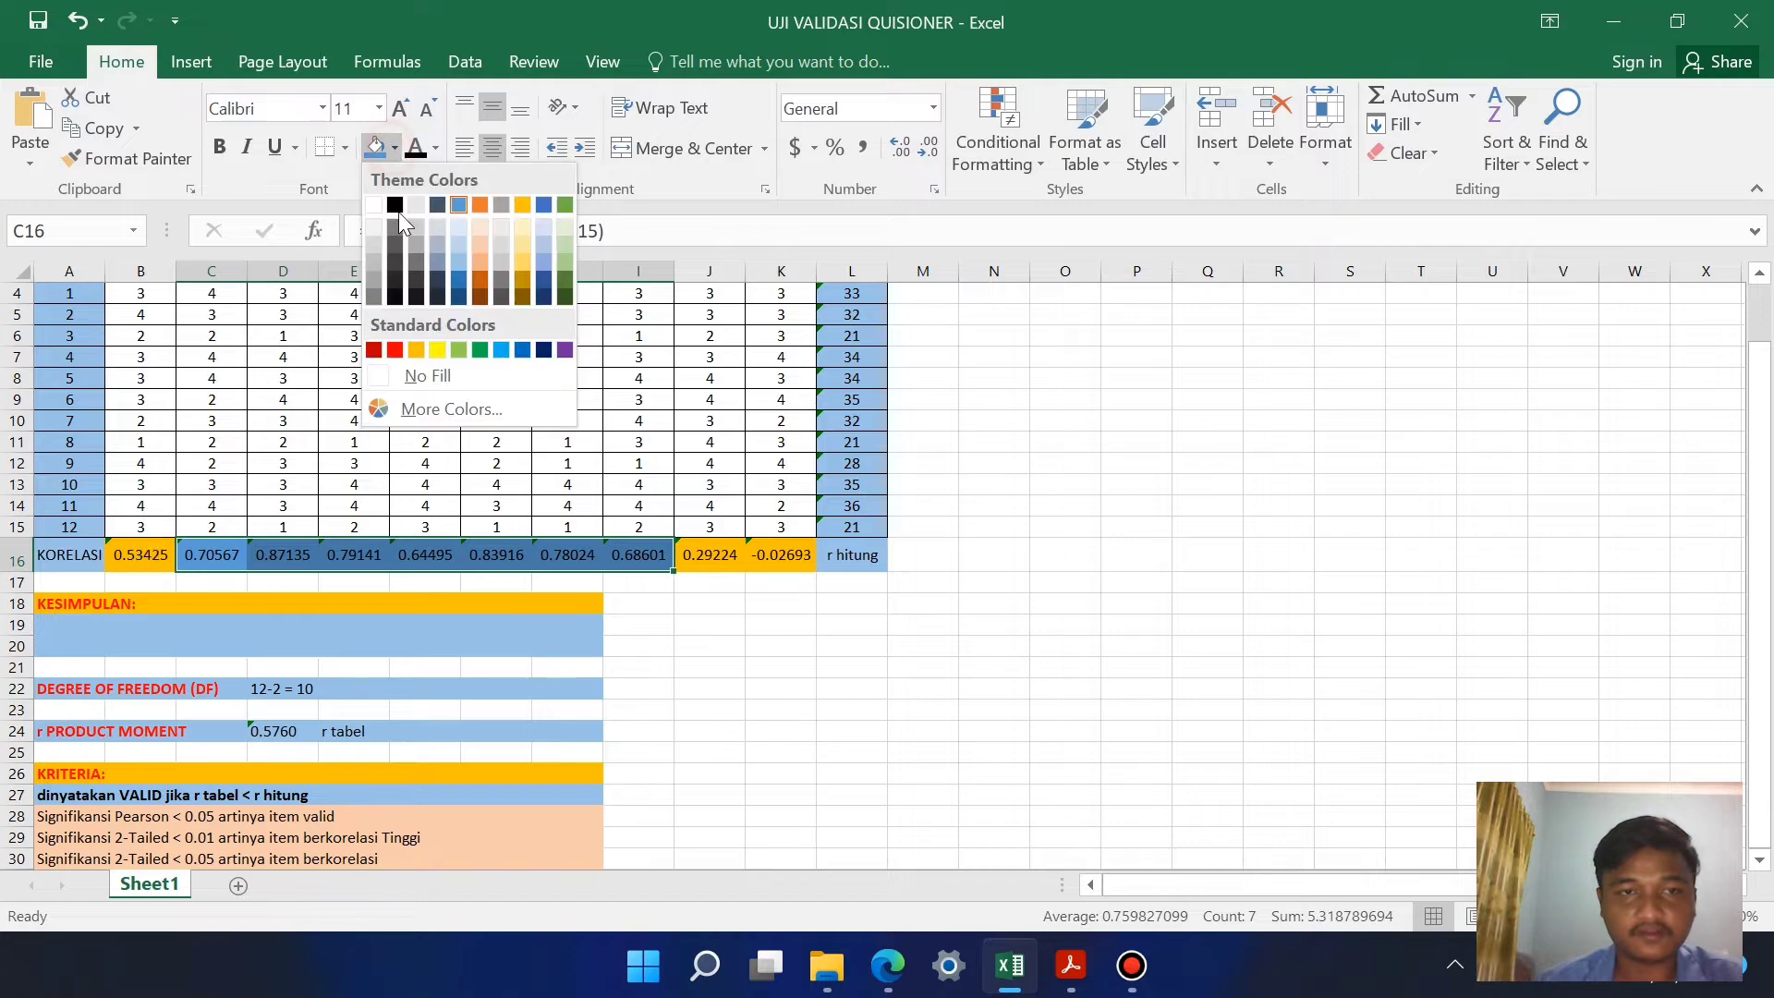
left_click(459, 349)
left_click(412, 642)
left_click(213, 582)
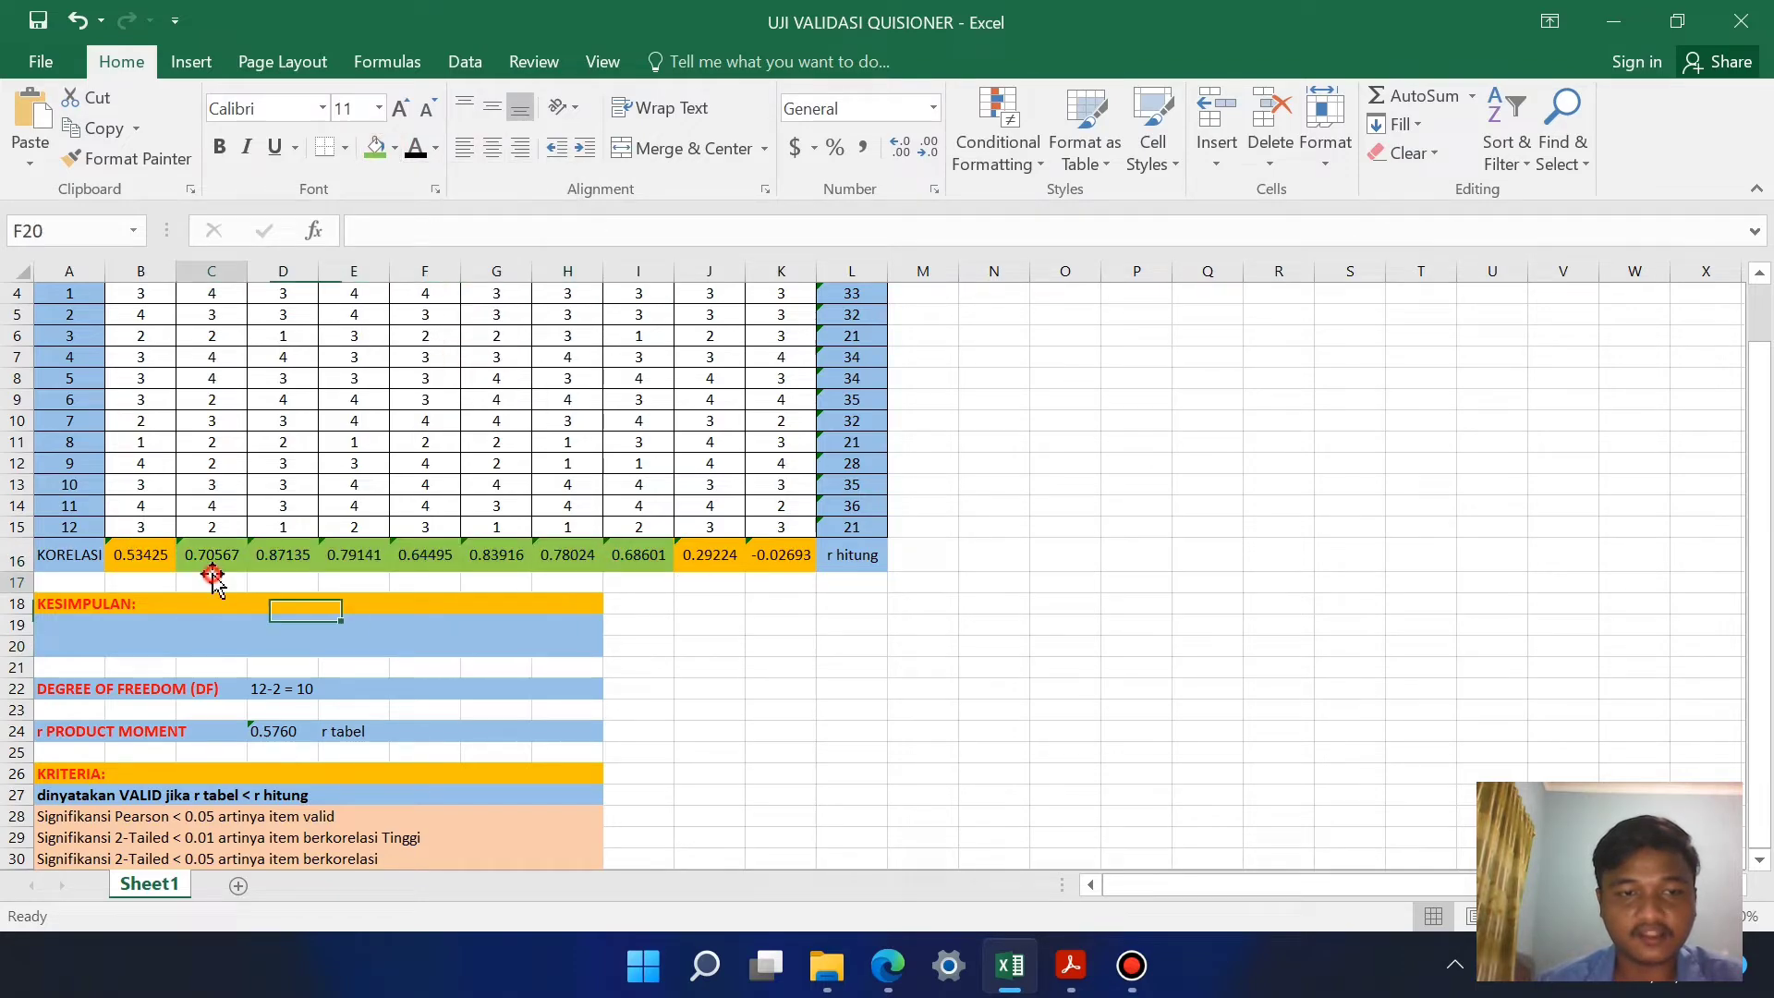
Step: Examine the unshaded correlations of items 1, 9 and 10 in row 16 against the r tabel value and the criteria
left_click(289, 558)
left_click(141, 554)
scroll(184, 554, "up", 1)
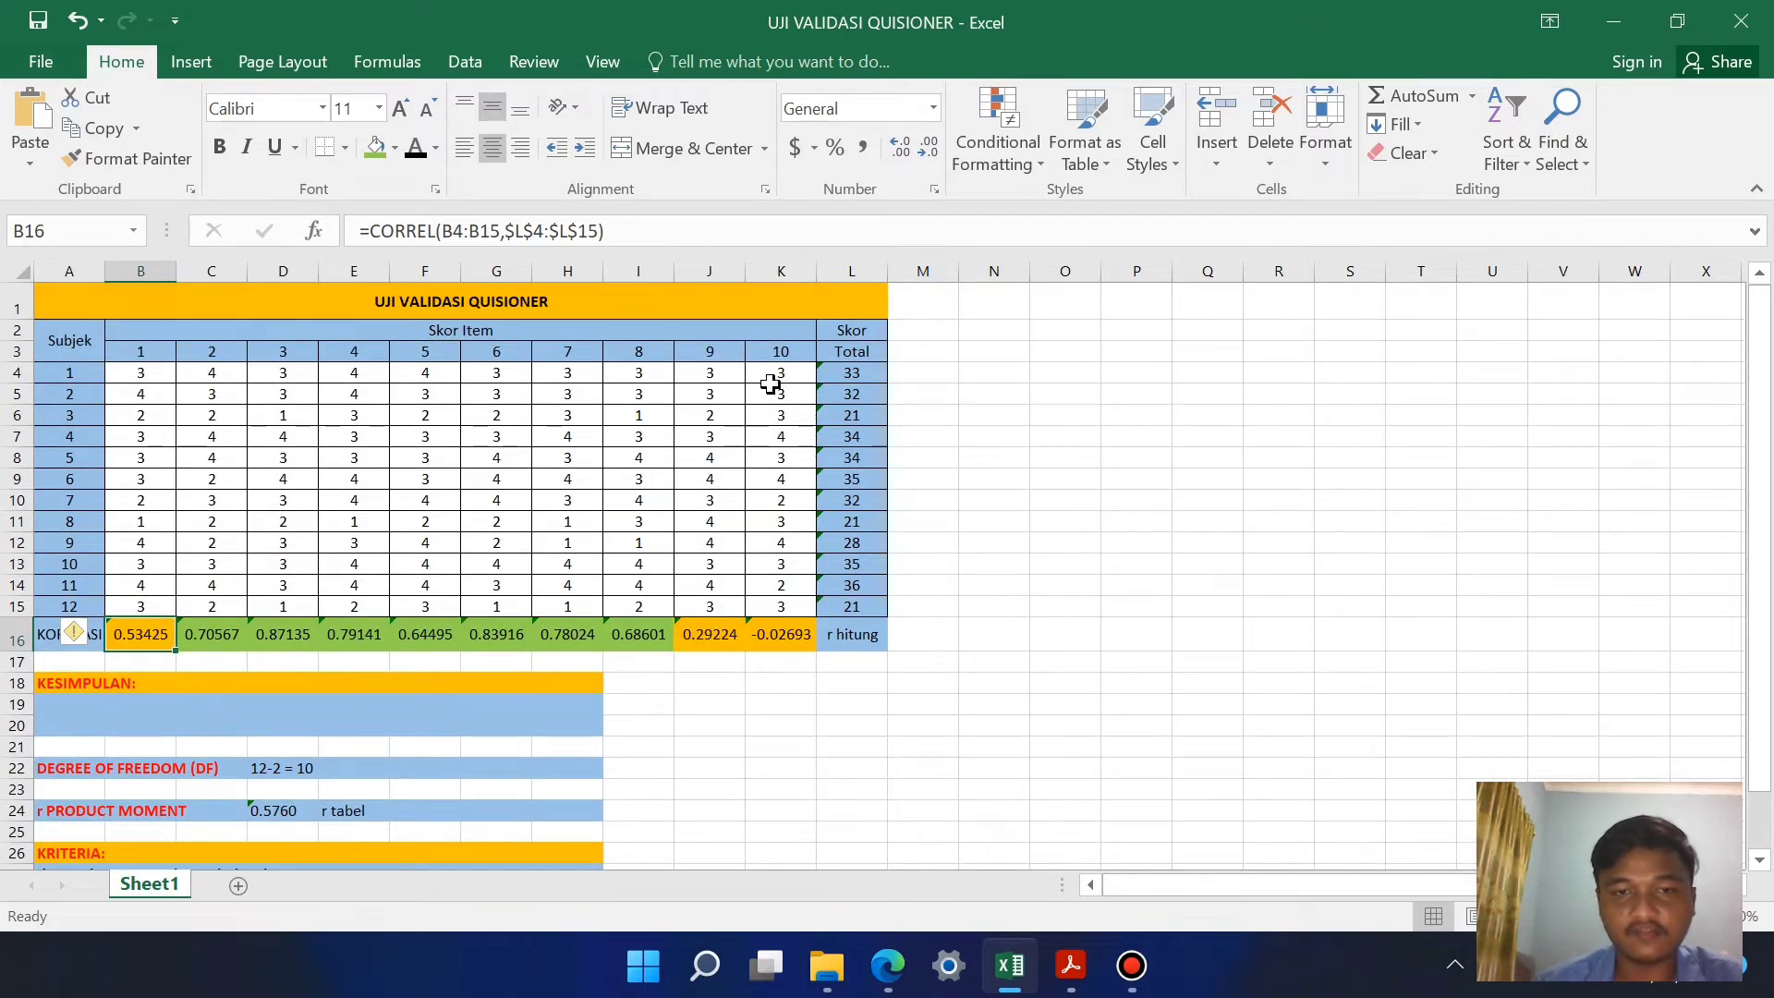
scroll(768, 685, "down", 1)
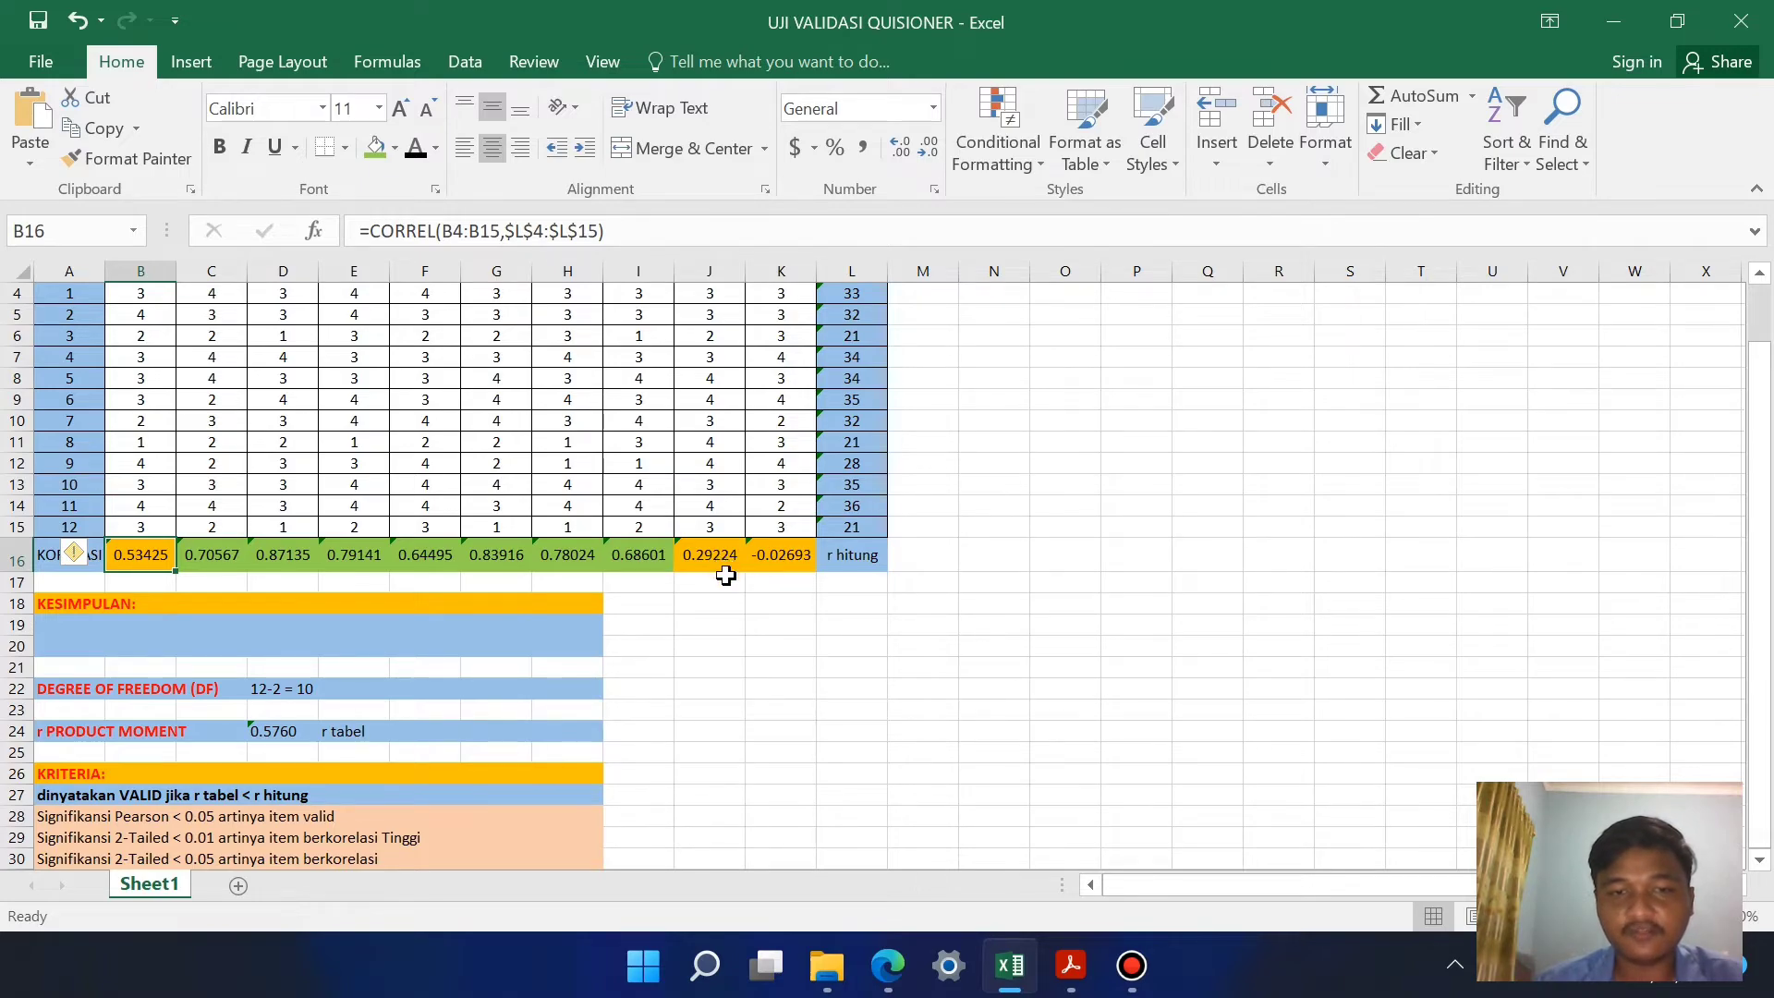
scroll(624, 721, "down", 2)
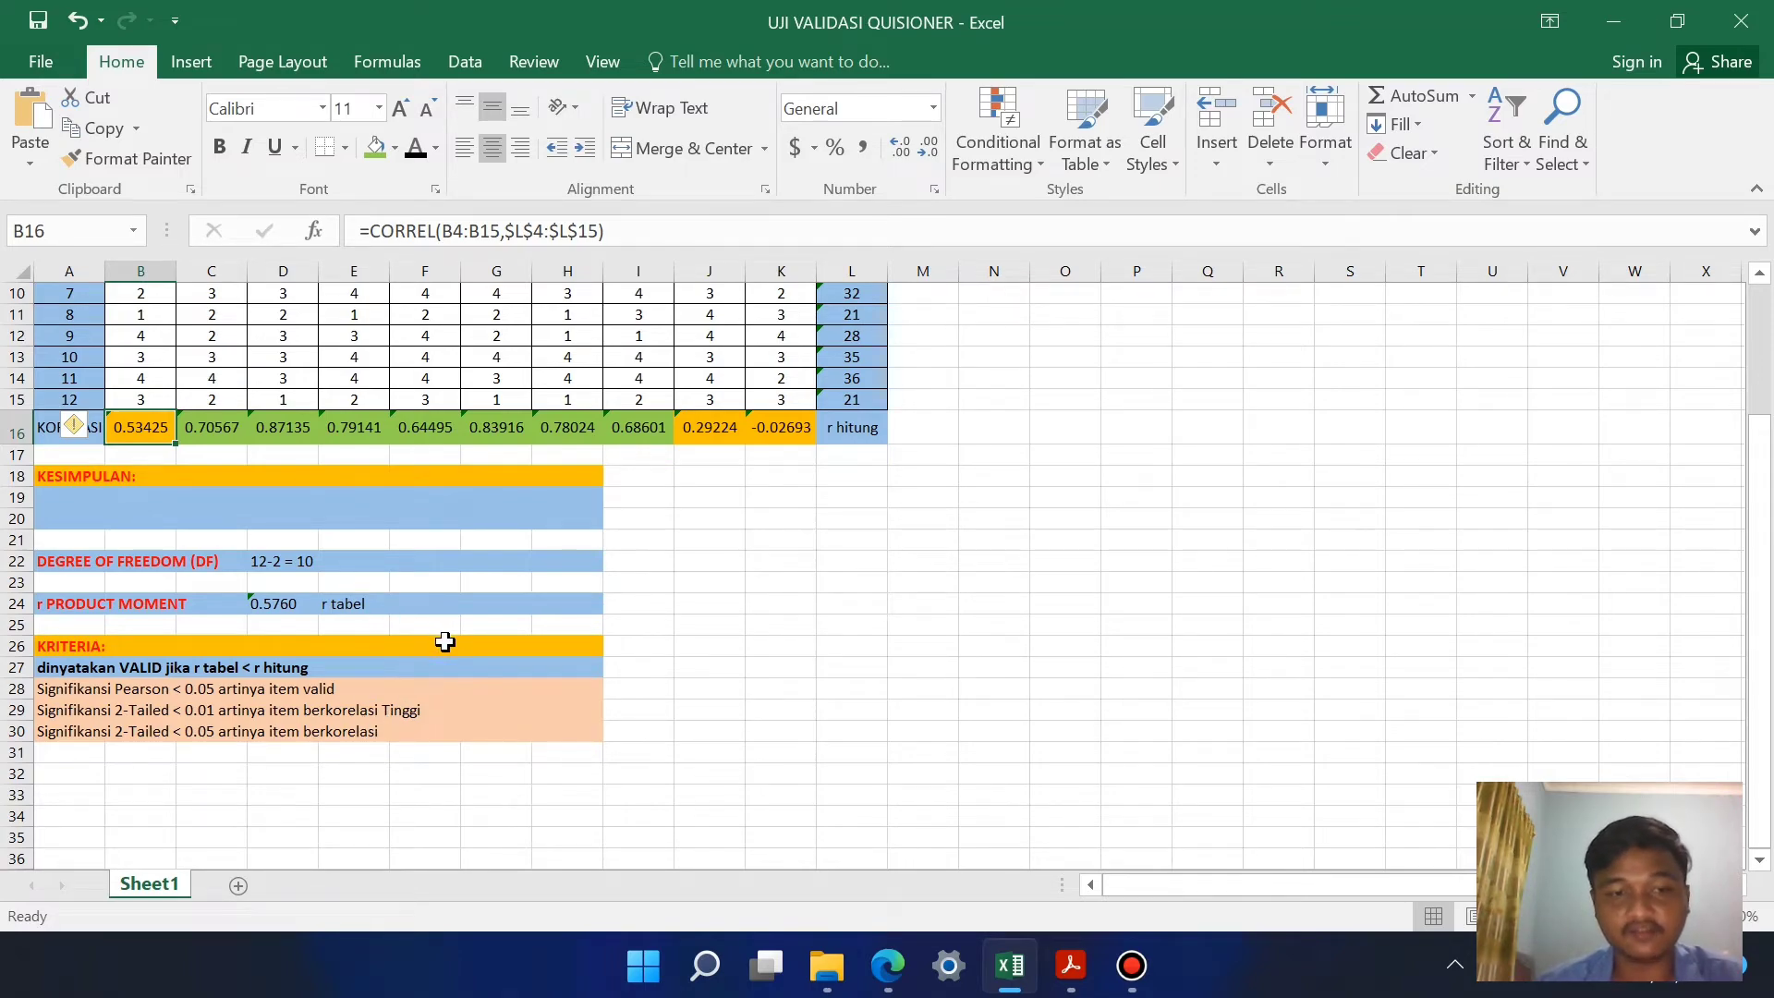
scroll(503, 634, "up", 2)
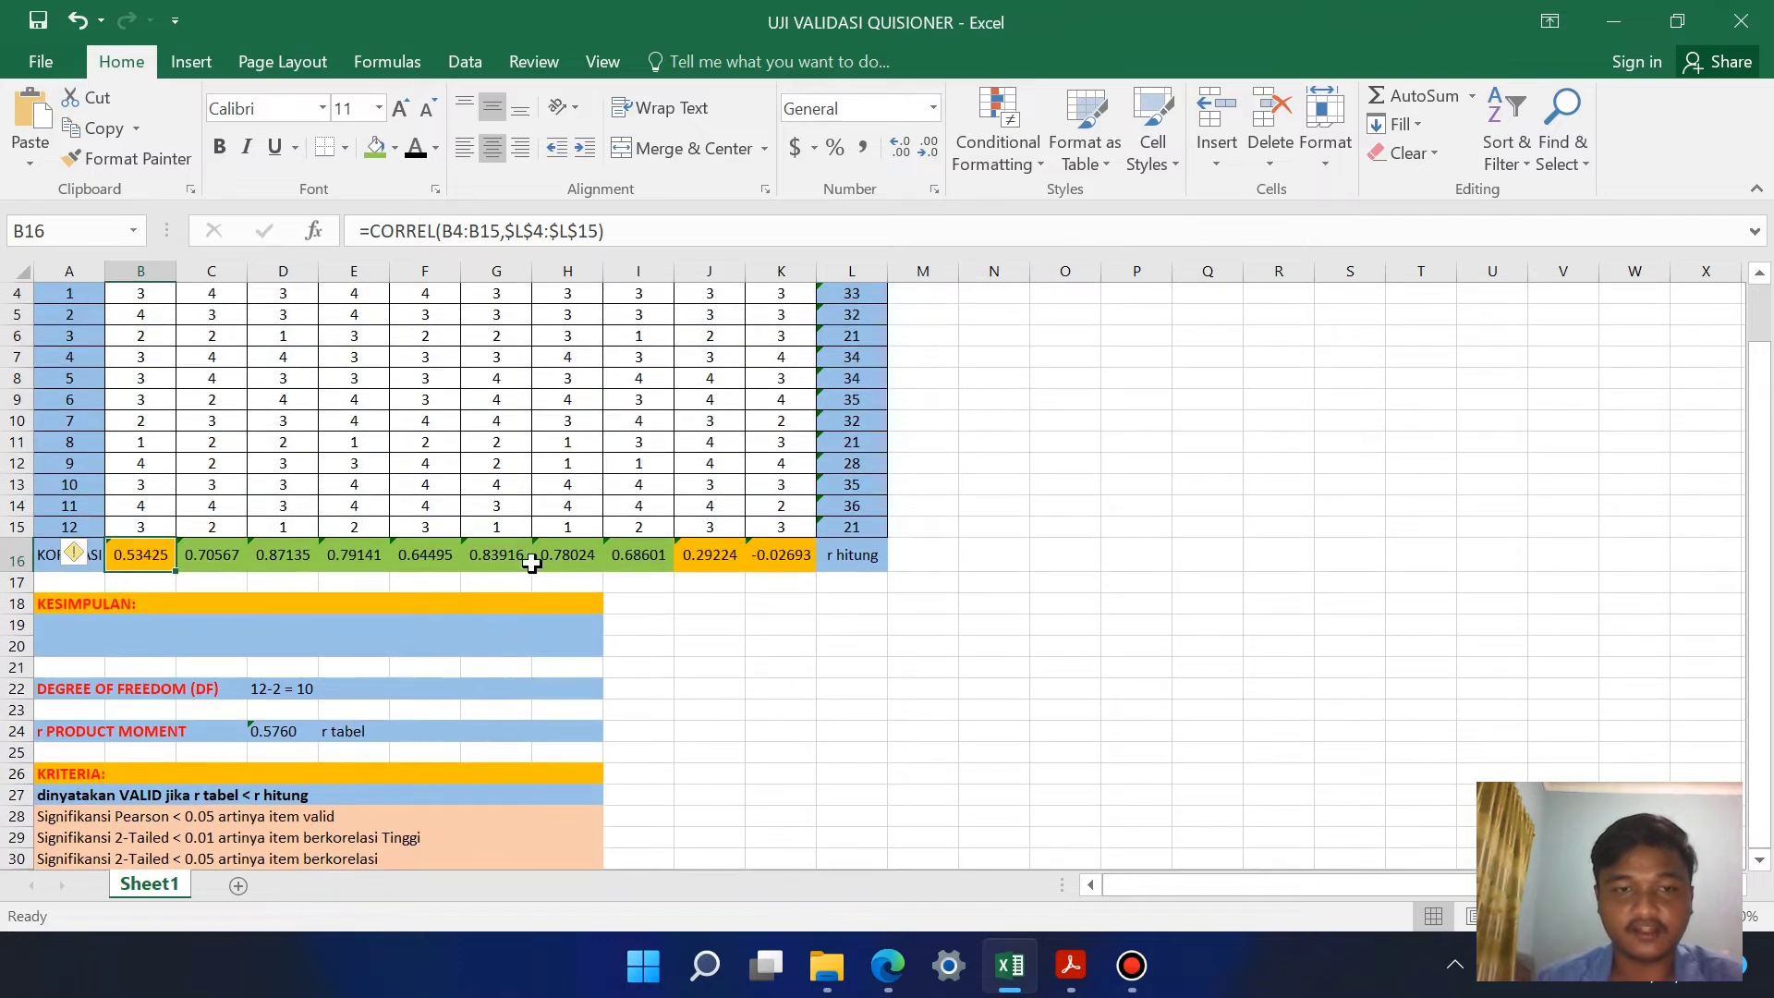
scroll(532, 563, "up", 1)
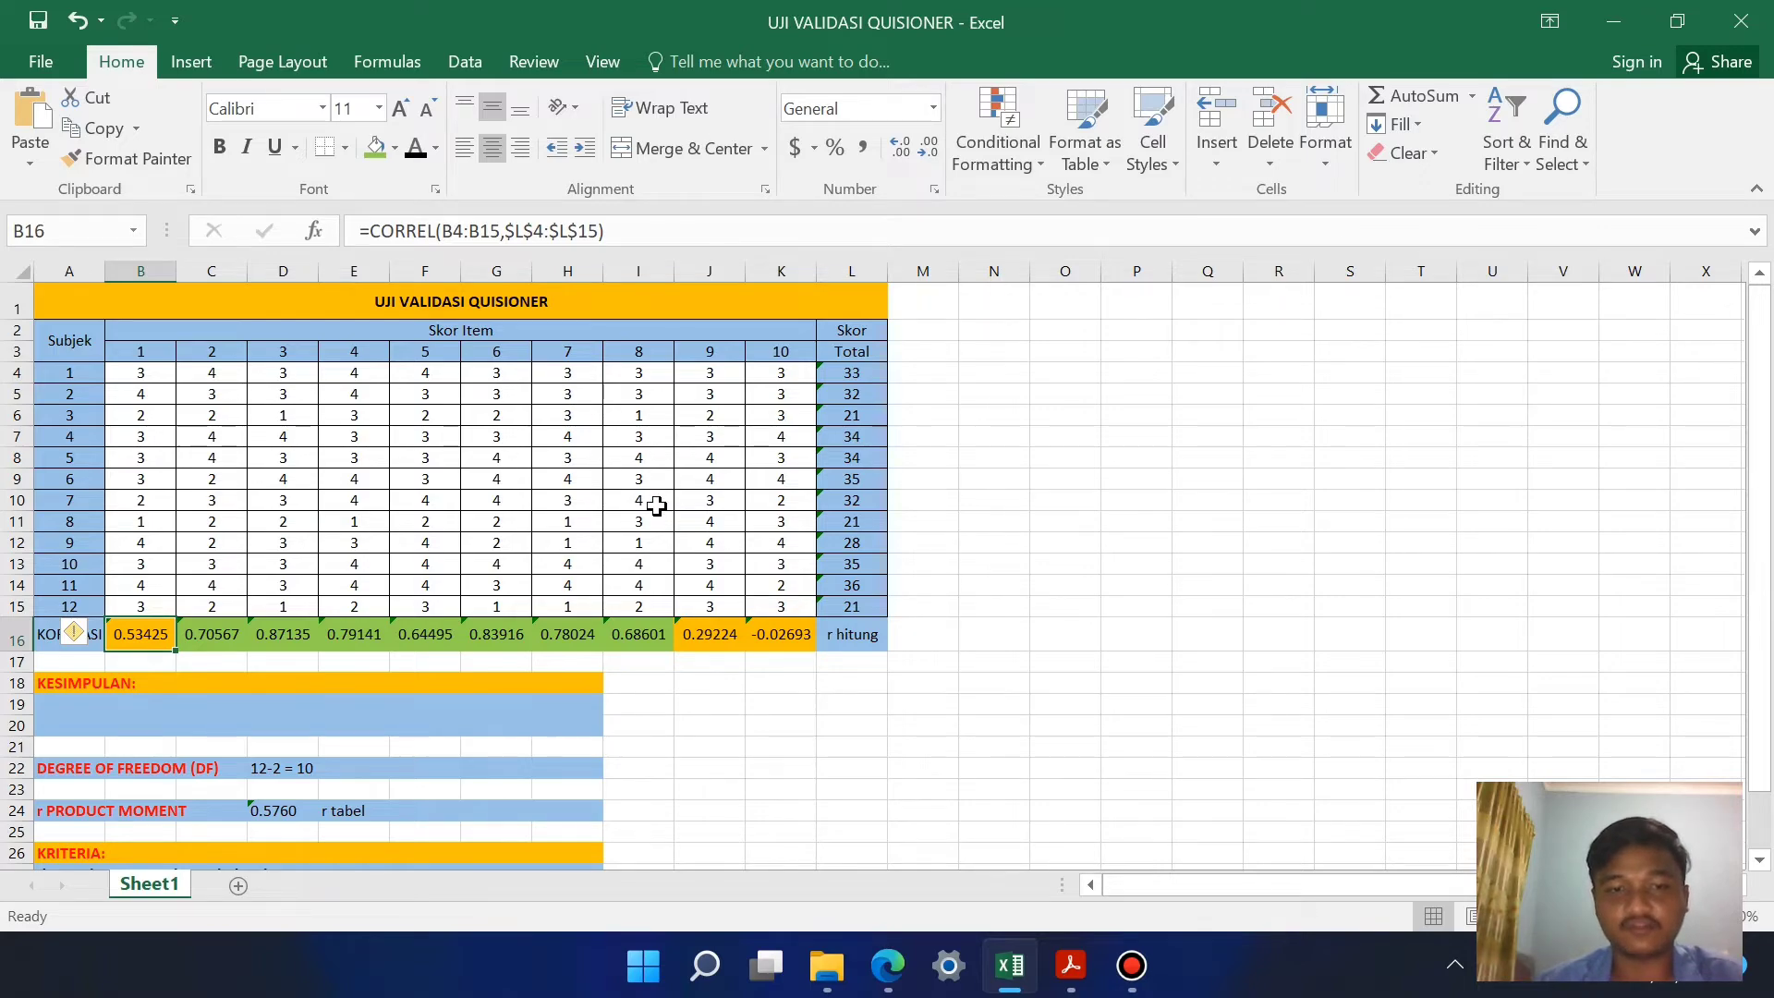
scroll(428, 633, "down", 1)
Step: Set the font colour of the conclusion text in A19 under KESIMPULAN to black
left_click(55, 622)
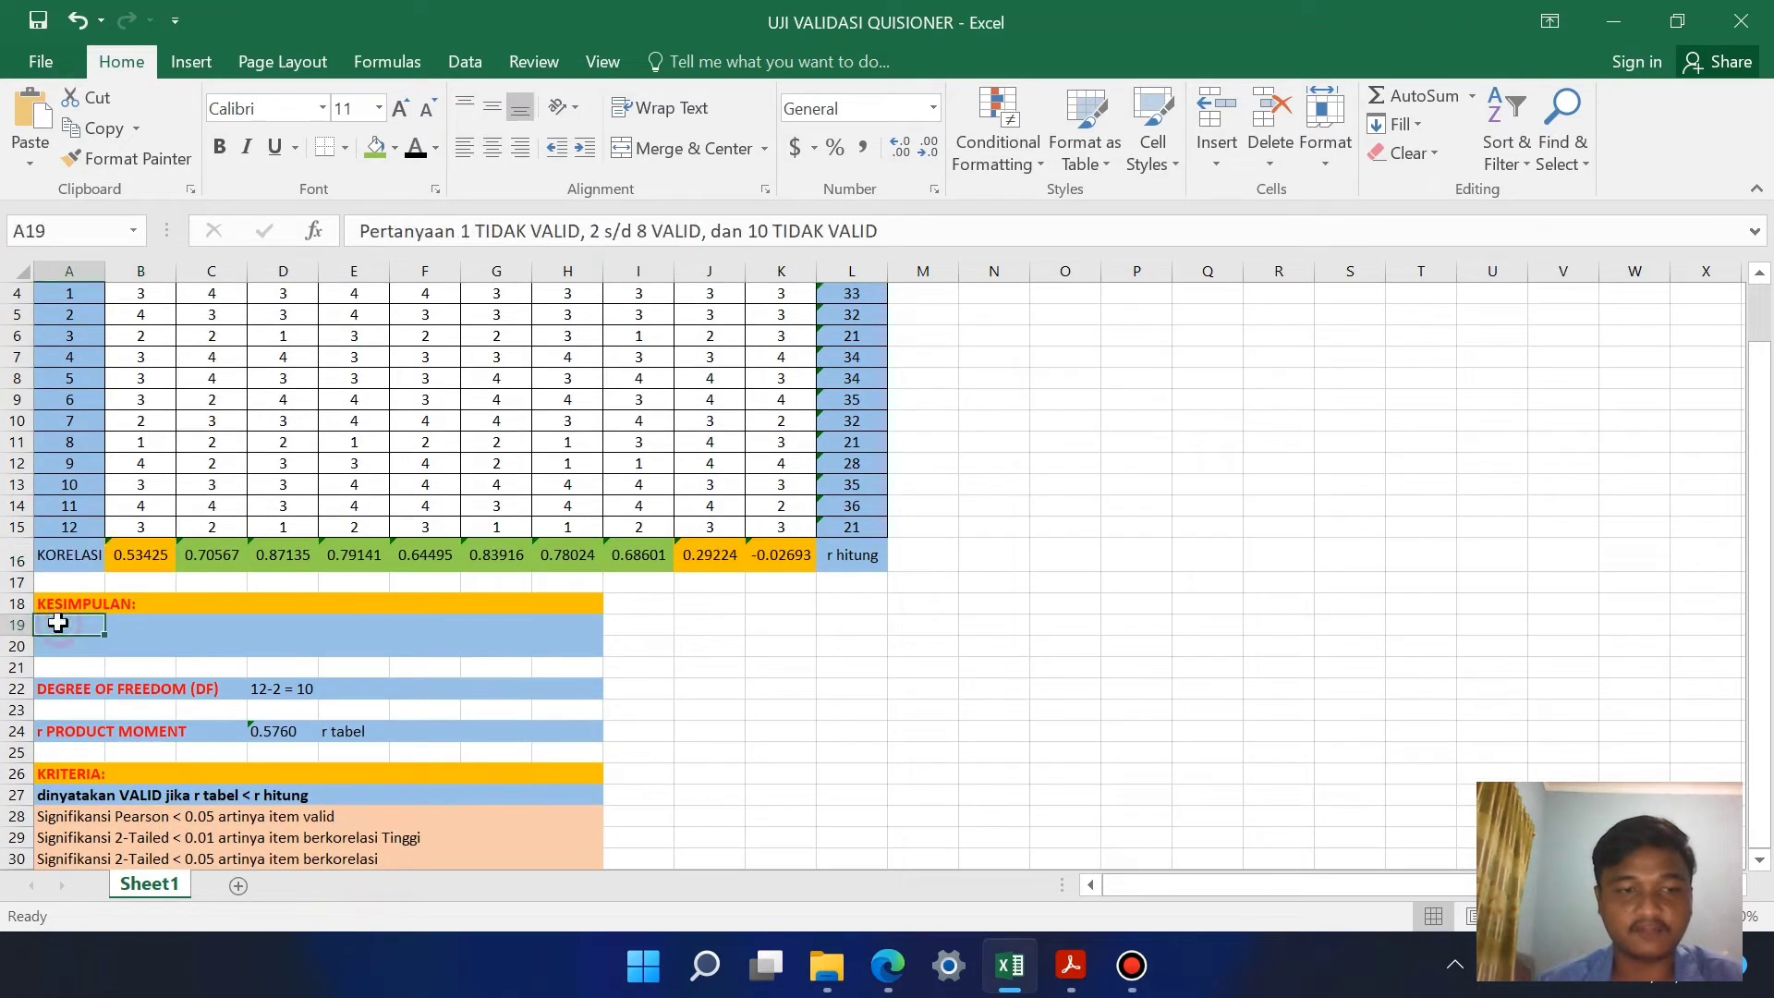
left_click(415, 152)
left_click(129, 643)
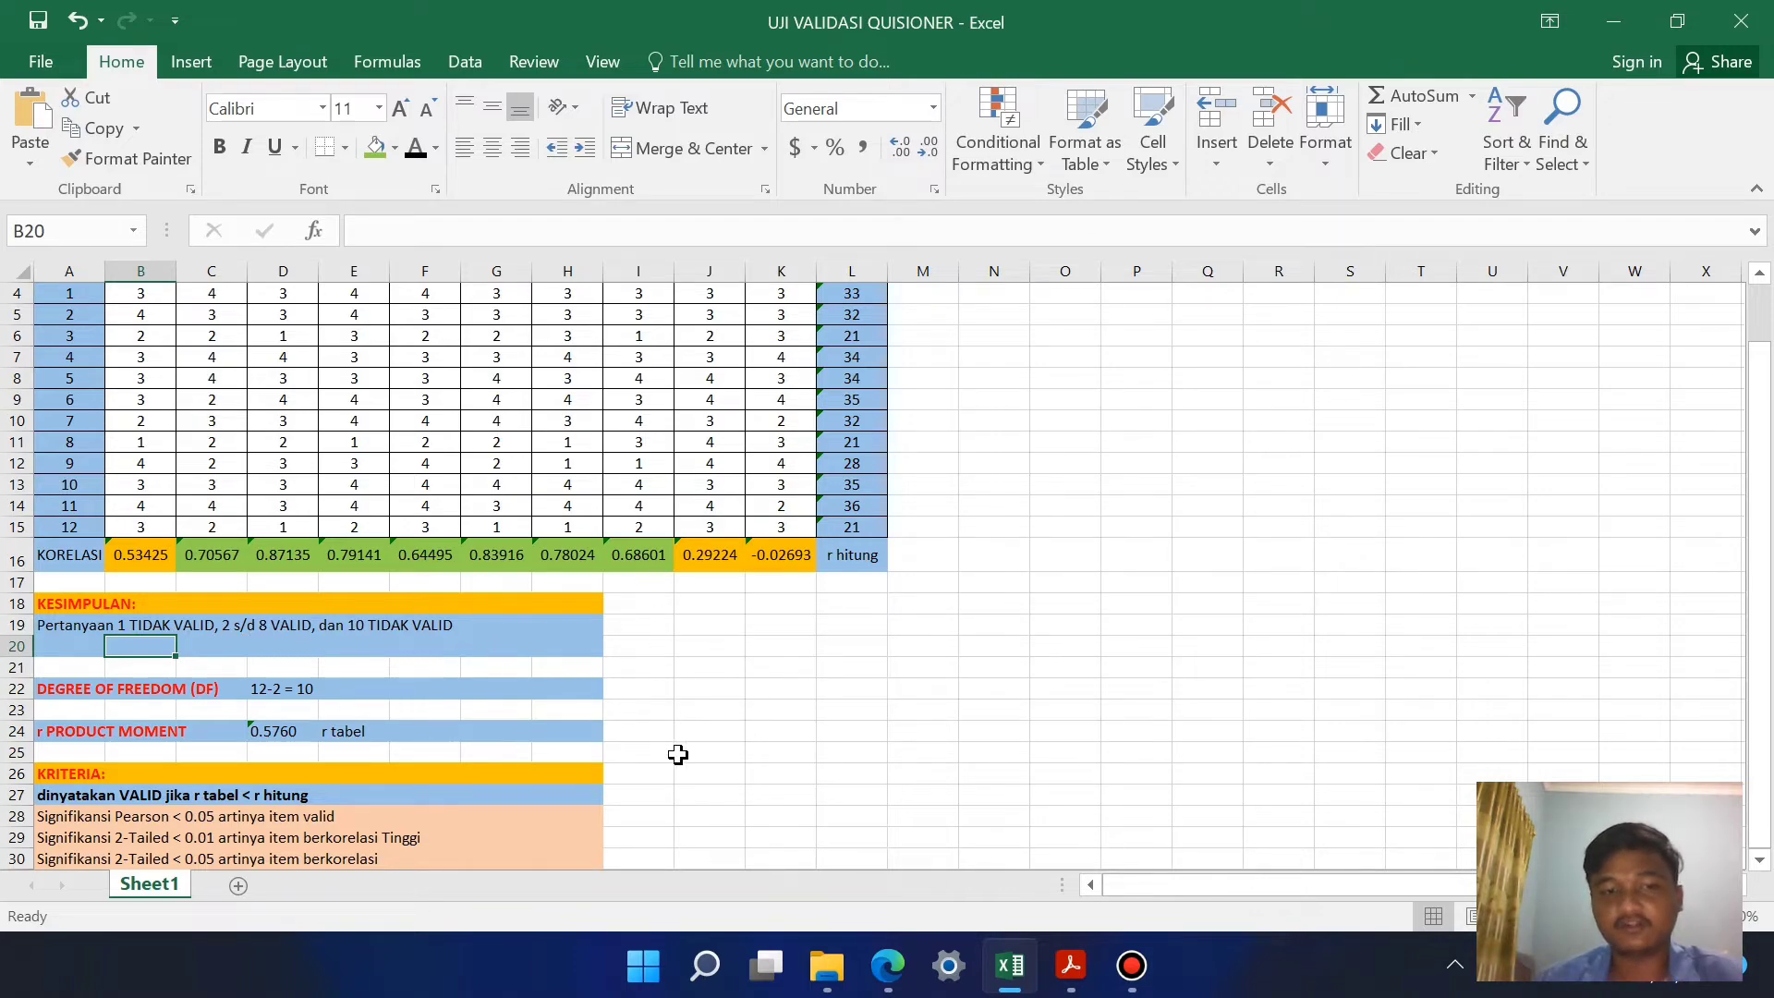
left_click(679, 755)
scroll(656, 637, "down", 2)
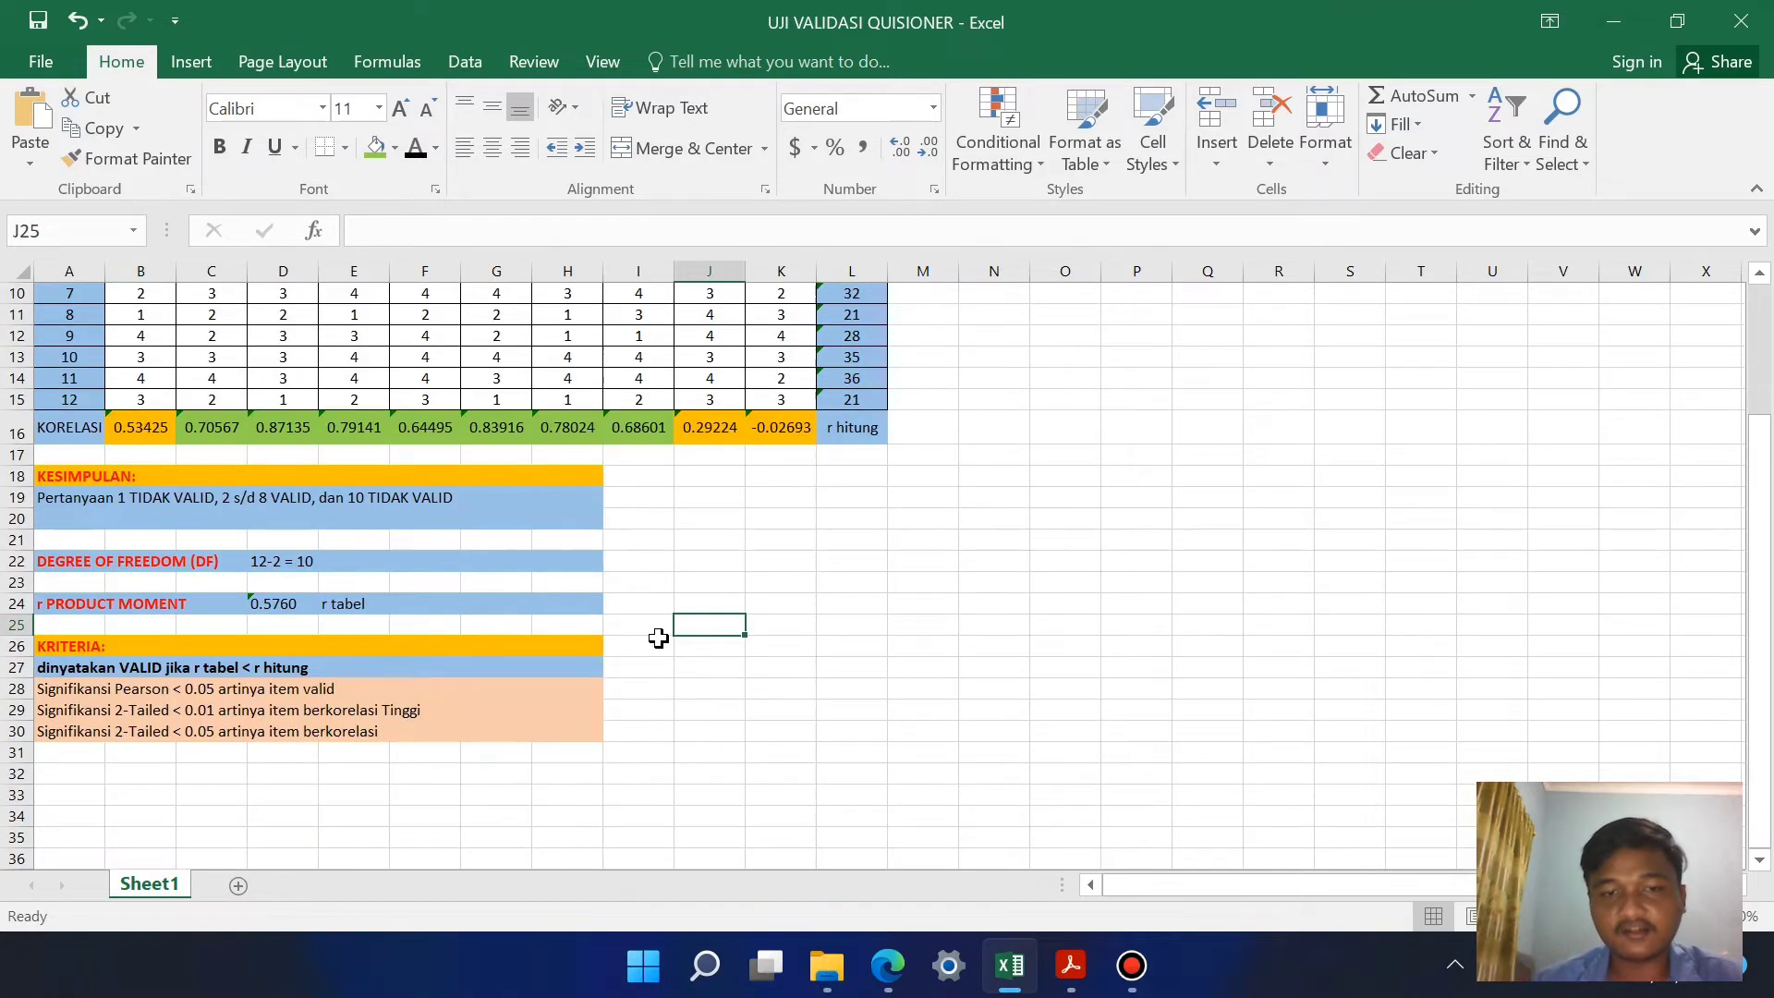
scroll(646, 682, "up", 3)
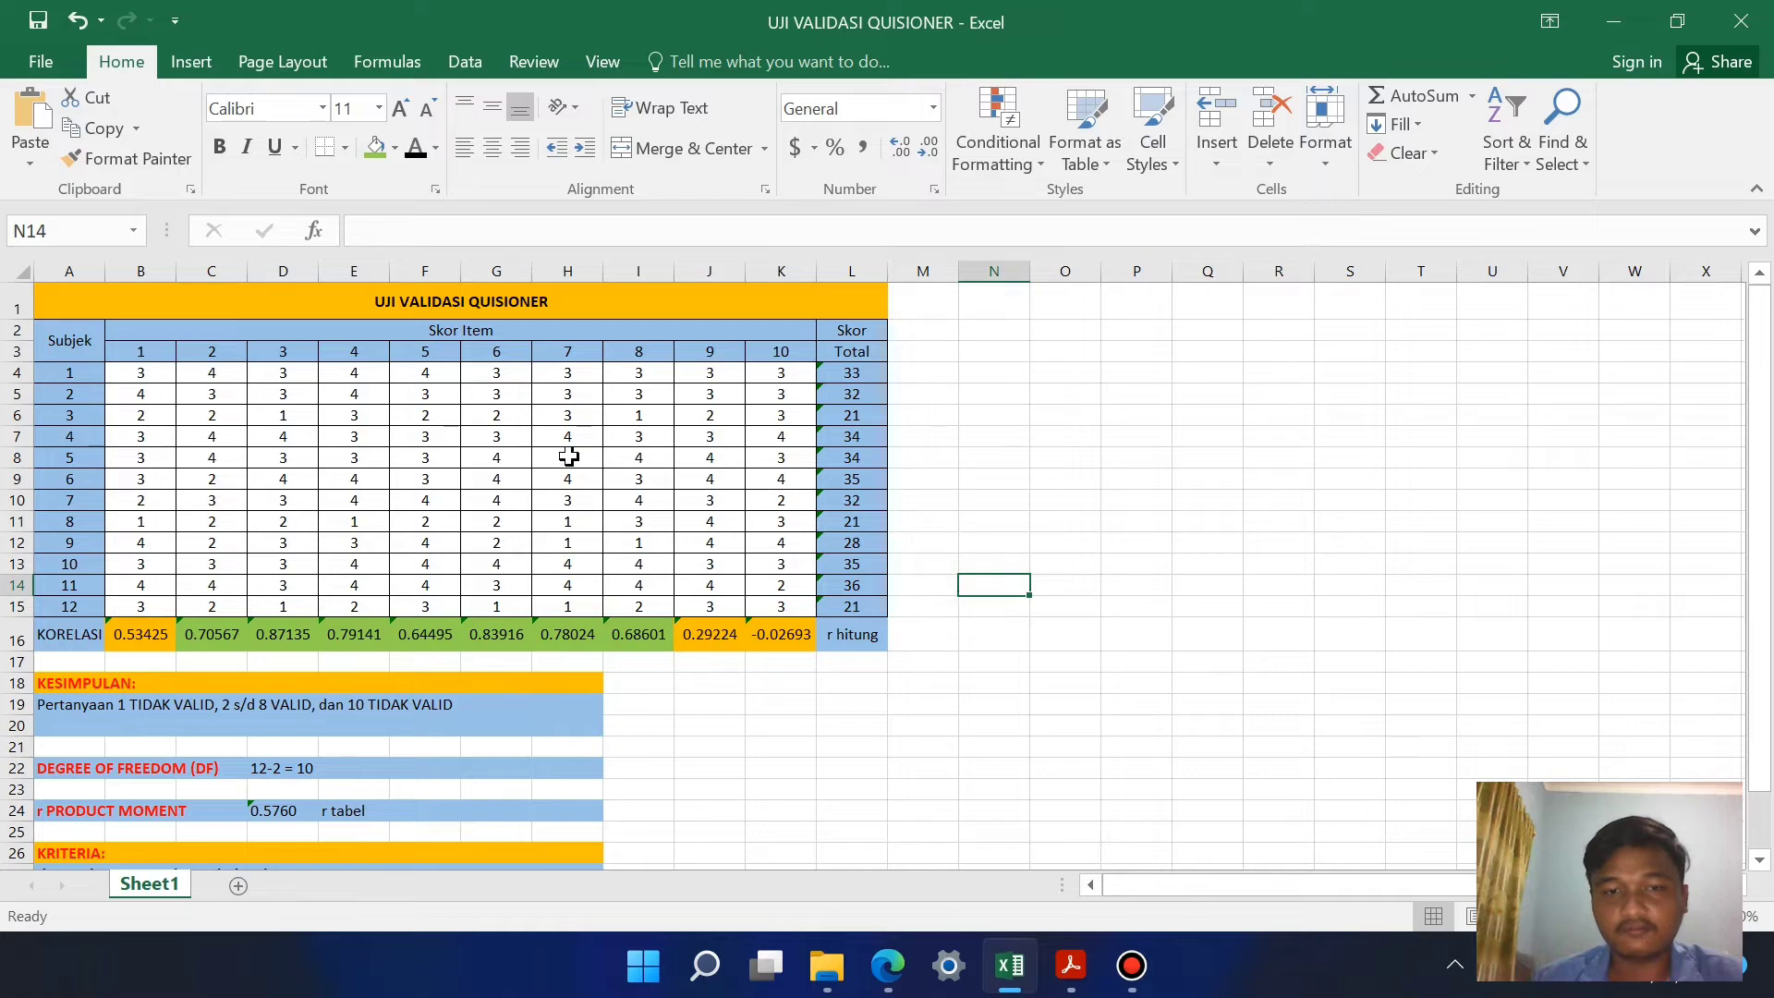
left_click(731, 691)
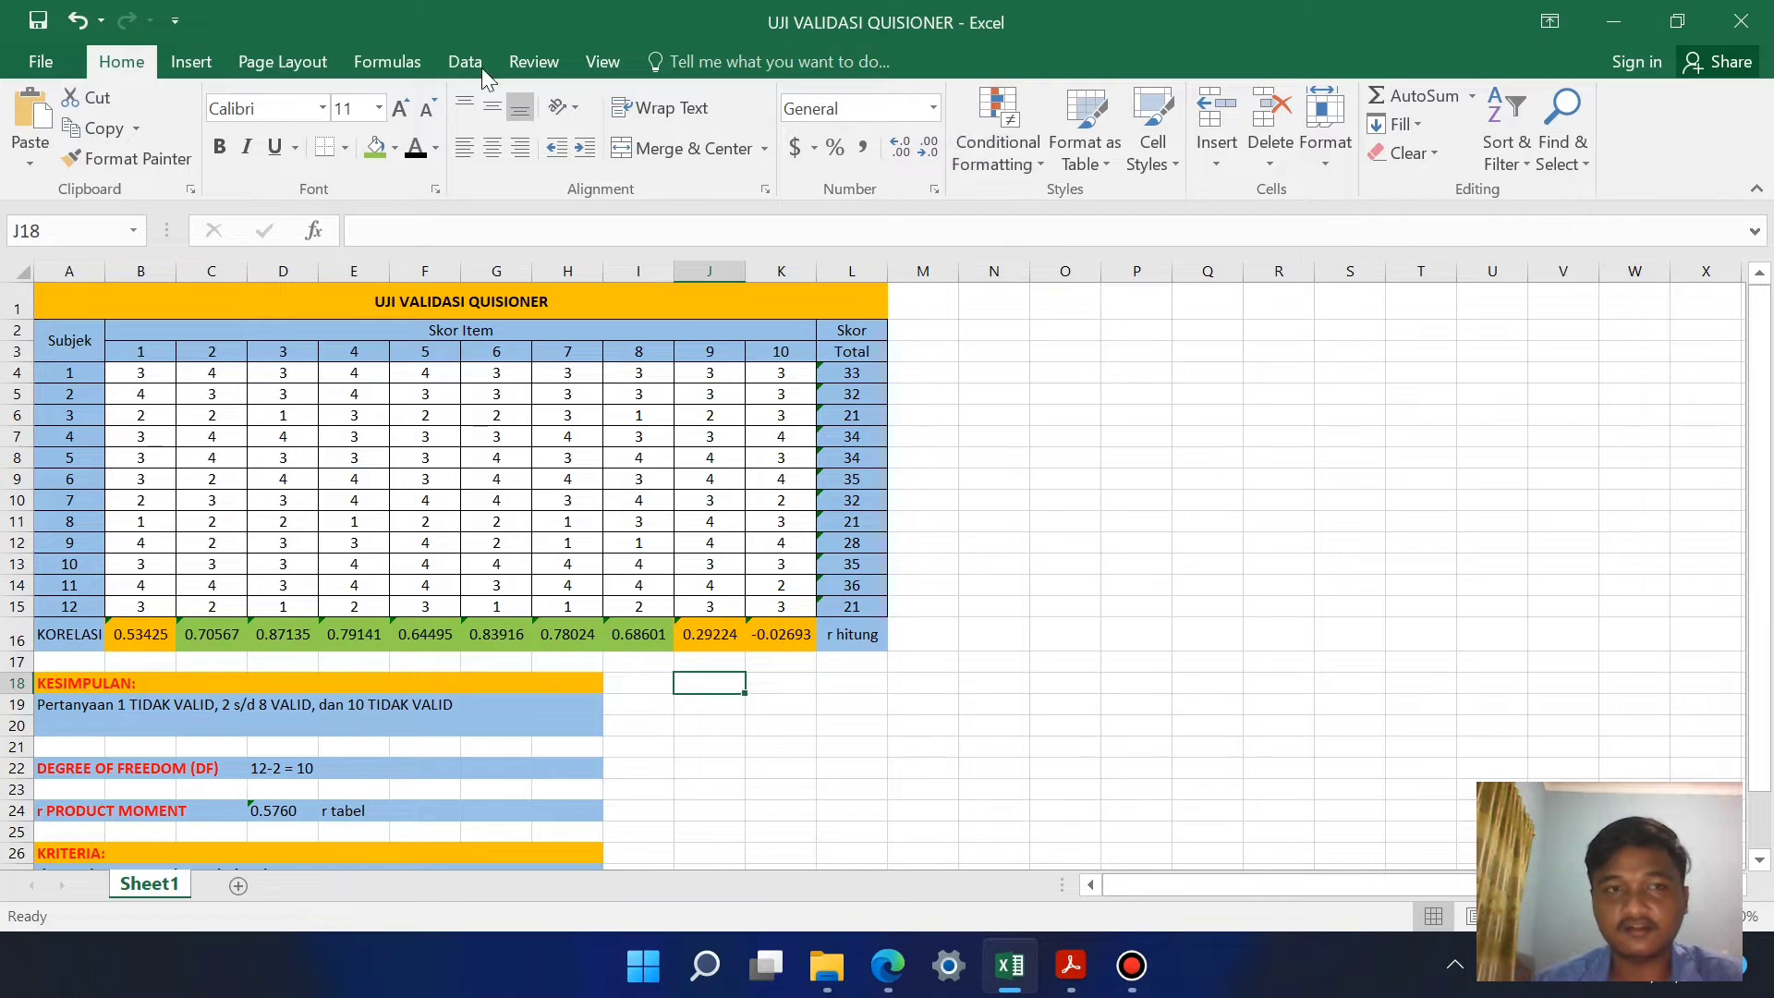
Step: Run the Correlation analysis tool on $B$4:$L$15 grouped by columns, with output to a new worksheet named KORELASI
left_click(194, 62)
left_click(580, 62)
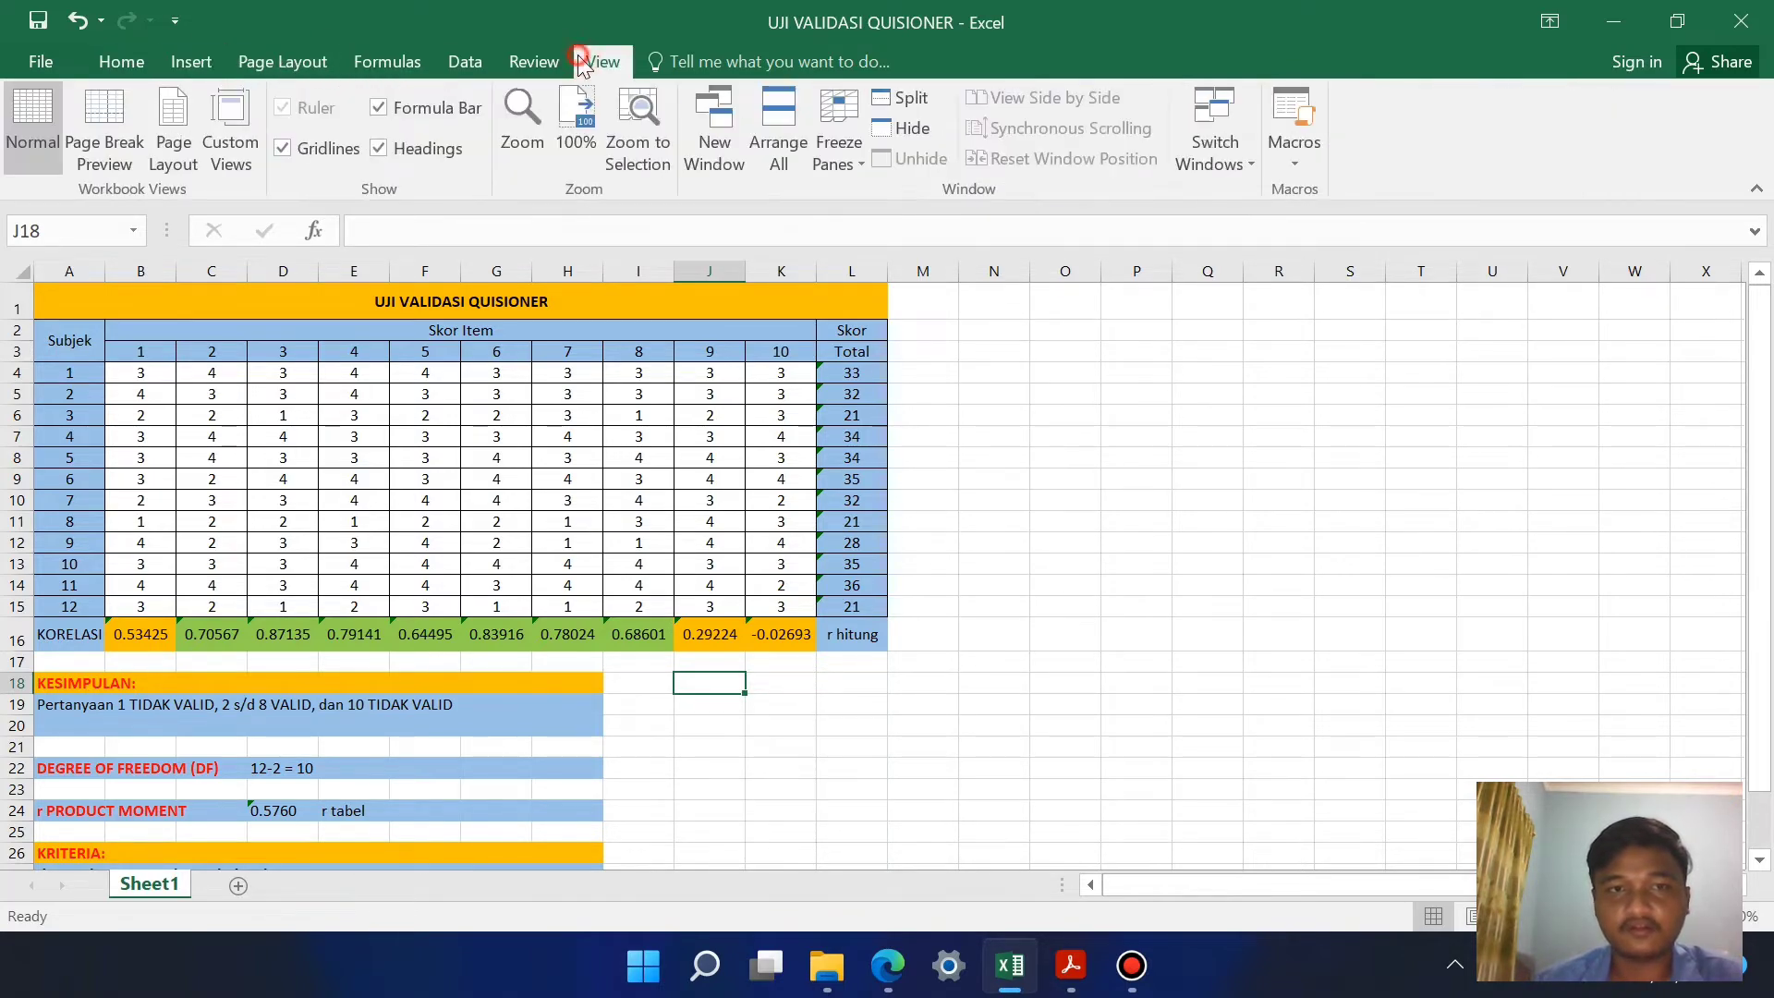
left_click(460, 61)
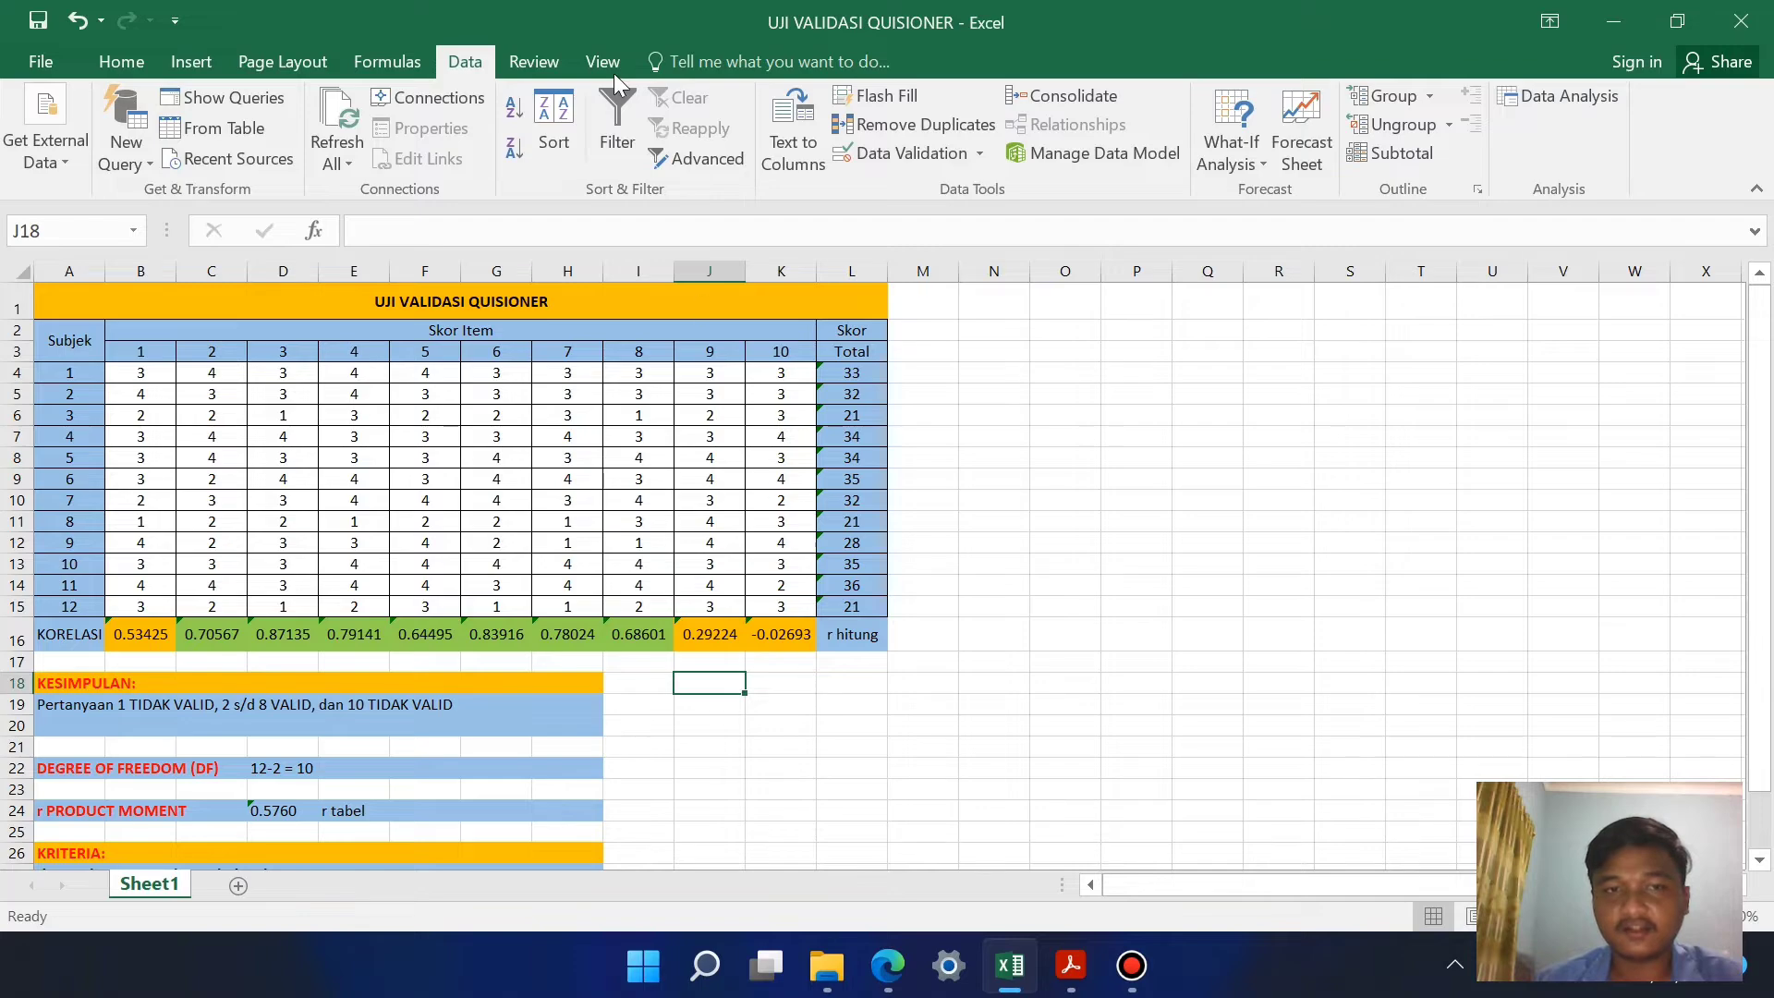
left_click(1556, 92)
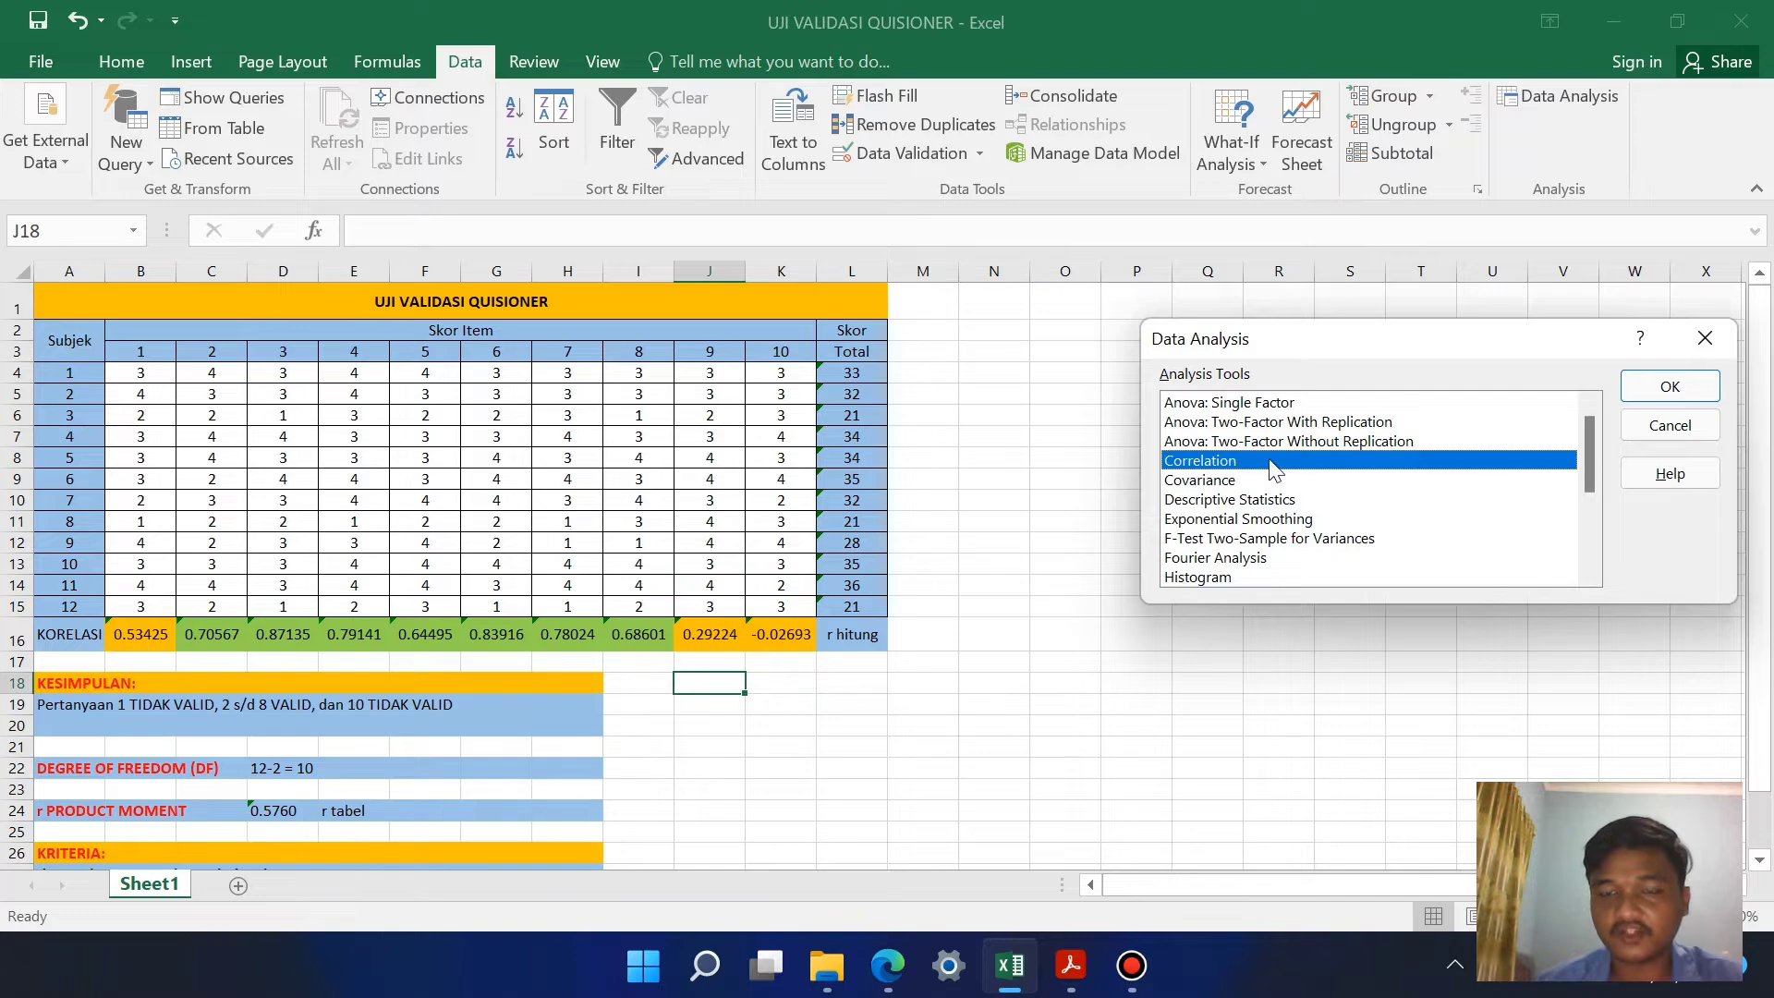
left_click(1670, 388)
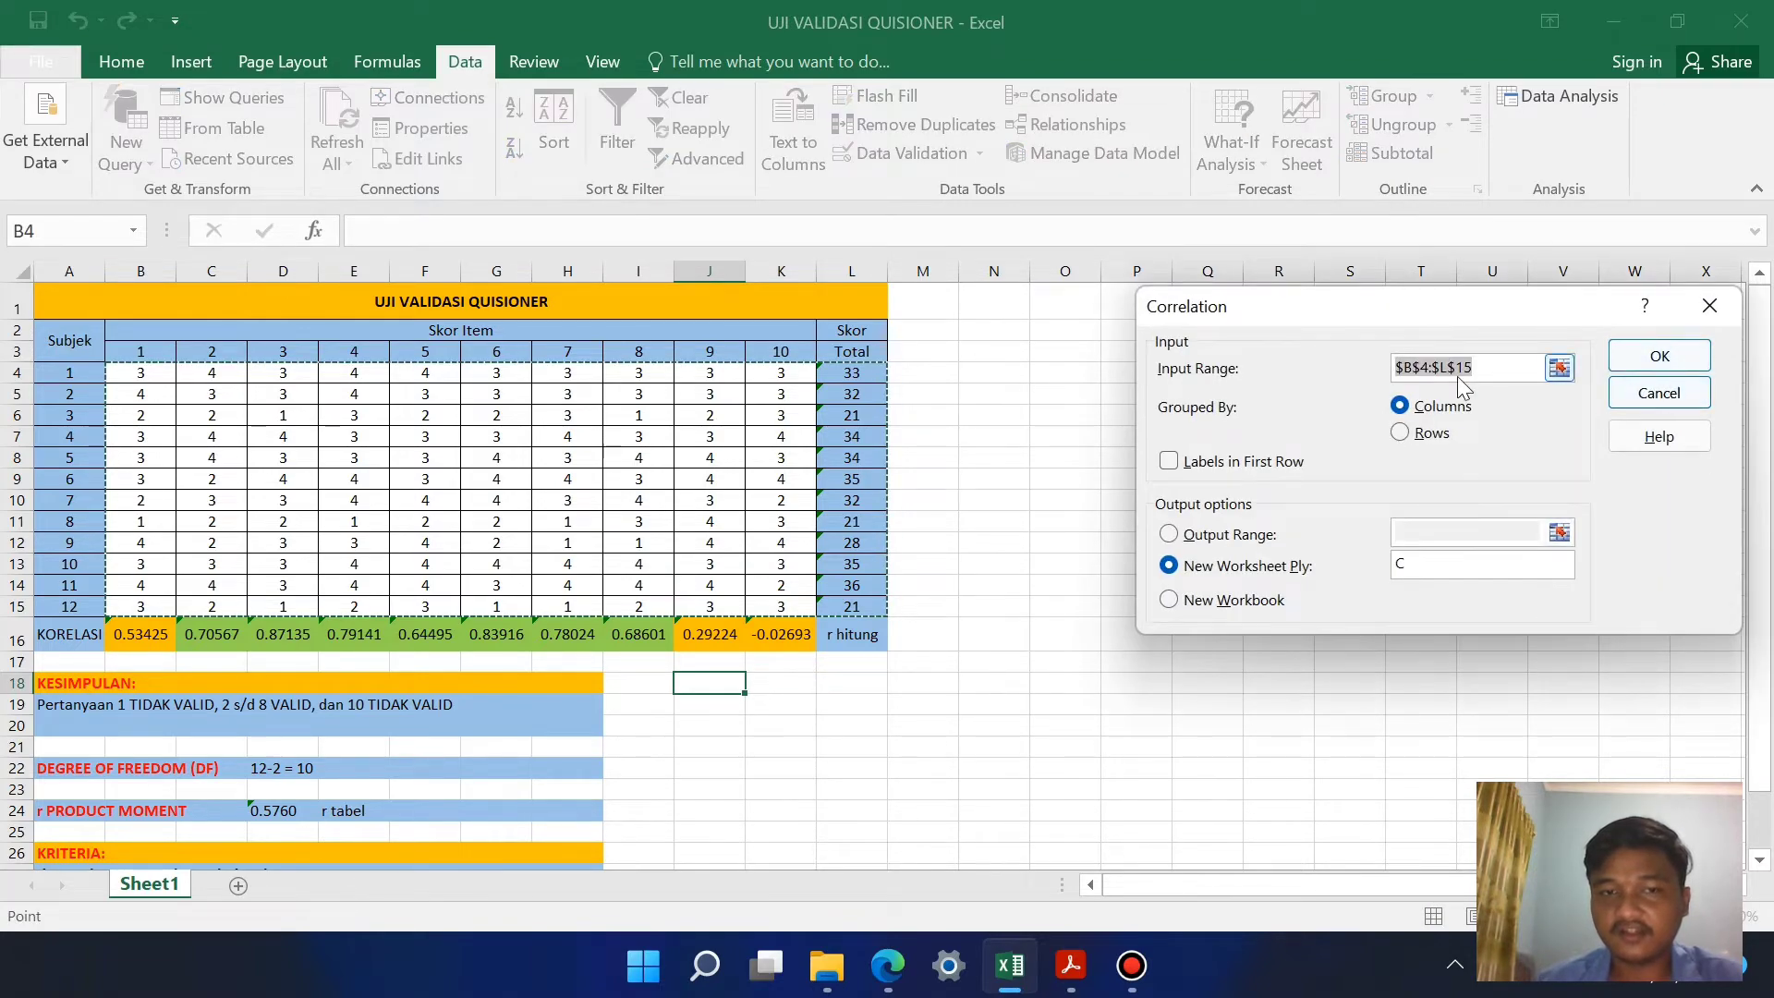
left_click(1453, 566)
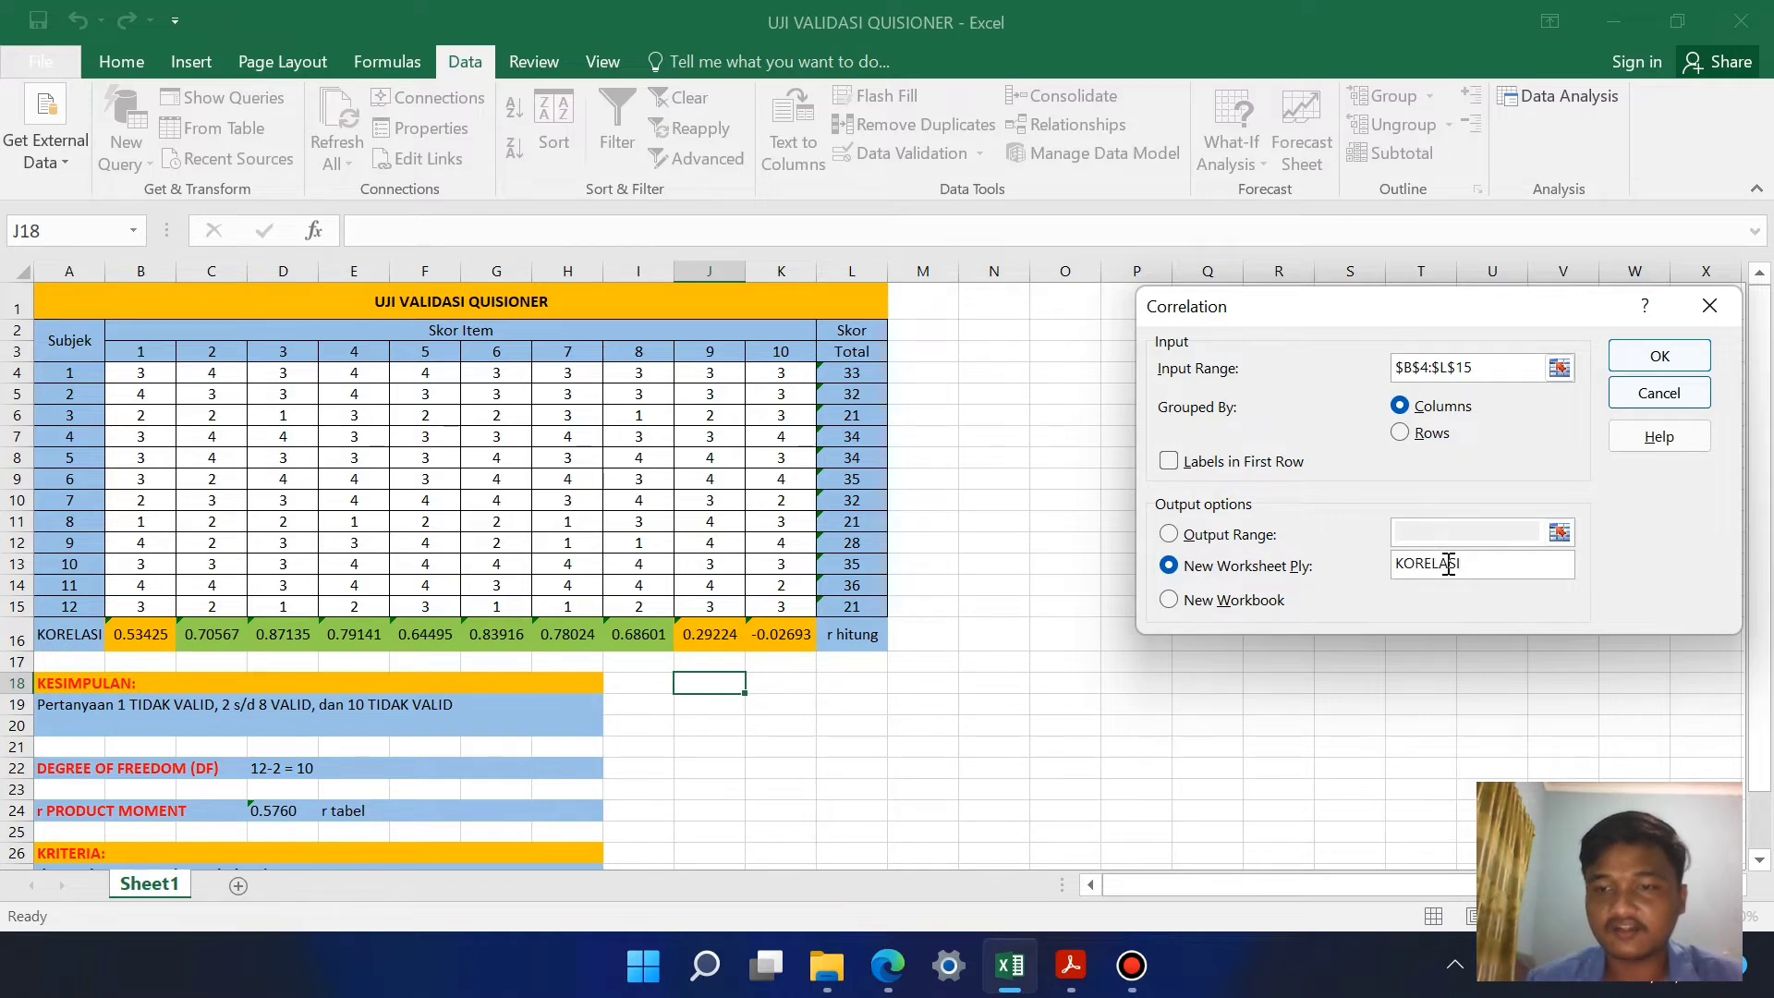
left_click(1657, 358)
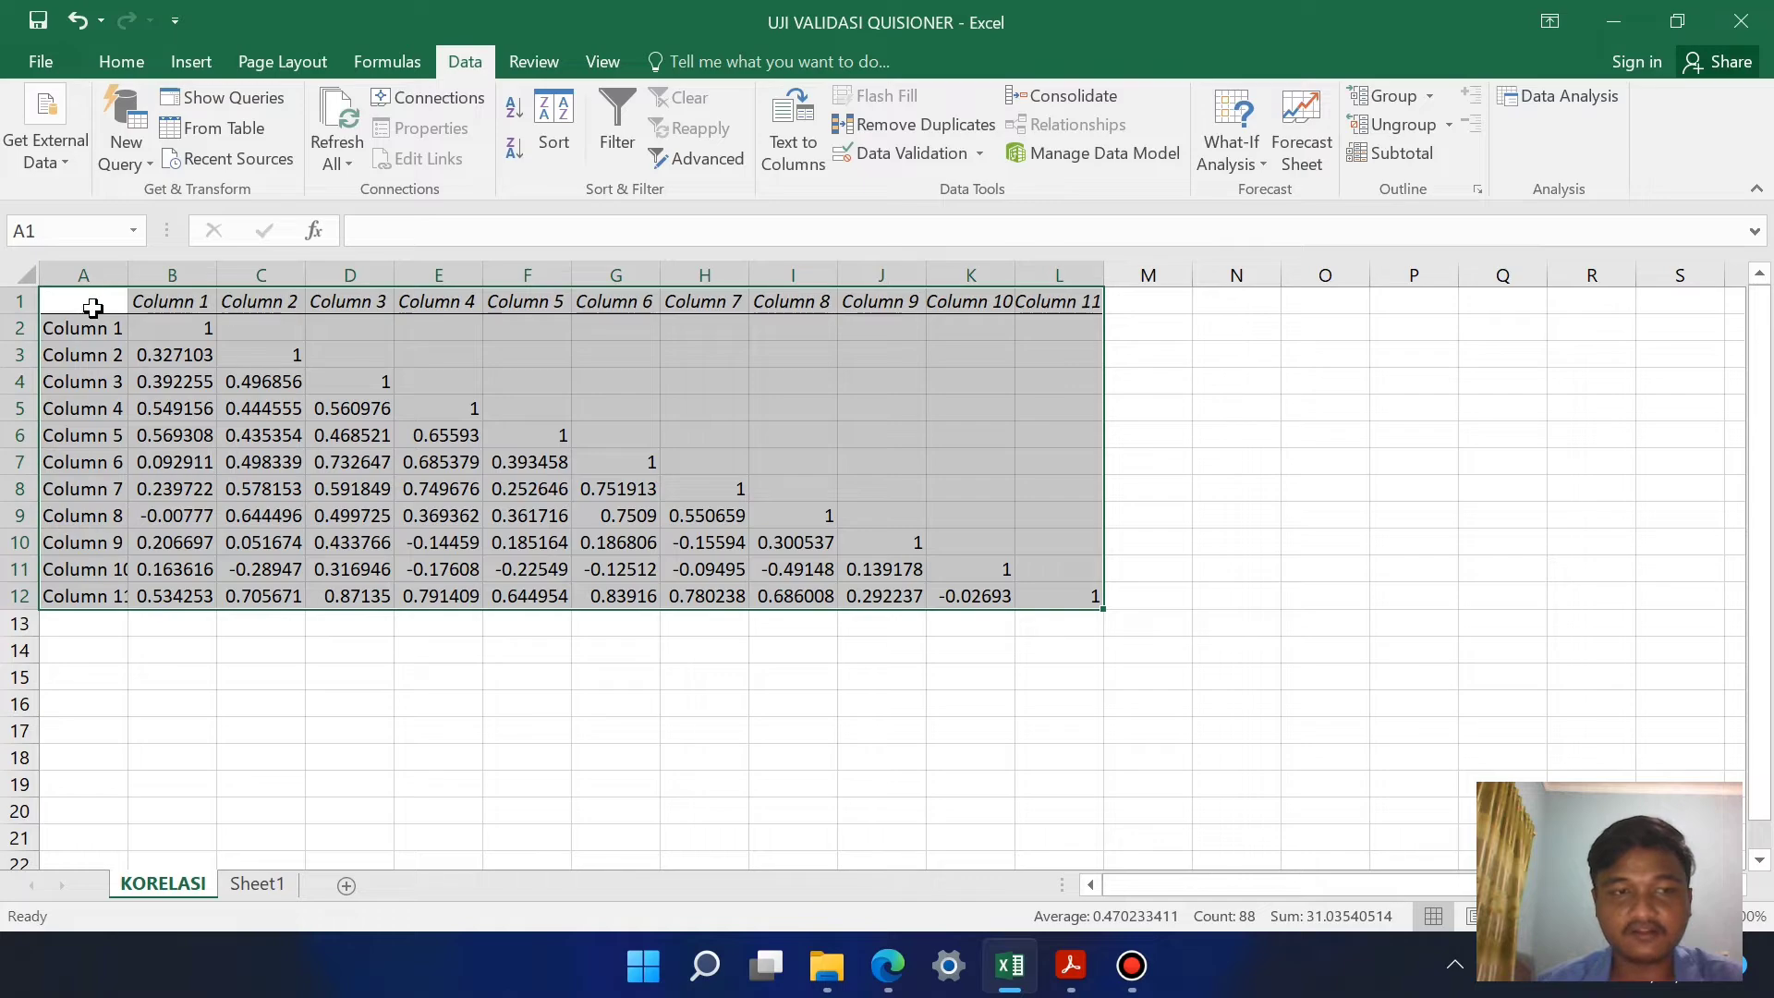
Step: Widen column A of the correlation matrix to fit its labels and check the first coefficient in the Column 11 row
left_click_drag(128, 274, 148, 274)
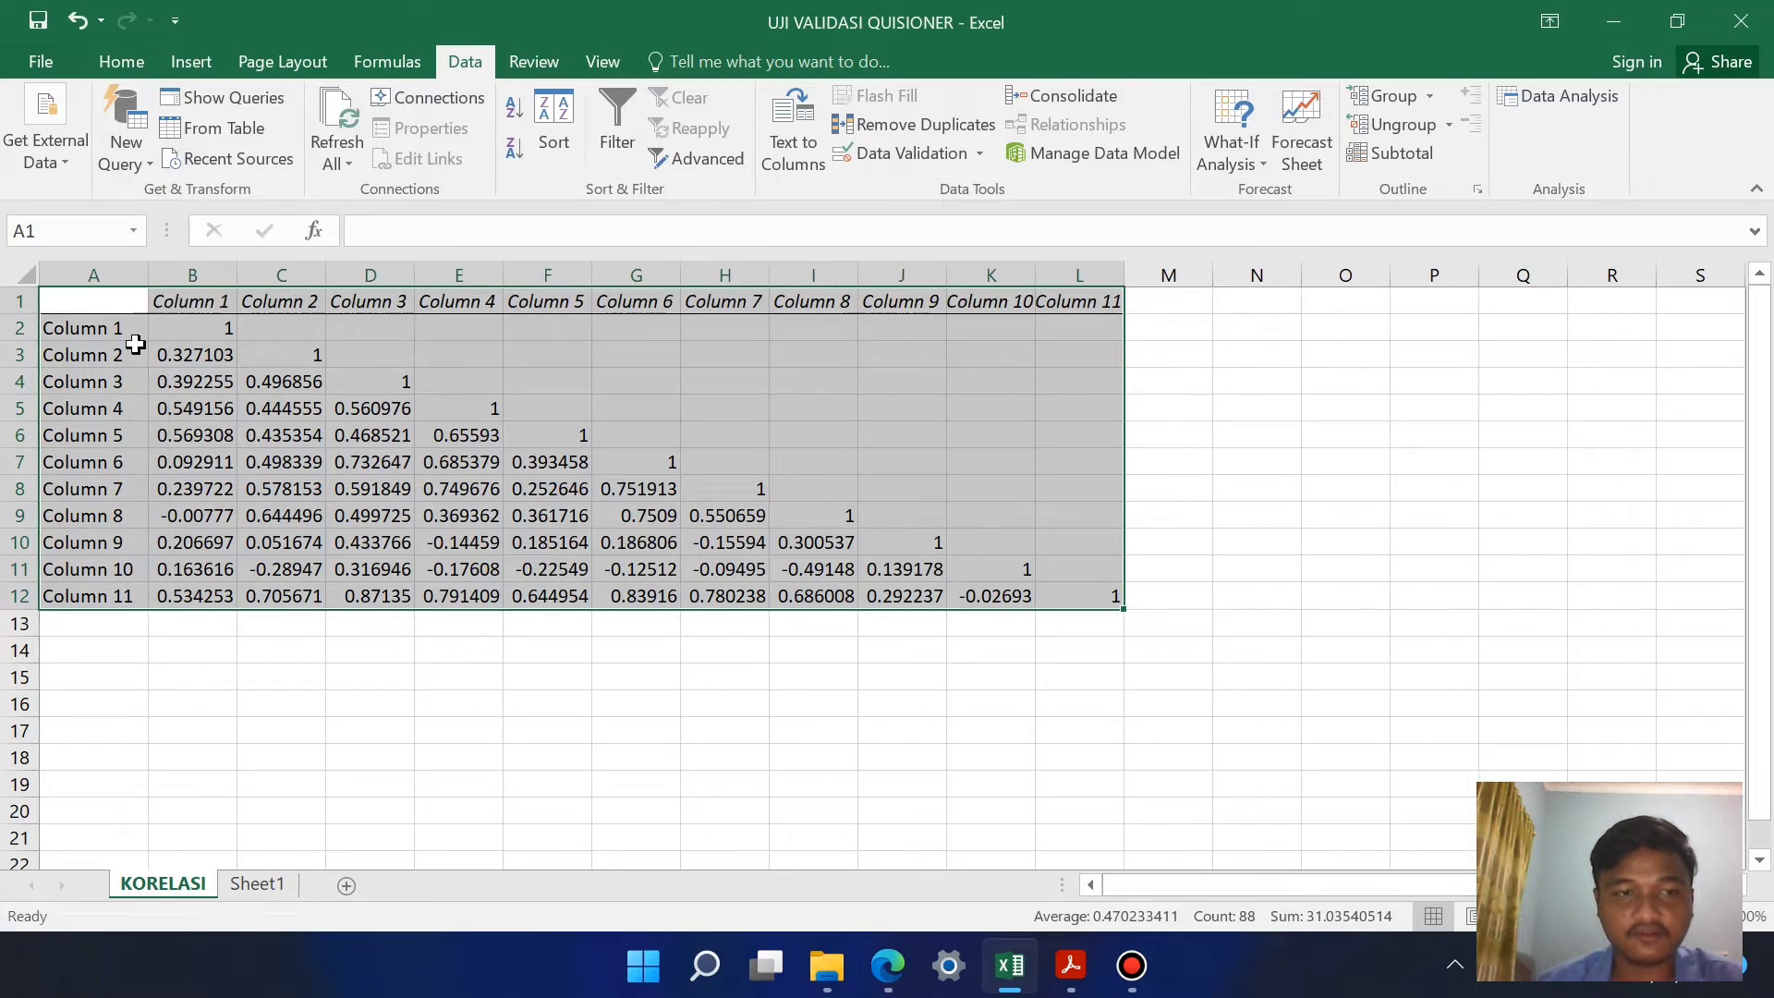
left_click(204, 596)
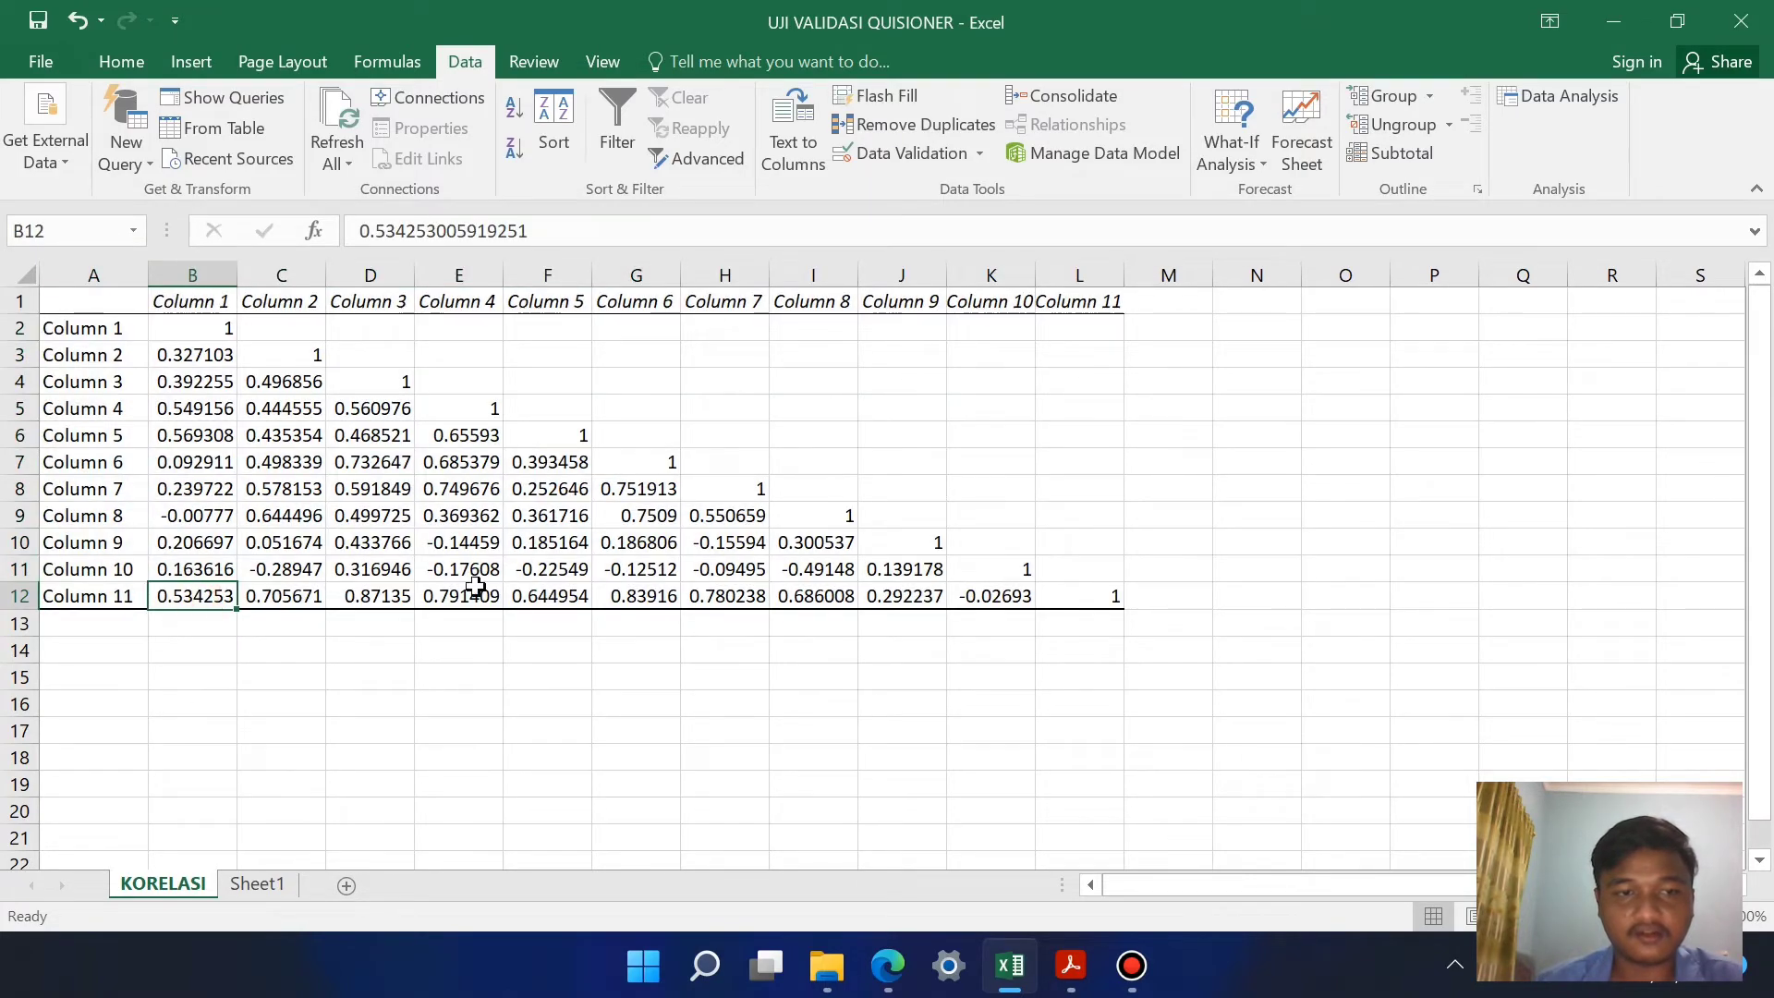
left_click(158, 647)
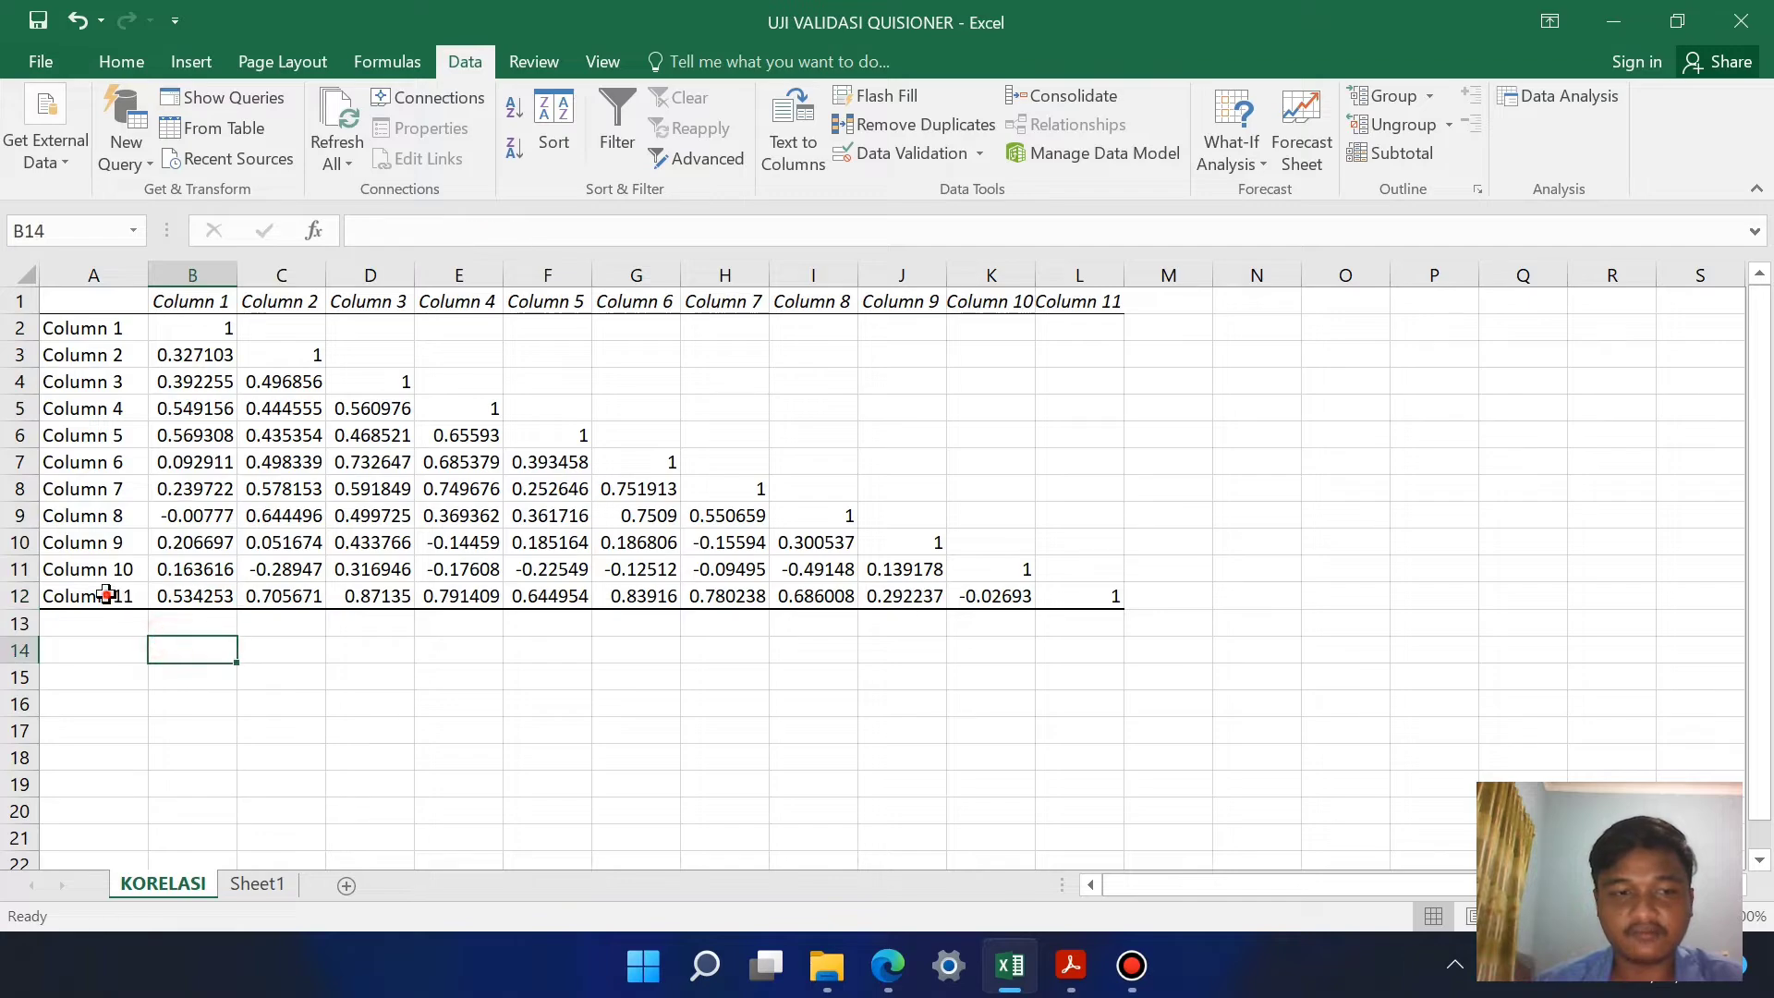
Step: Copy the Column 11 row, A12:L12, from the KORELASI sheet and go to the empty rows below KRITERIA on Sheet1
left_click_drag(55, 596, 1113, 596)
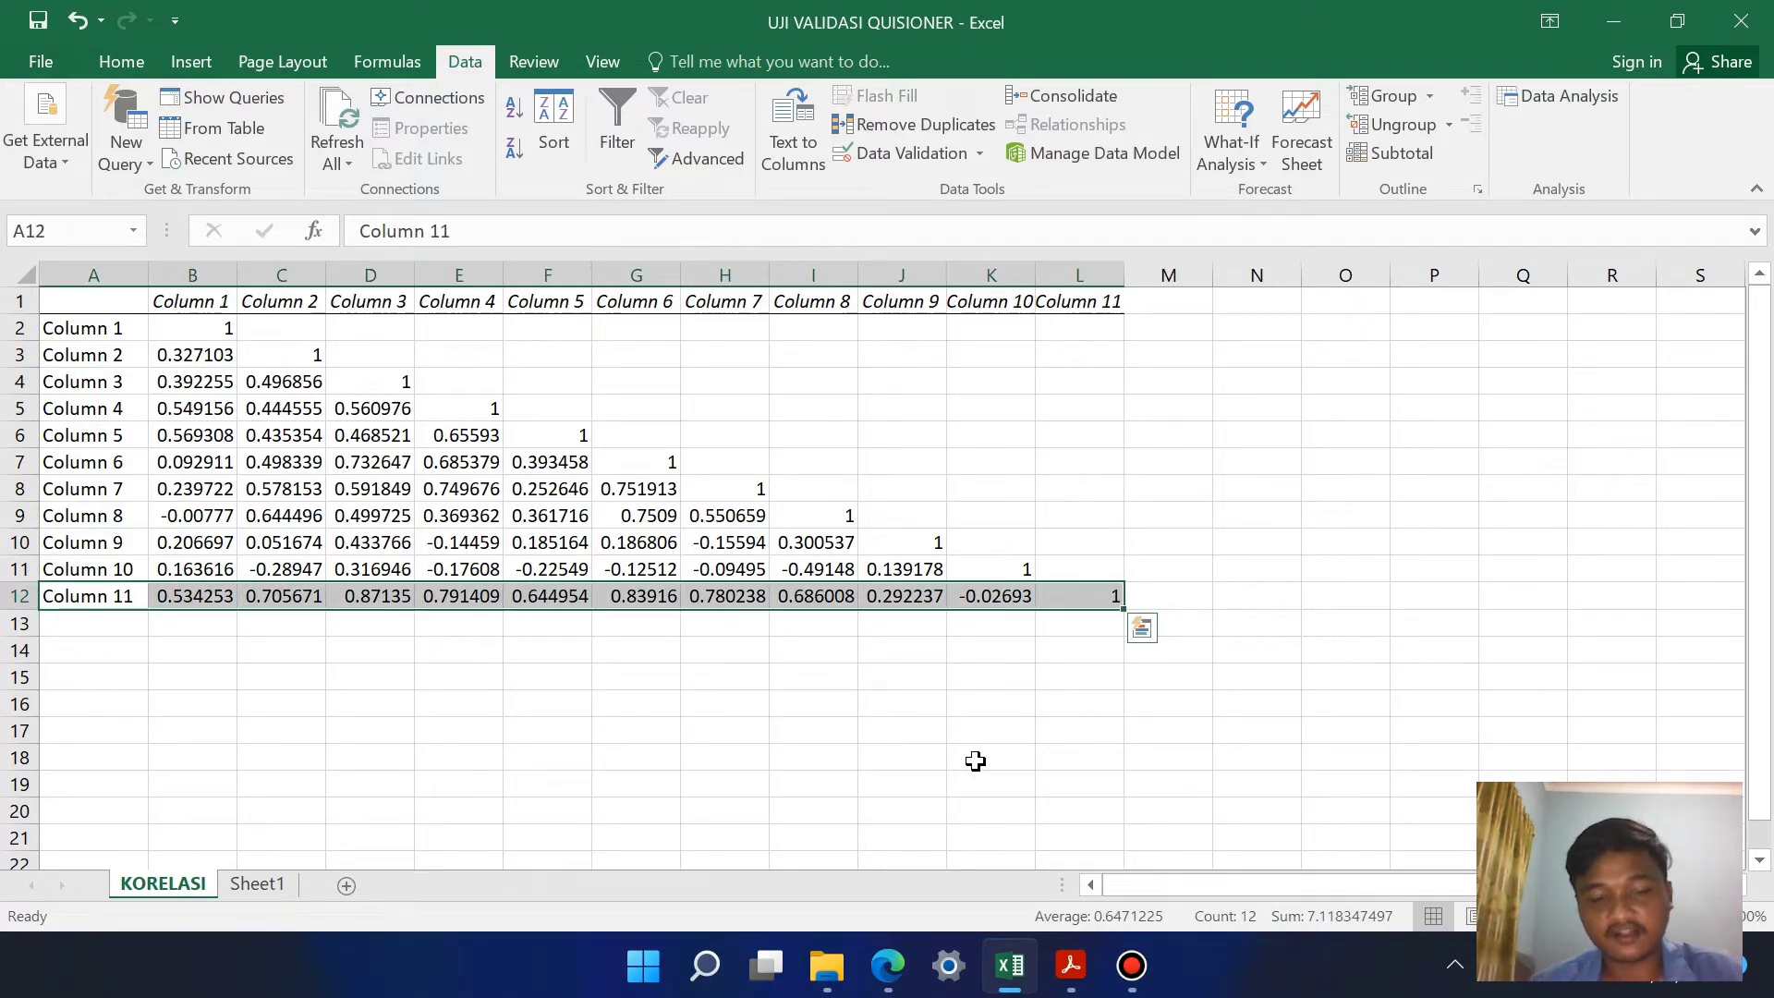
key("ctrl+c")
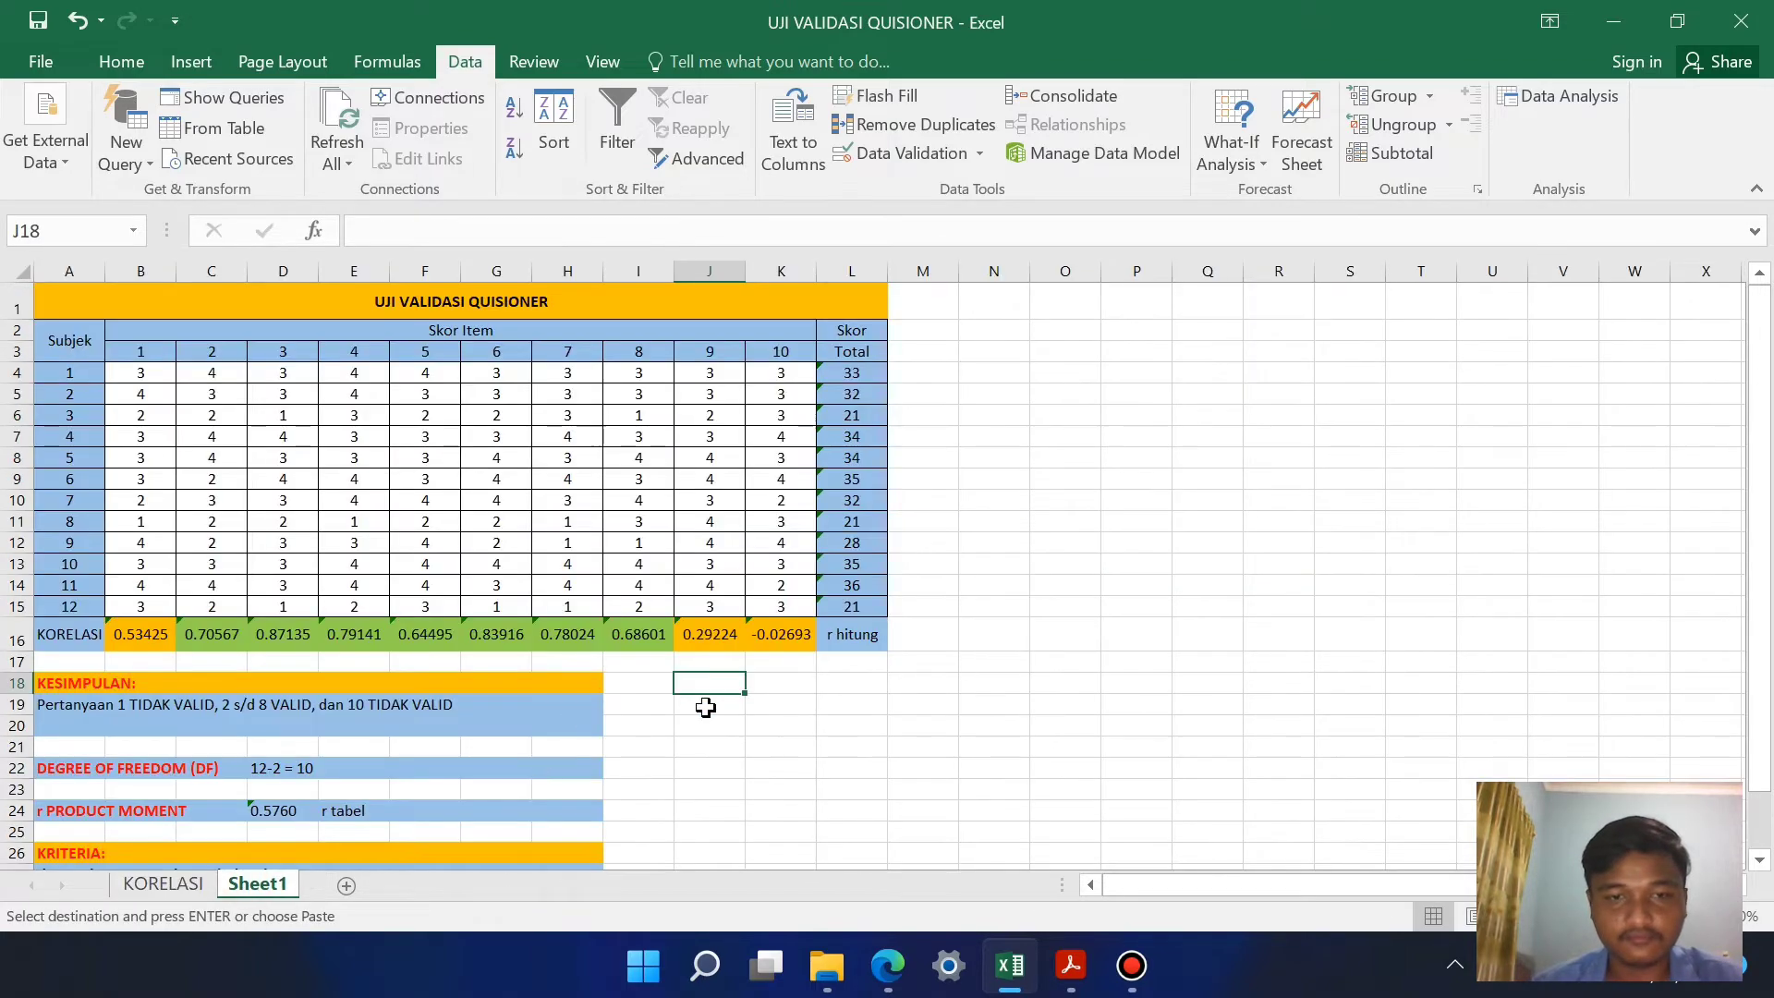
scroll(699, 702, "down", 1)
scroll(700, 702, "down", 1)
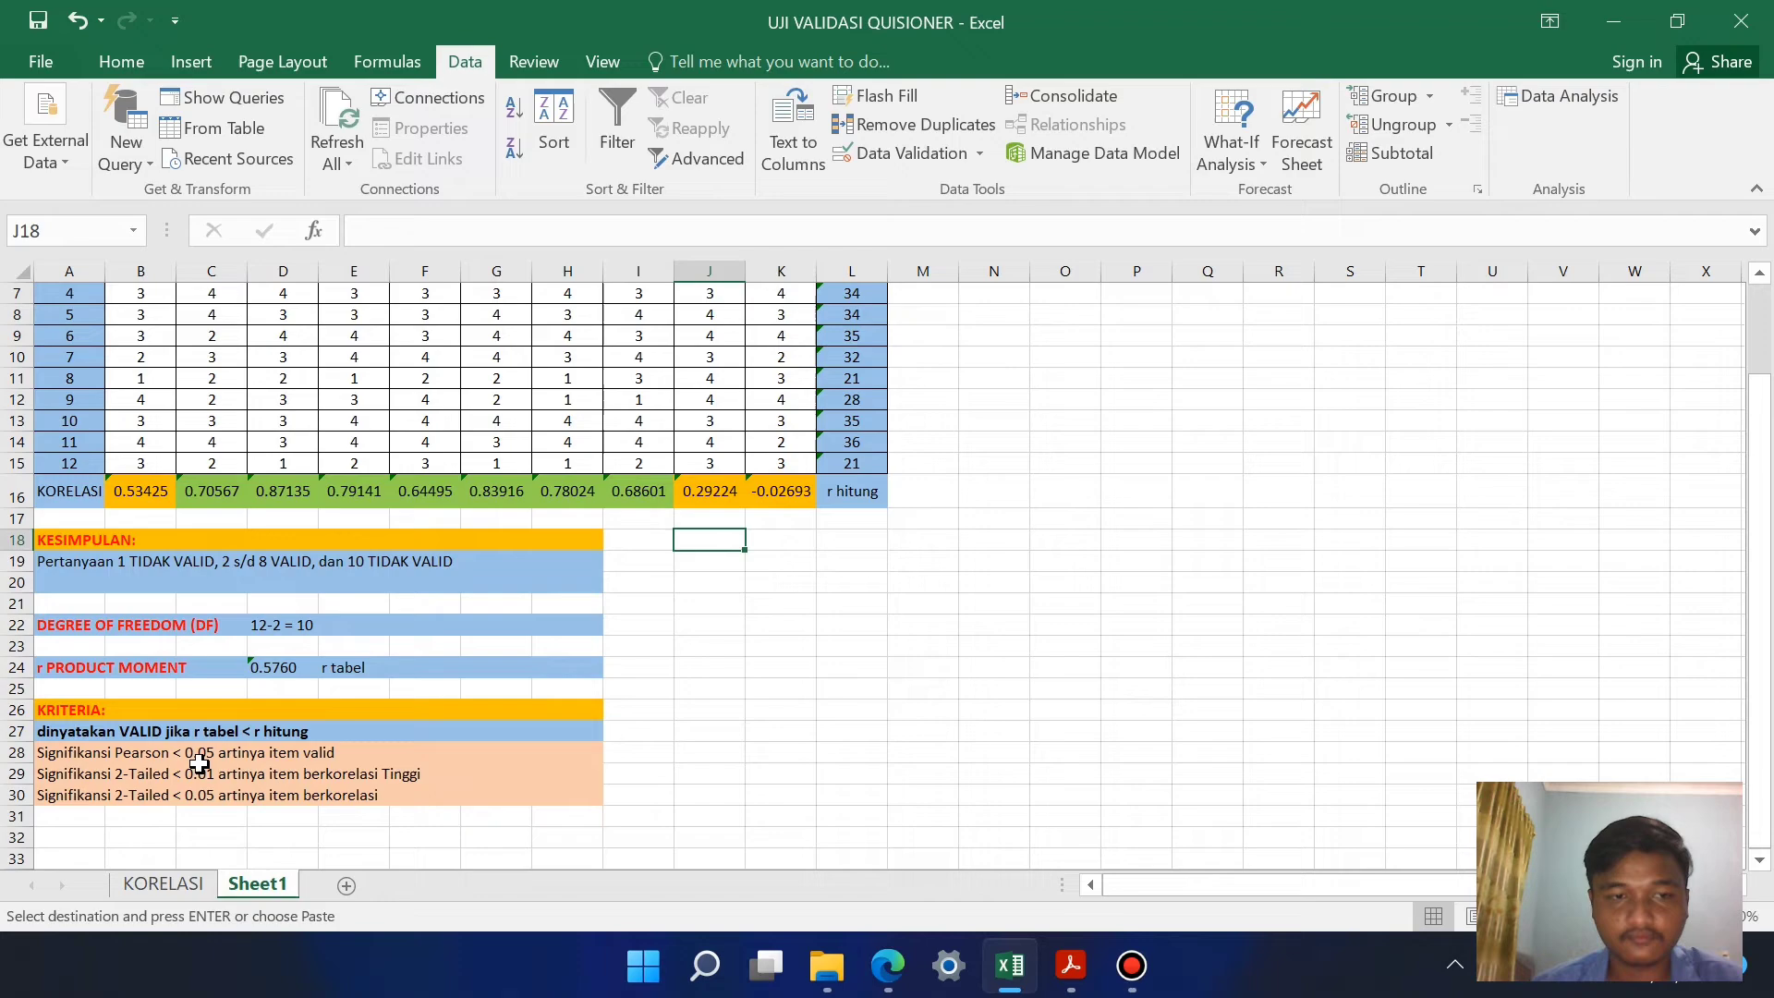
left_click(151, 836)
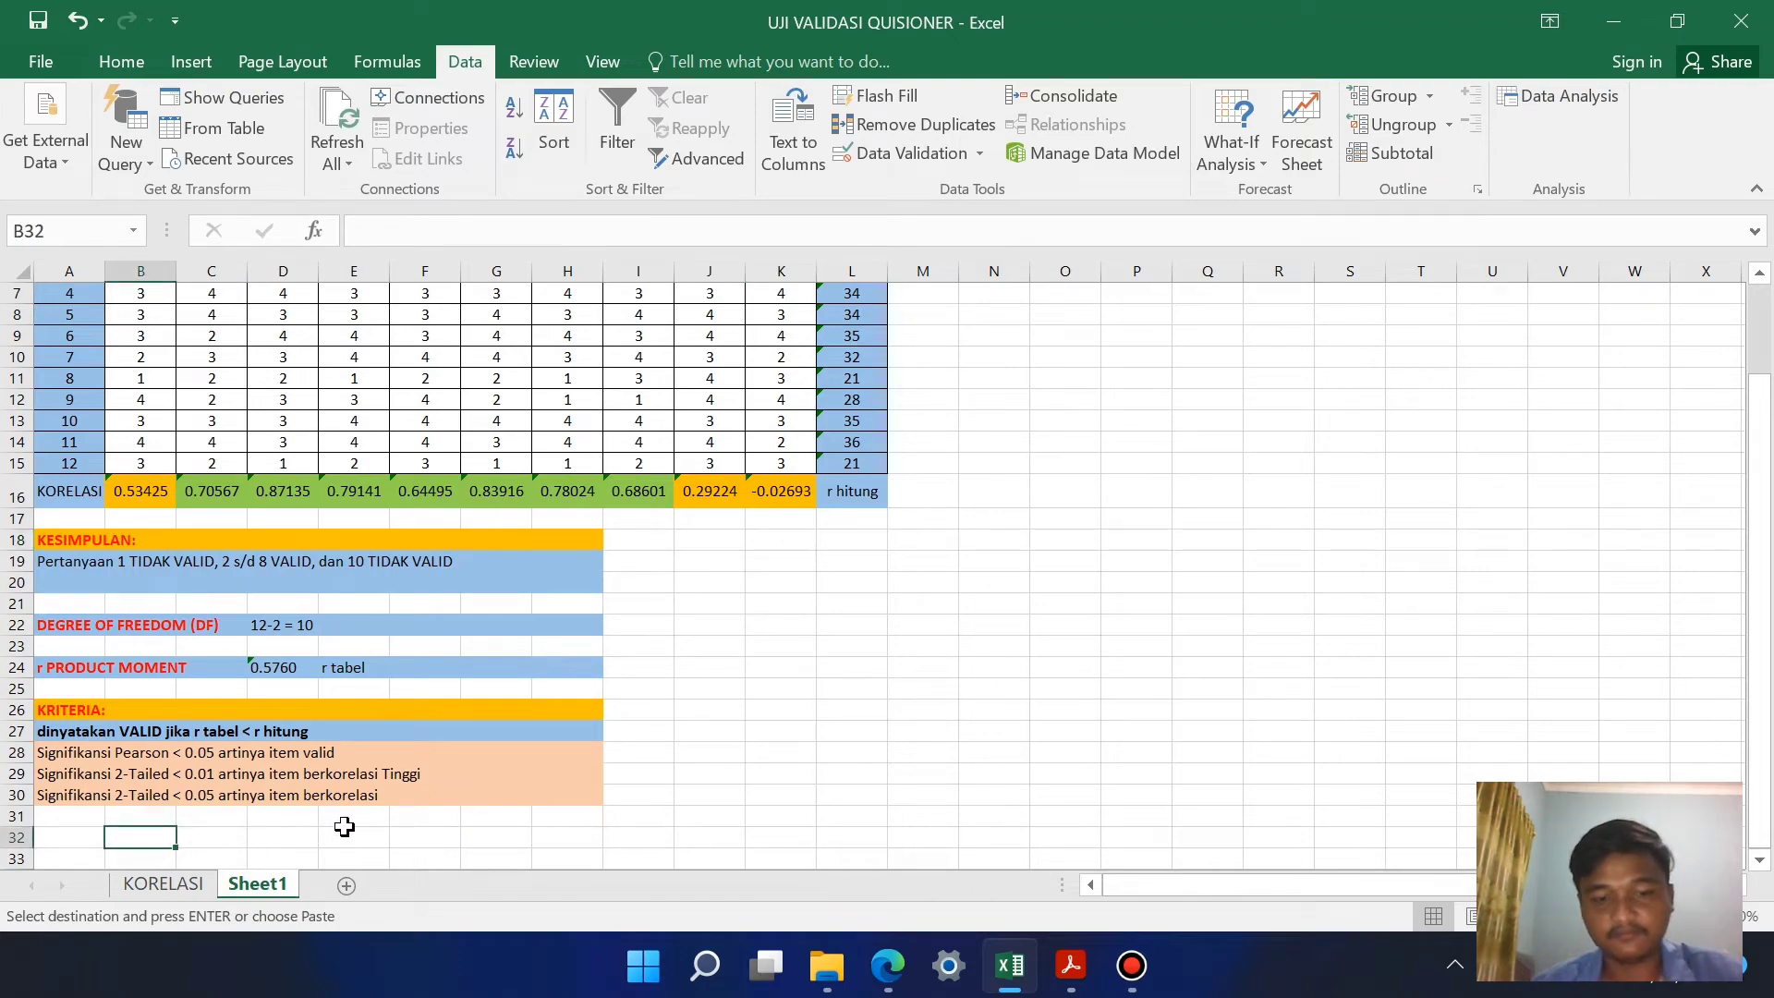
key("ctrl+v")
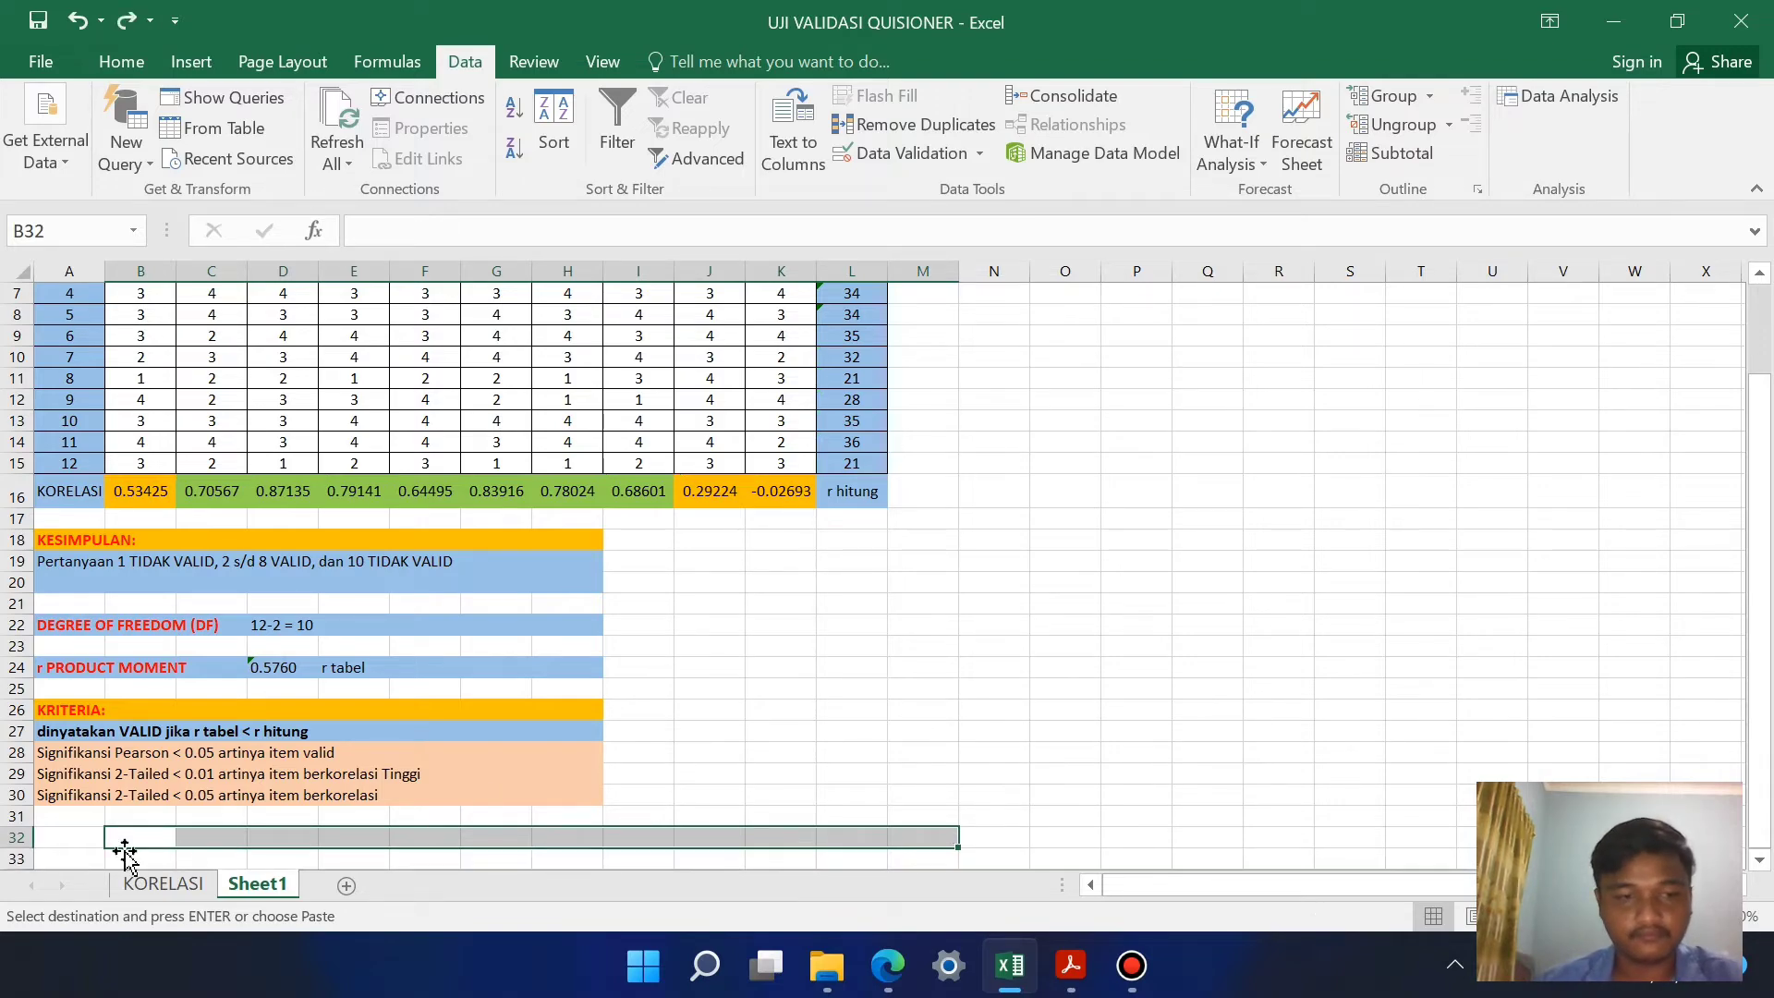
key("ctrl+z")
Step: Paste the copied Column 11 correlations into row 32 of Sheet1, starting at A32
left_click(81, 838)
key("ctrl+v")
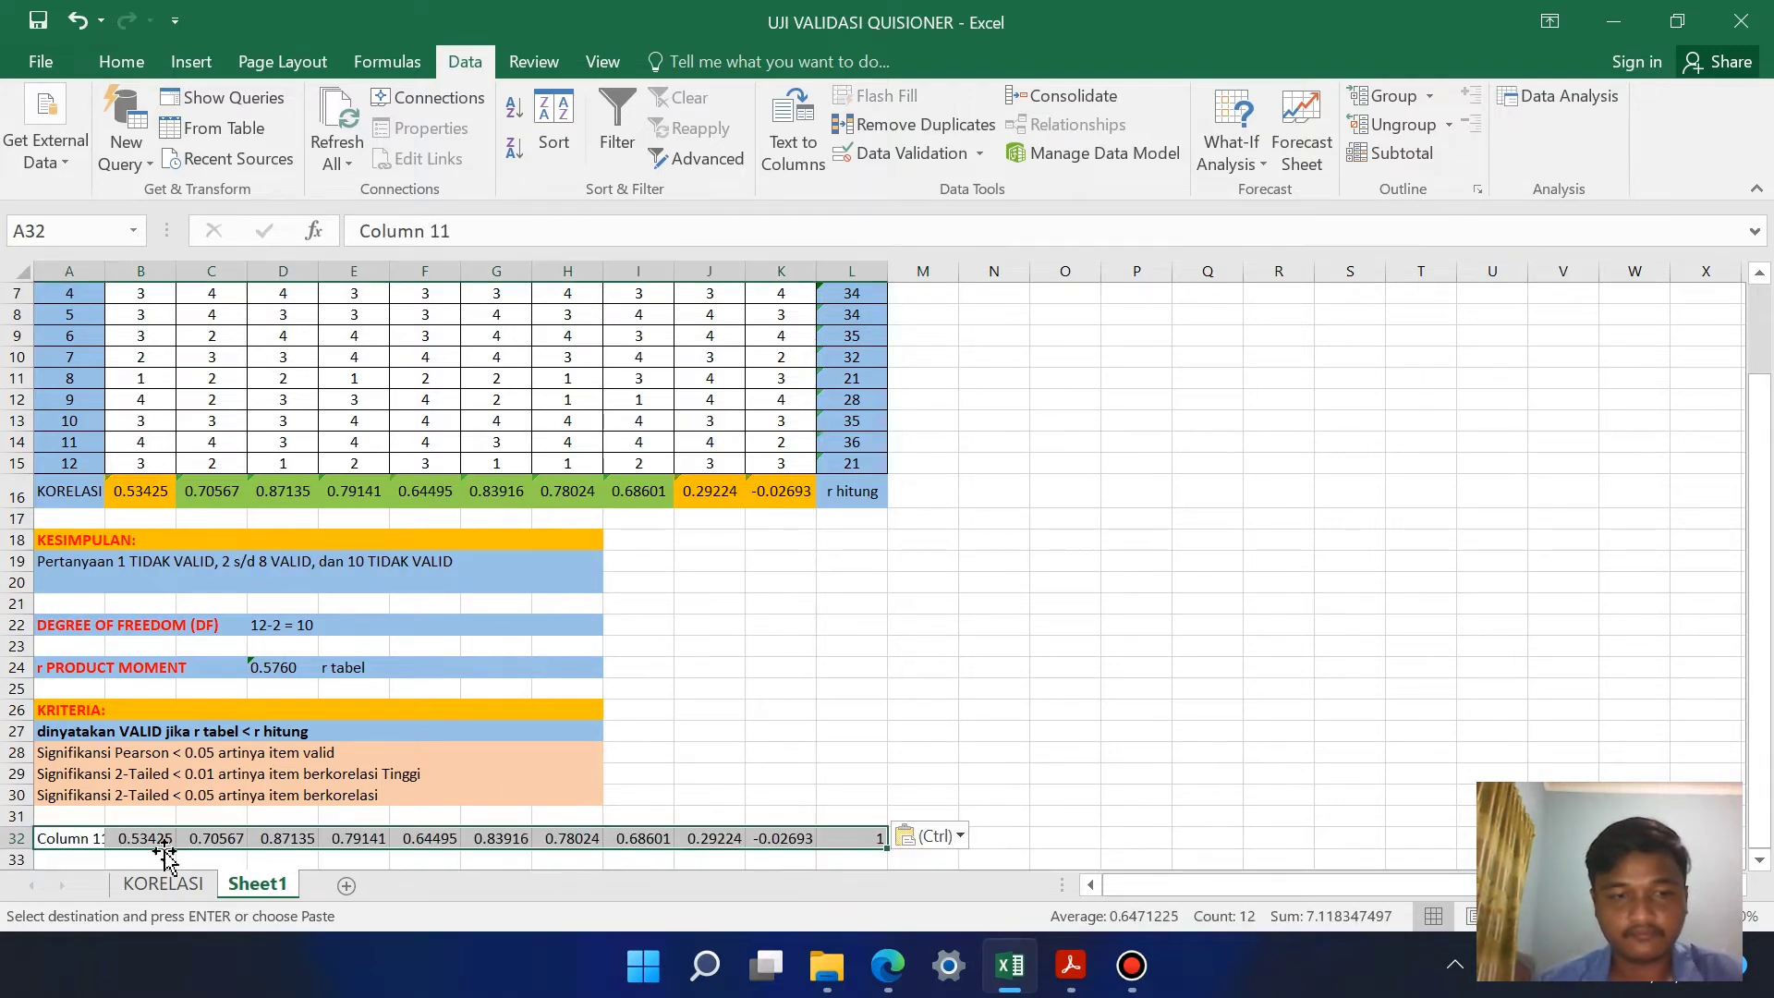
left_click(976, 726)
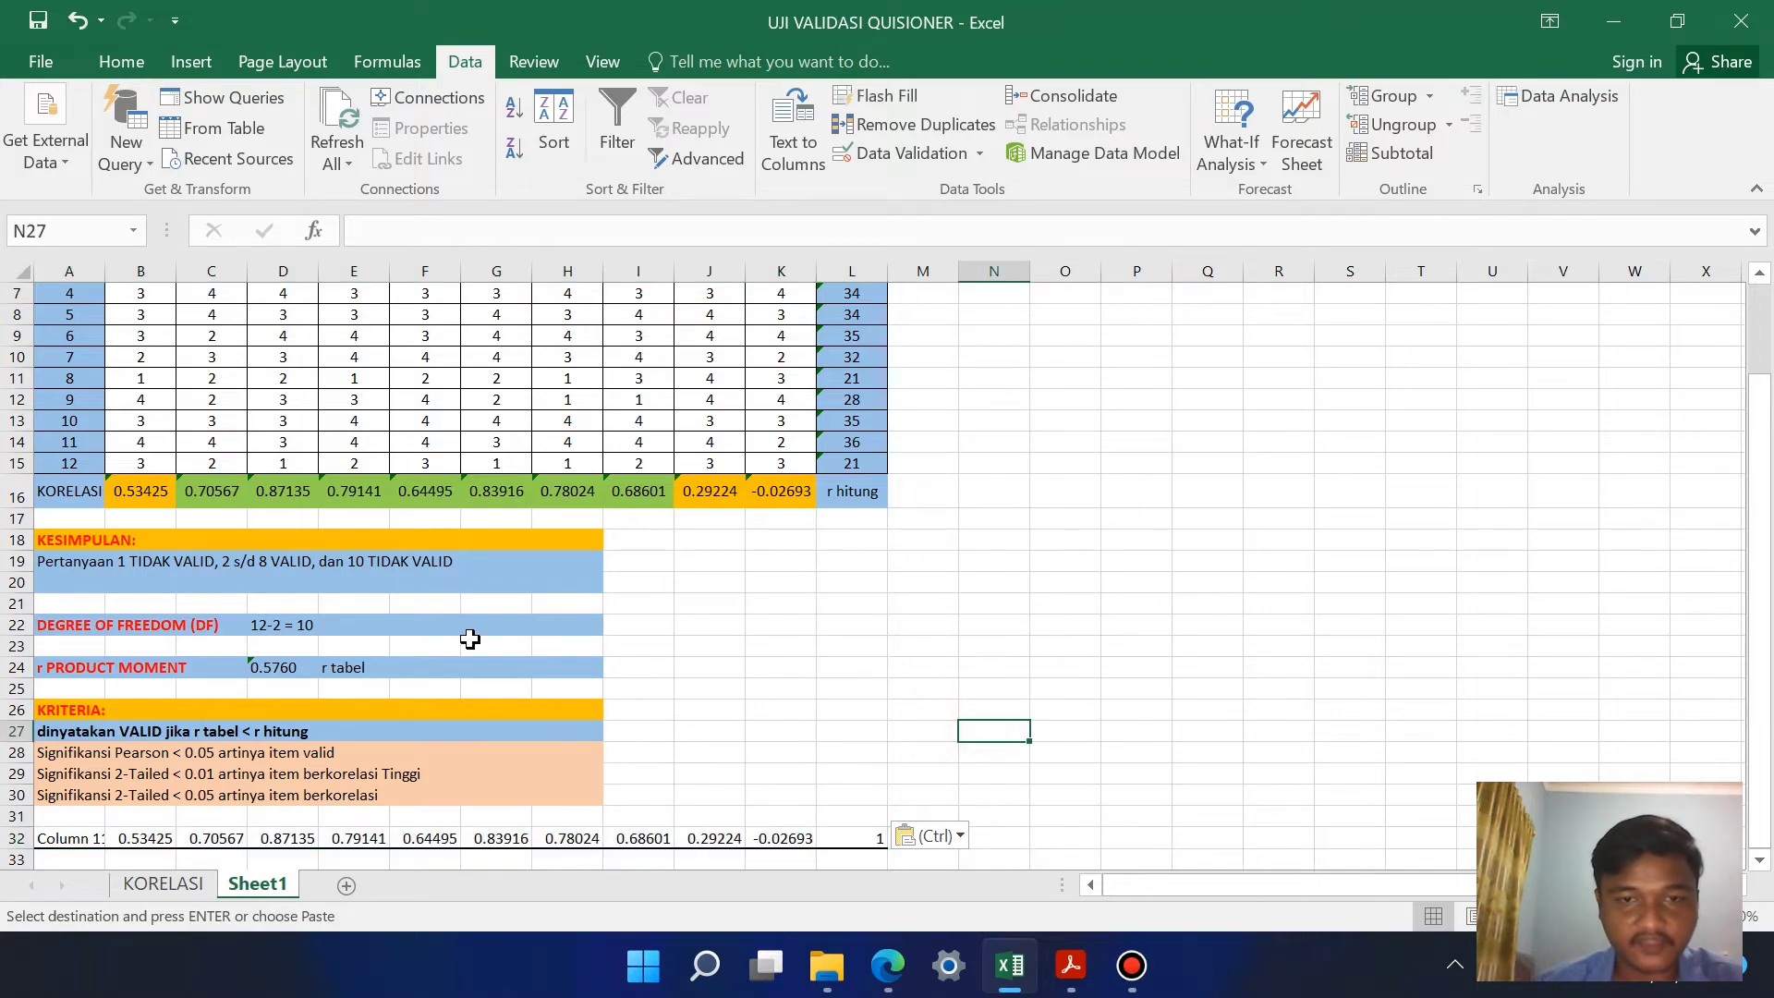
Step: Compare the pasted correlations of items 1, 9 and 10 in row 32 with those in row 16
scroll(237, 568, "down", 1)
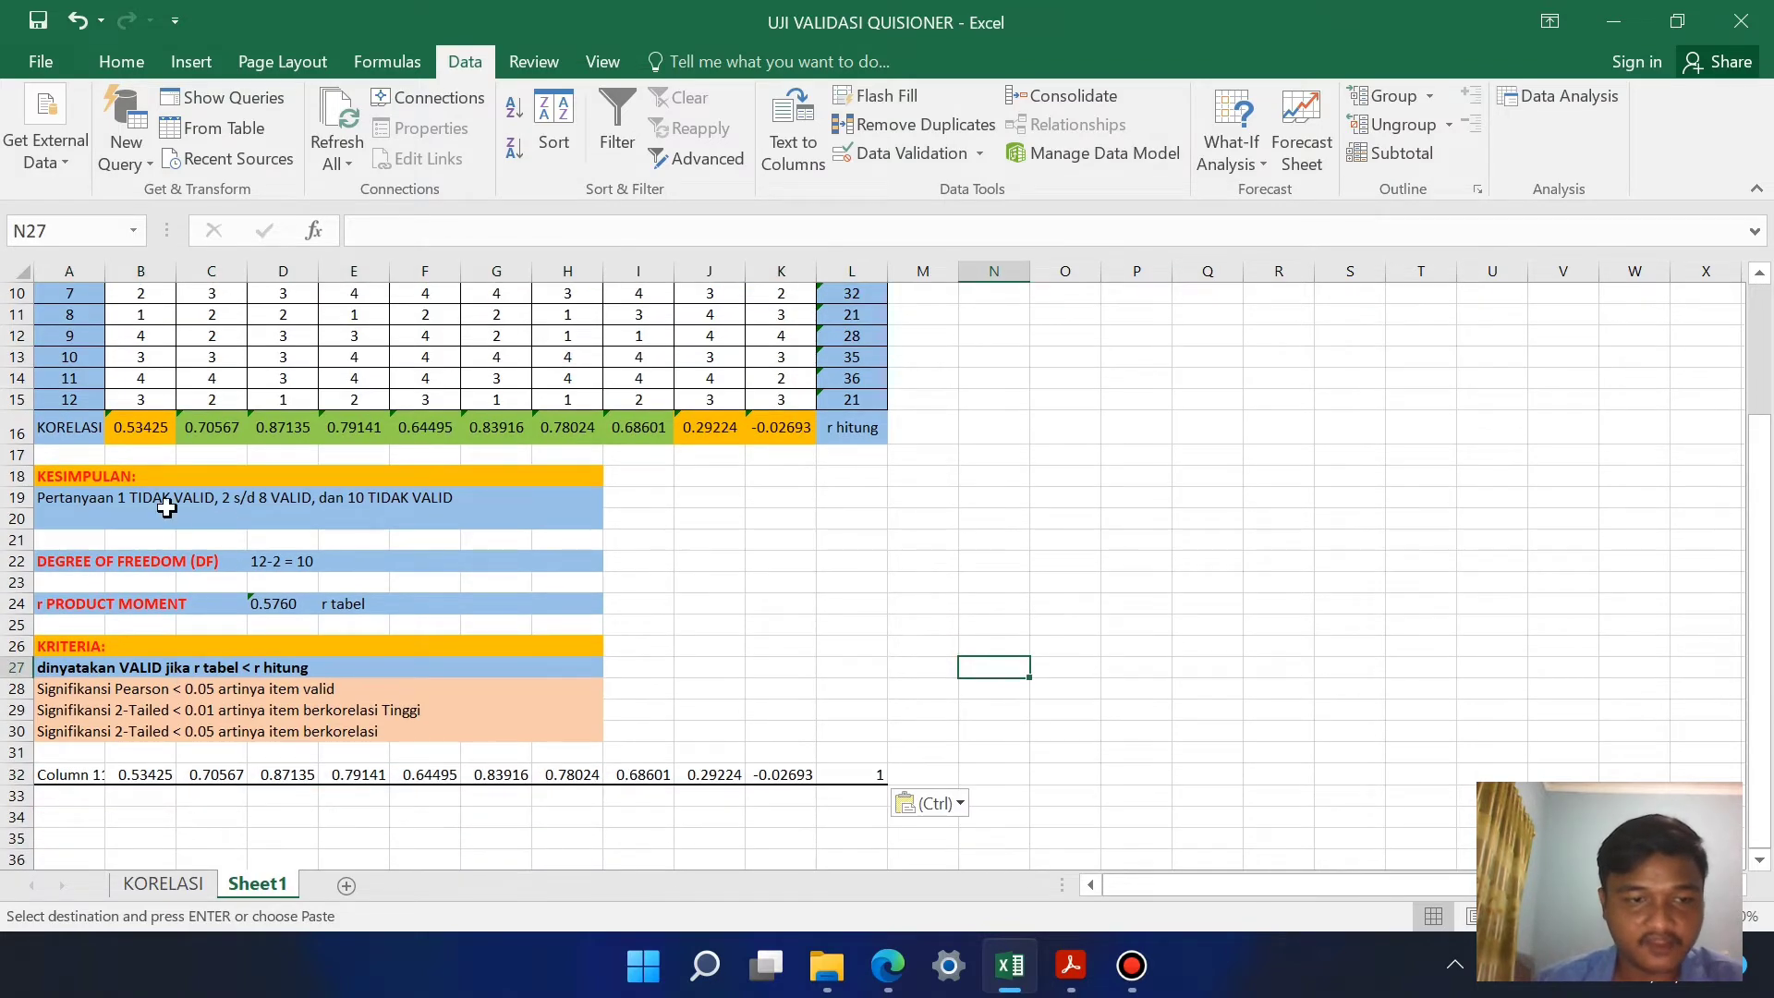
left_click(139, 774)
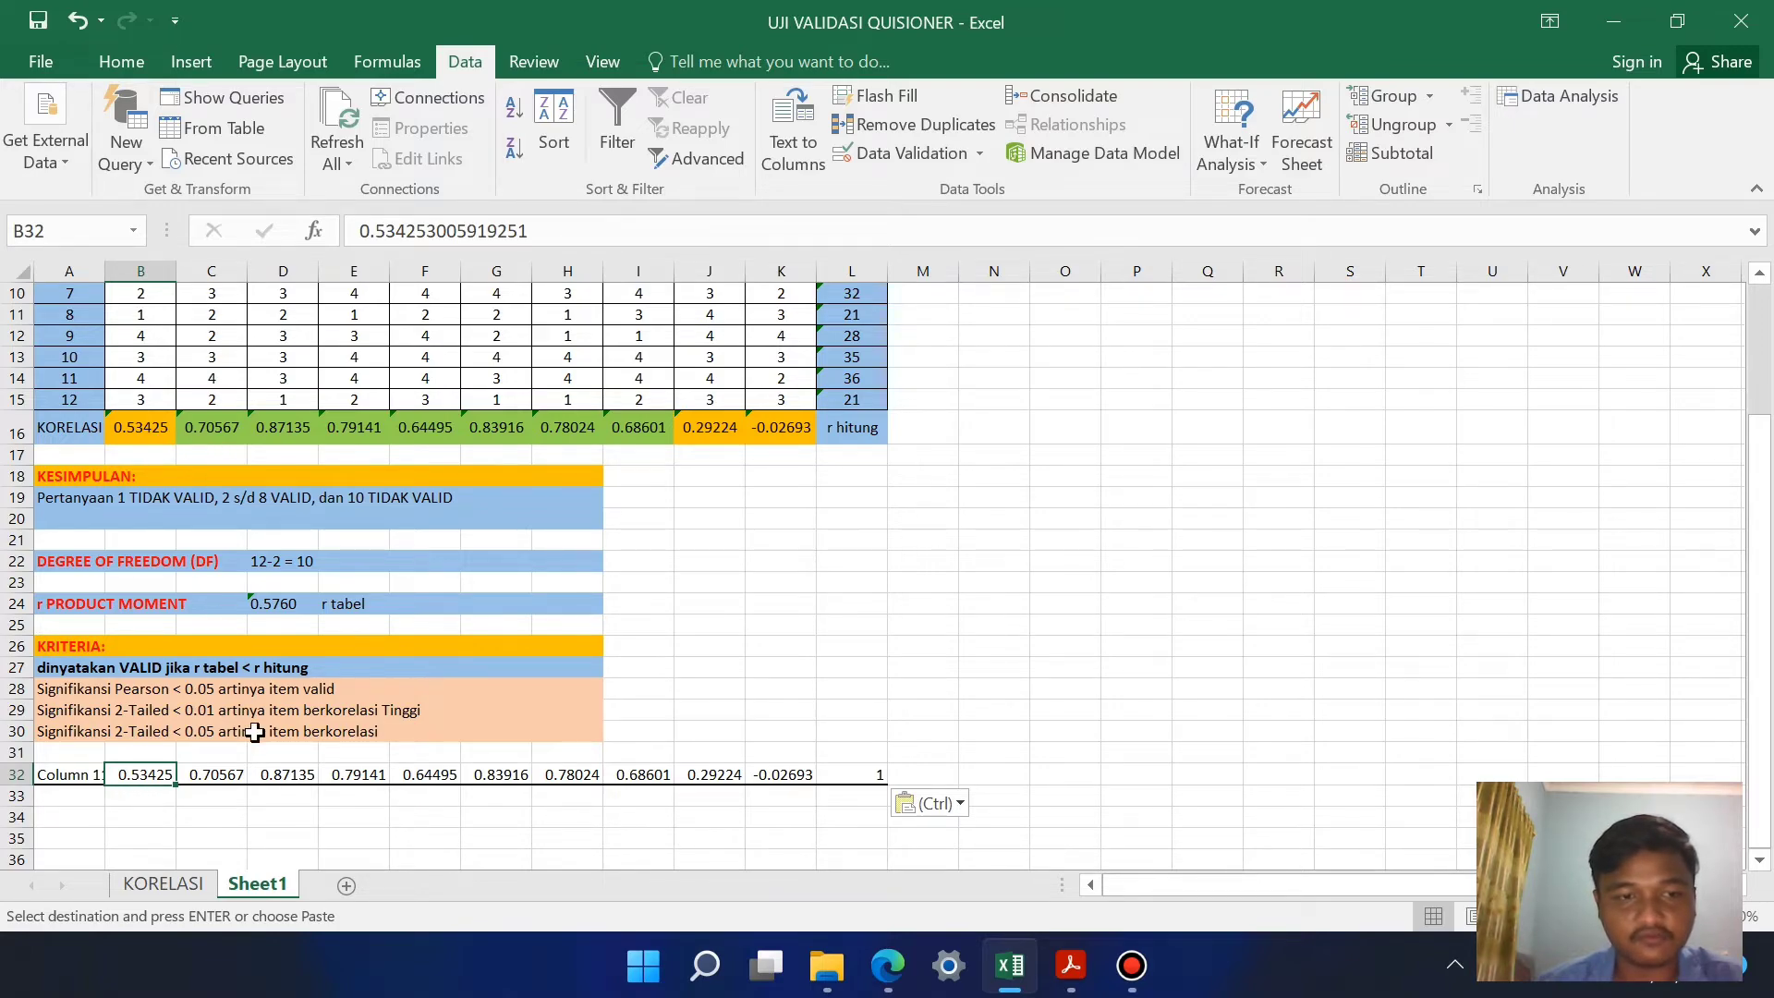
left_click(772, 775)
left_click(701, 781)
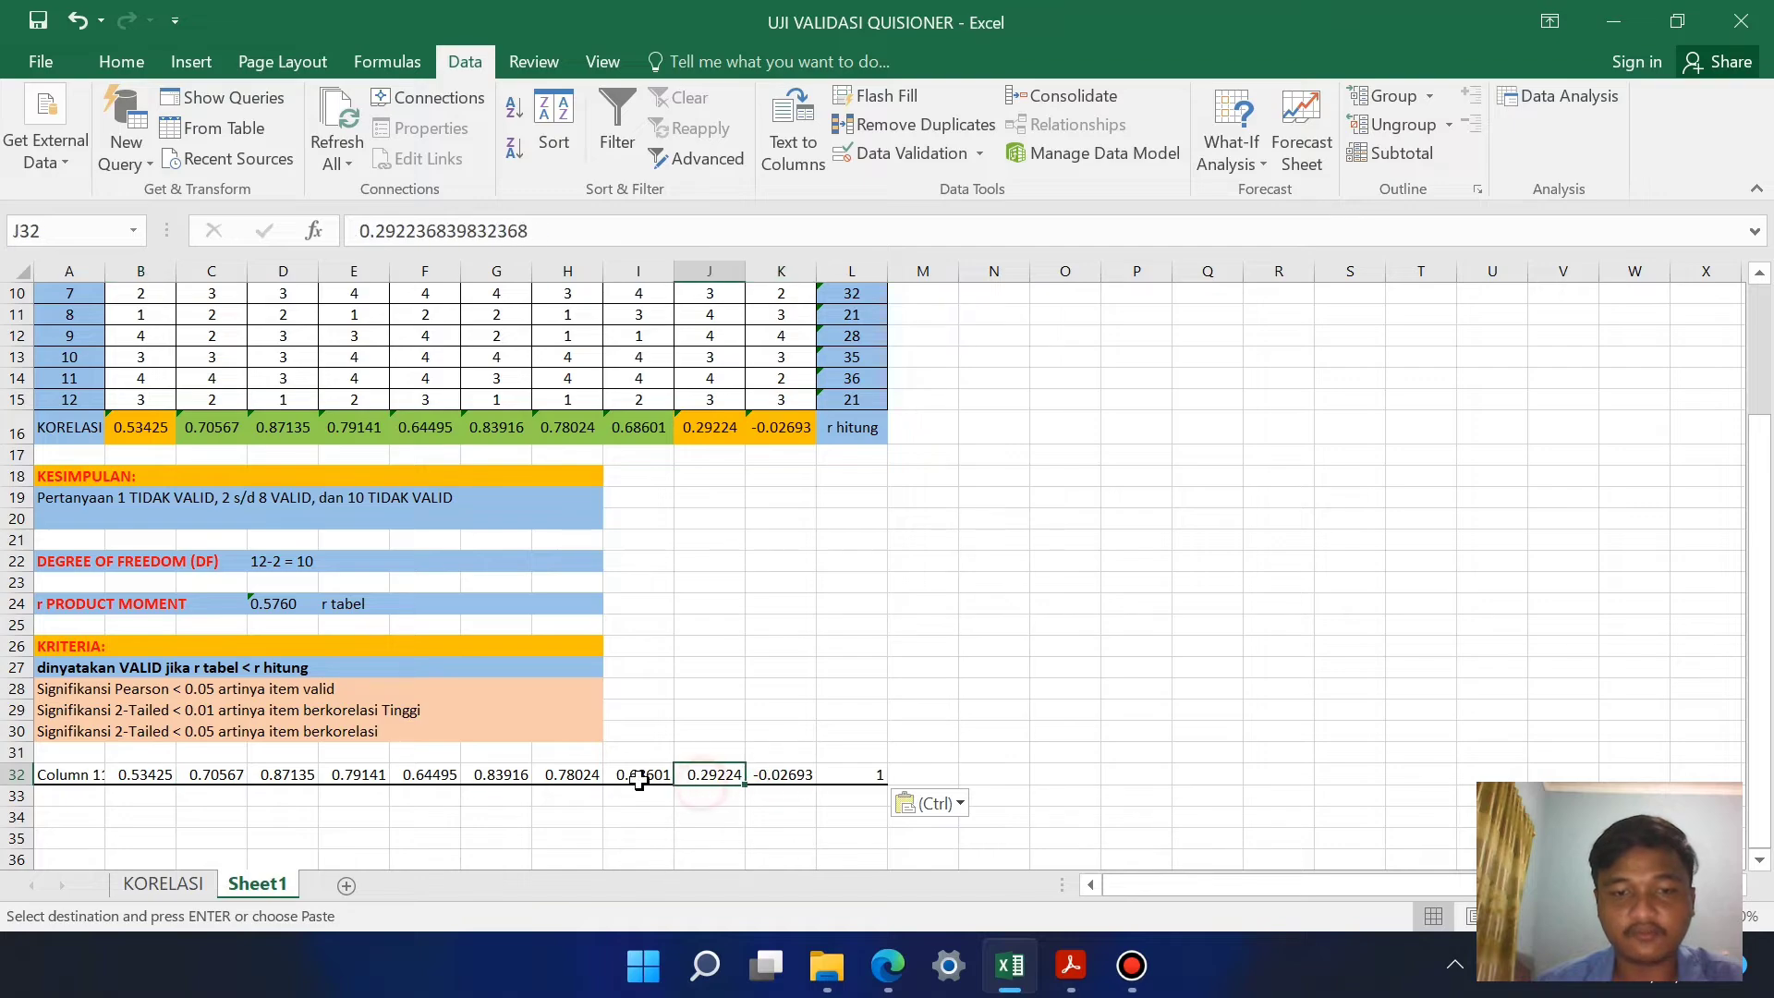
Step: Select the item and total scores B4:L15 on Sheet1 and compare them with the data set in the SPSS Data Editor
left_click(640, 781)
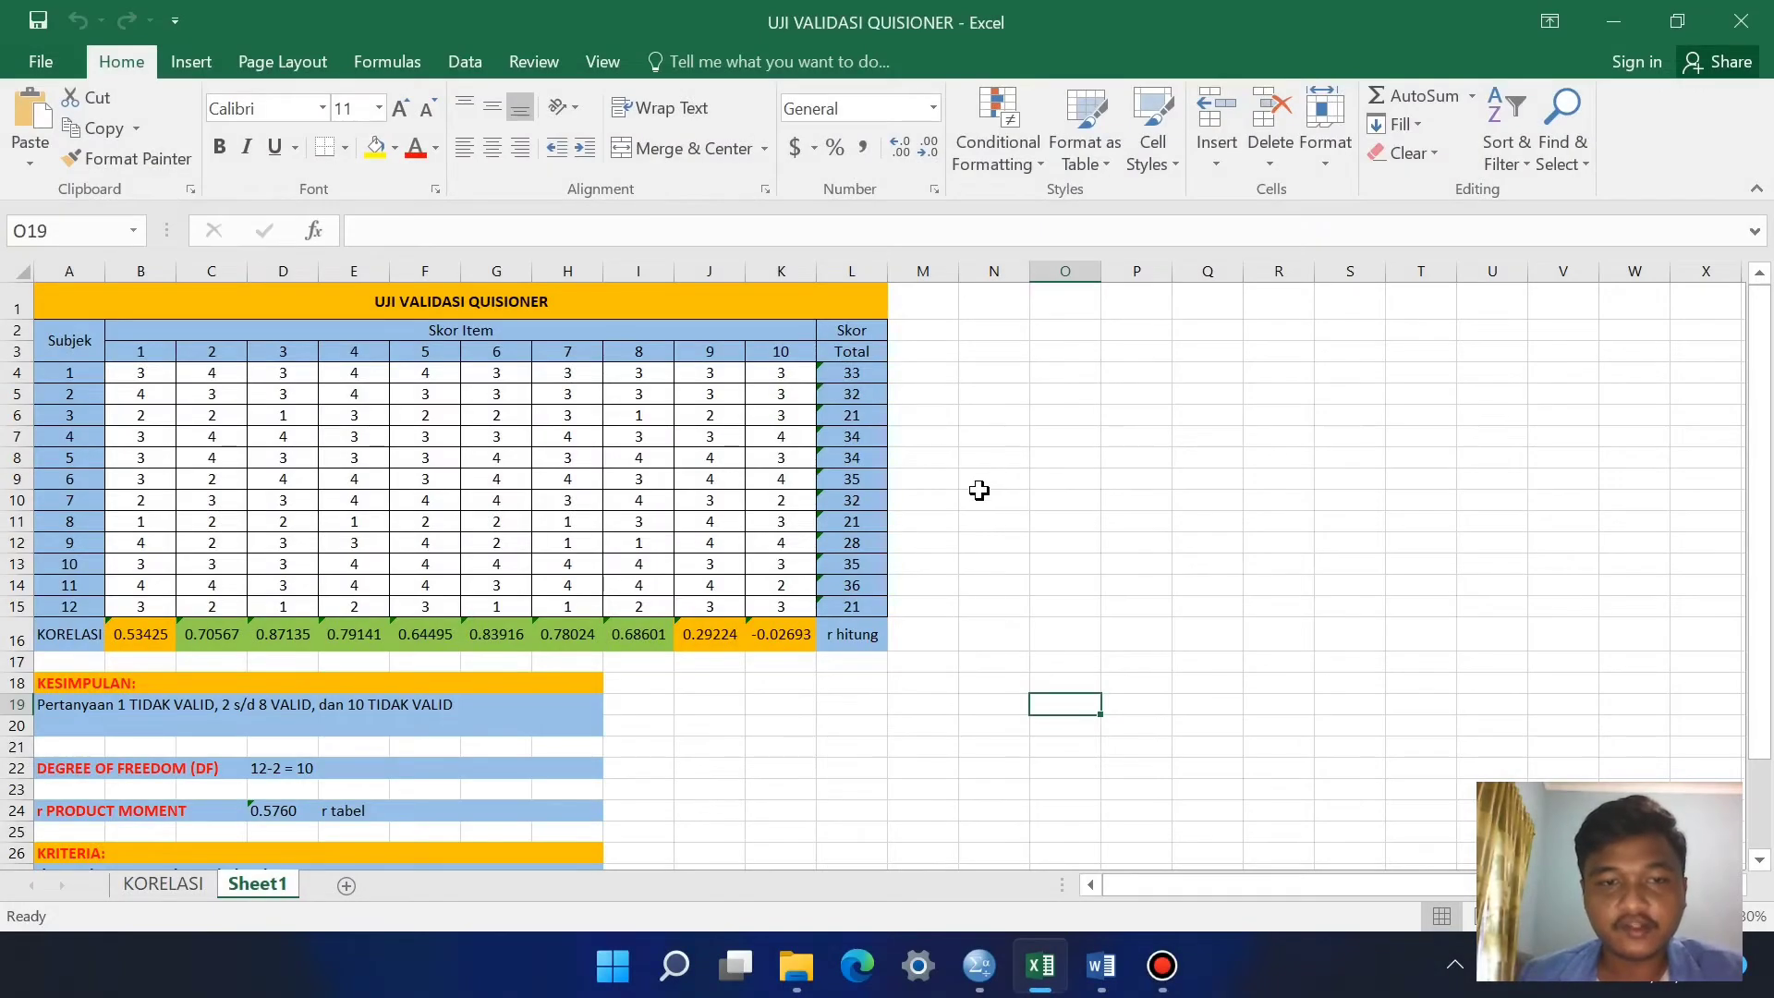
left_click(1037, 526)
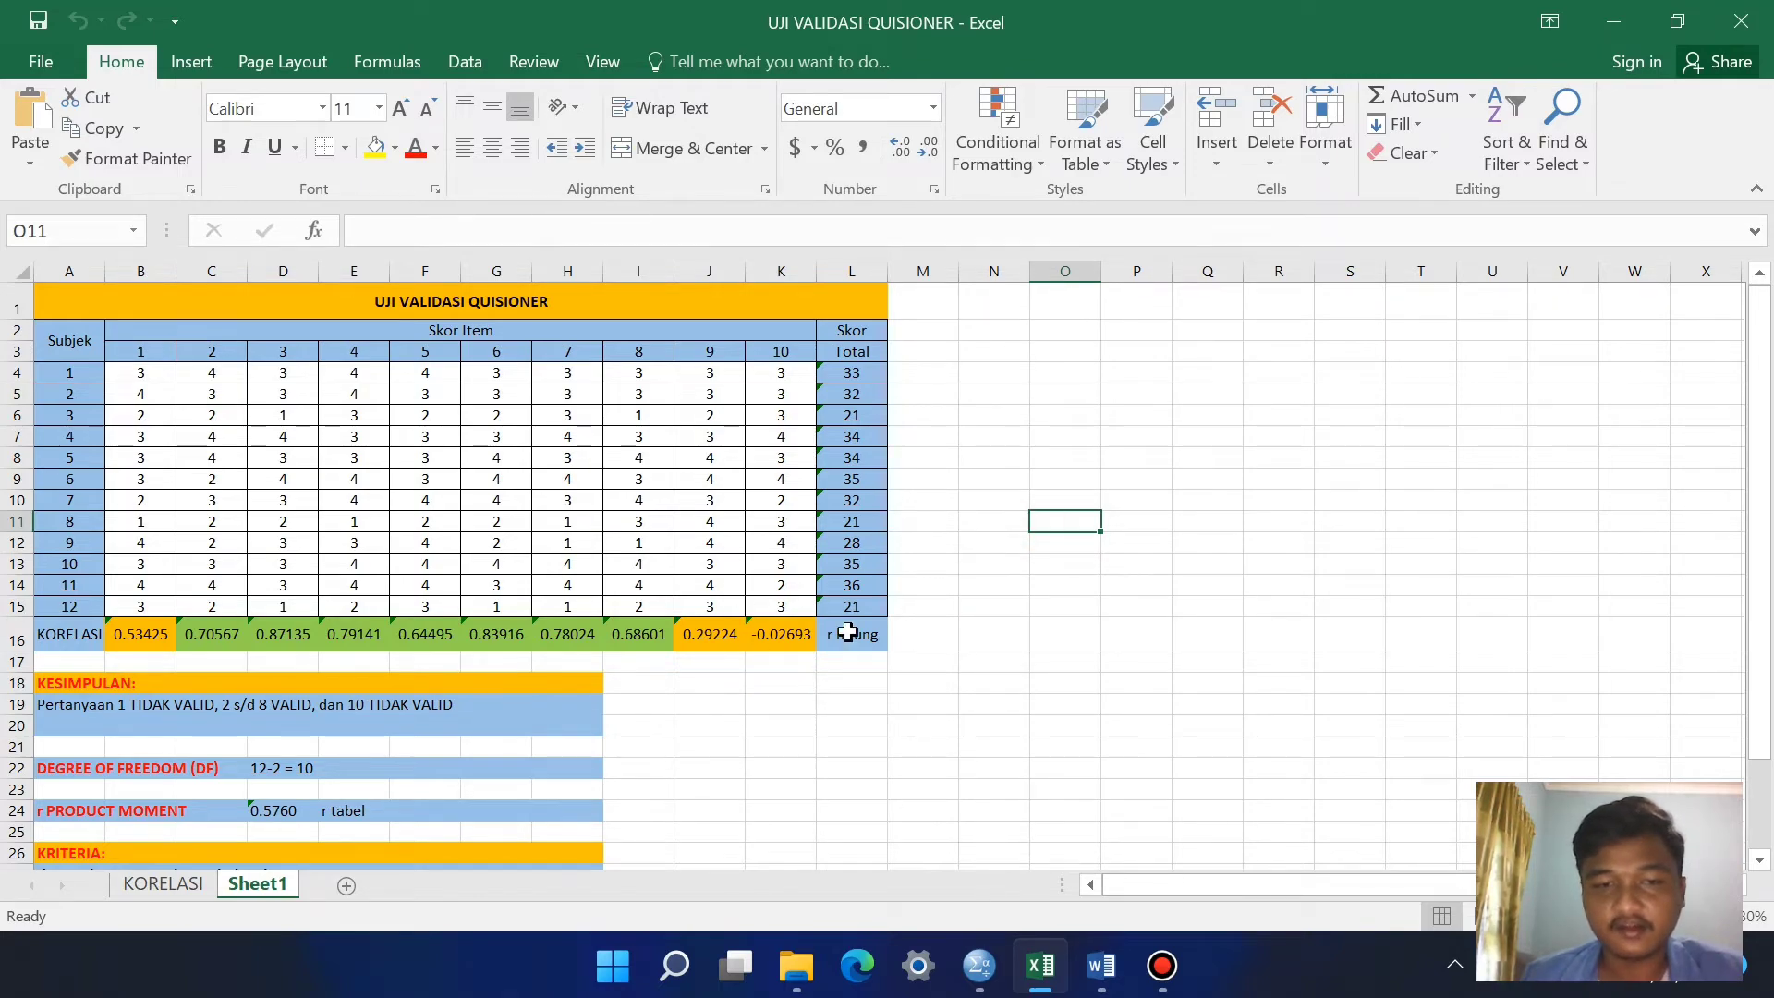
left_click(975, 980)
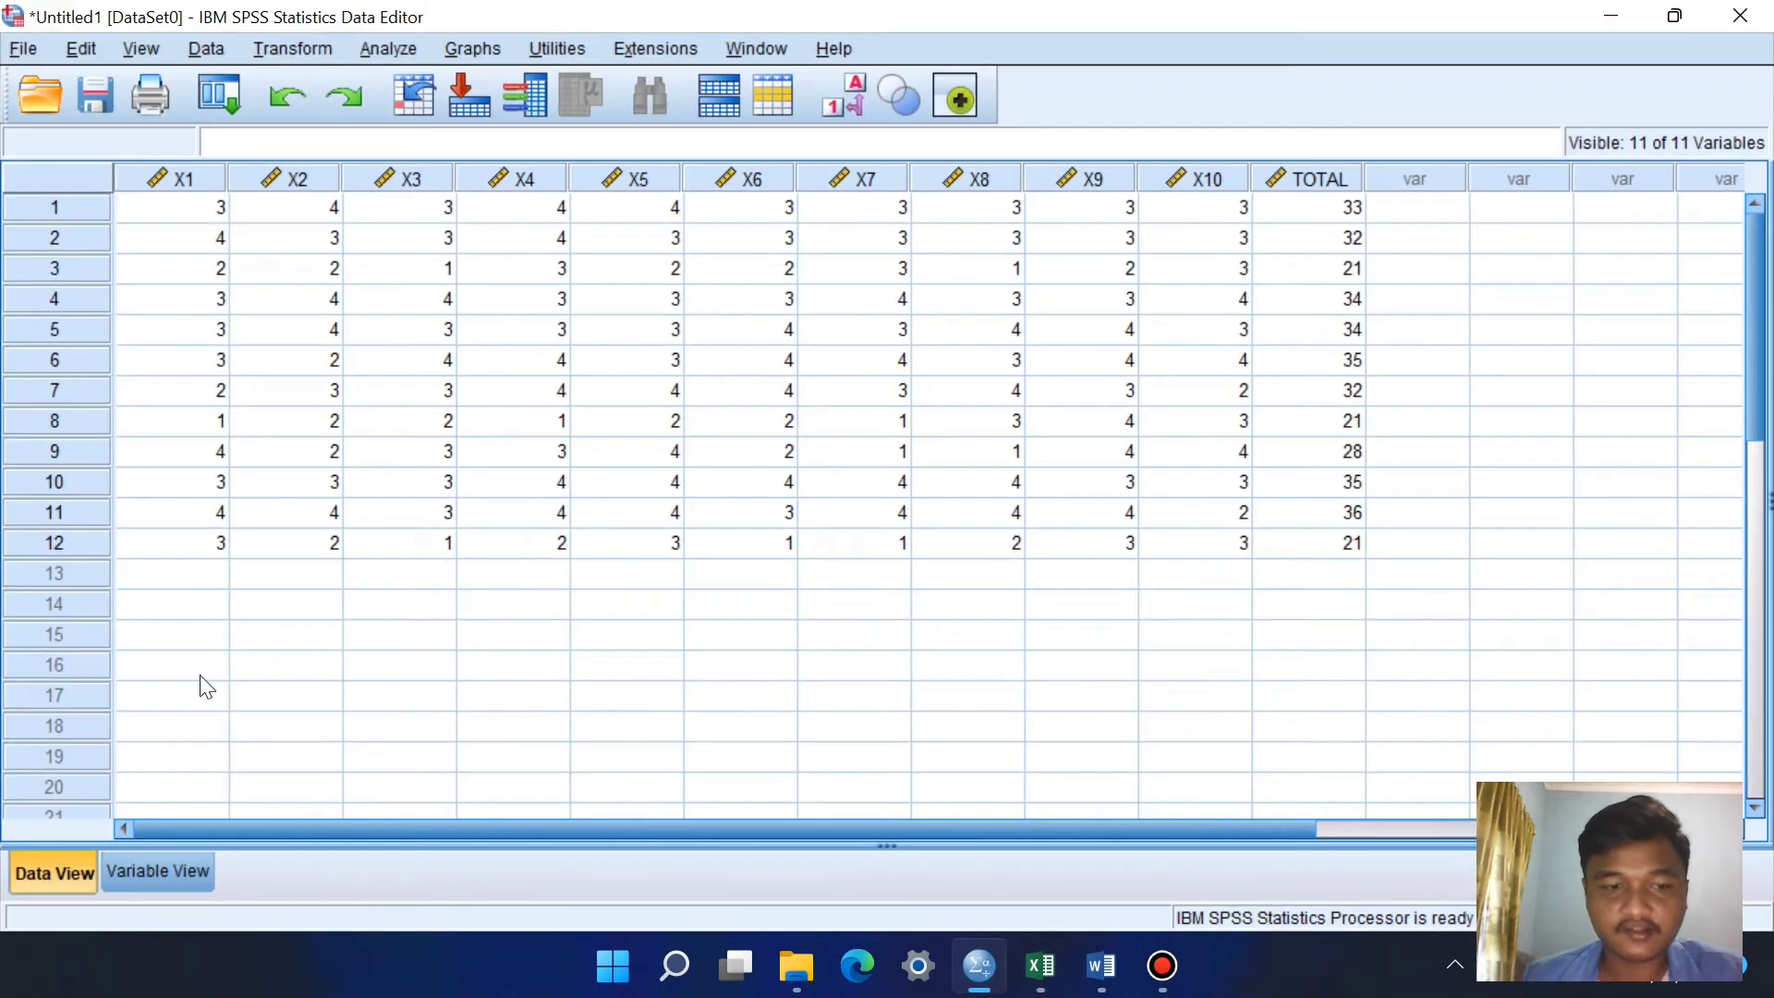
left_click(1043, 967)
left_click_drag(149, 377, 859, 612)
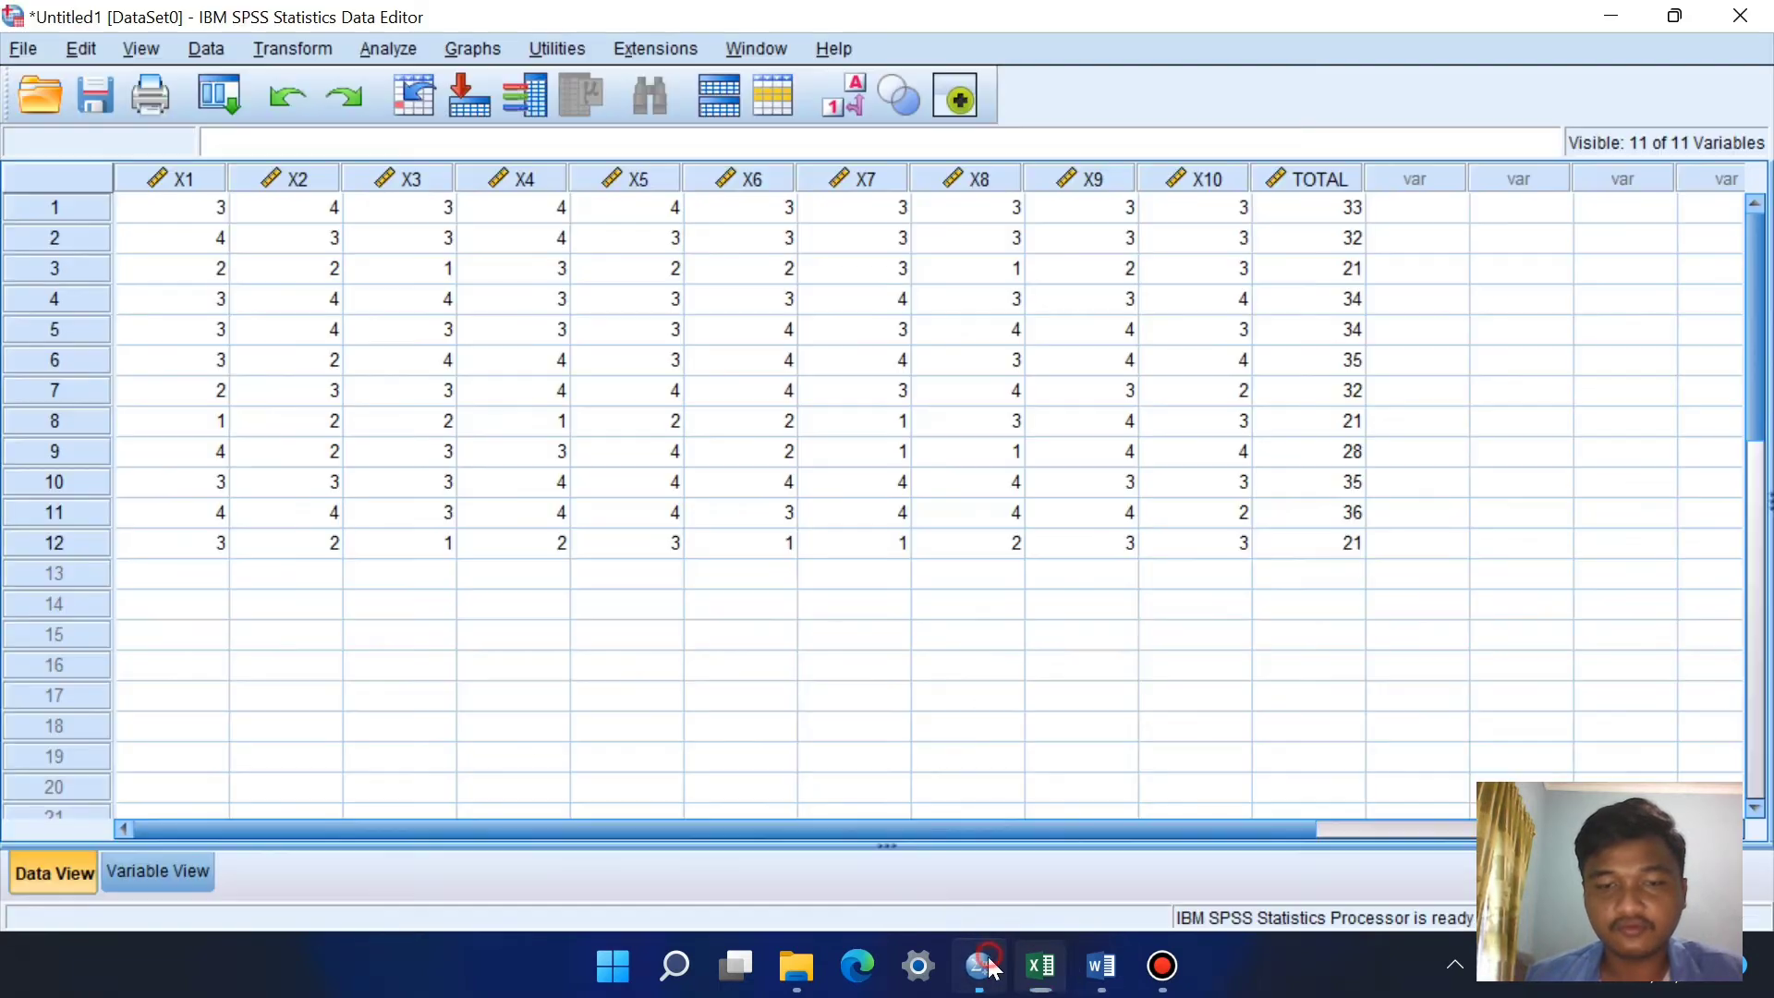
left_click(980, 967)
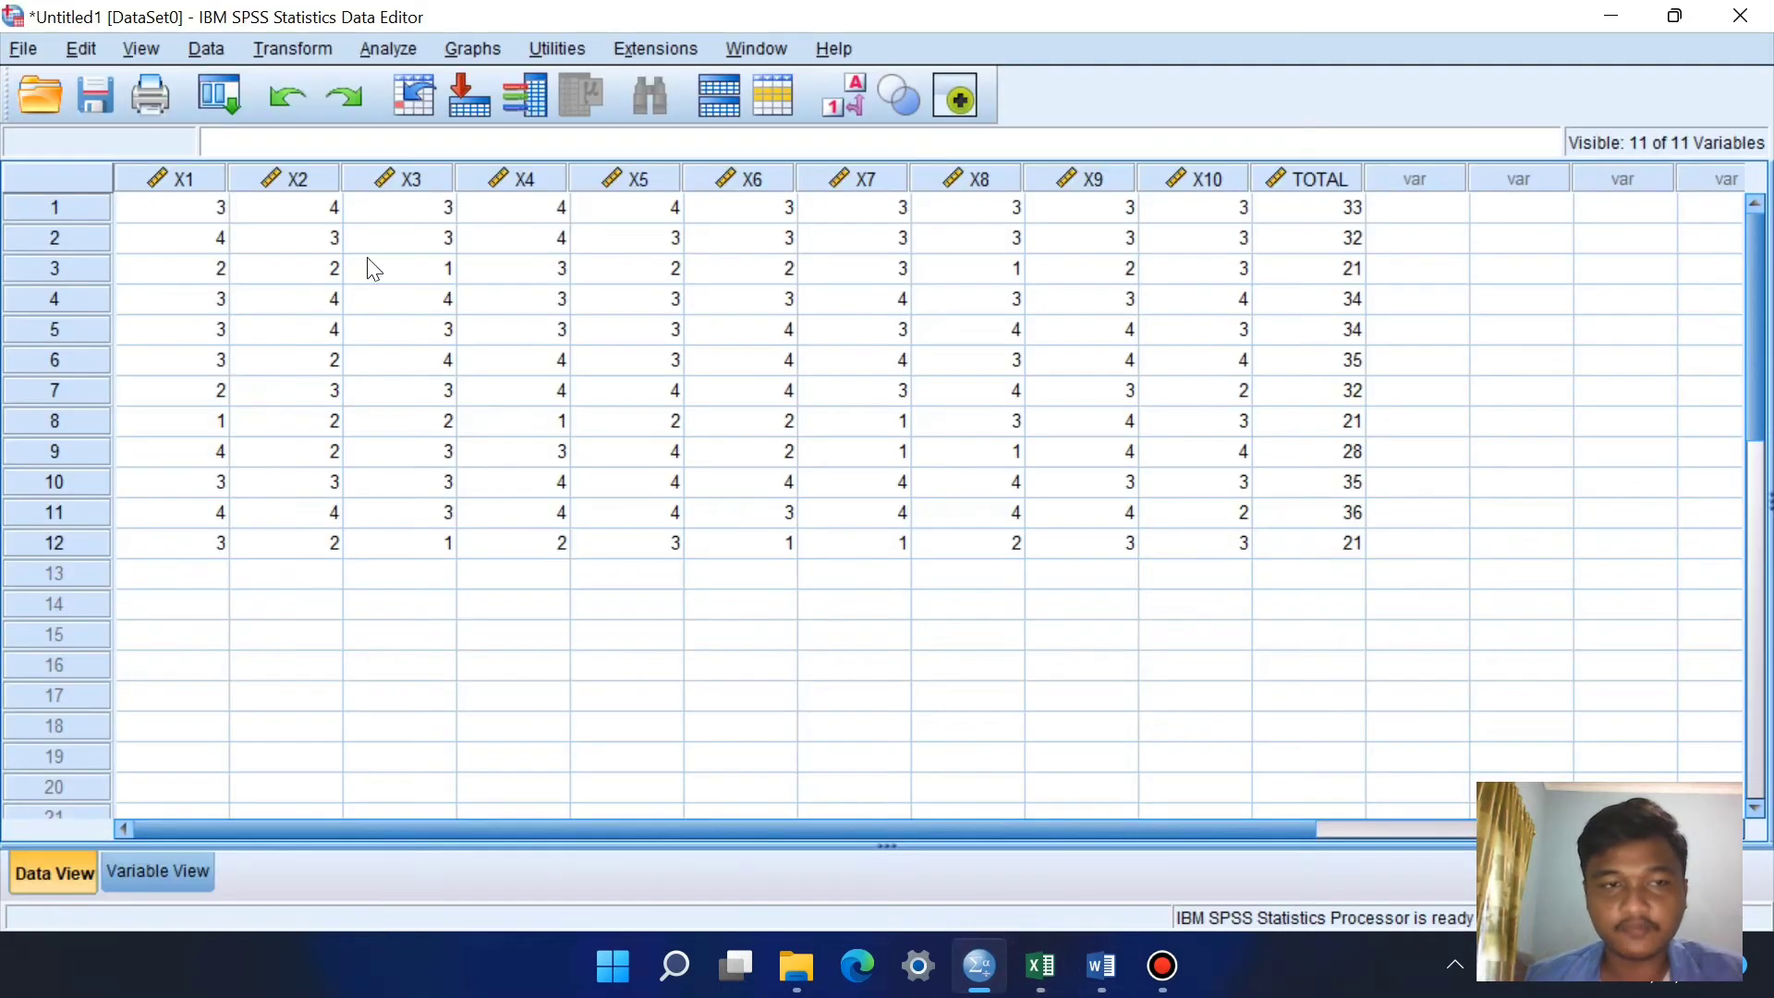
left_click(194, 207)
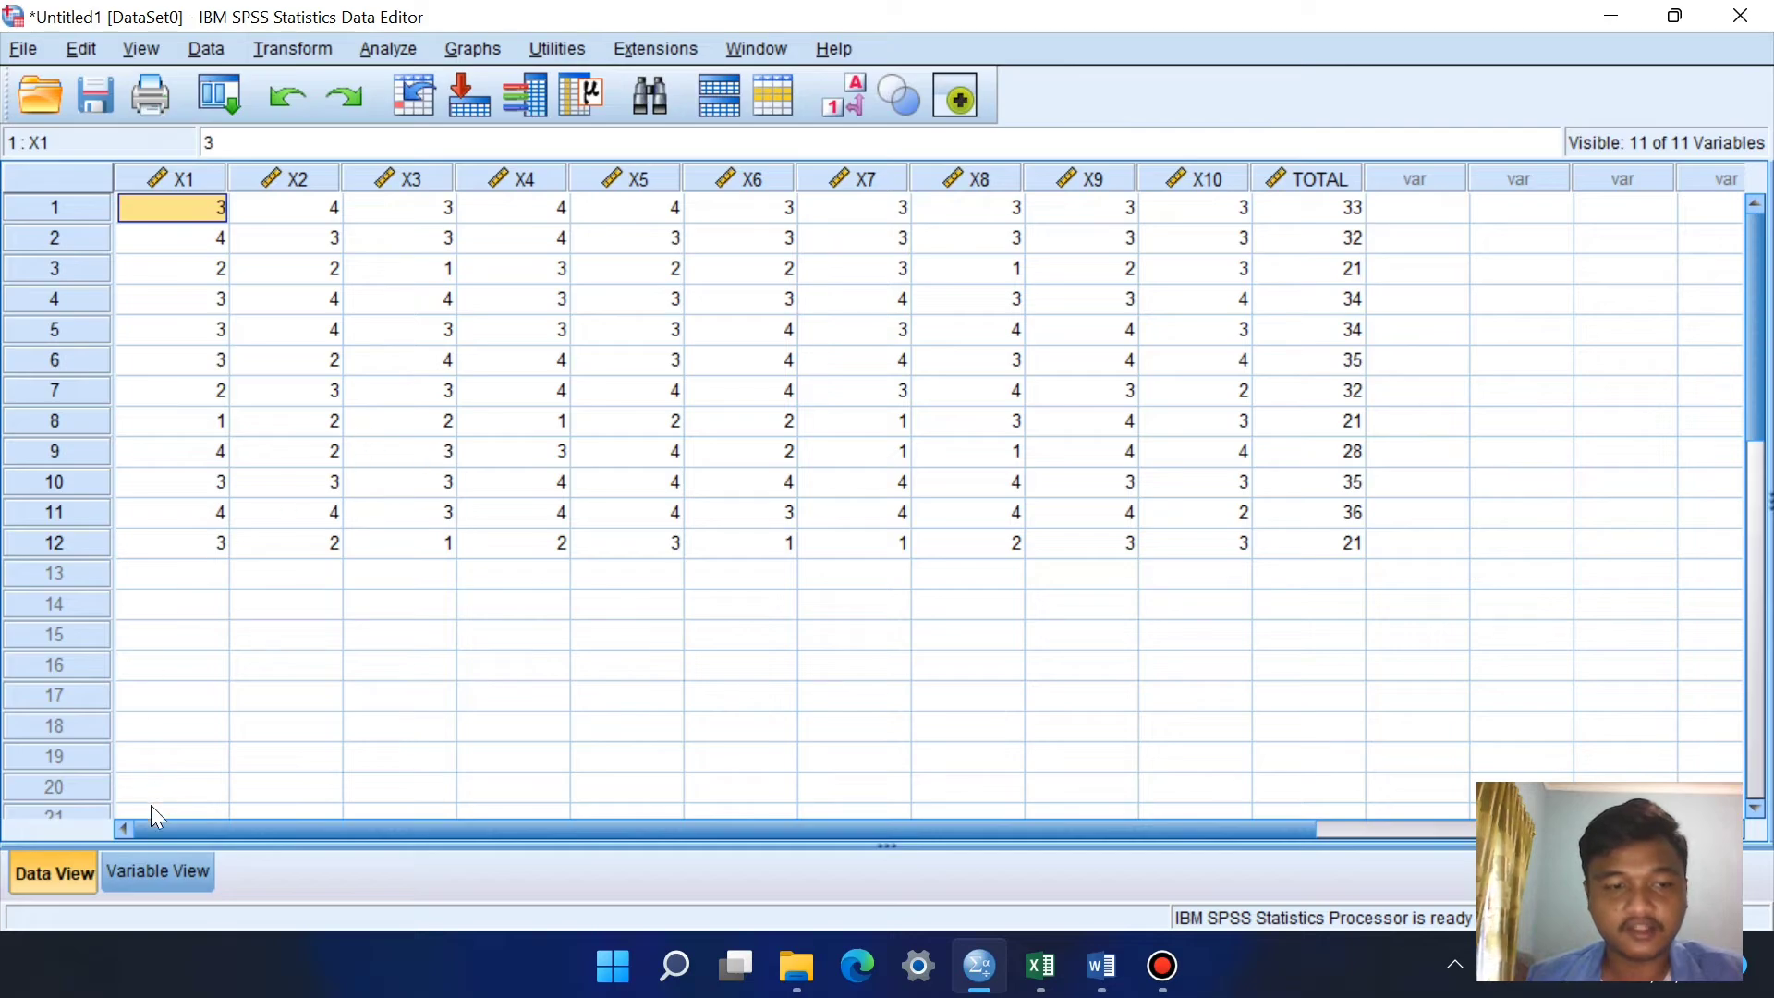
Step: Inspect the variable definitions and examine the type, width and decimal settings of variable X1, leaving them as they are
left_click(161, 871)
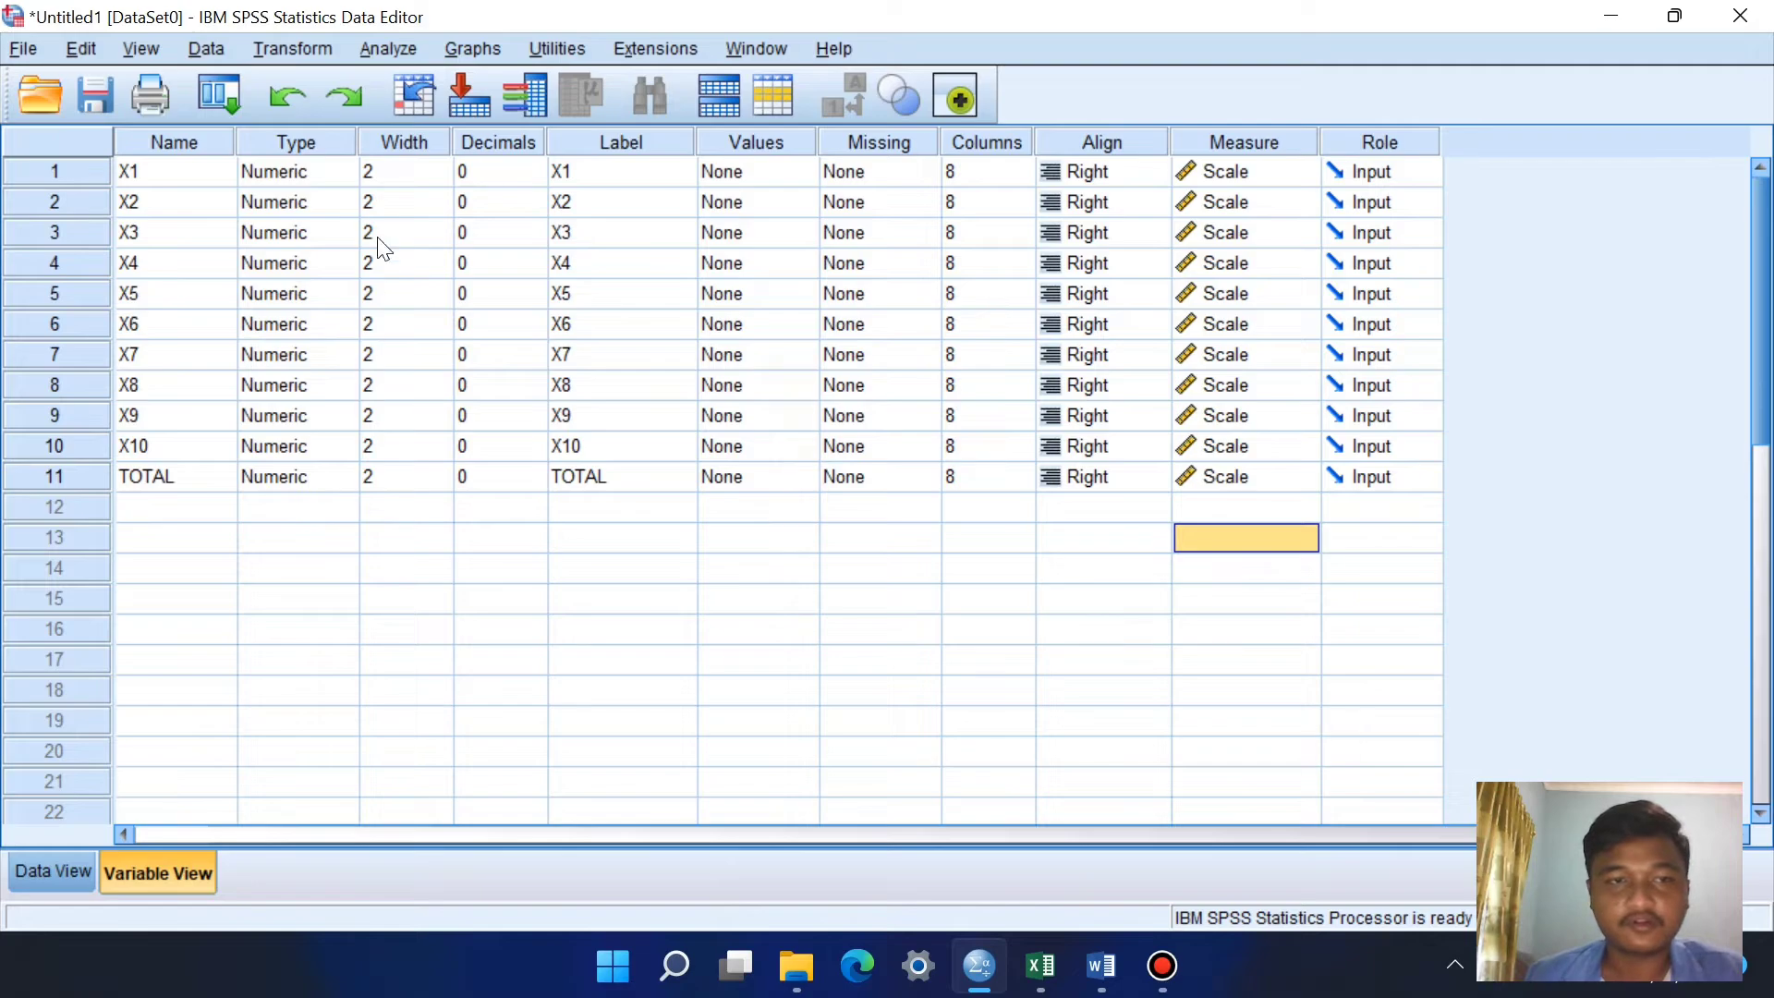
left_click(335, 172)
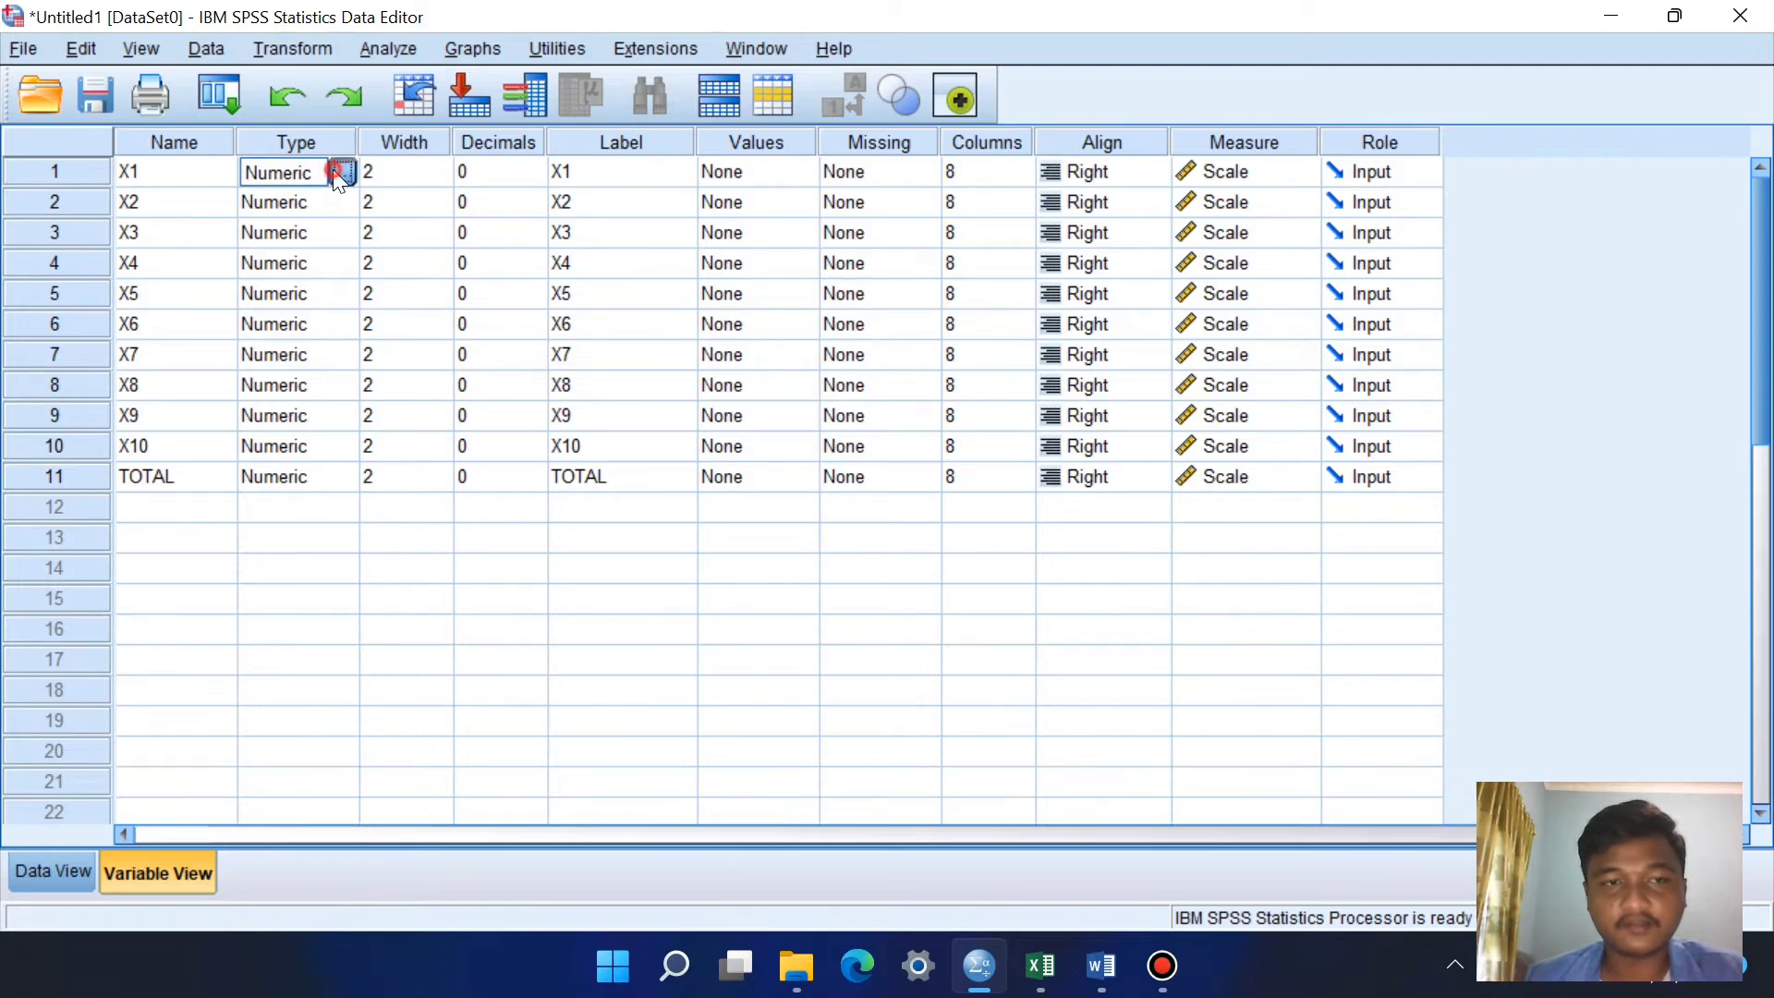
left_click(340, 172)
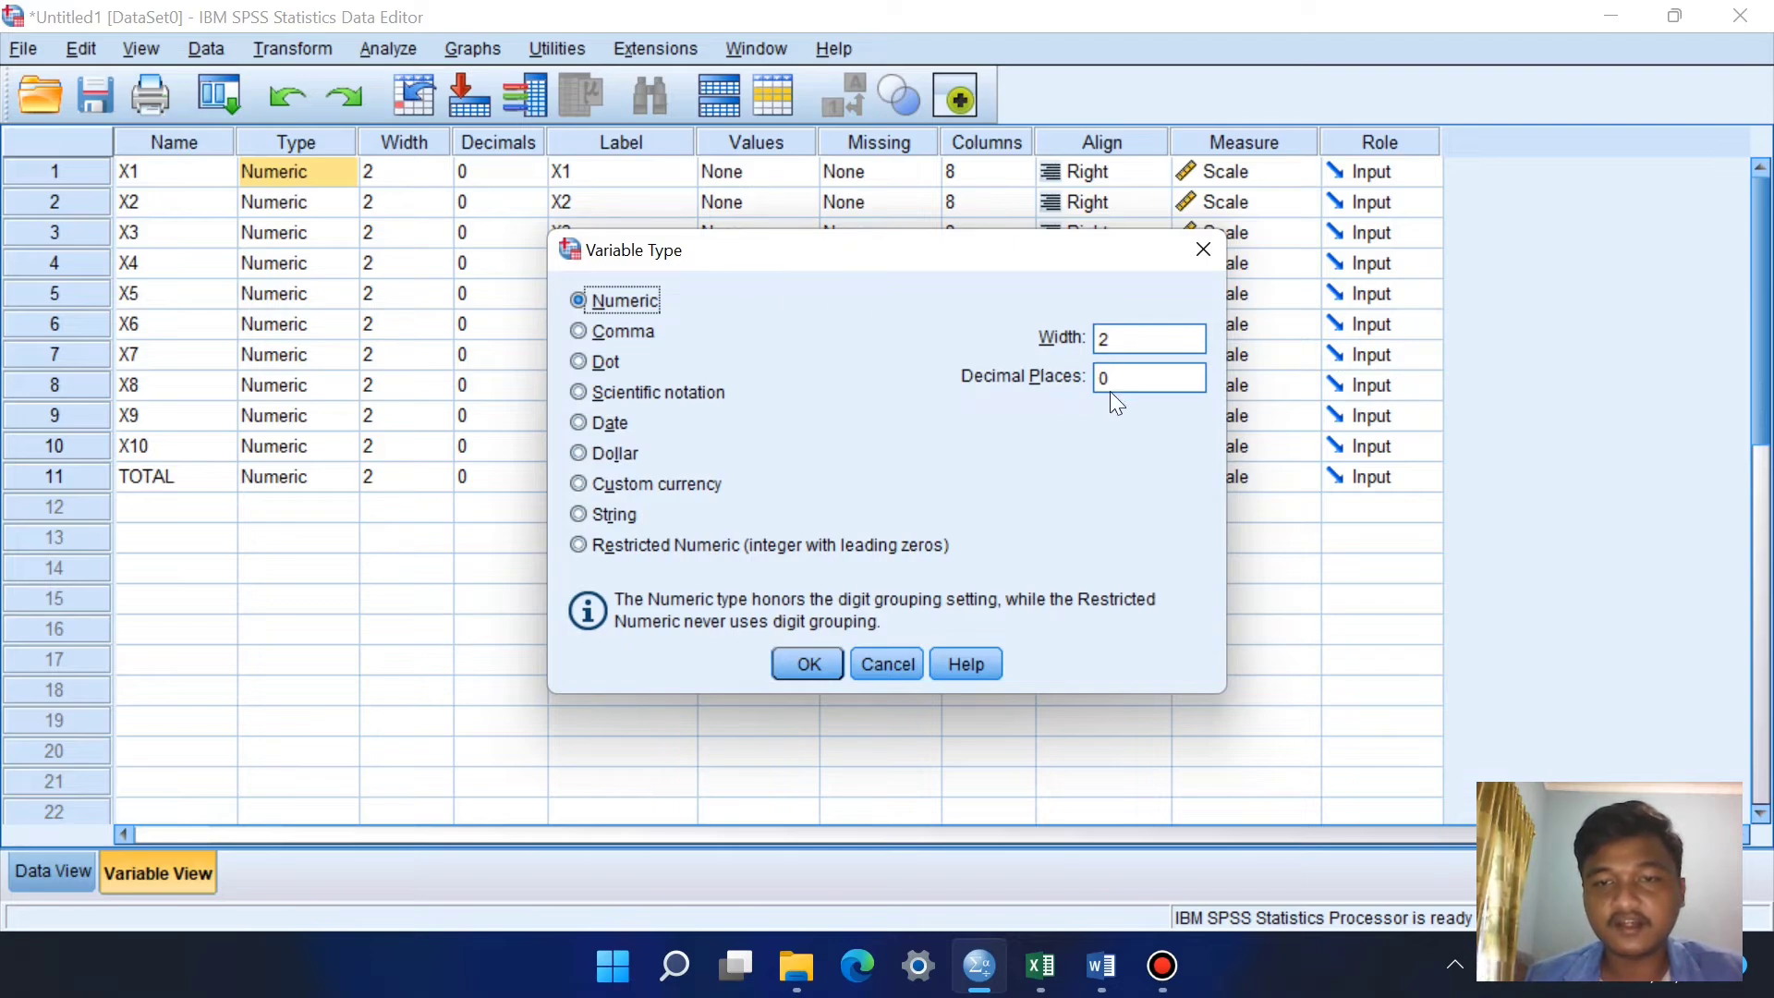
left_click(1200, 251)
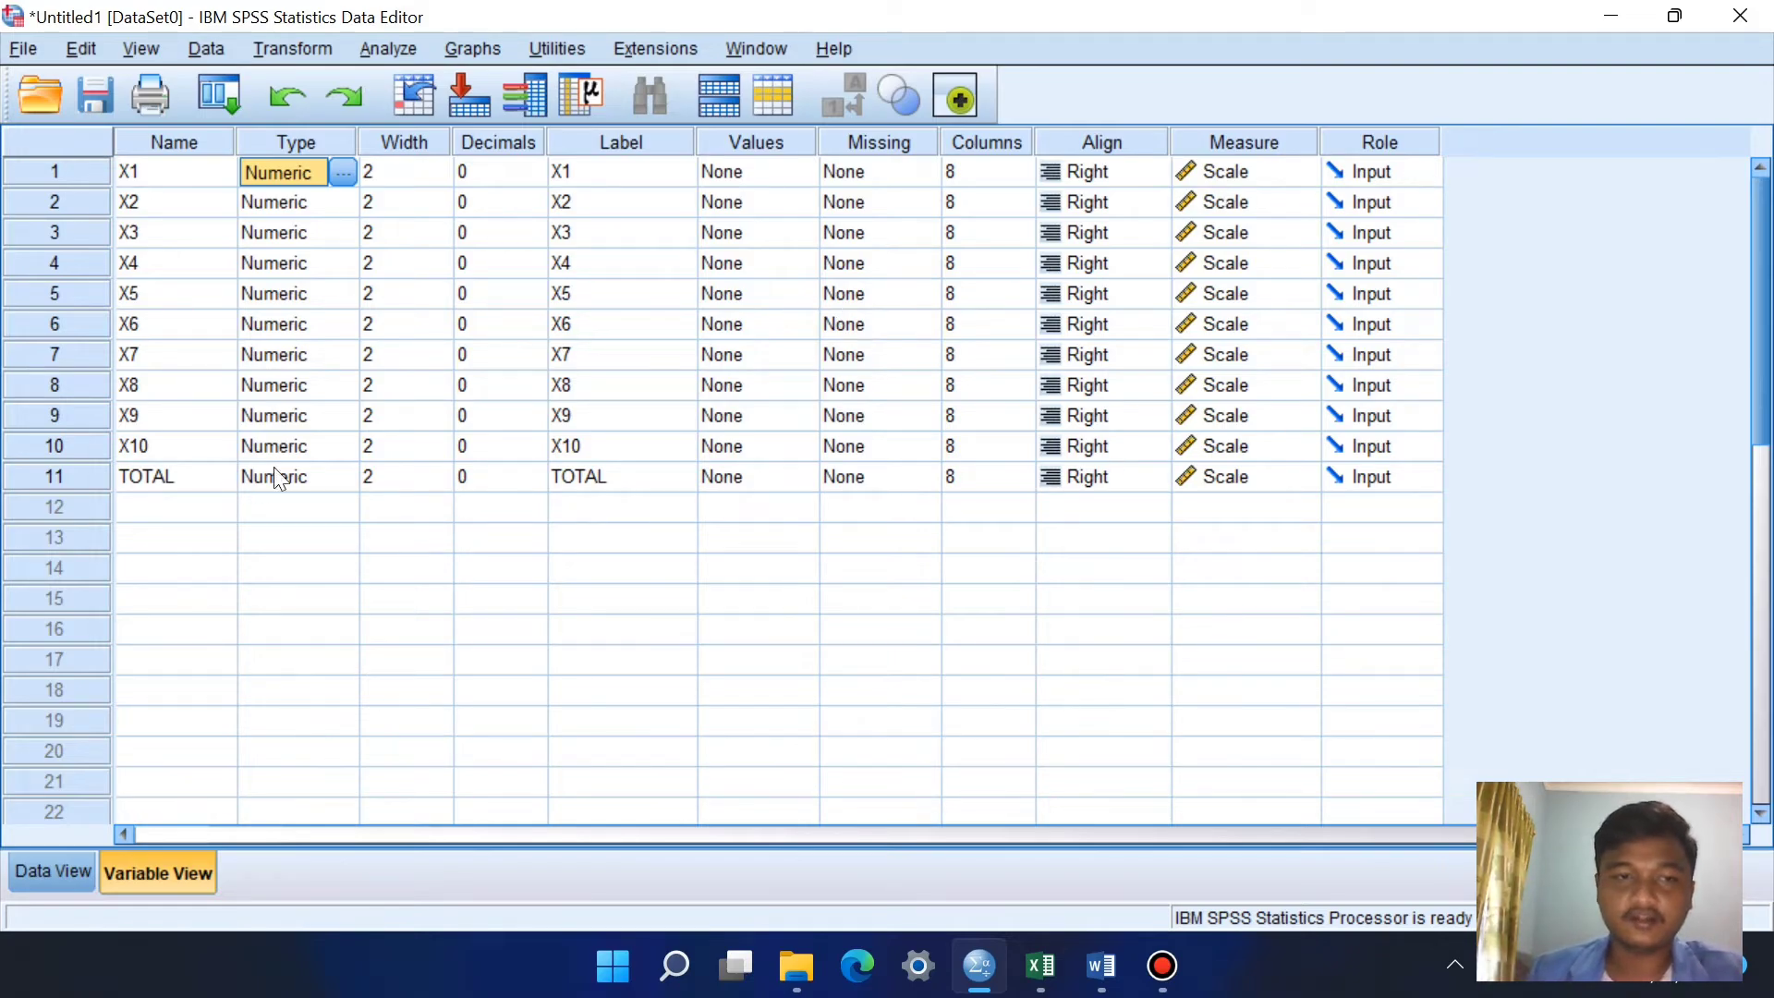
Step: Compare the variable definitions with the scores entered for X1 to X10 and TOTAL in the data grid
left_click(72, 885)
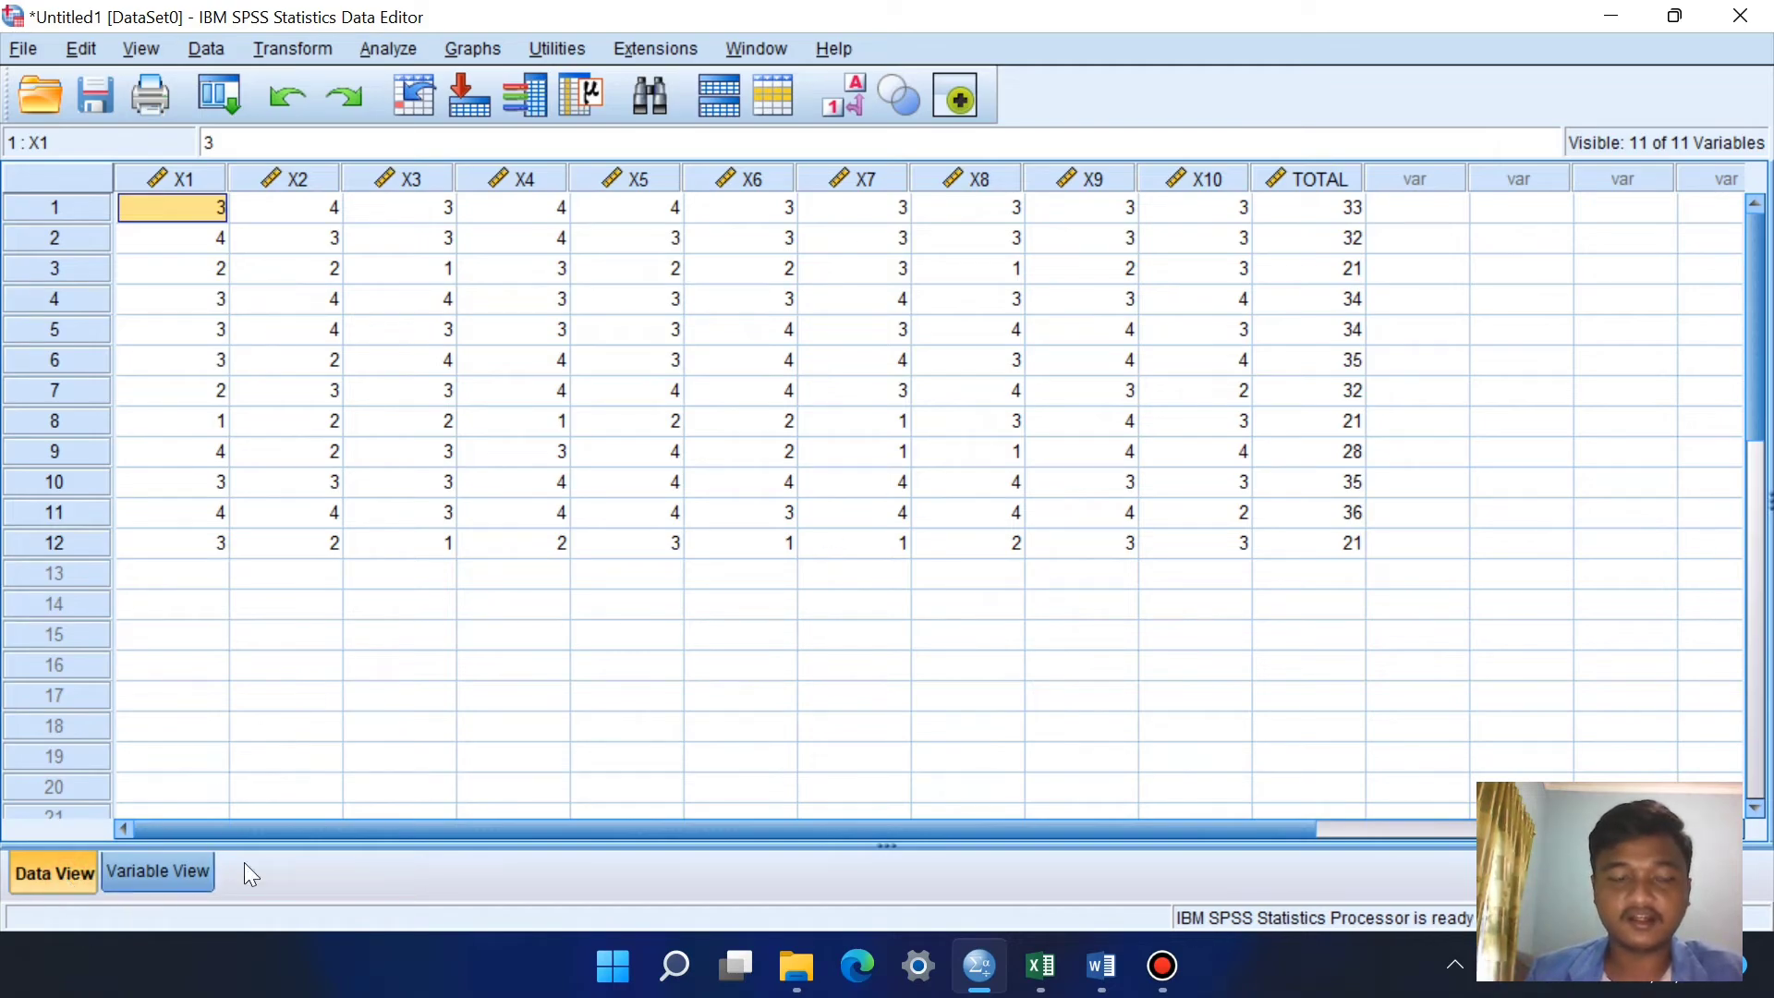
left_click(186, 869)
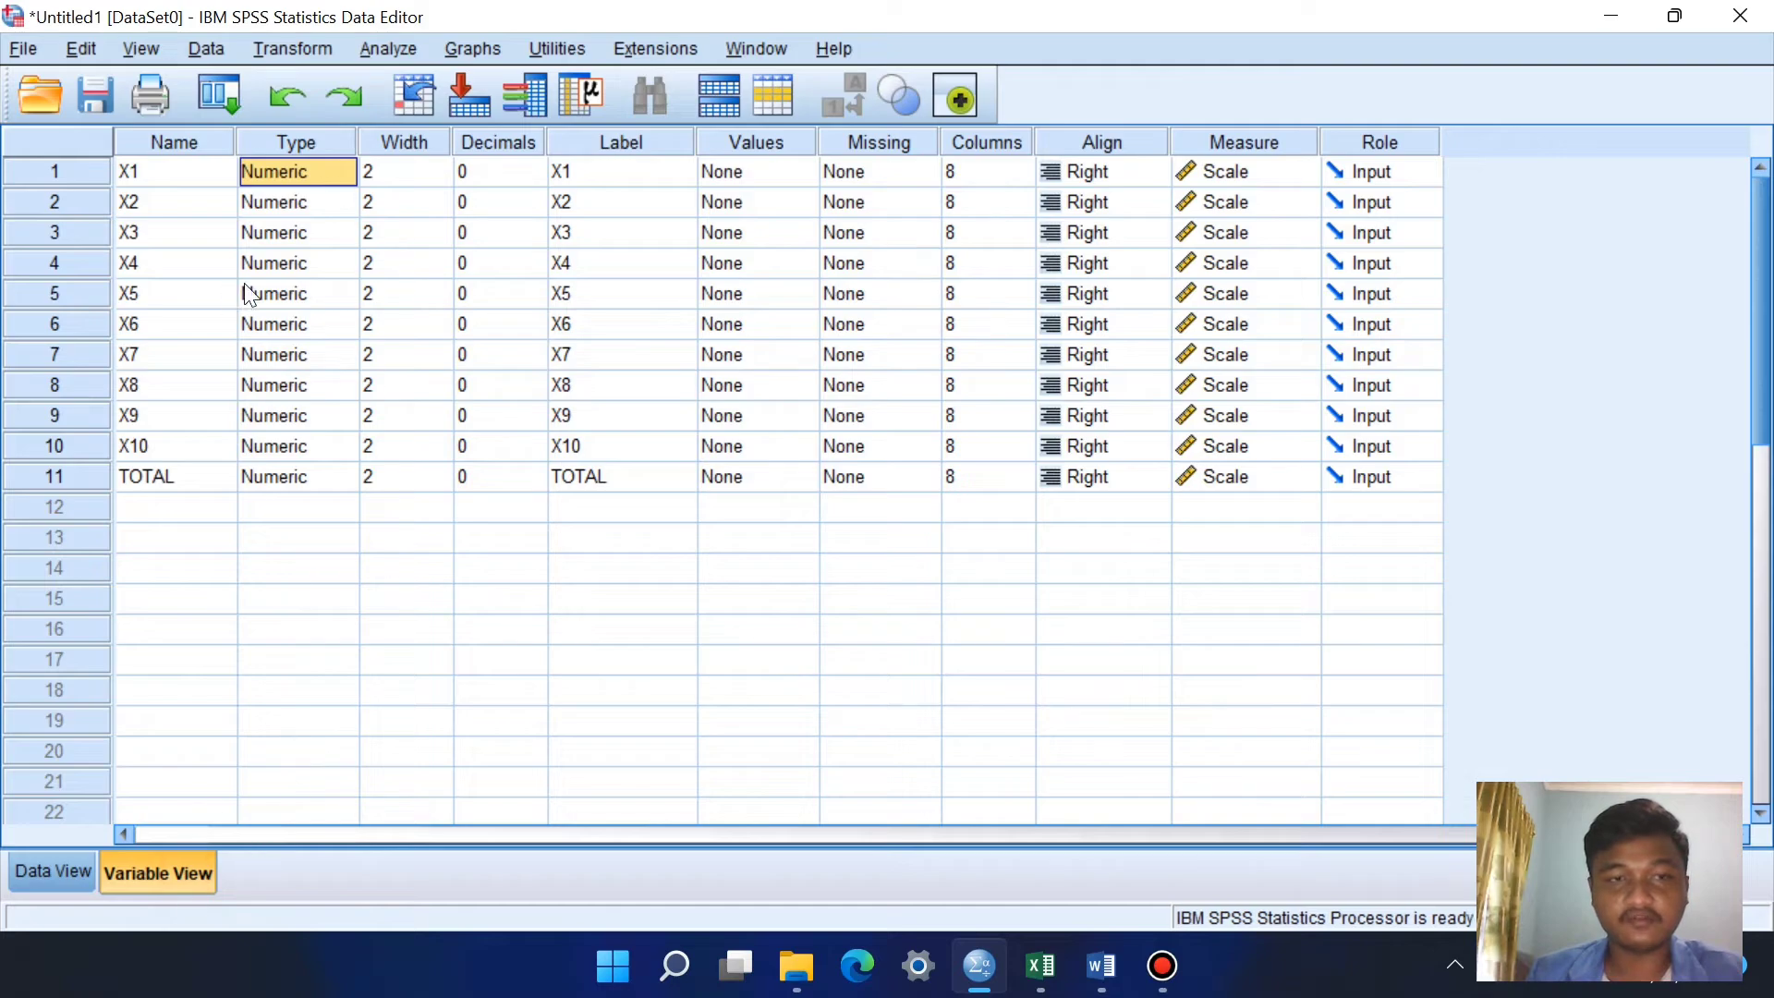
left_click(80, 851)
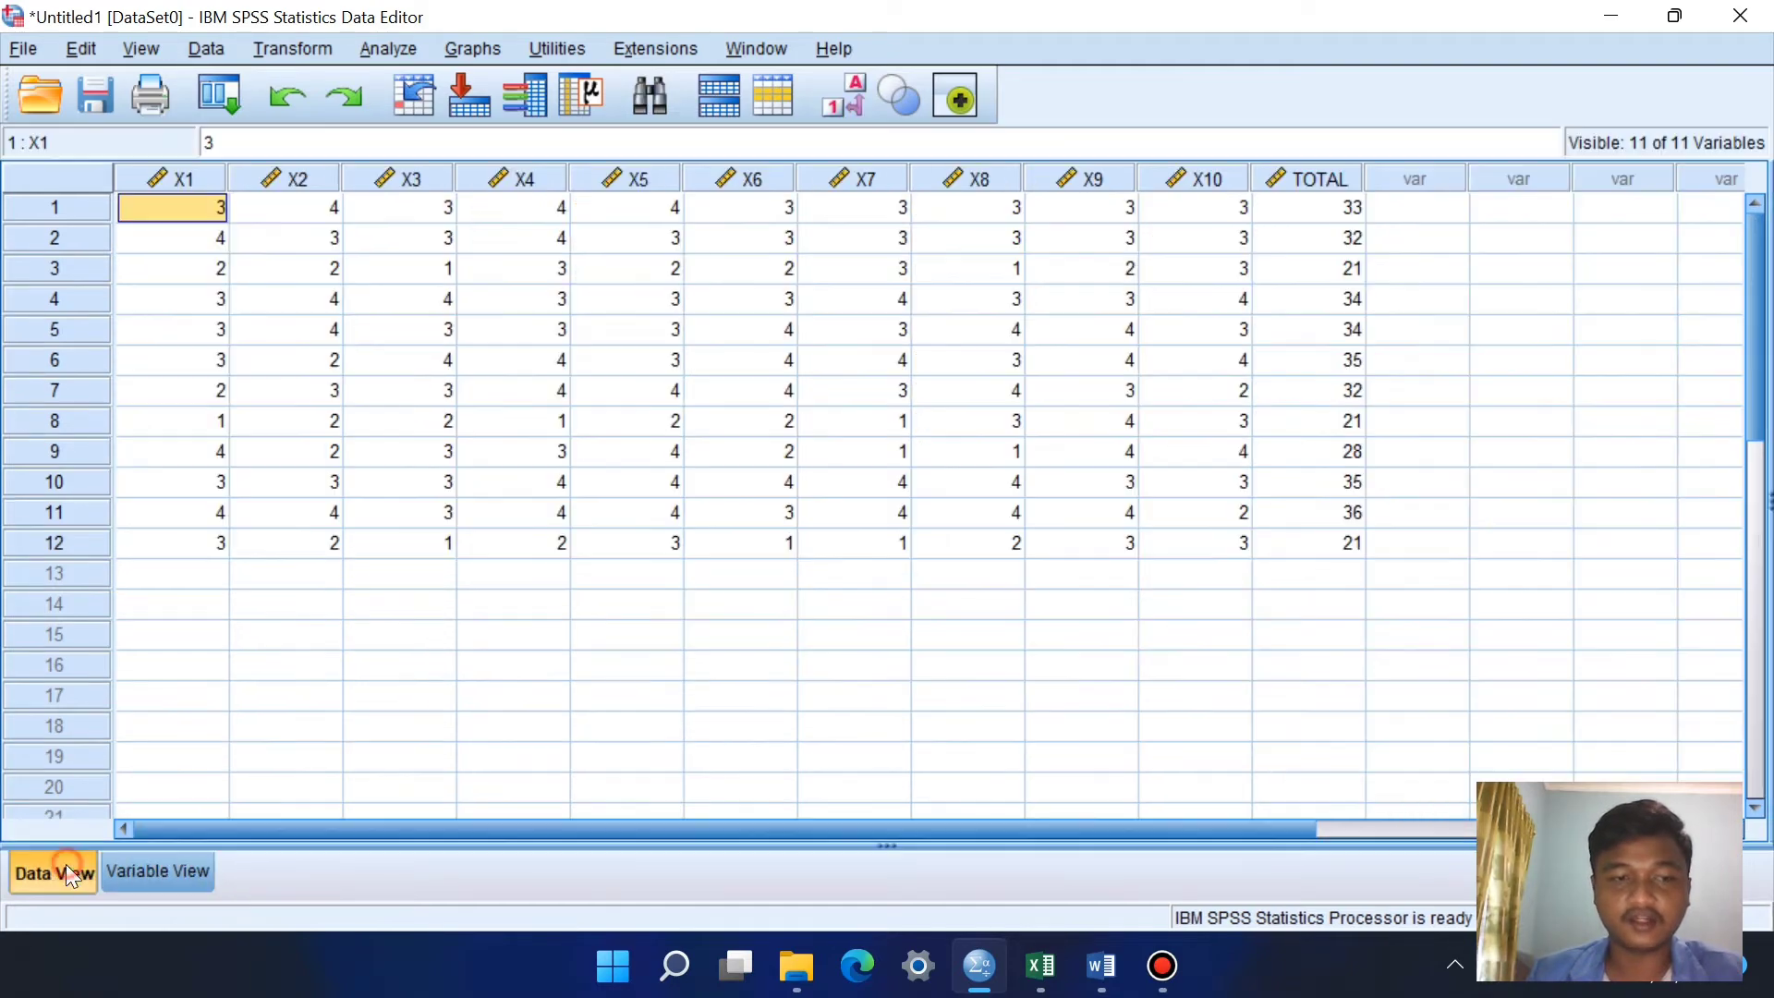
left_click(292, 274)
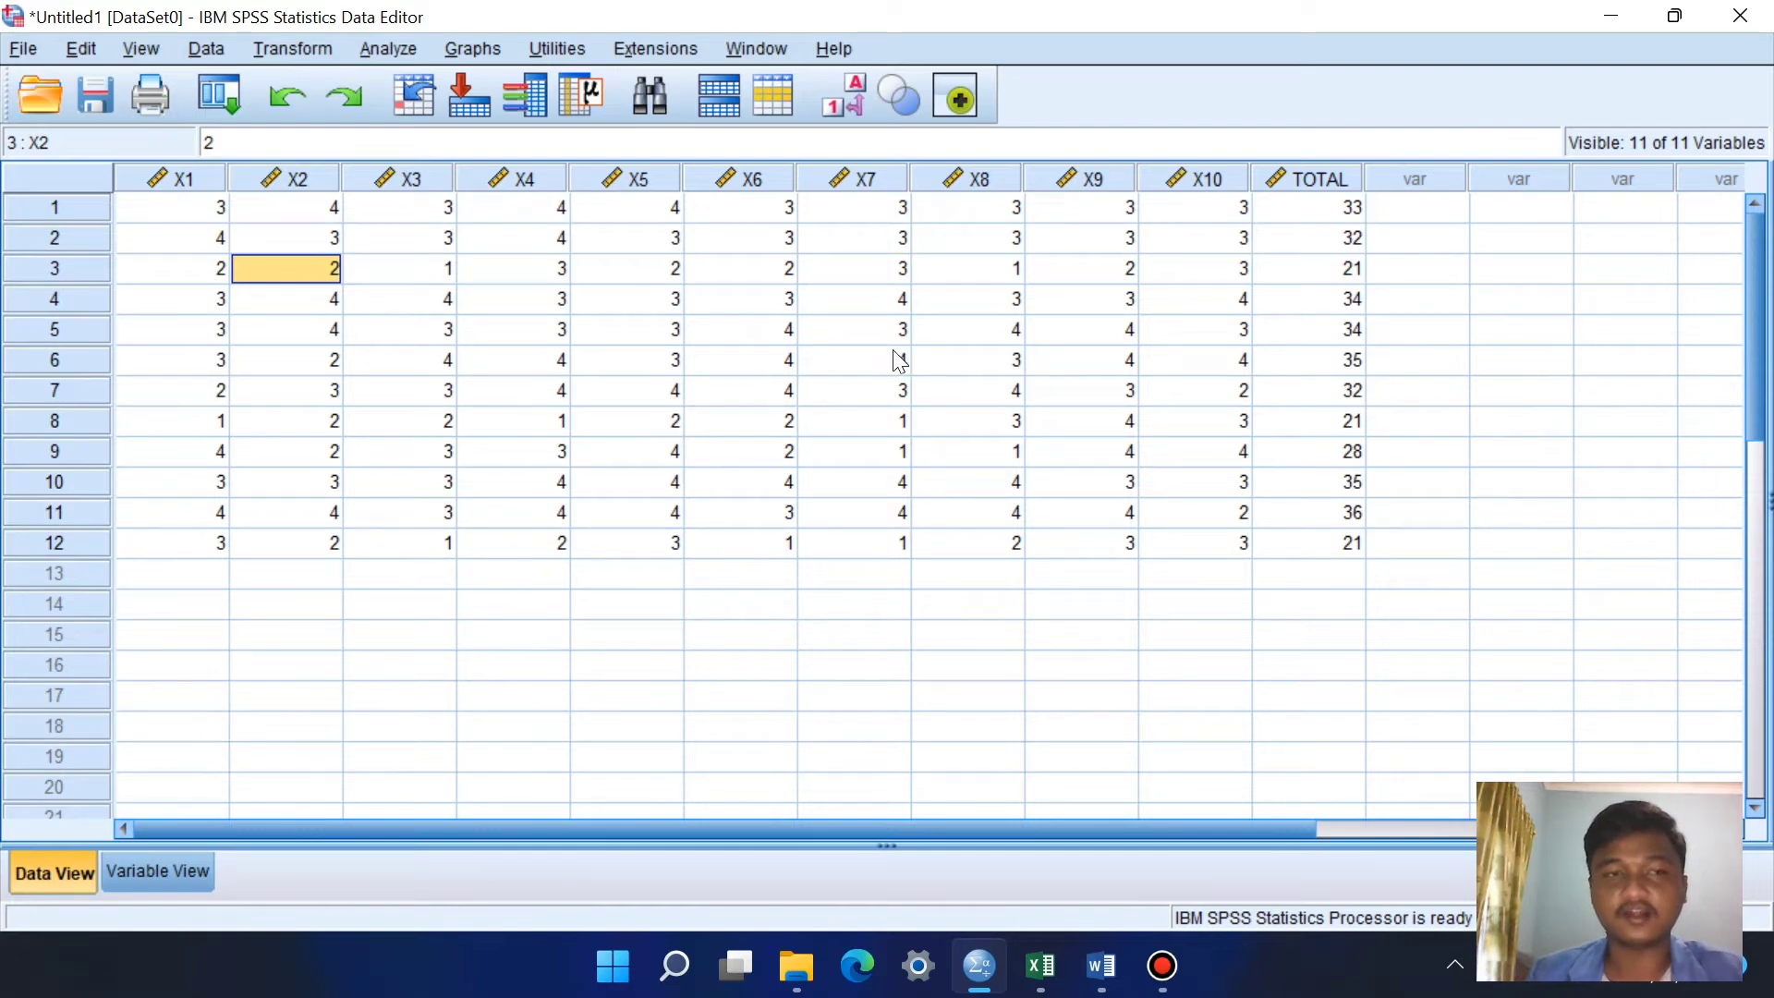
left_click(809, 368)
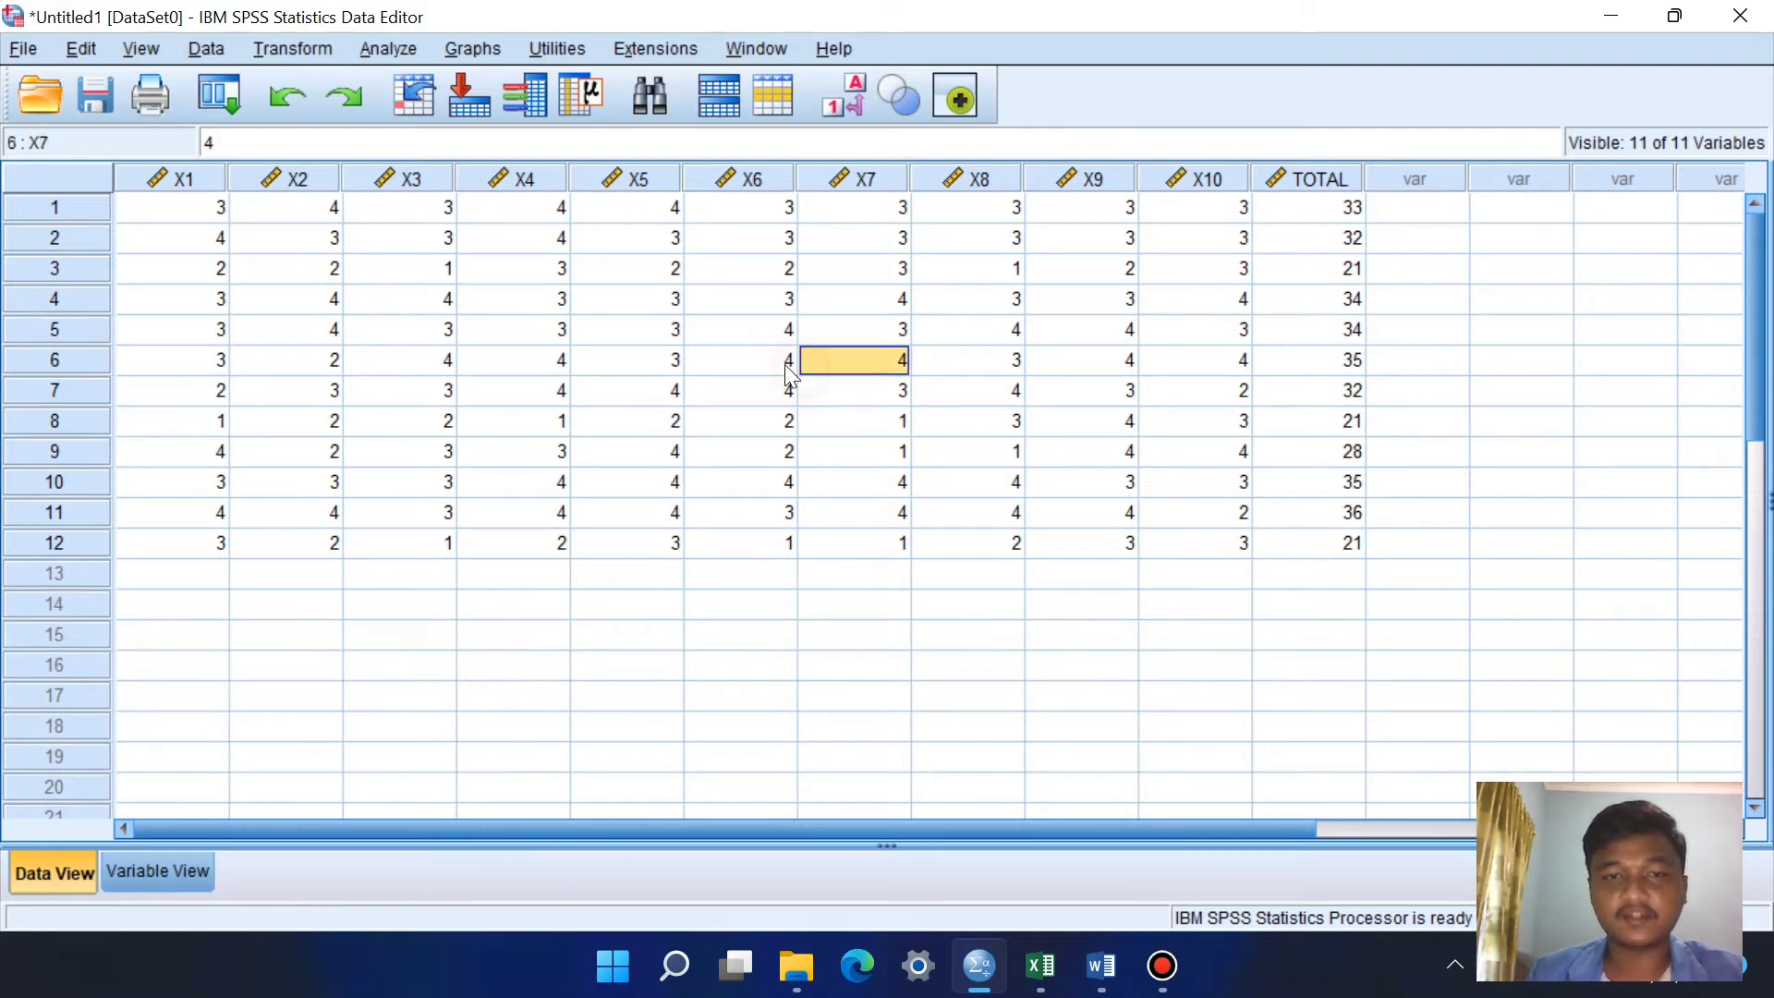
left_click(211, 213)
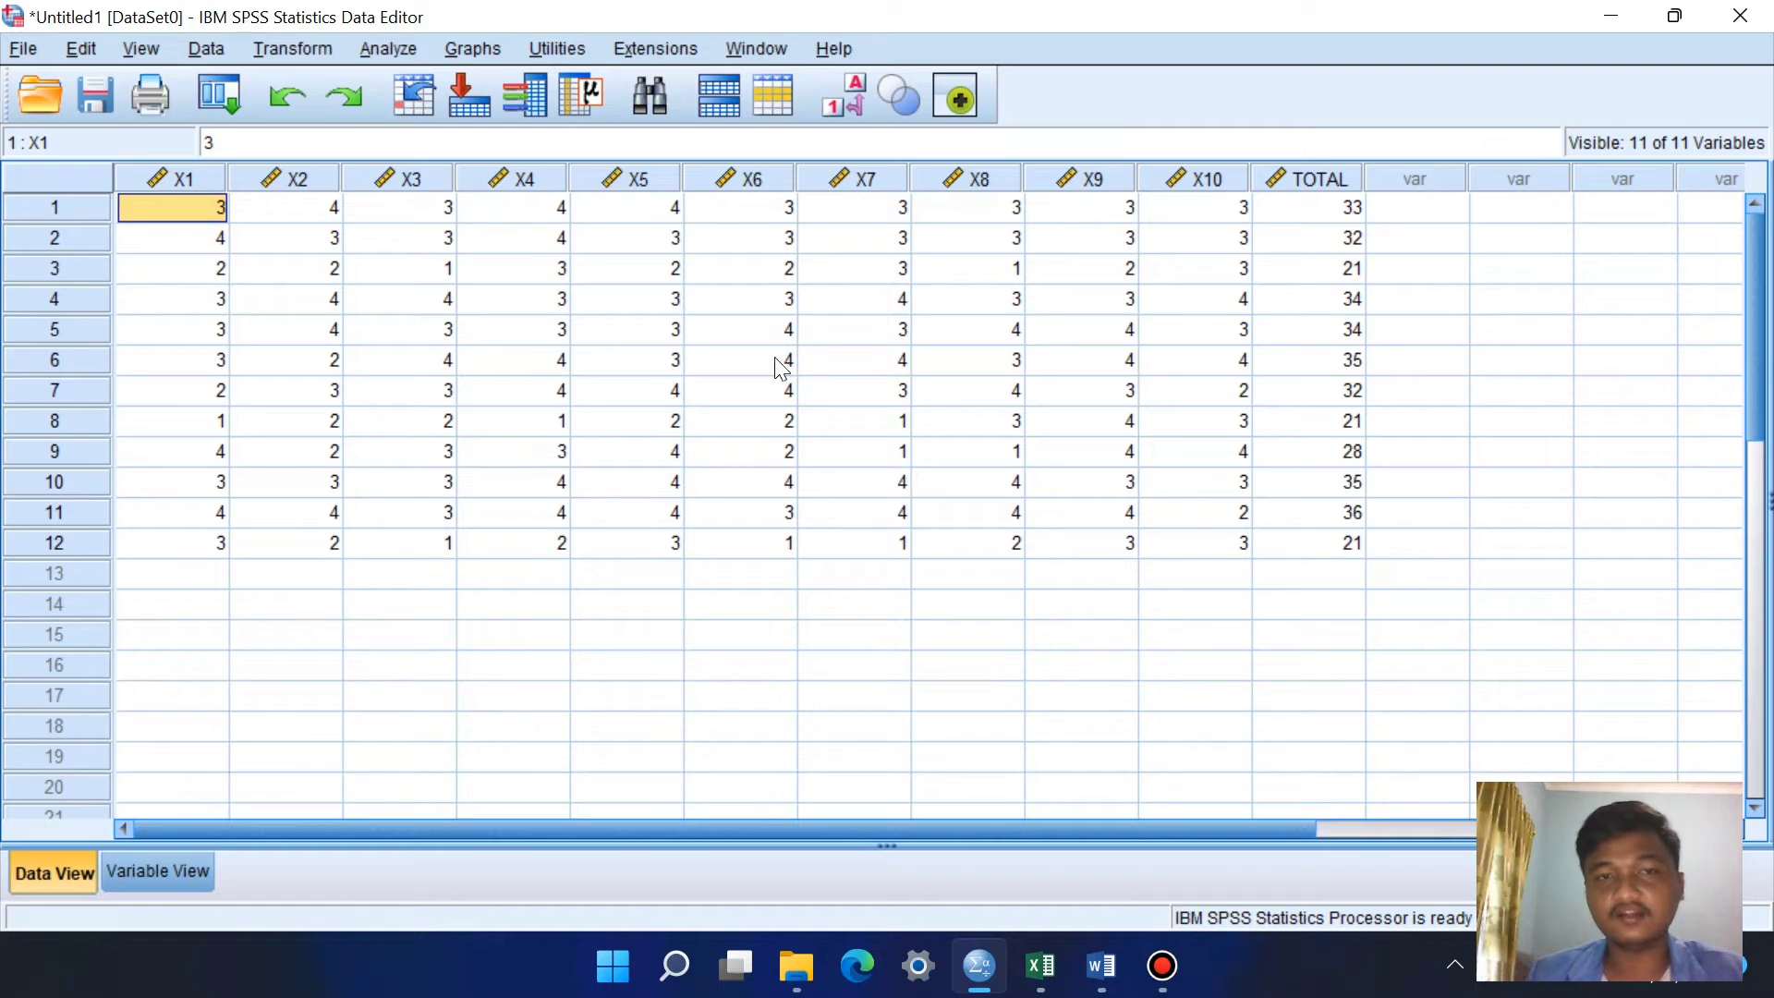
Step: Run a two-tailed bivariate Pearson correlation on variables X1 to X10 and TOTAL
left_click(390, 53)
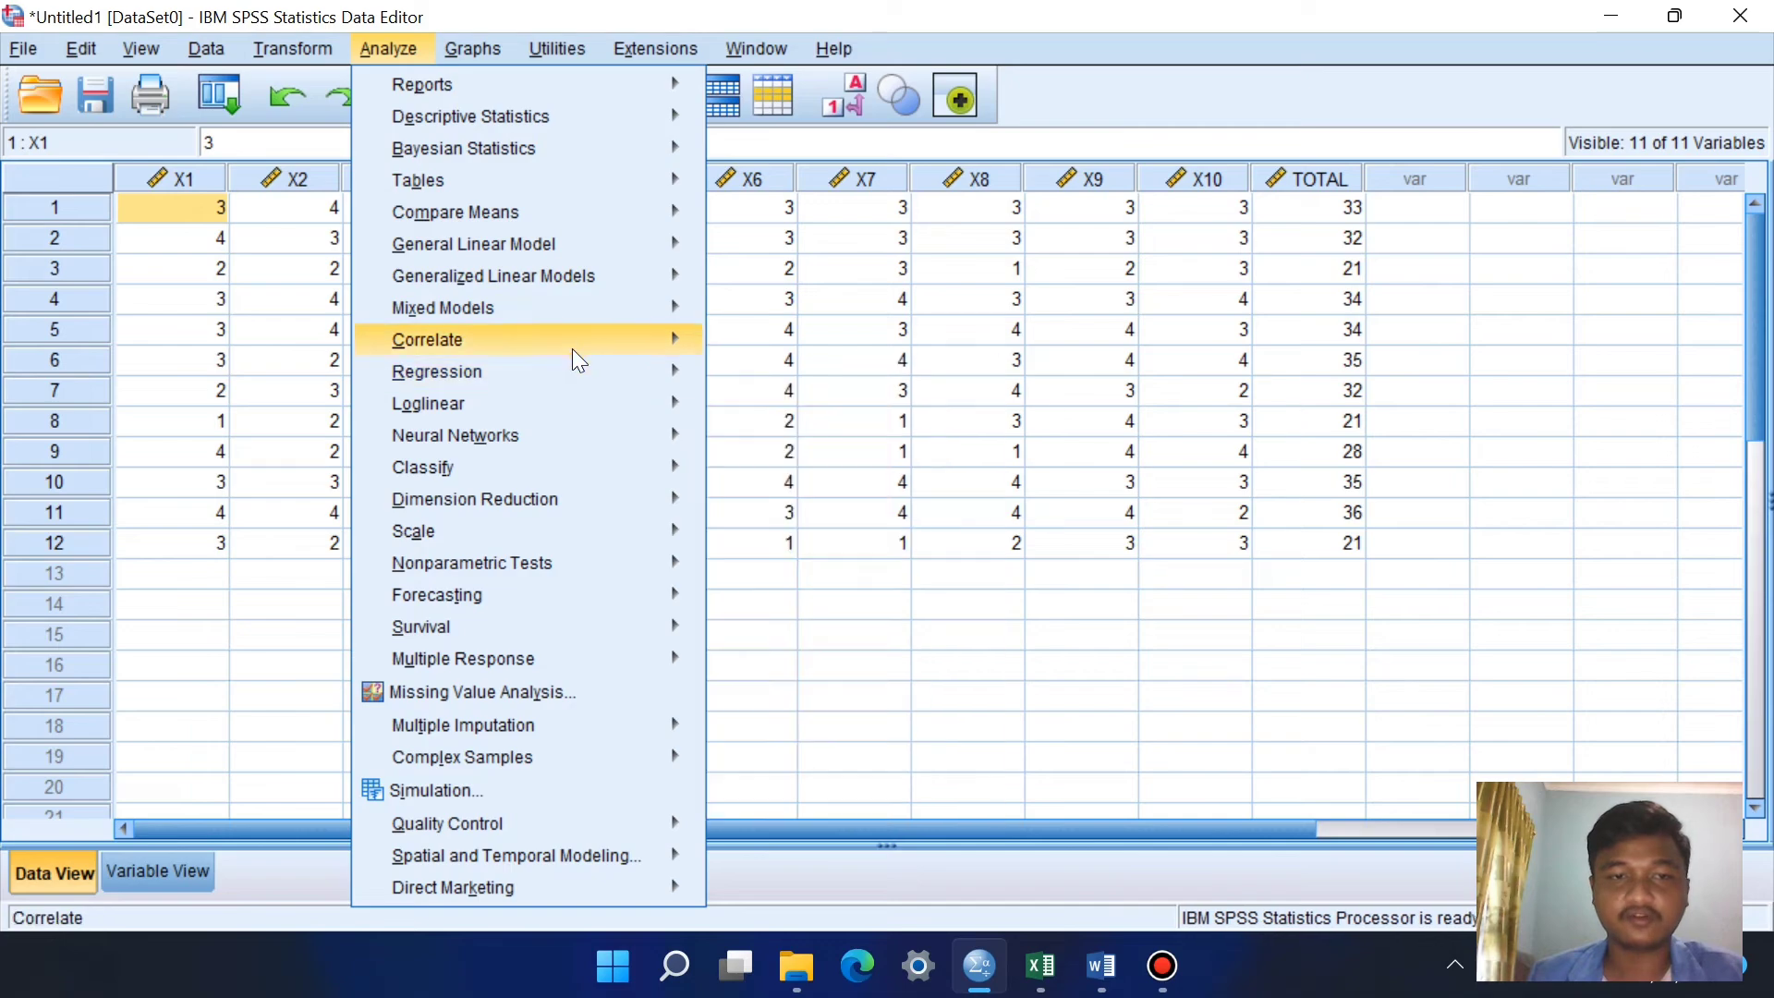
mouse_move(573, 346)
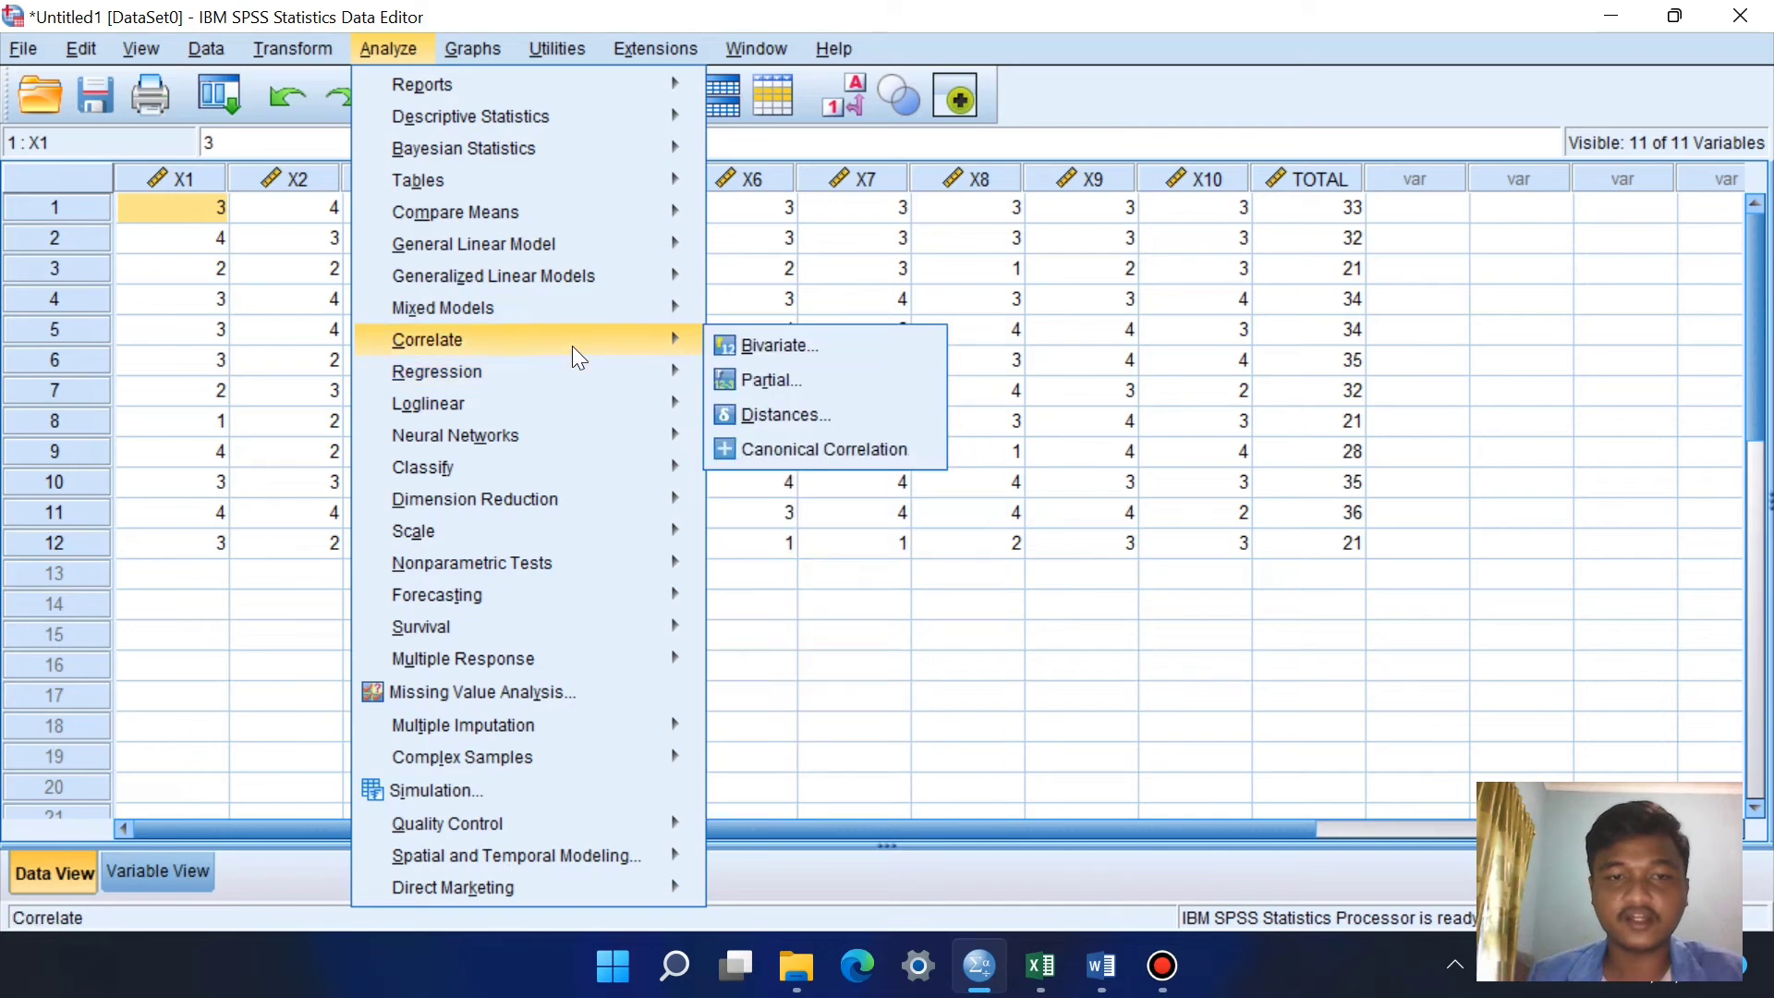
left_click(868, 347)
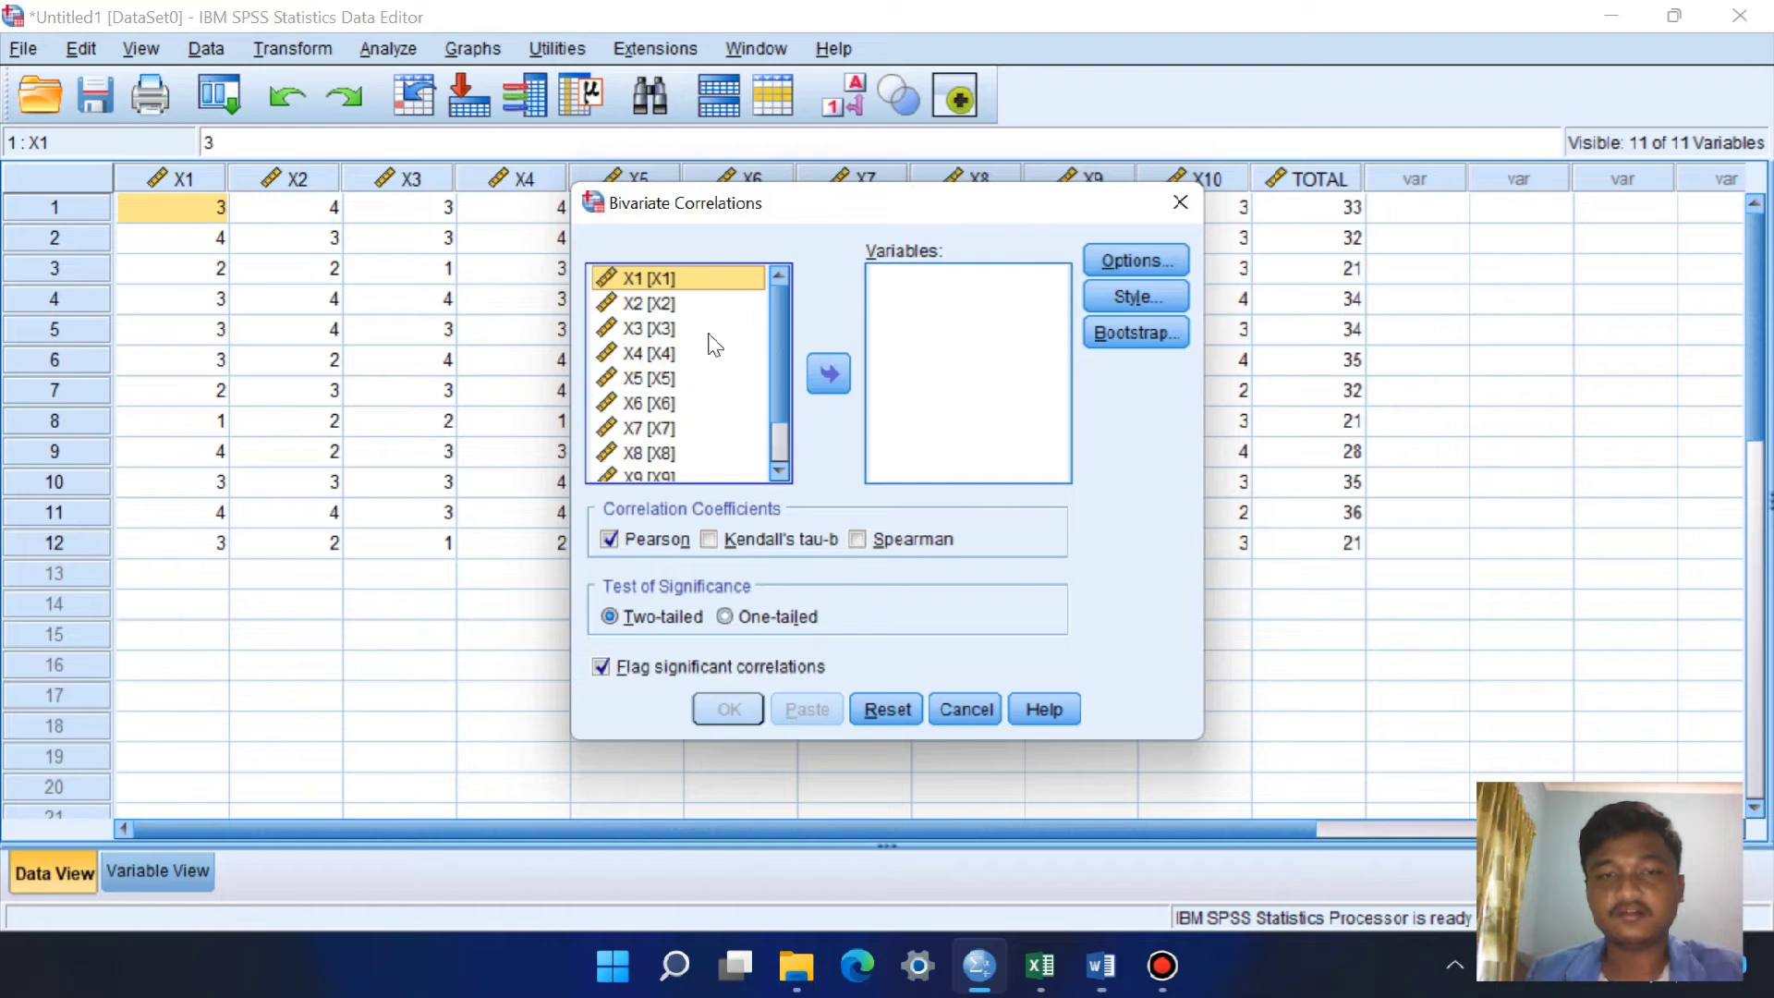
left_click(782, 359)
left_click_drag(782, 361, 786, 325)
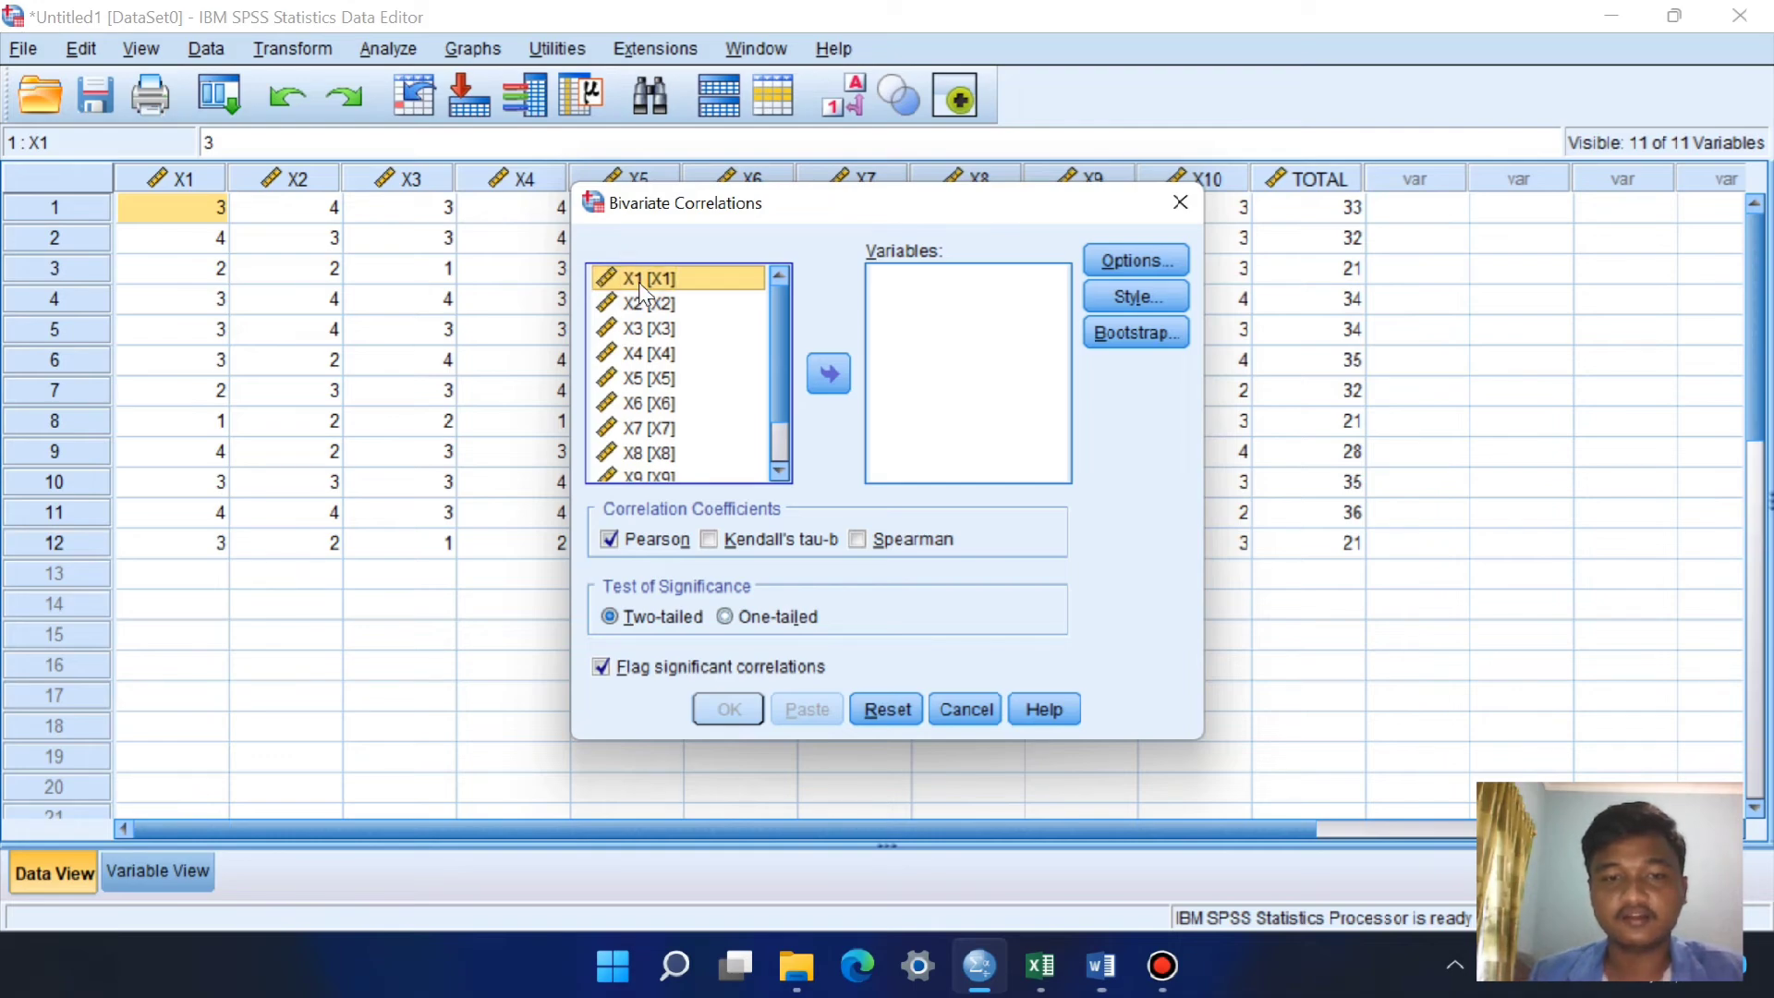
key("shift+Down")
key("shift+Down")
key("shift+Down")
key("shift+Down")
key("shift+Down")
key("shift+Down")
key("shift+Down")
key("shift+Down")
key("shift+Down")
key("shift+Down")
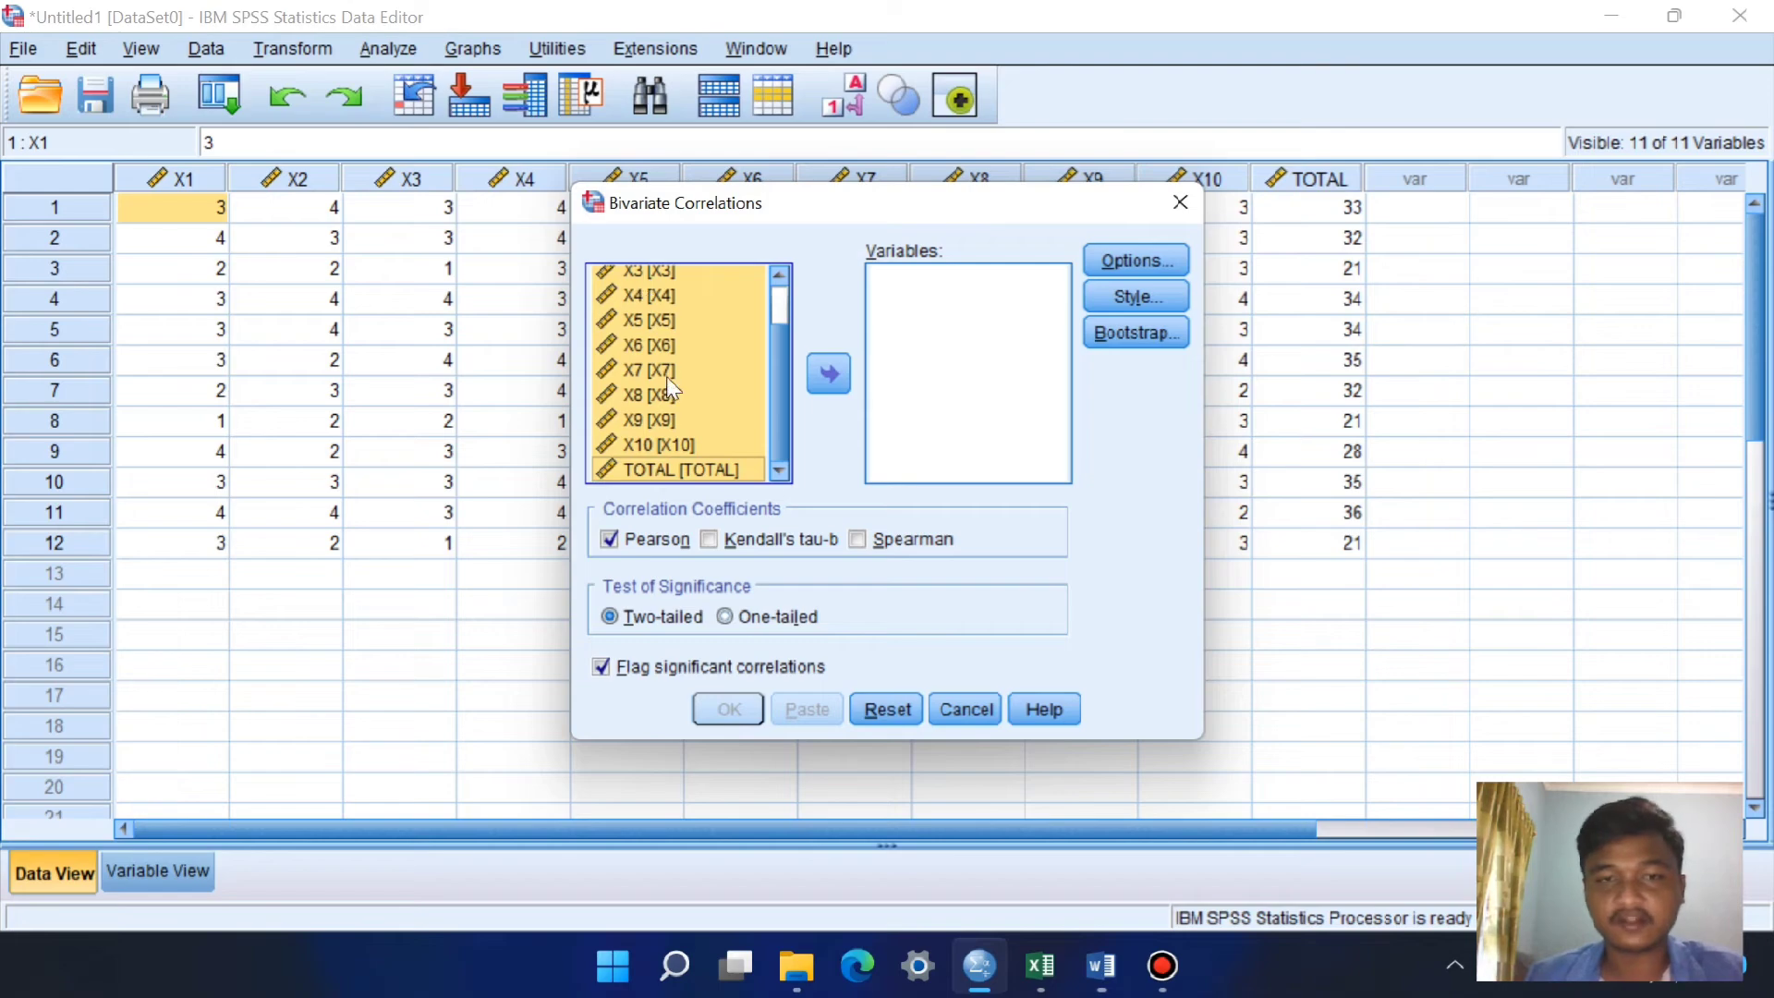
left_click(836, 370)
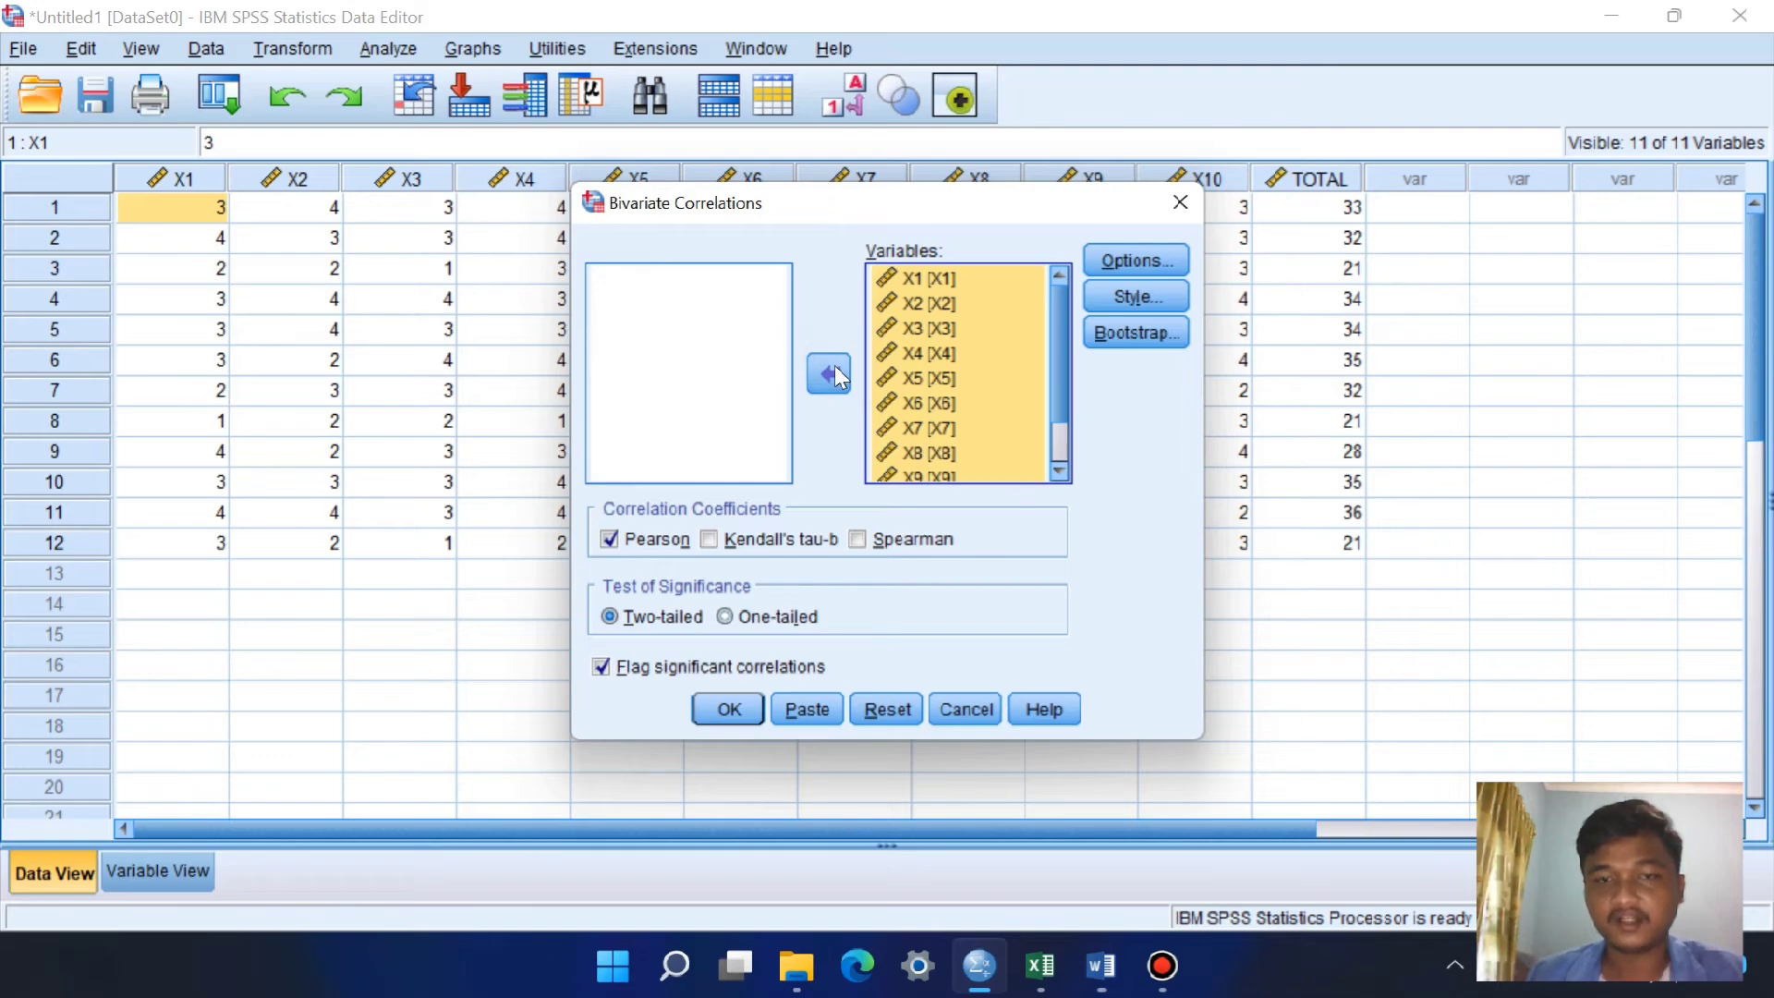
left_click(730, 712)
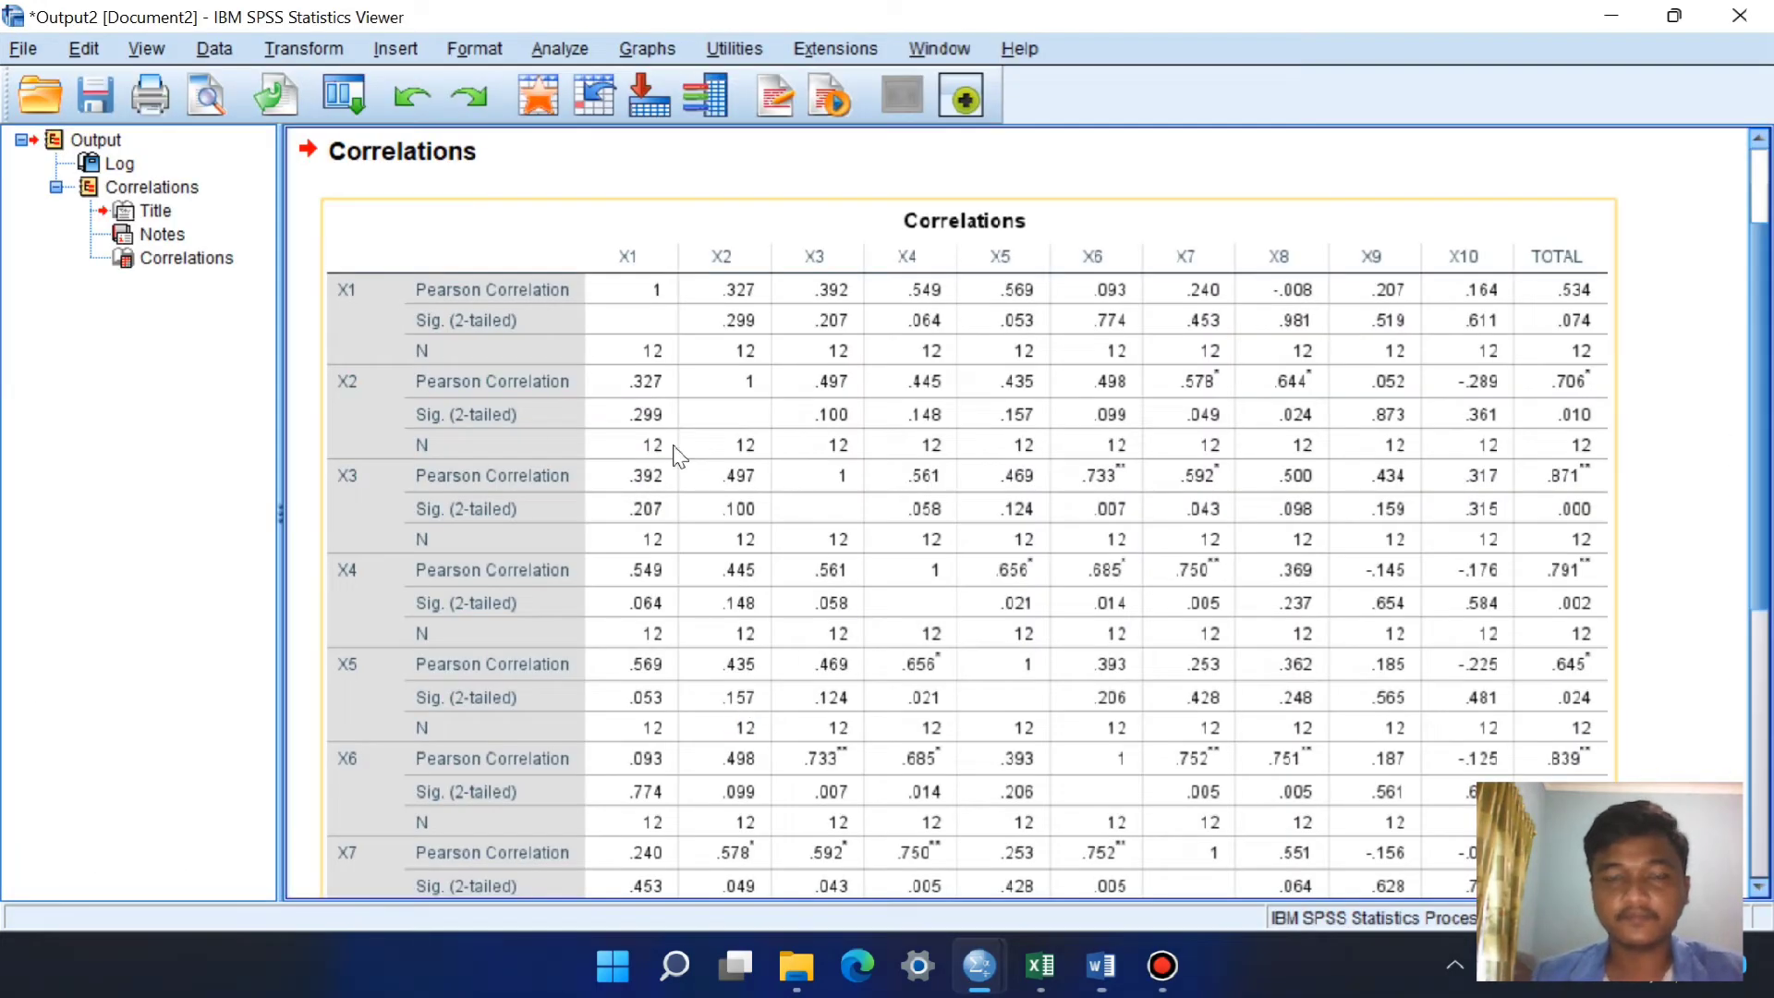
Step: Examine the Correlations output table from X1 through the TOTAL row and its significance footnotes
scroll(1054, 333, "down", 1)
scroll(1058, 352, "up", 2)
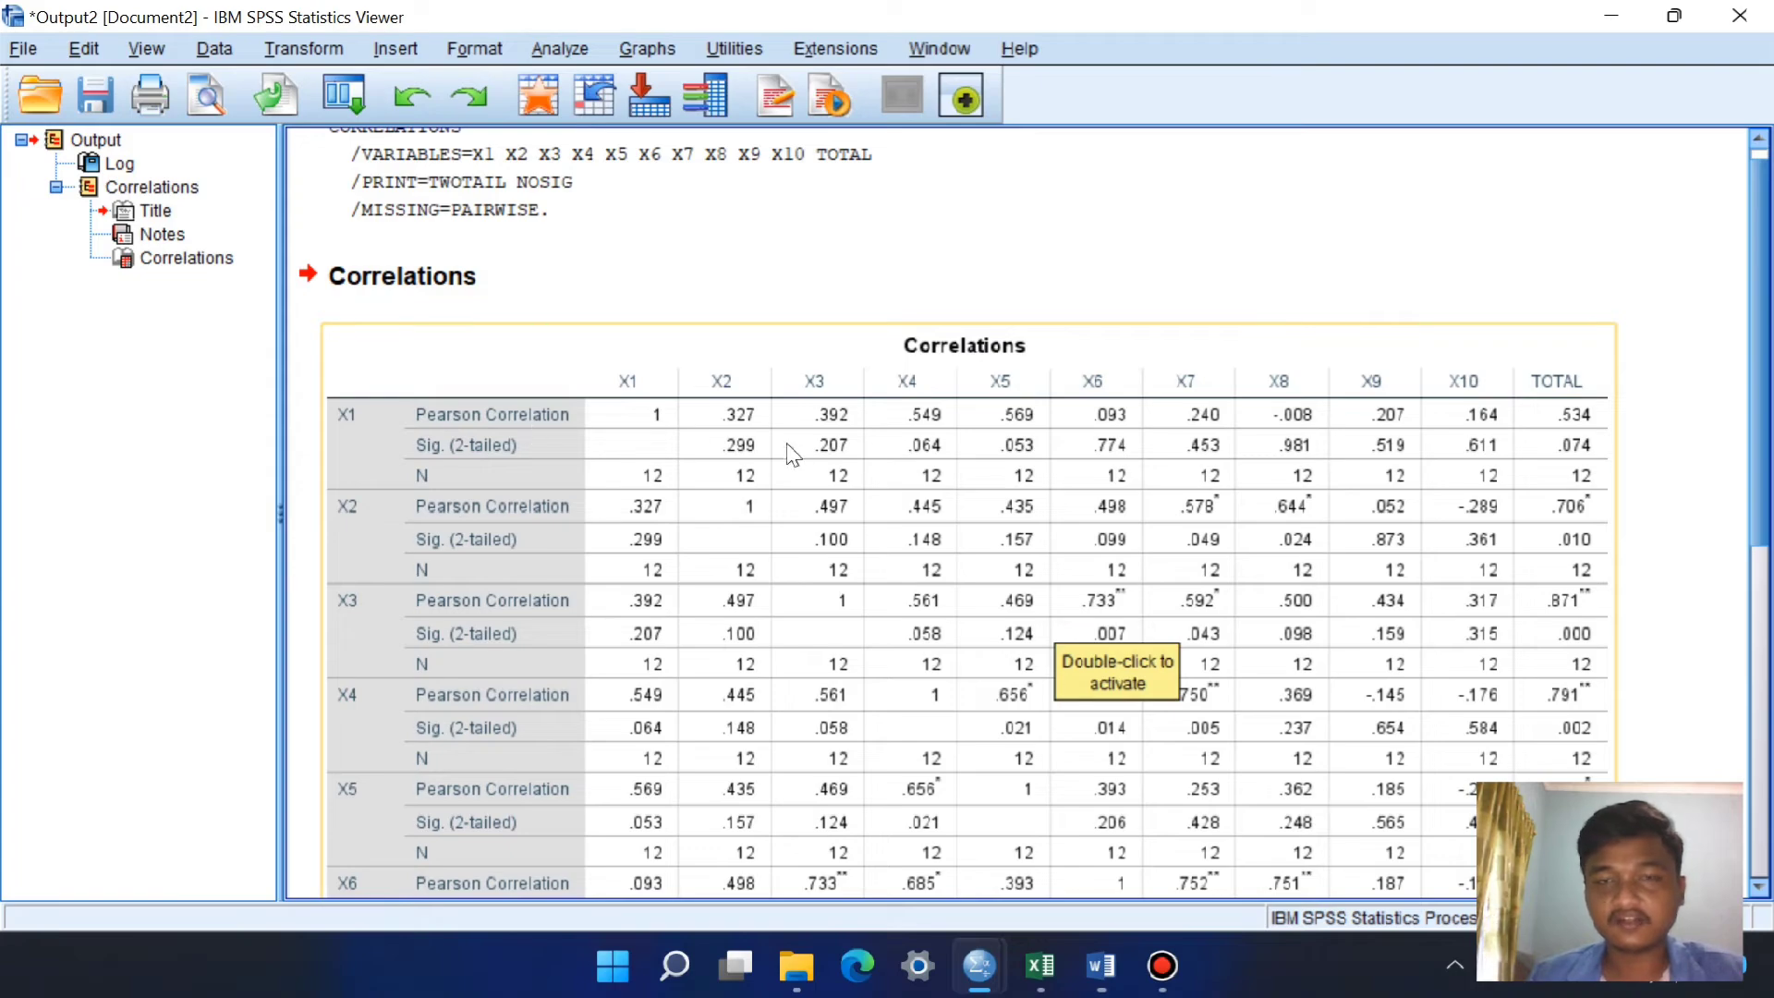
scroll(791, 453, "down", 3)
scroll(793, 454, "up", 3)
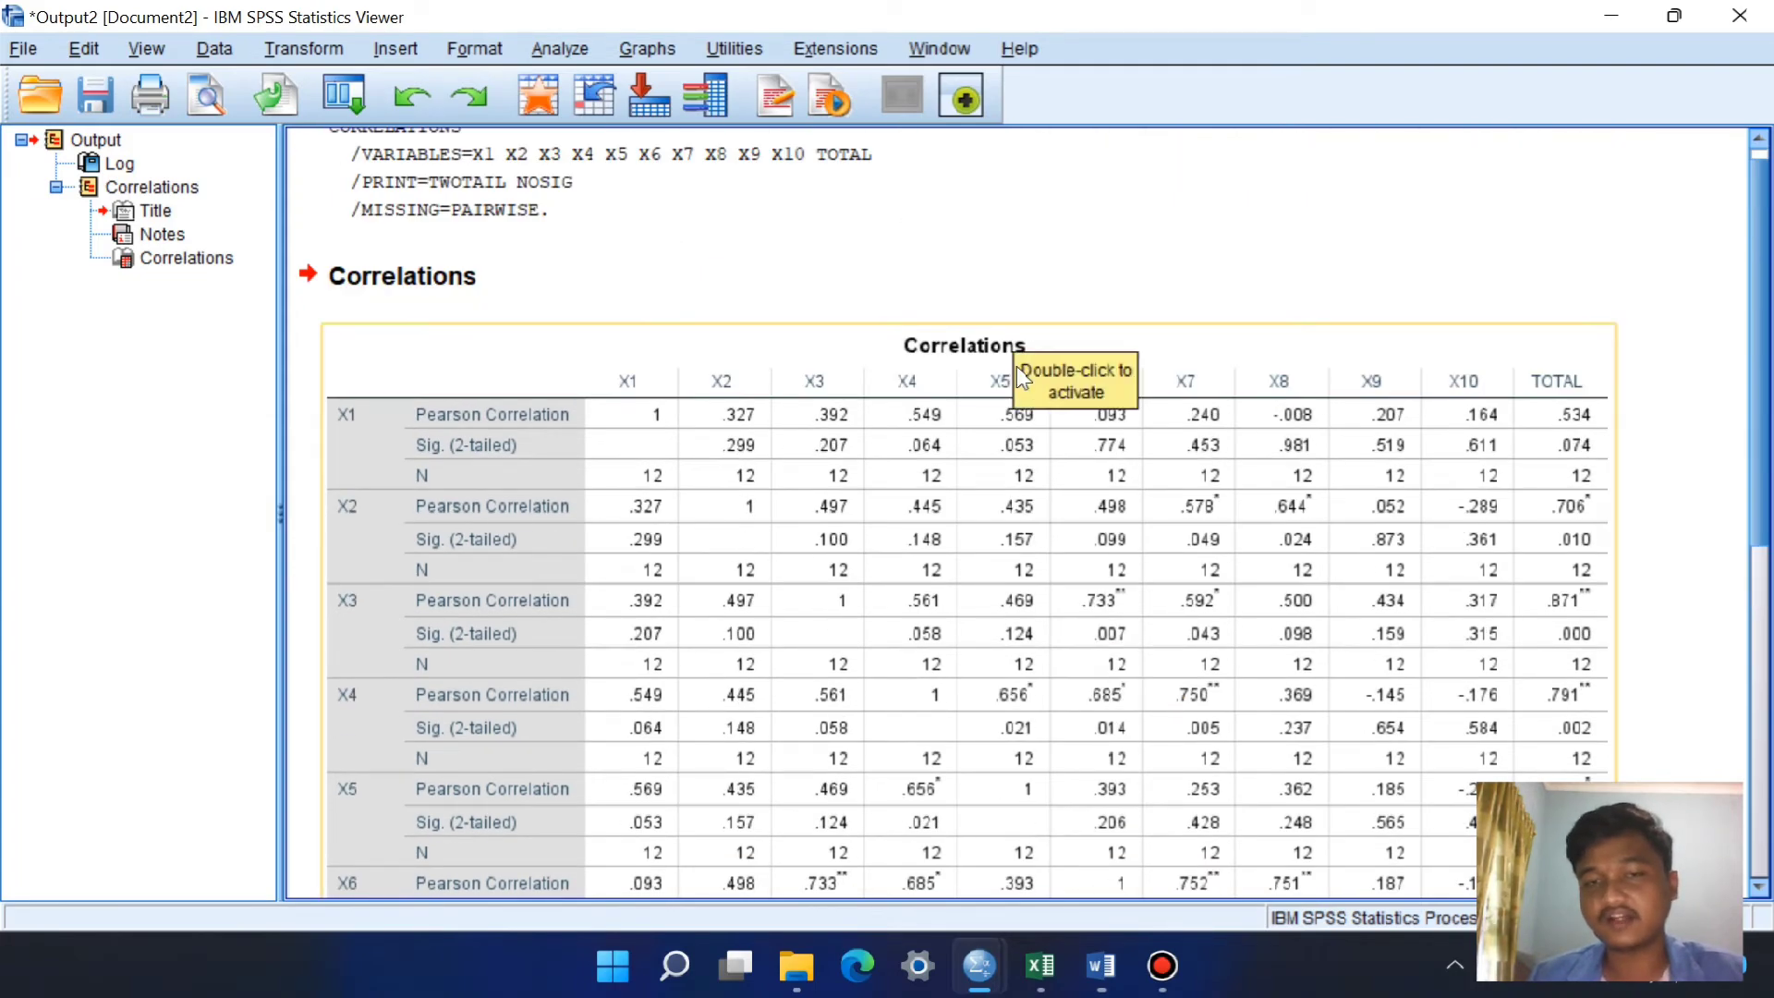
scroll(1072, 534, "down", 7)
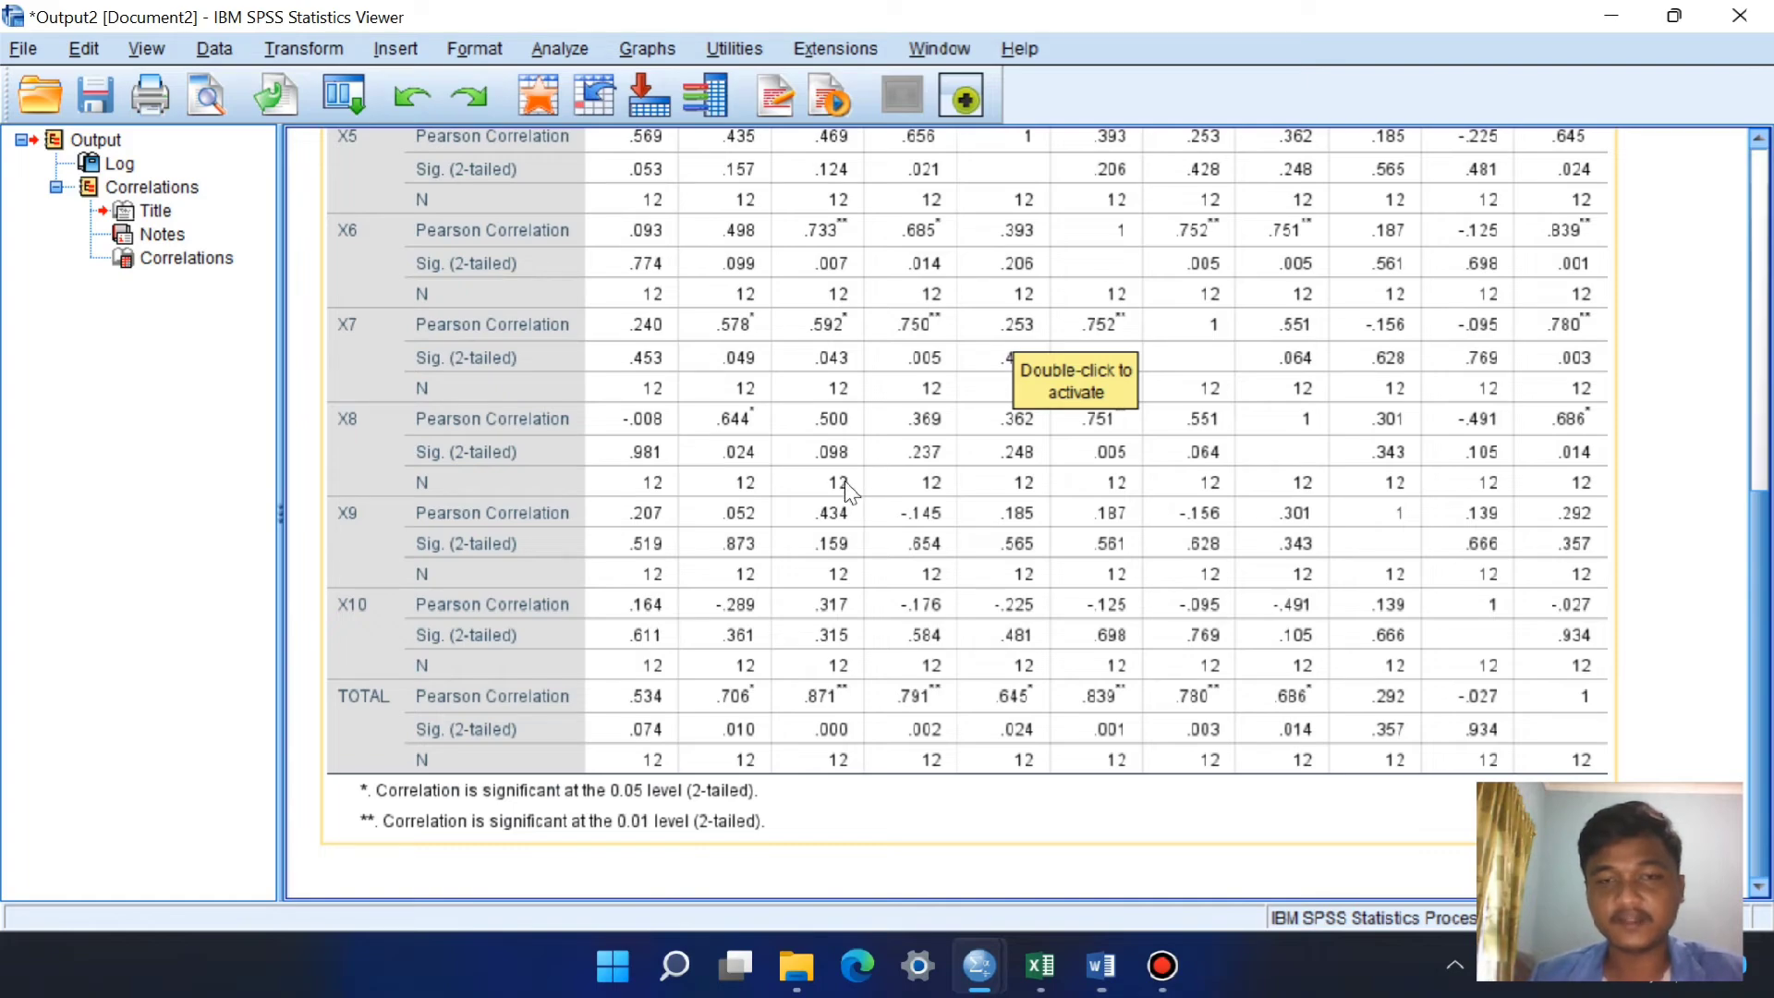
scroll(706, 452, "up", 5)
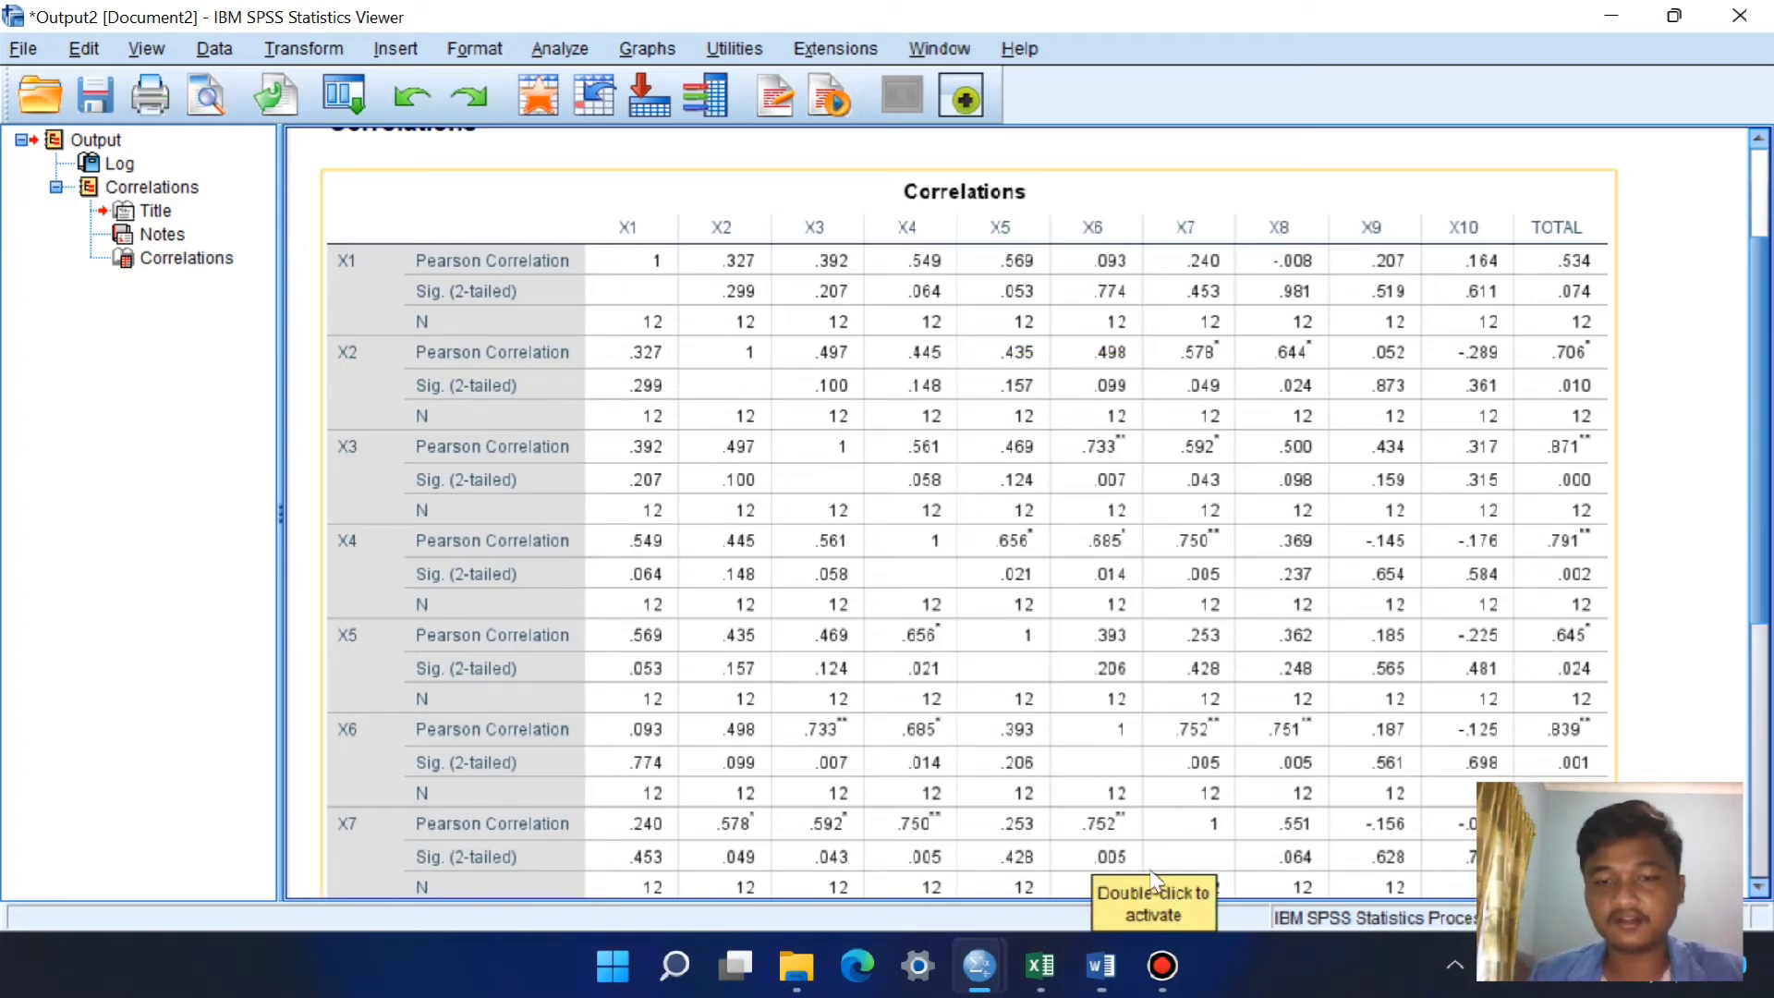
Step: Switch to the Word document and review the highlighted Sig. (2-tailed) values in the TOTAL row of the correlation table
left_click(1100, 966)
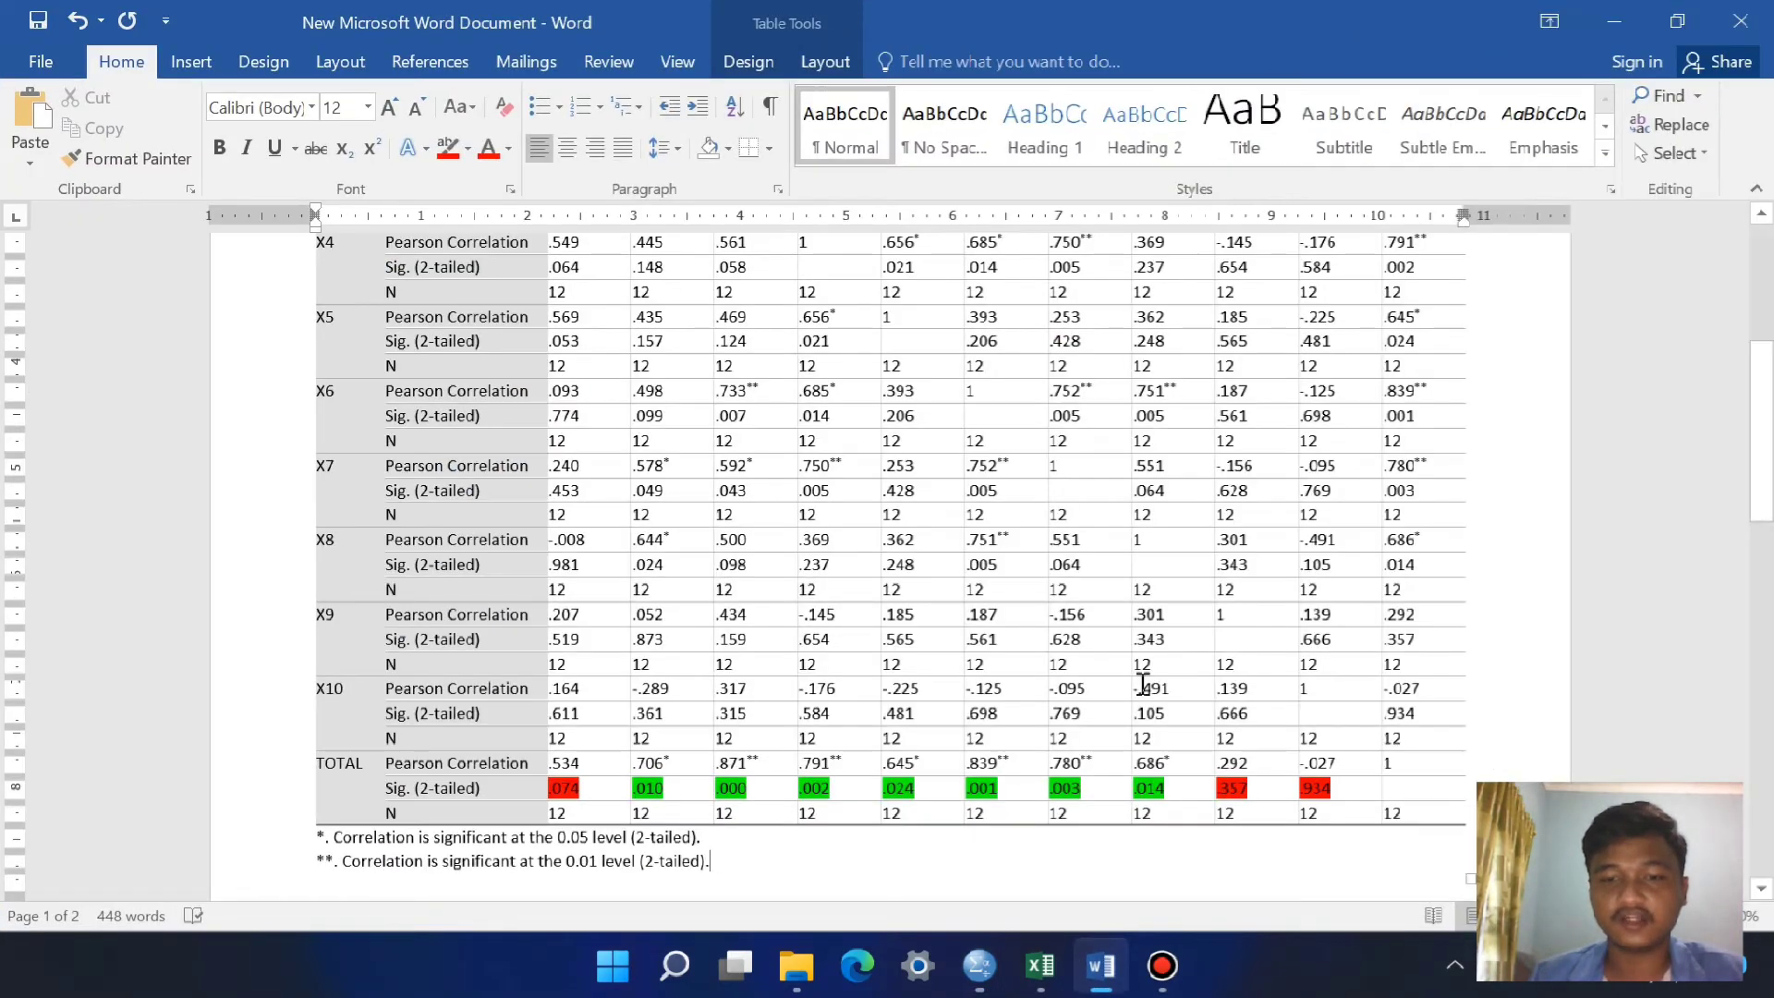
scroll(823, 406, "up", 4)
scroll(808, 407, "down", 5)
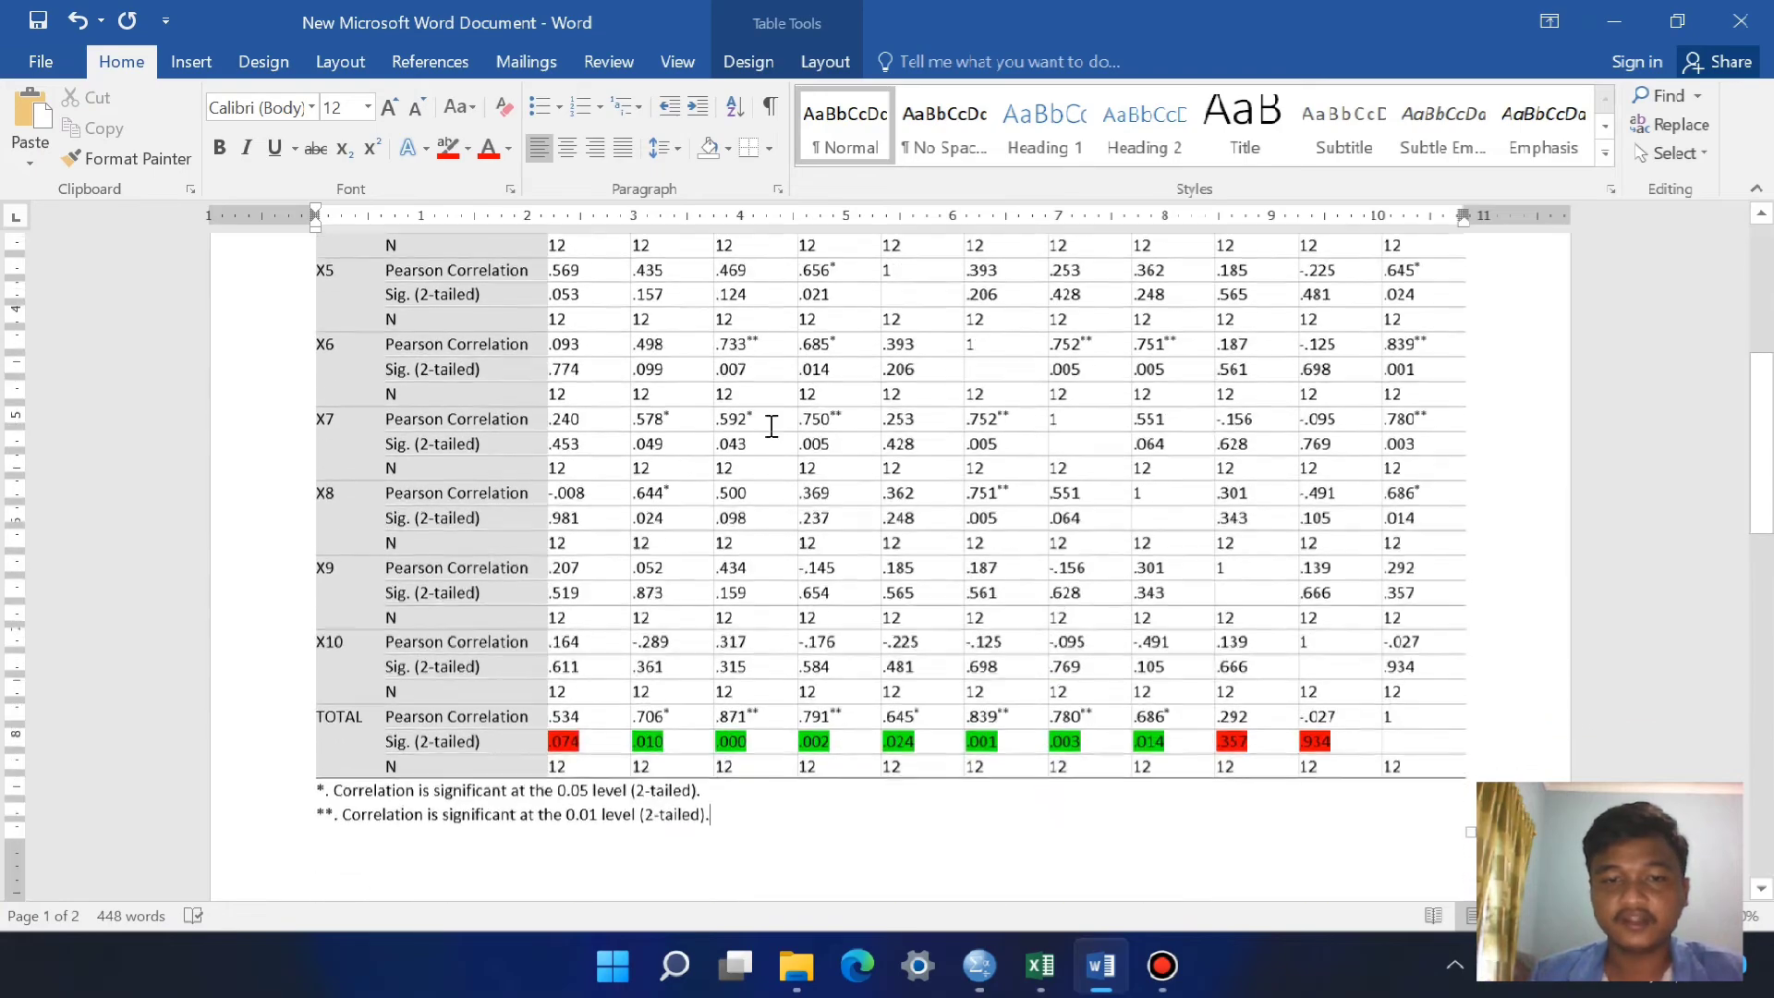
scroll(772, 420, "up", 6)
scroll(768, 337, "down", 3)
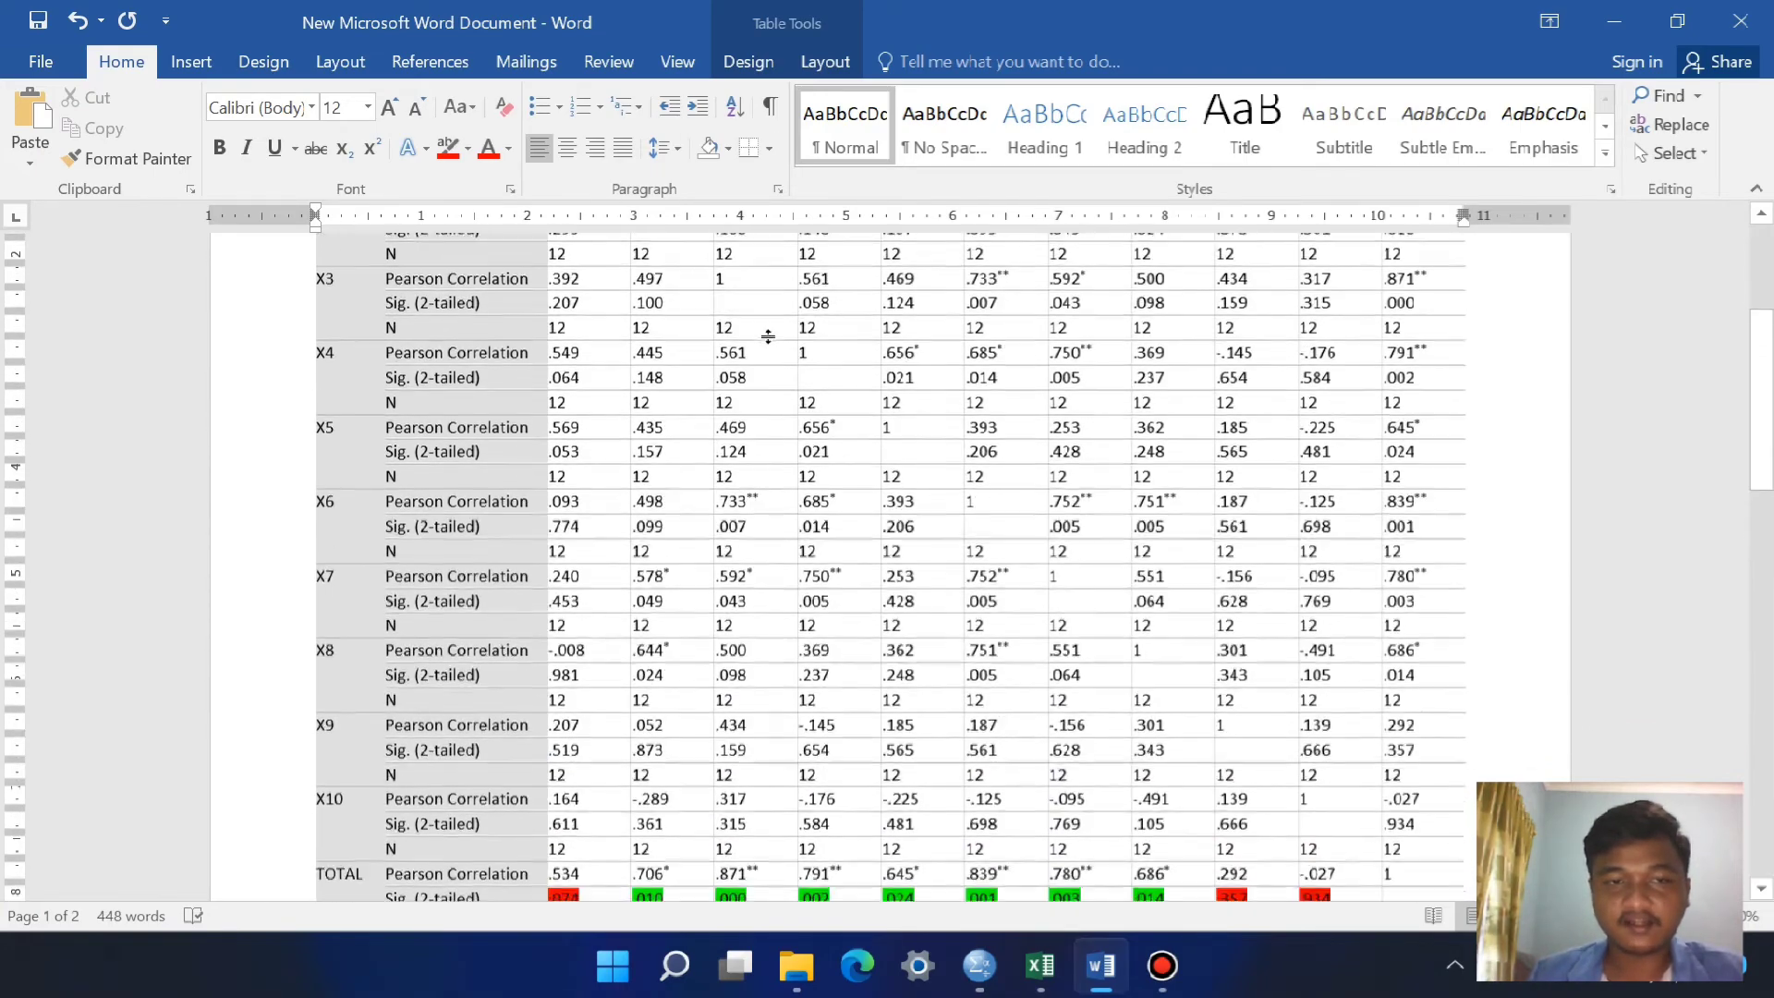
scroll(768, 336, "down", 3)
scroll(758, 633, "up", 3)
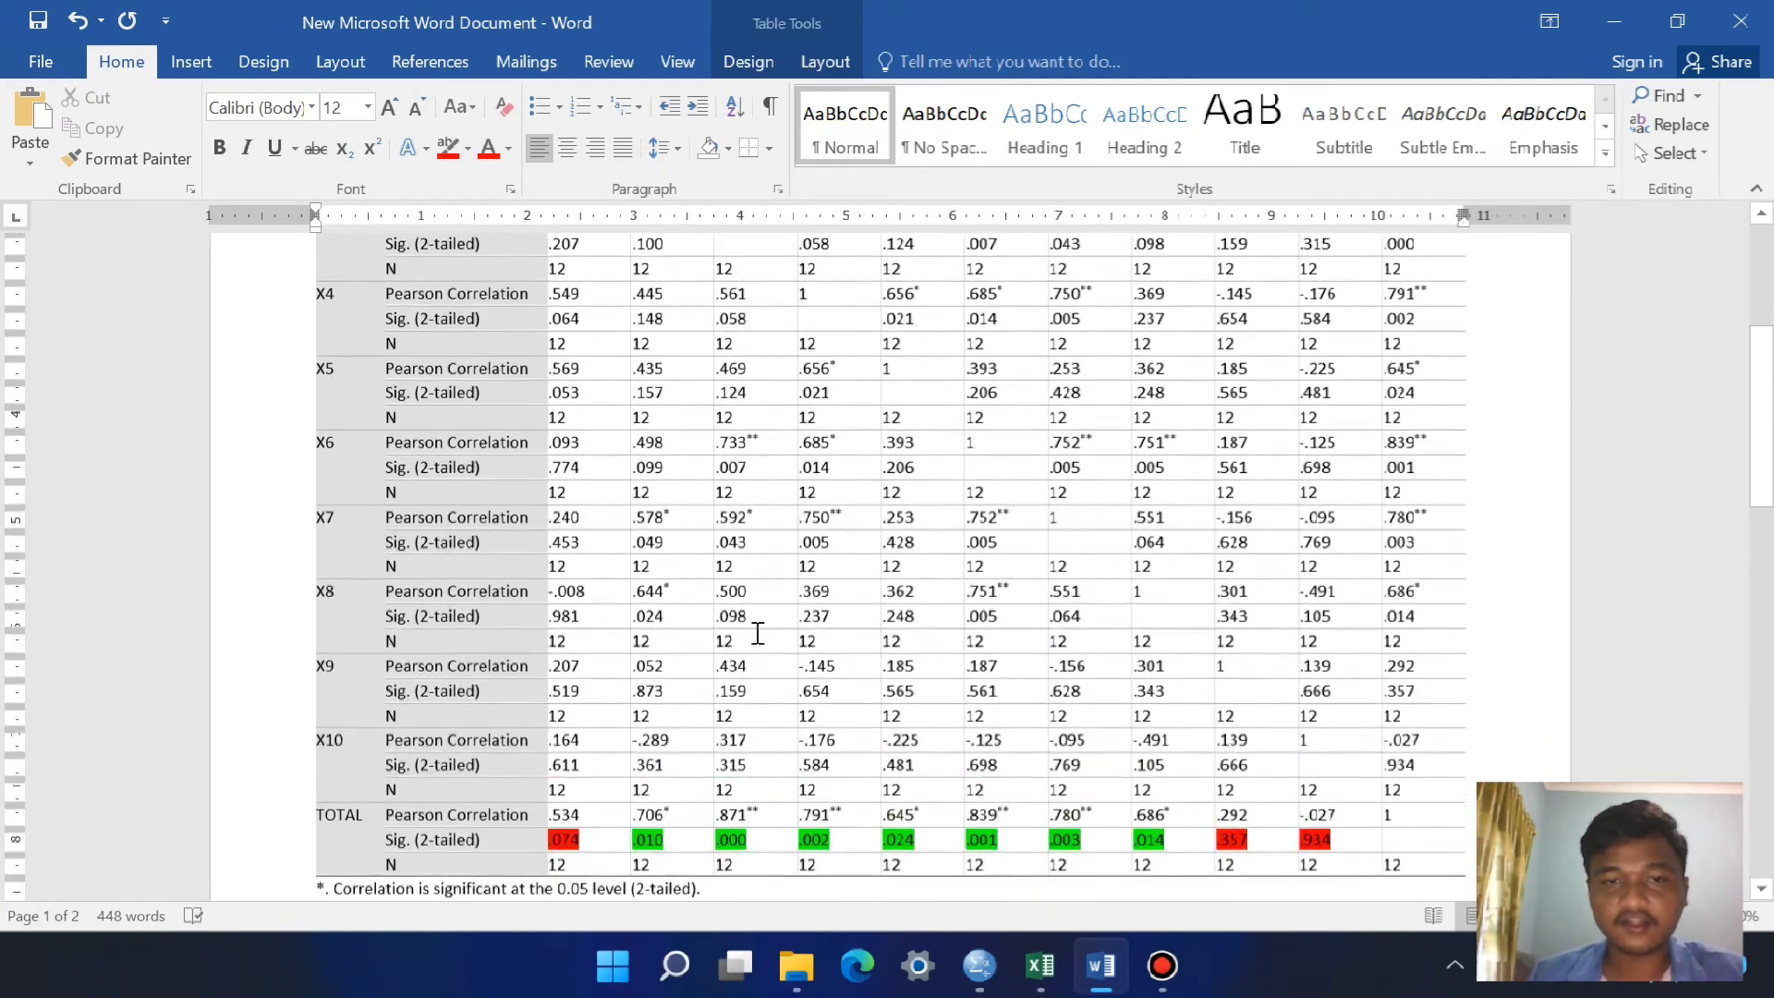
scroll(758, 633, "up", 3)
scroll(730, 632, "down", 4)
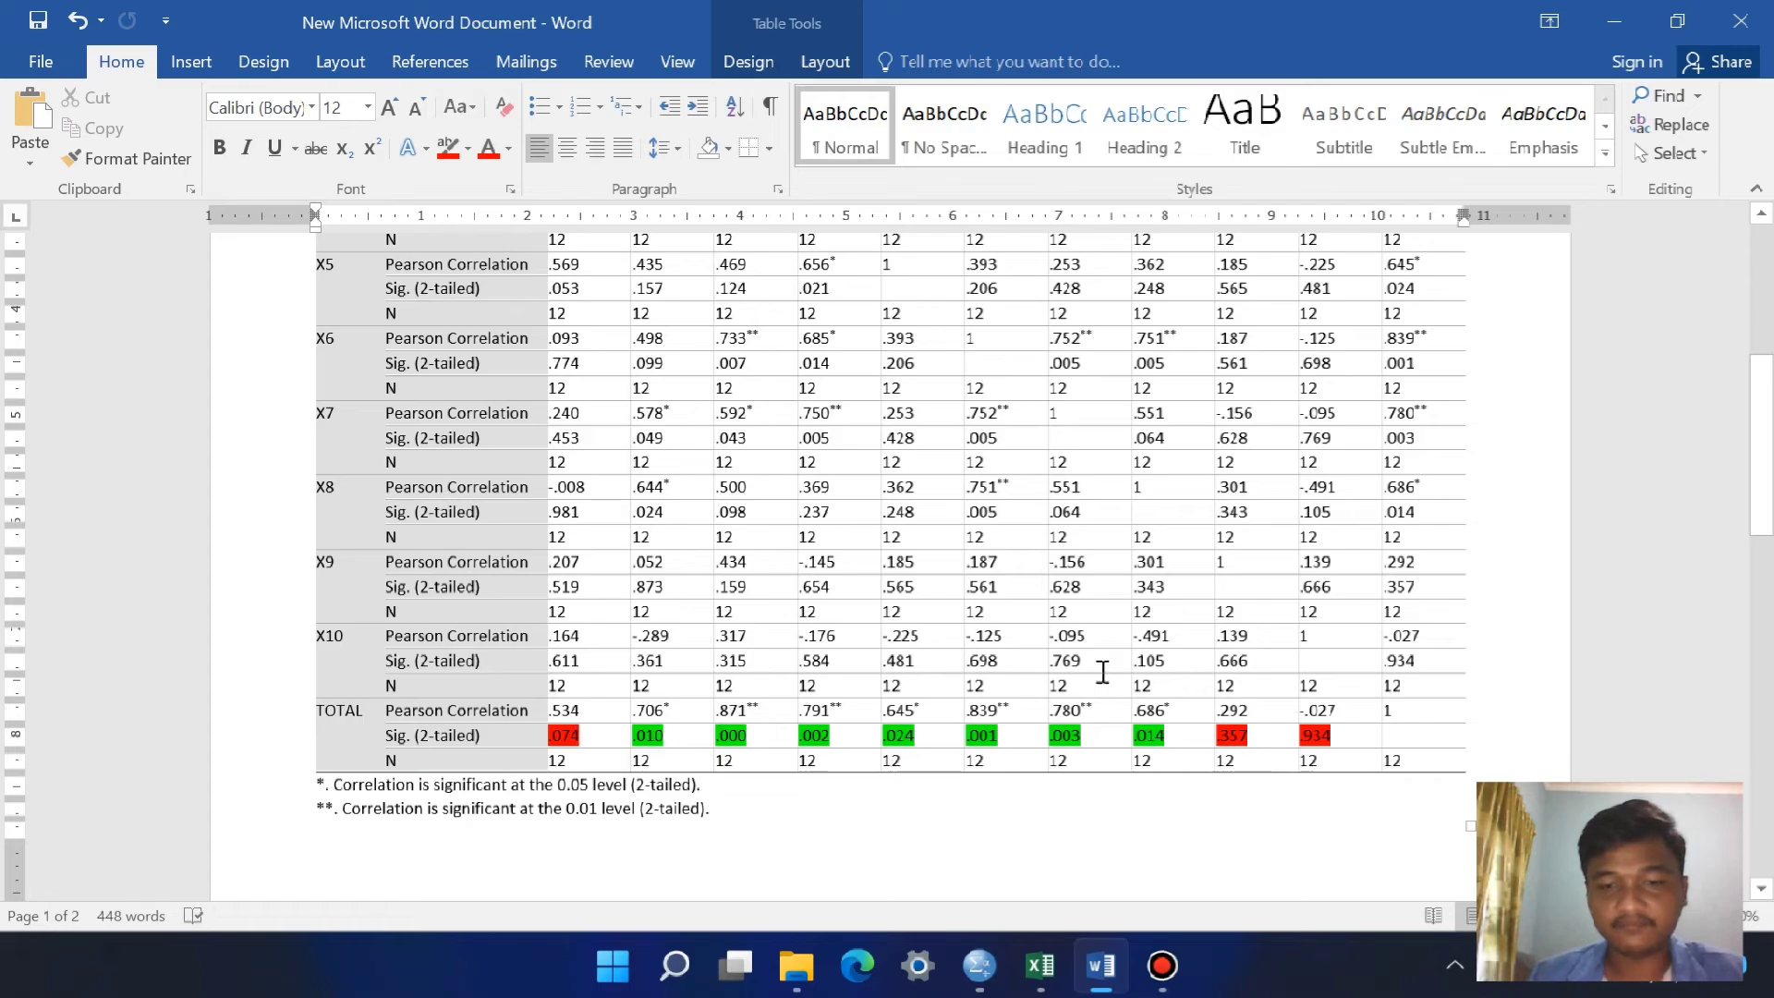
Step: Return to the Excel workbook and review the KRITERIA rules for significance and the correlation rows on Sheet1
left_click(1035, 954)
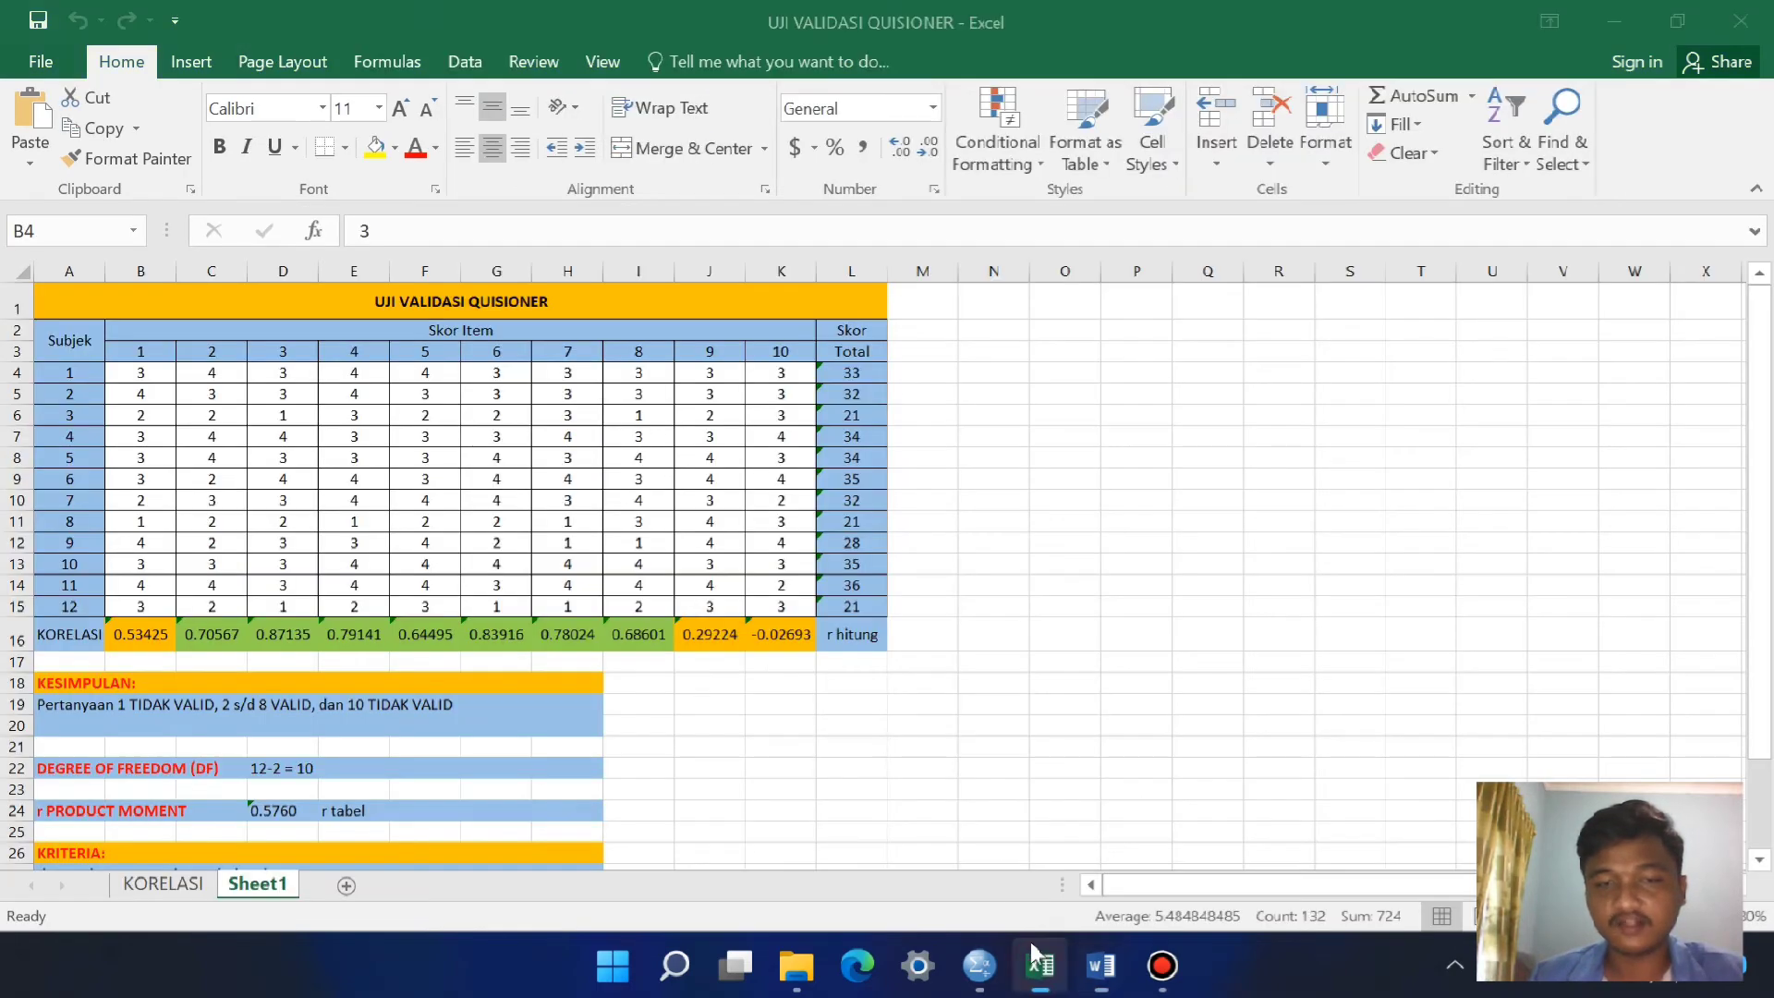
scroll(646, 646, "down", 3)
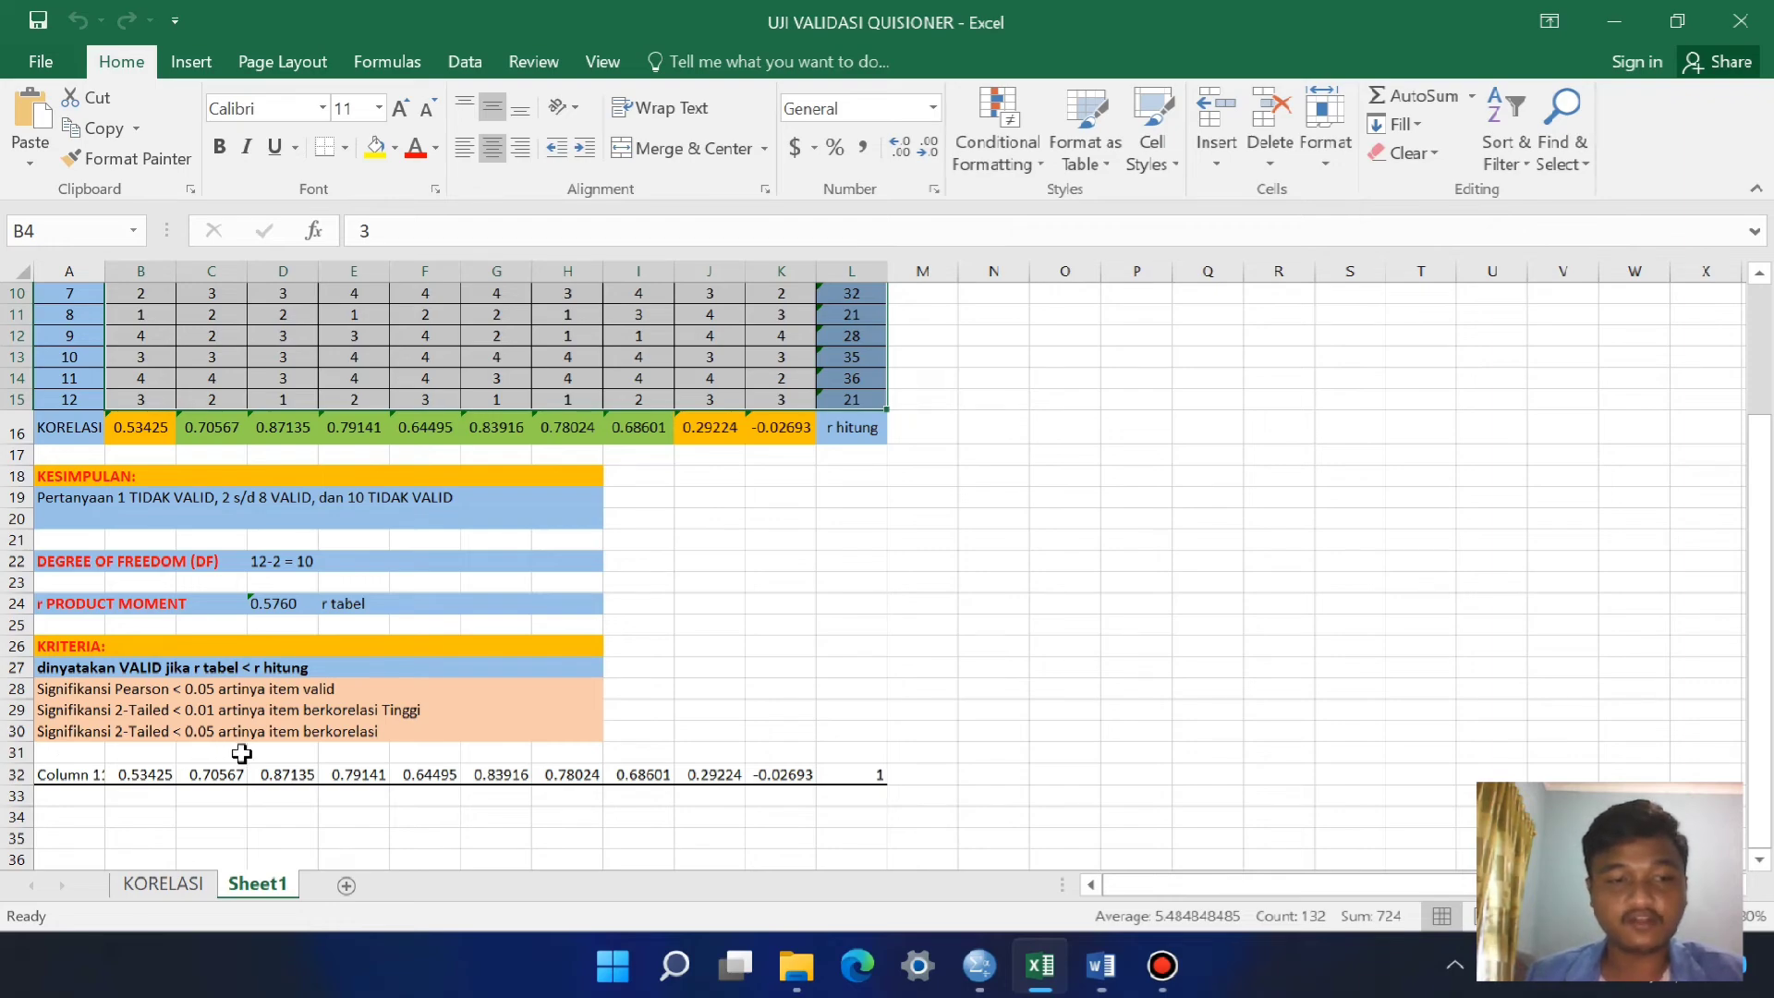
scroll(601, 679, "up", 2)
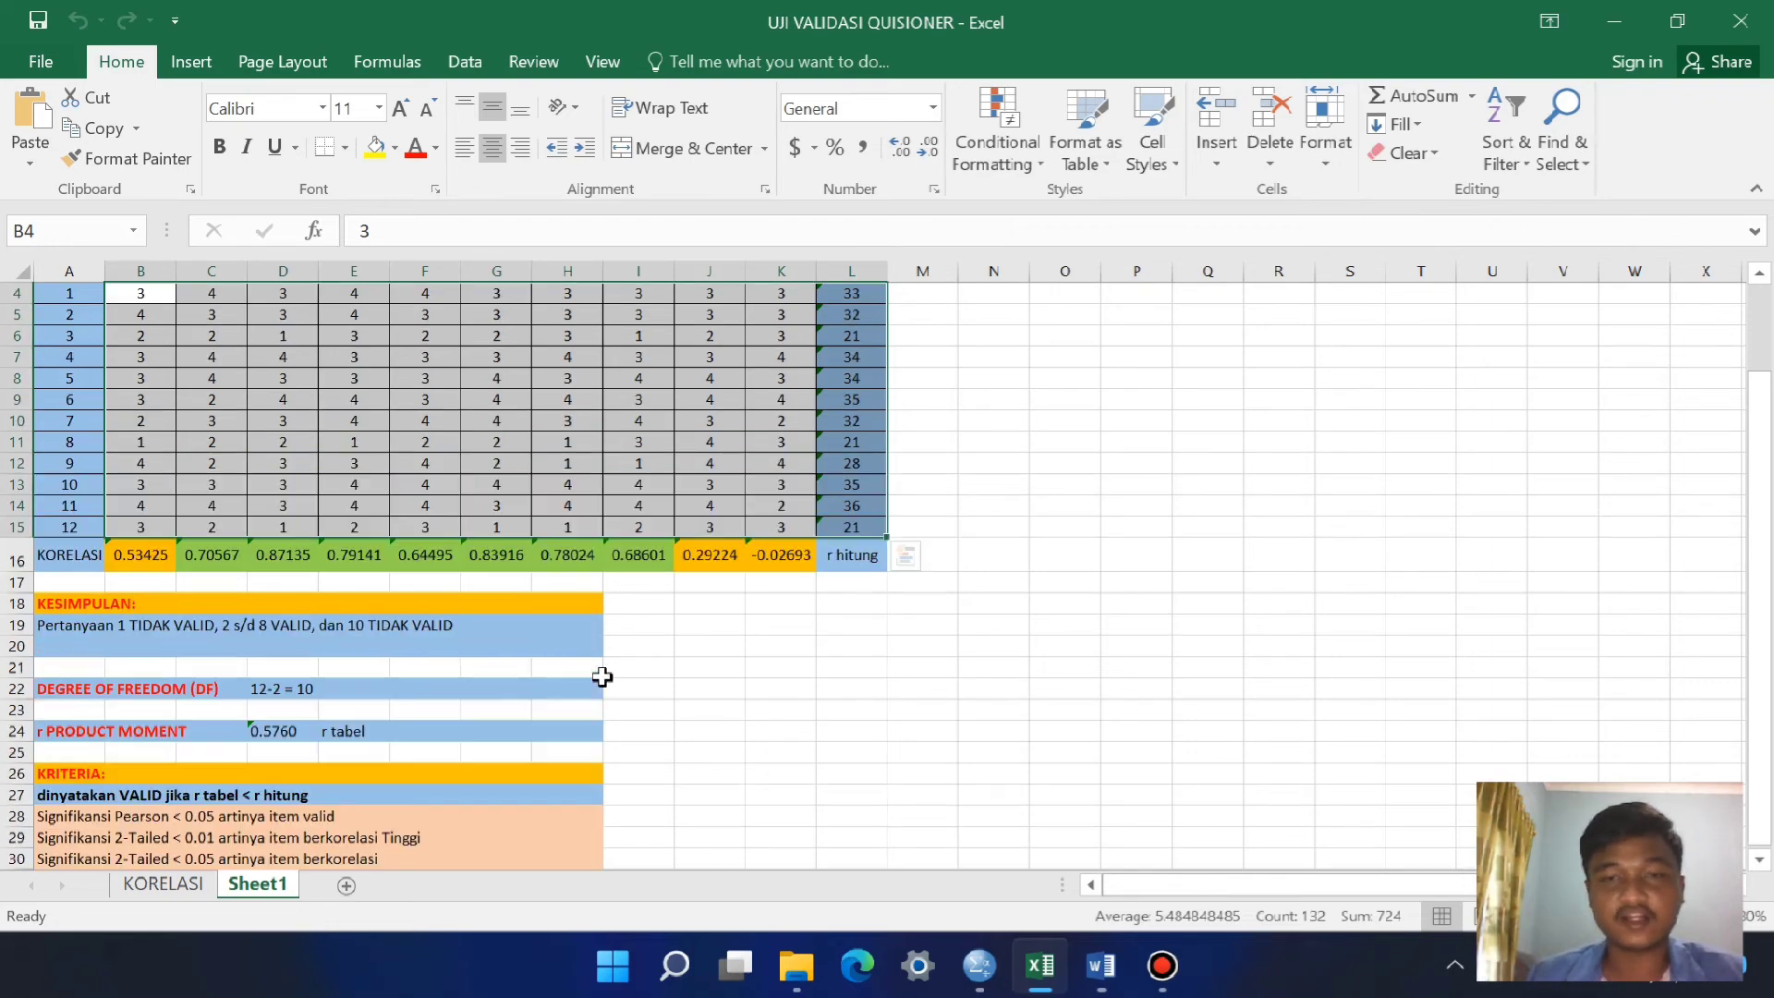
scroll(601, 680, "down", 2)
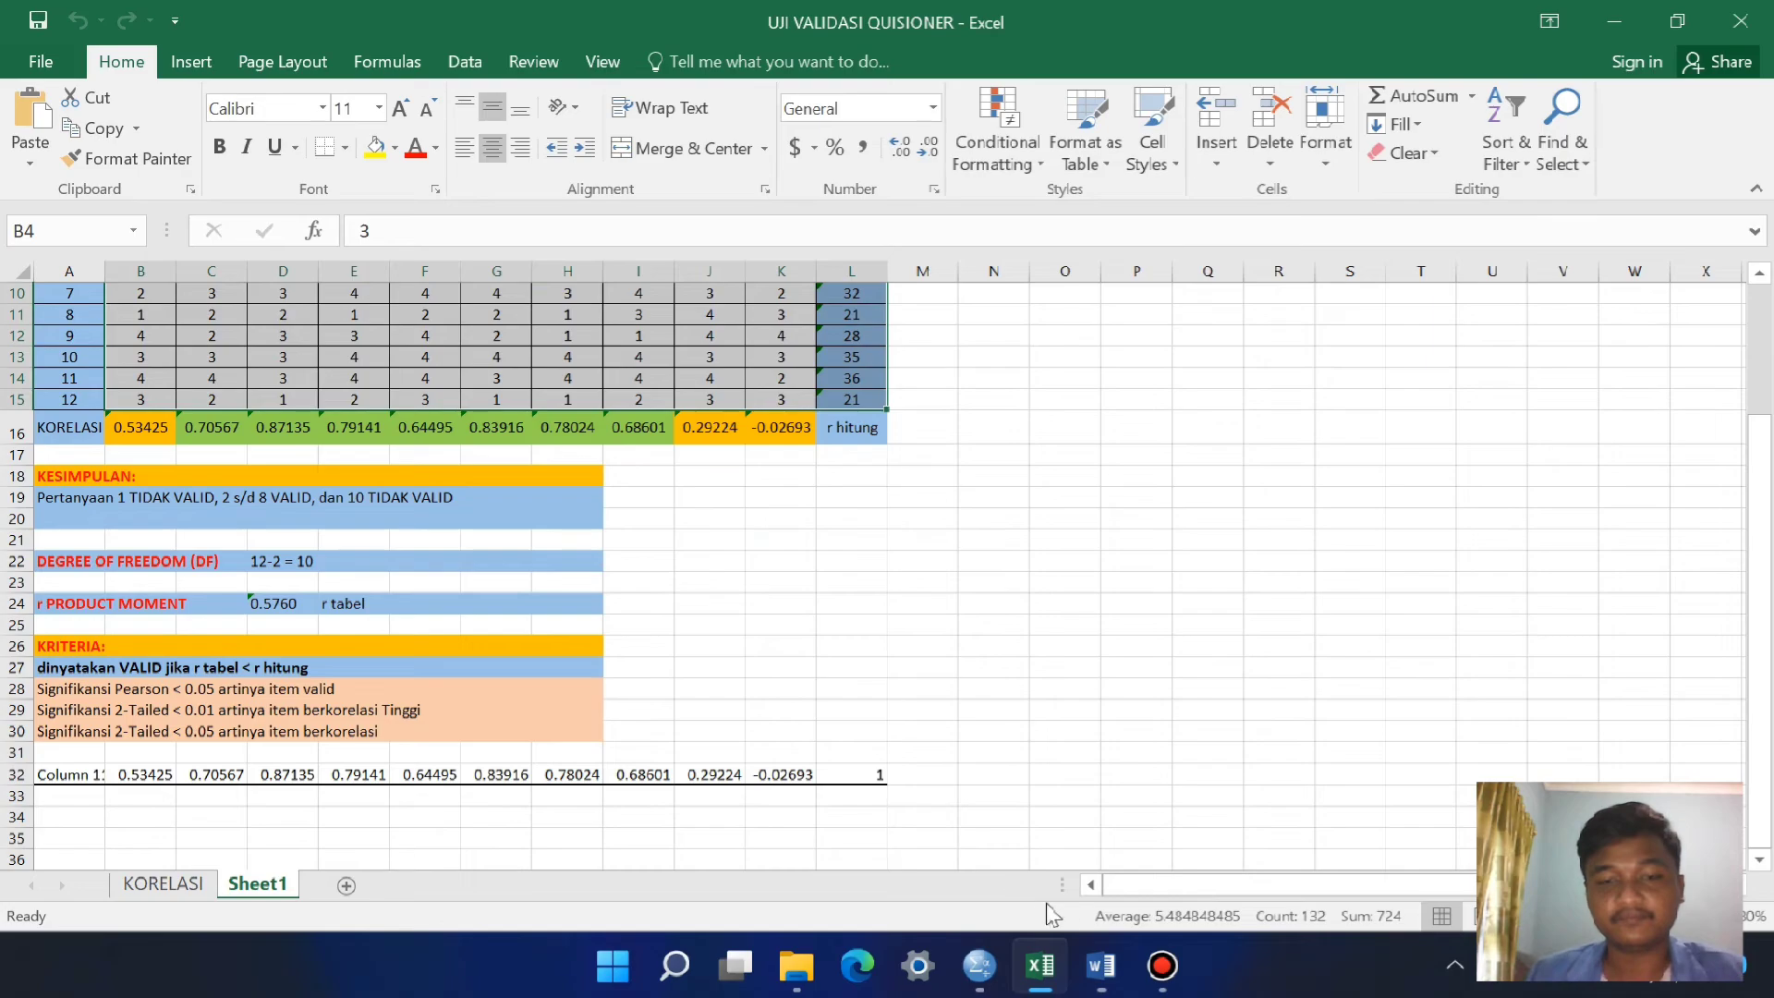
Step: Switch between the Word correlation table and the Excel workbook to compare the TOTAL row and significance footnotes with the KRITERIA rules
left_click(1101, 967)
scroll(735, 625, "up", 5)
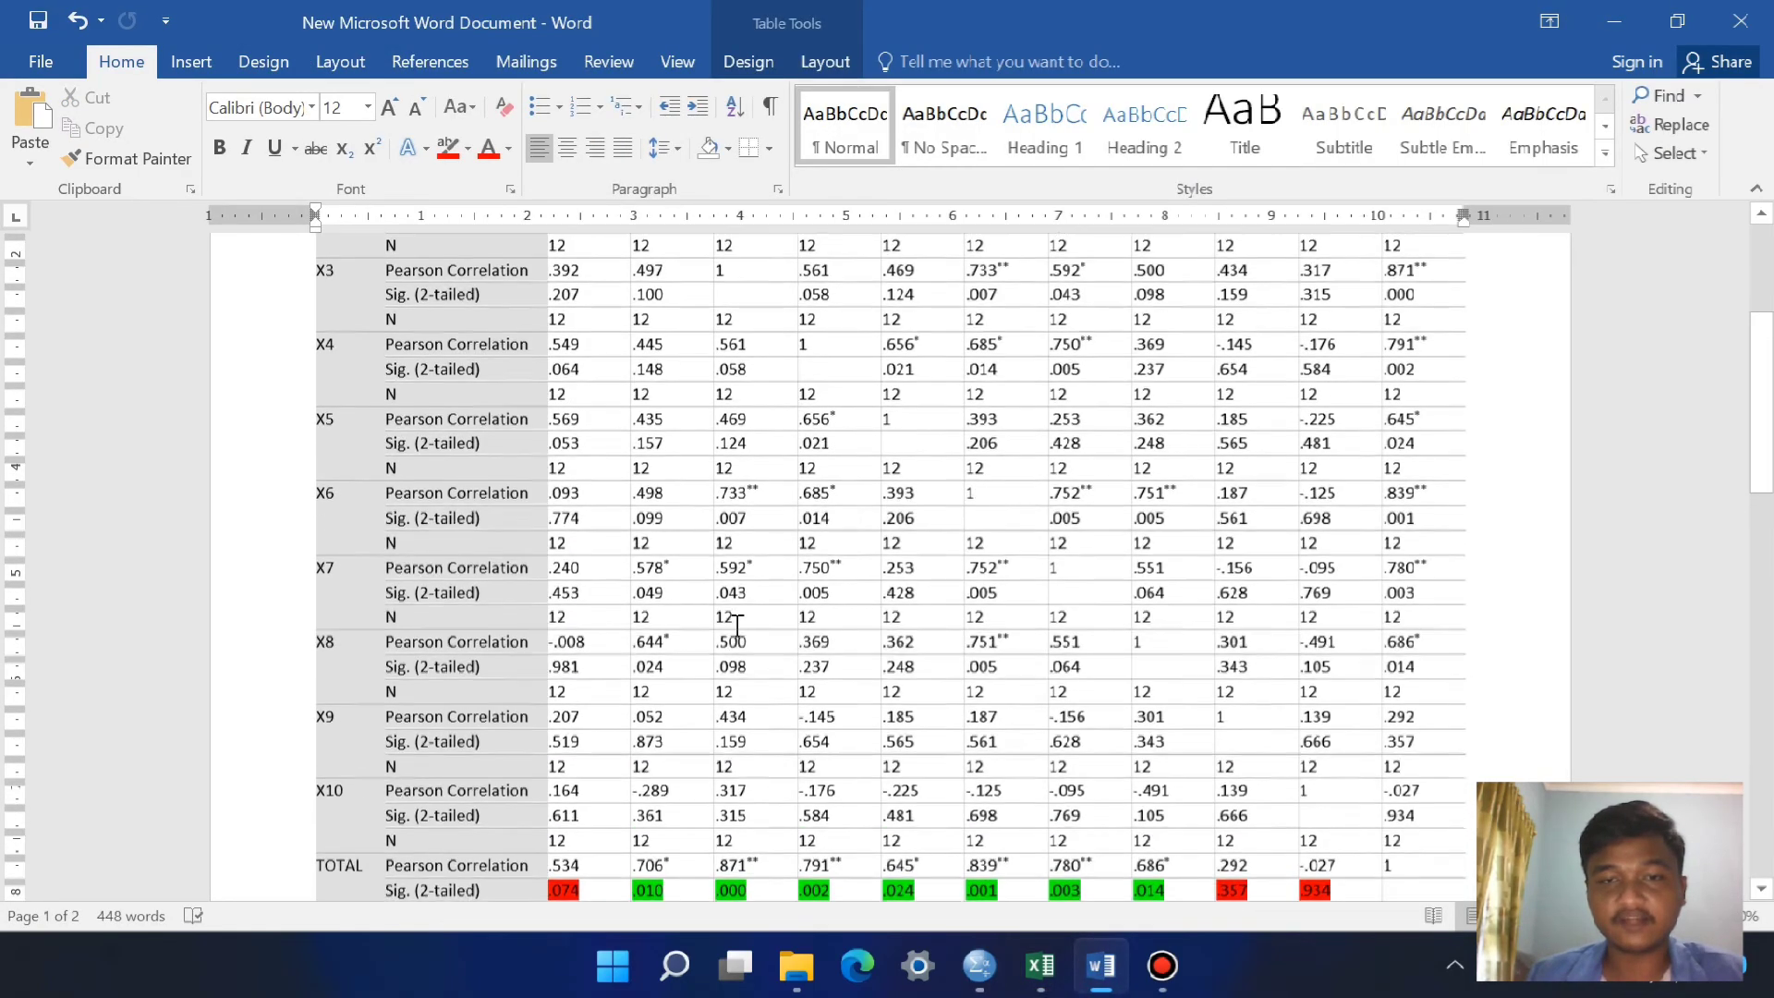
scroll(734, 625, "down", 6)
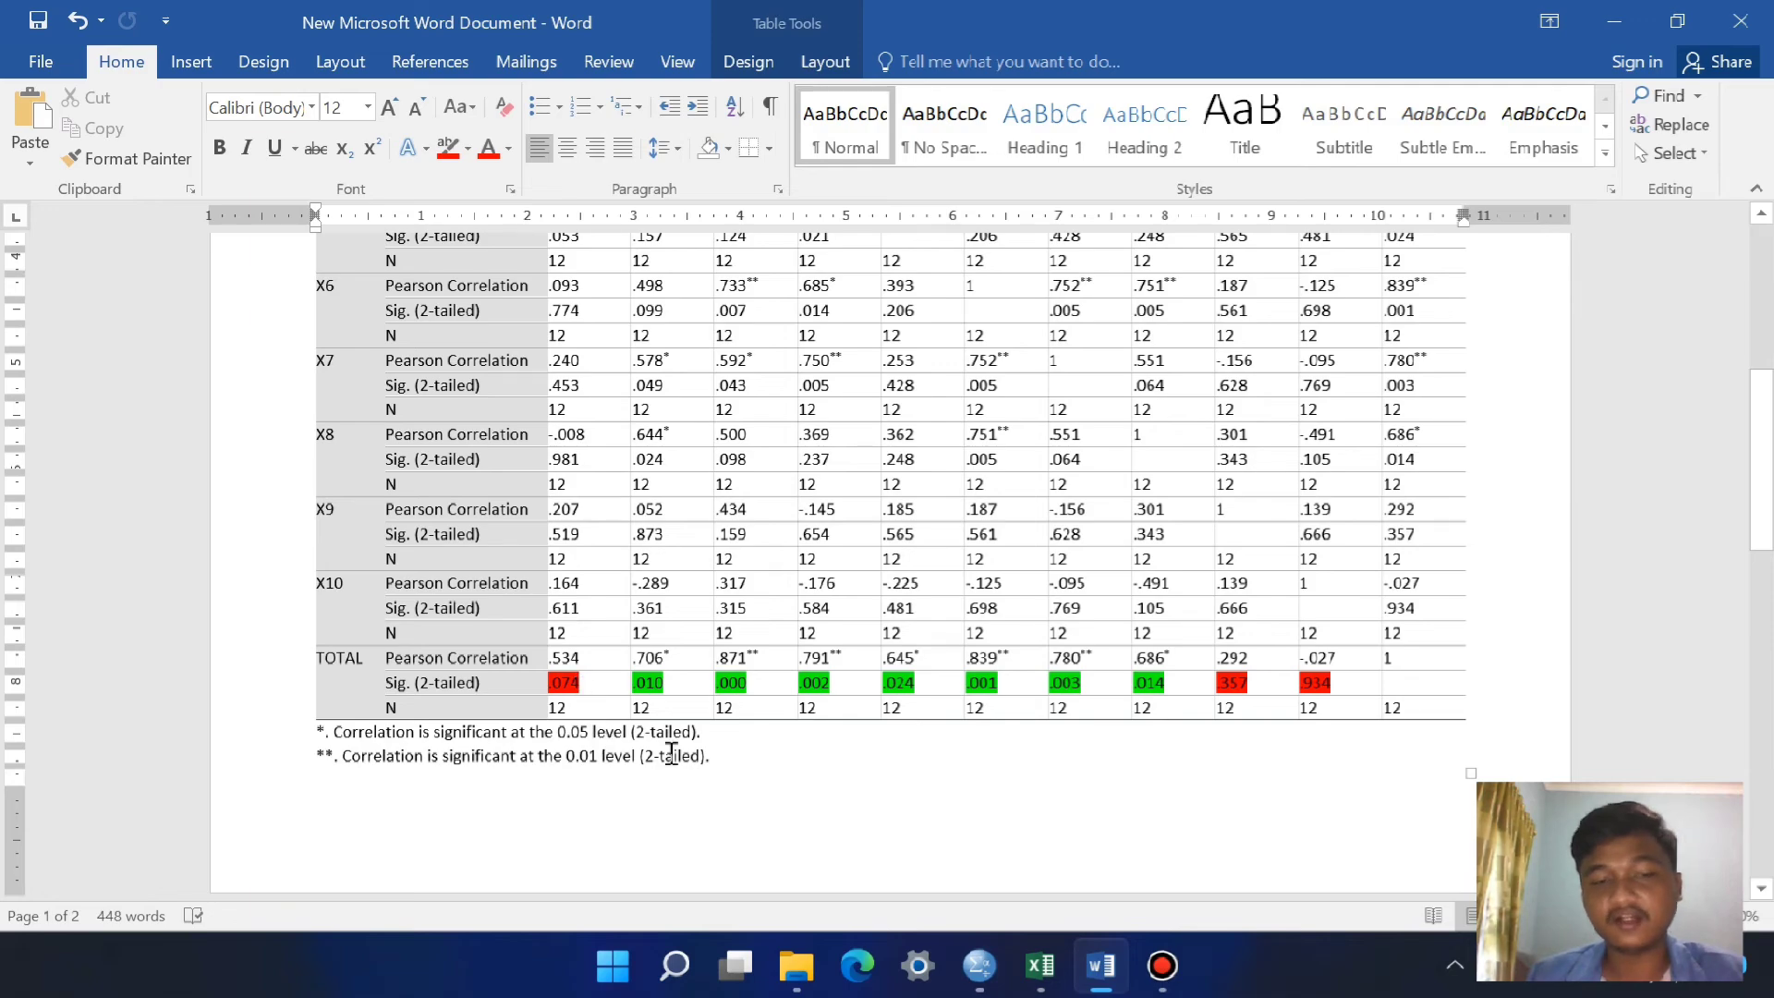
left_click(1041, 978)
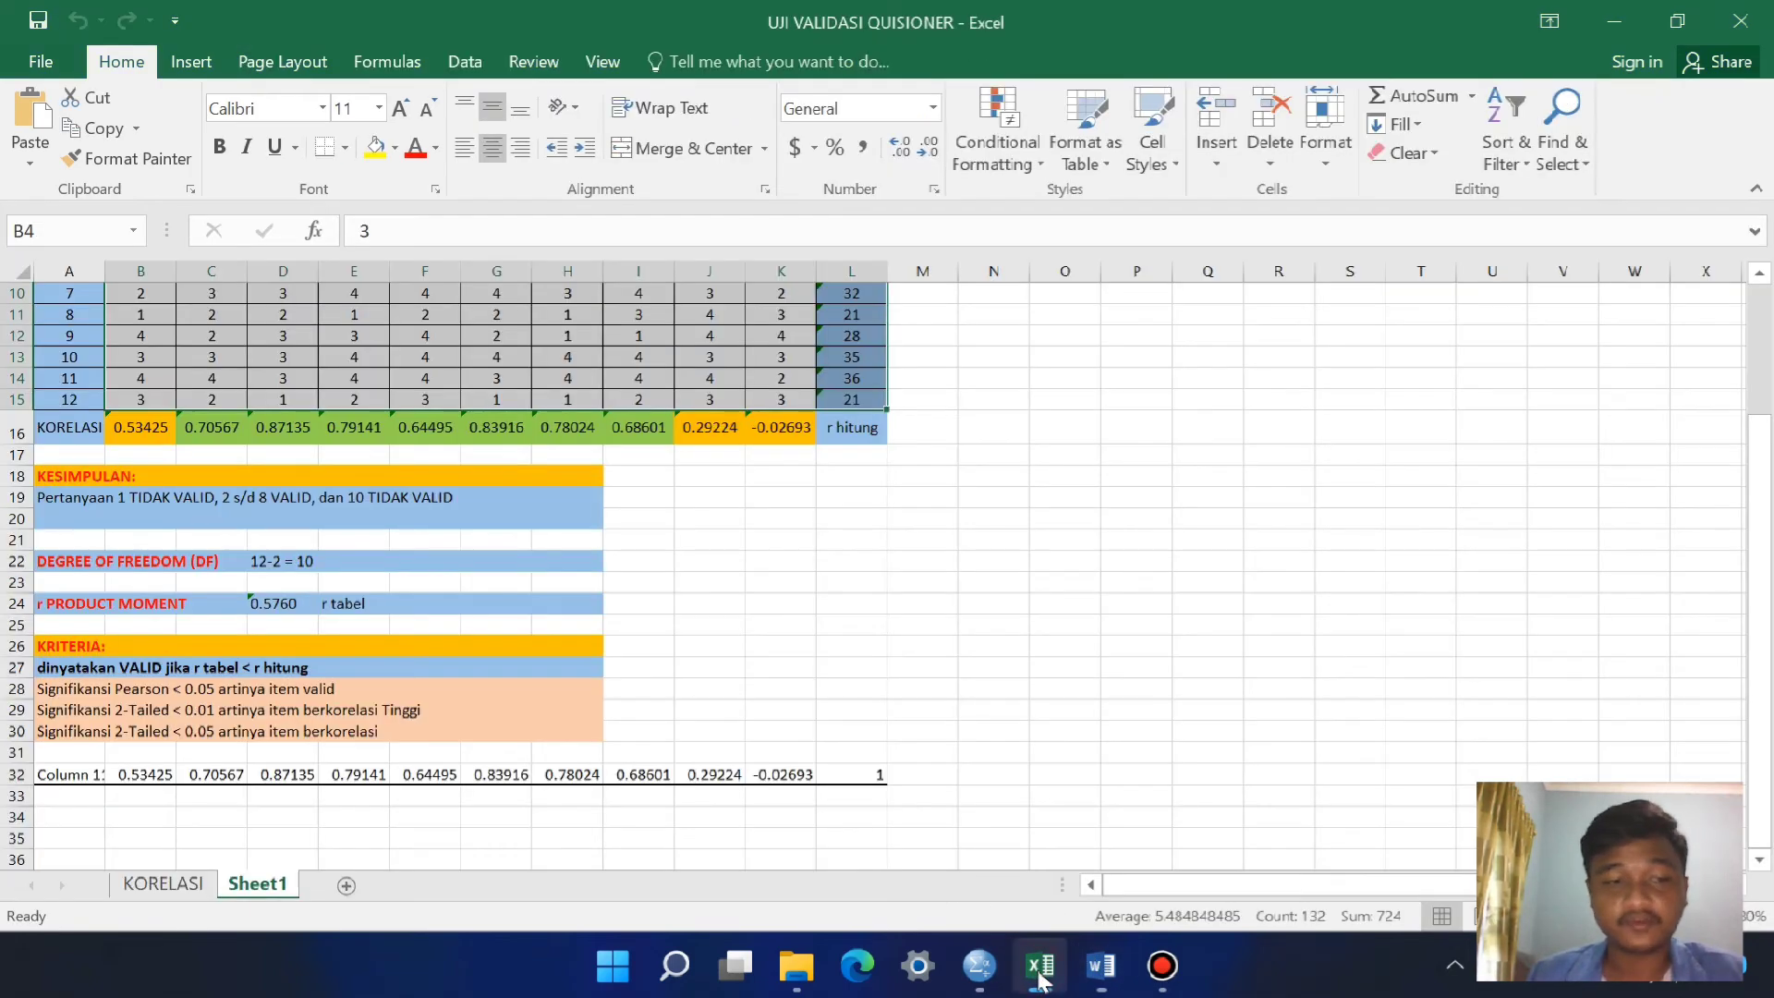
left_click(1040, 970)
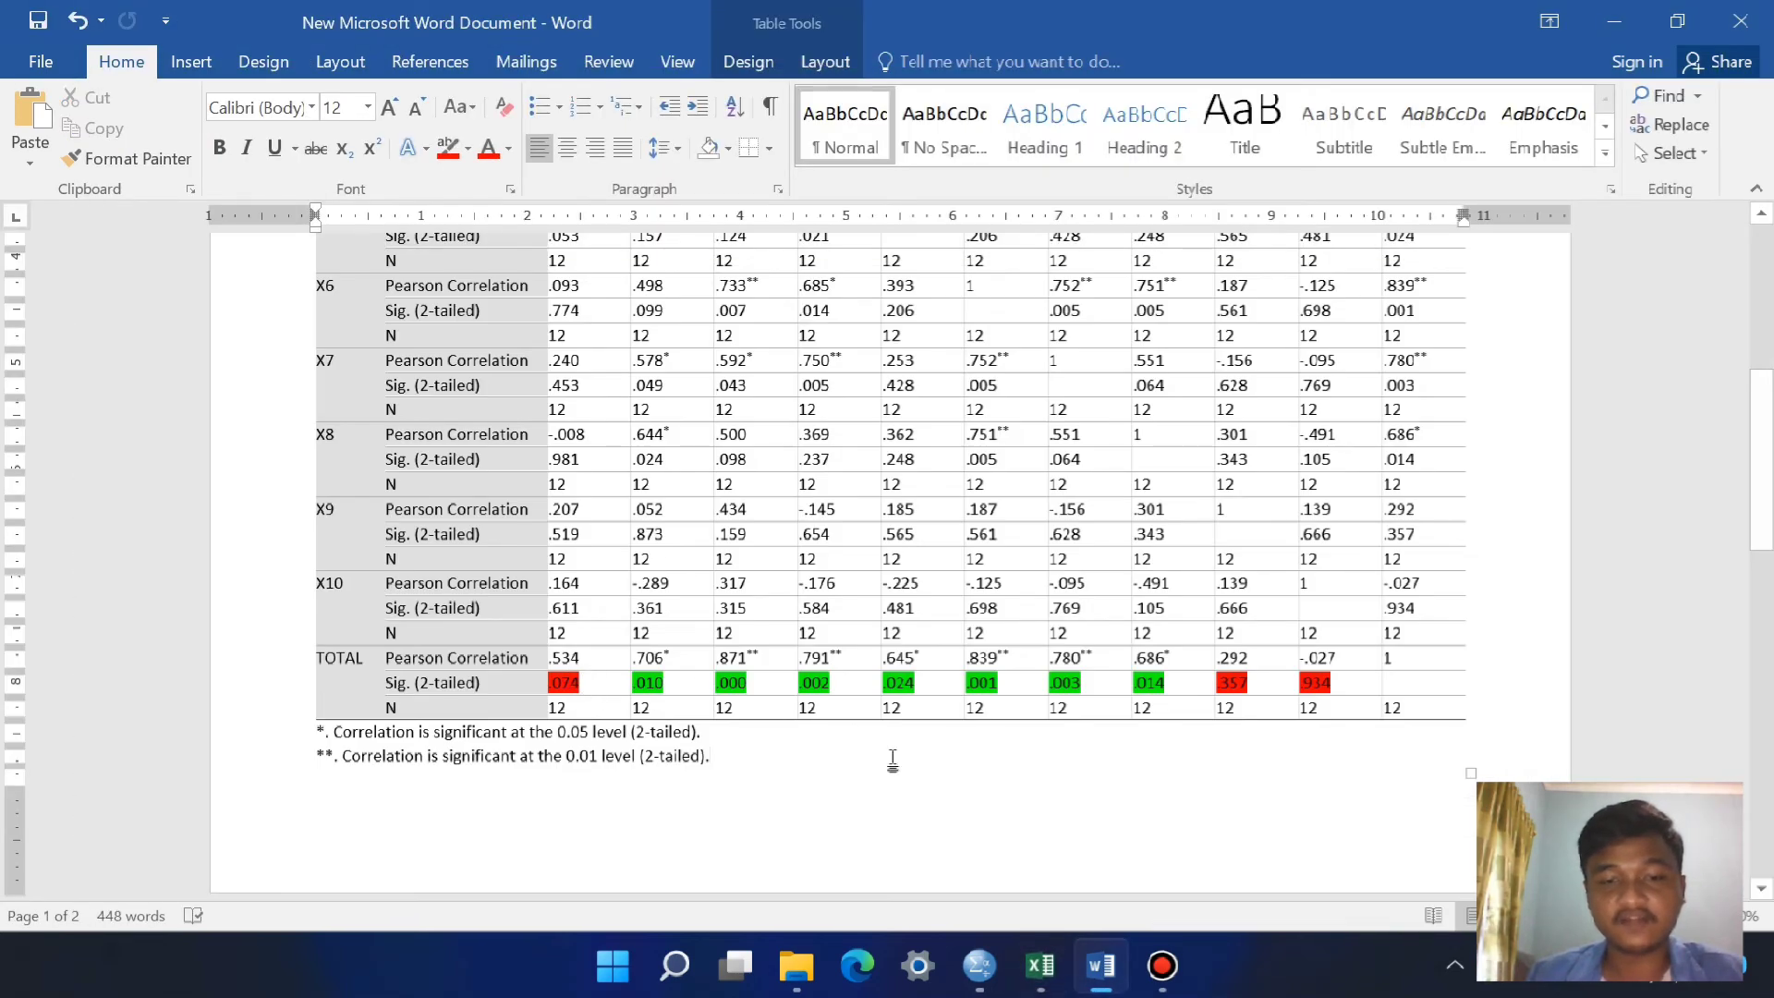
mouse_move(1100, 968)
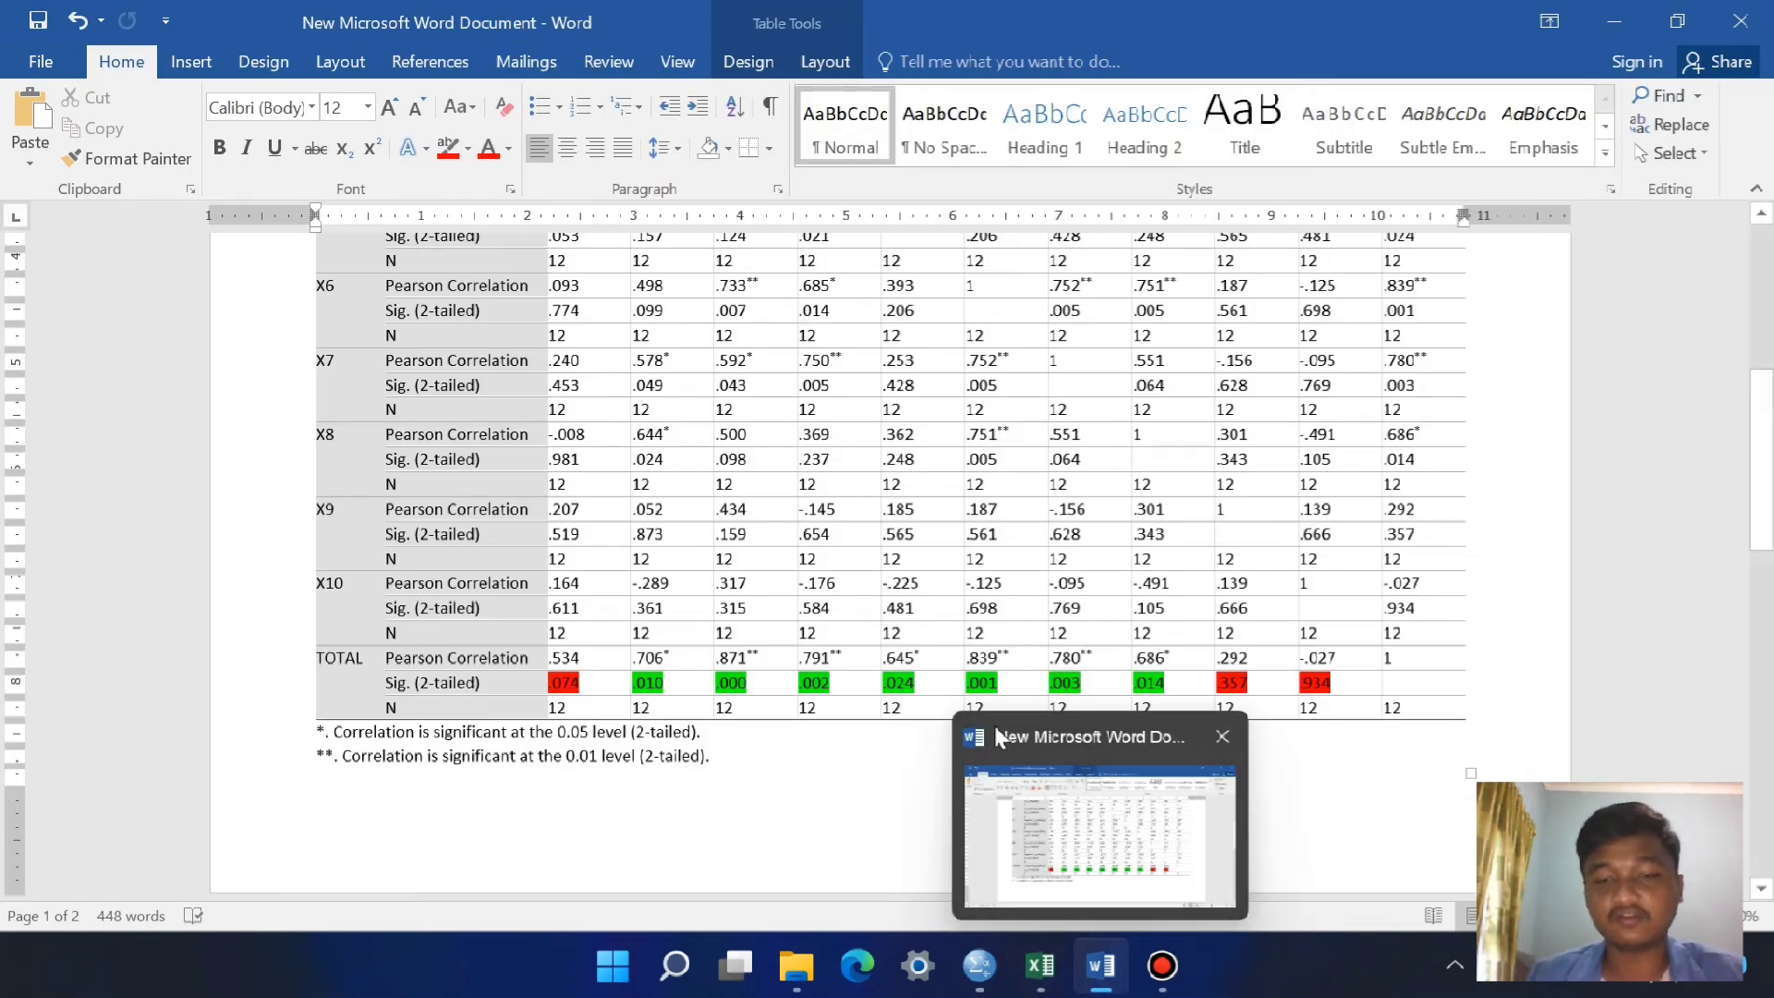
left_click(1041, 967)
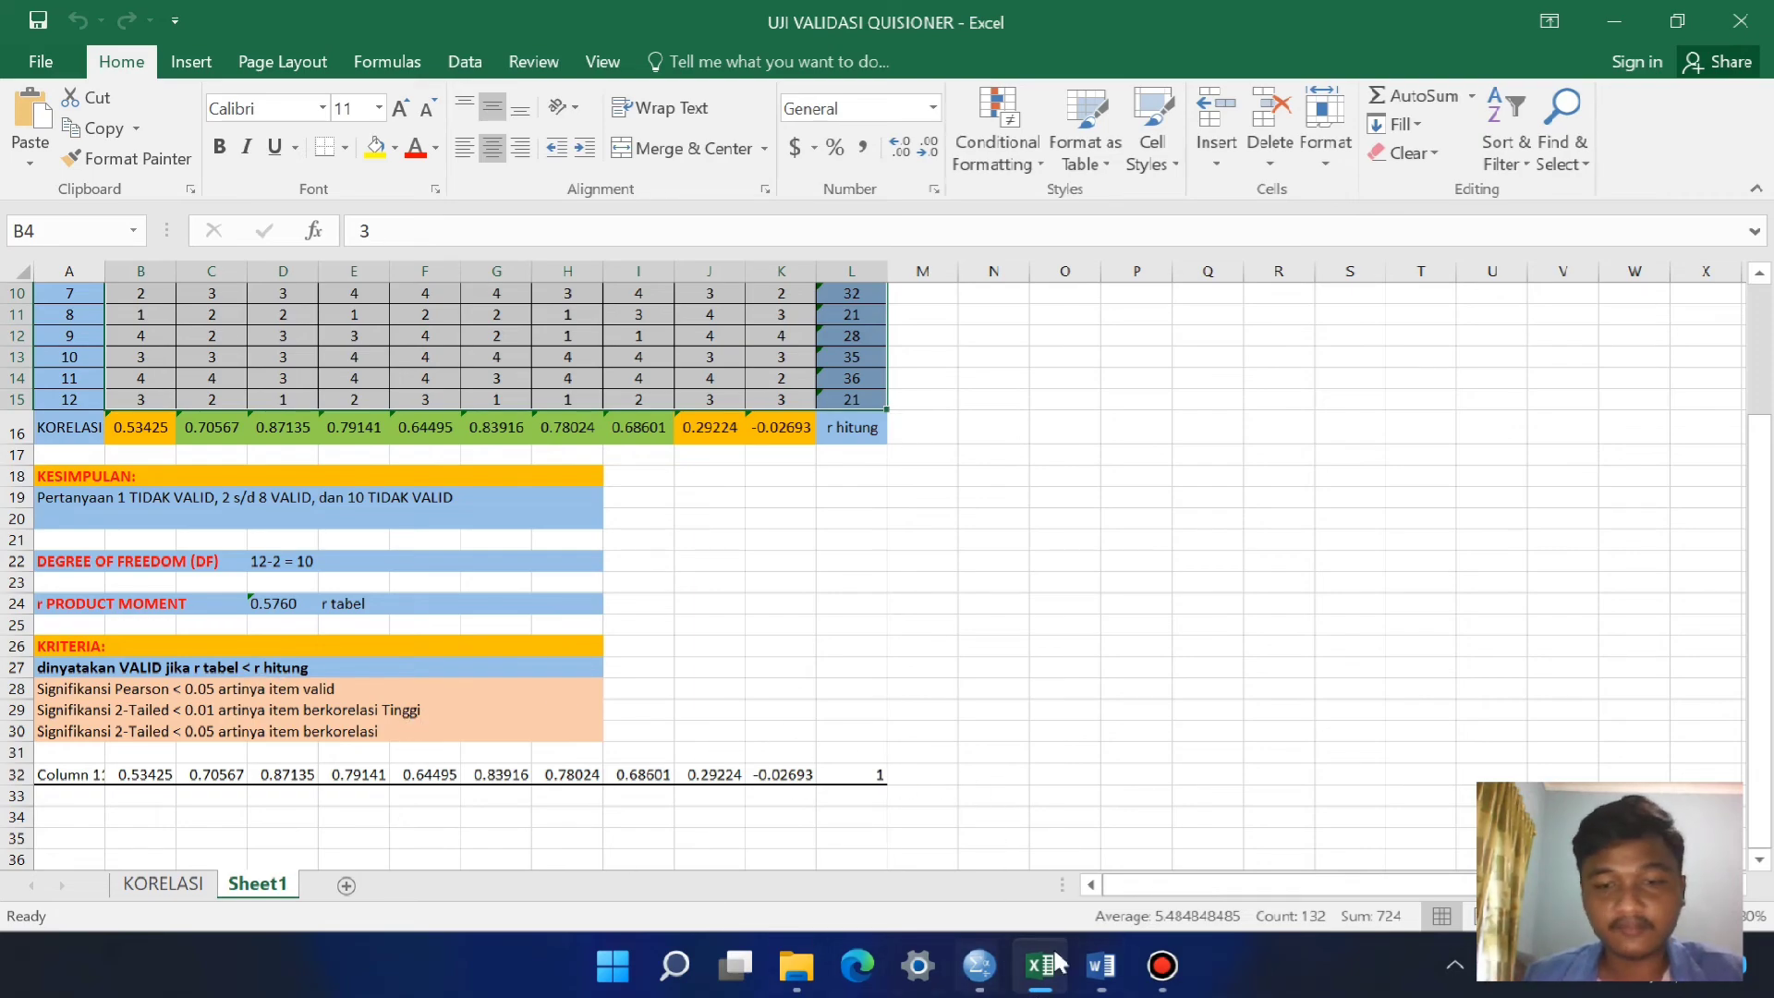
Step: Return to the Word document and examine the highlighted Sig. (2-tailed) values in the TOTAL row against the X1 to X10 column headings
left_click(1114, 978)
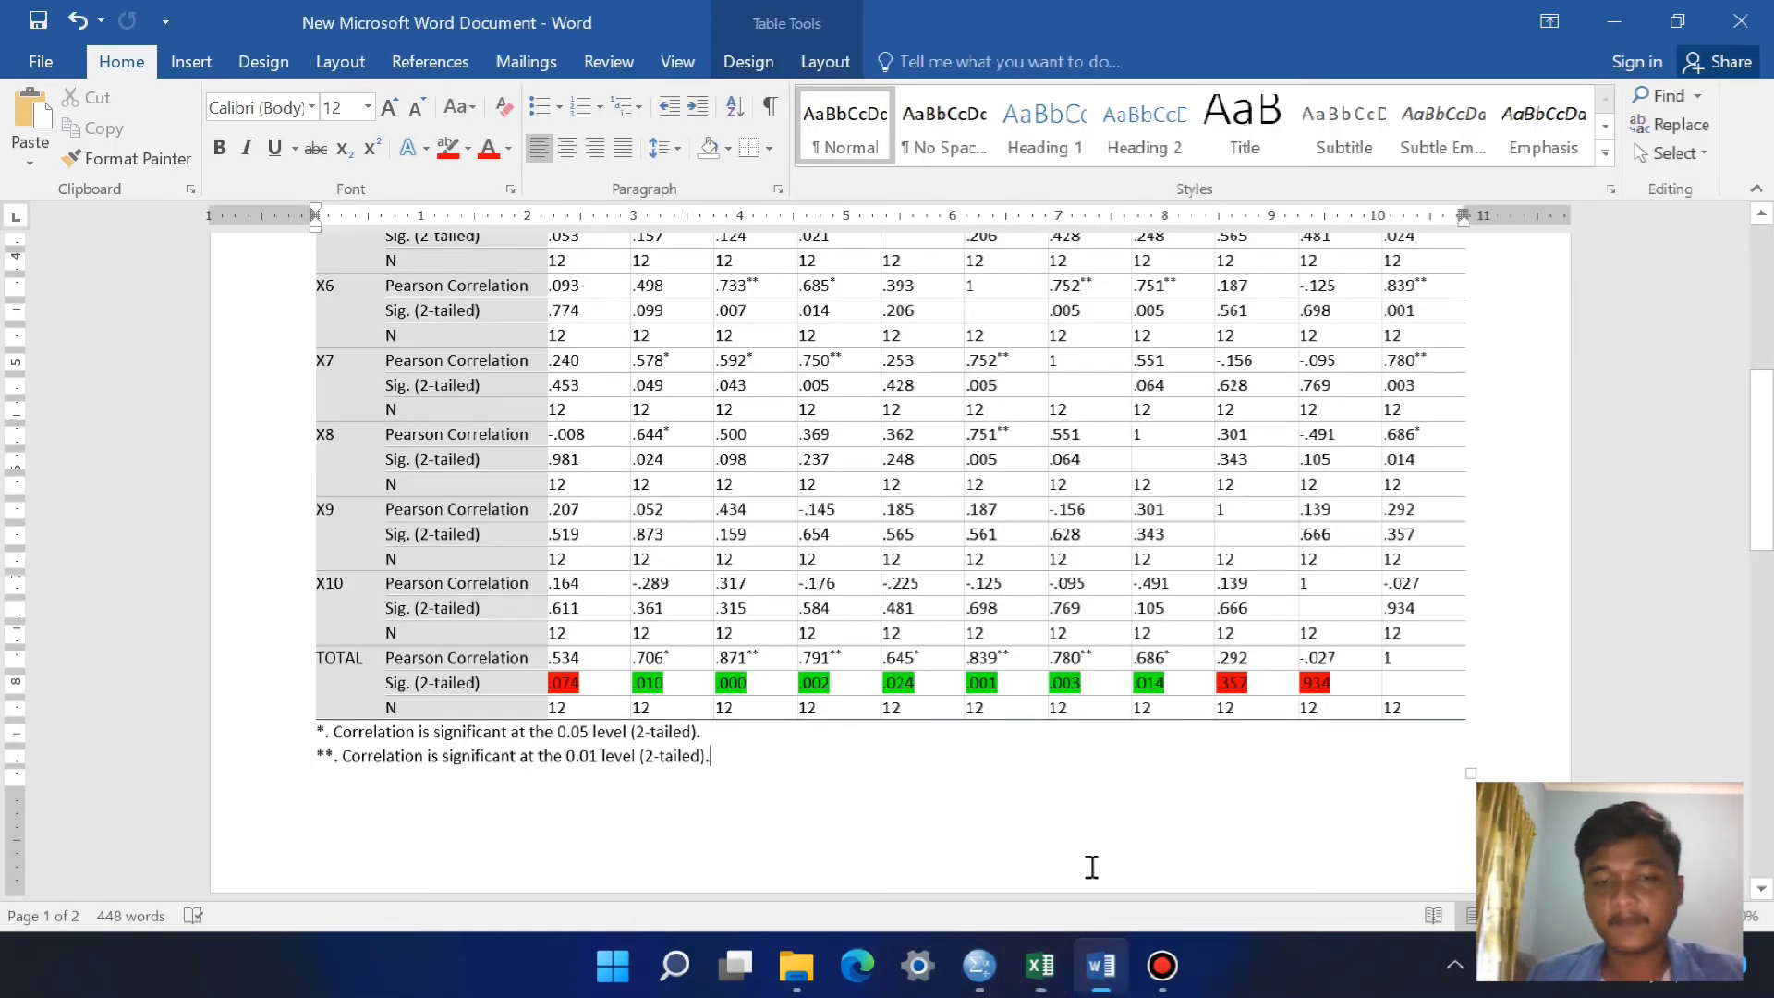
scroll(702, 665, "up", 1)
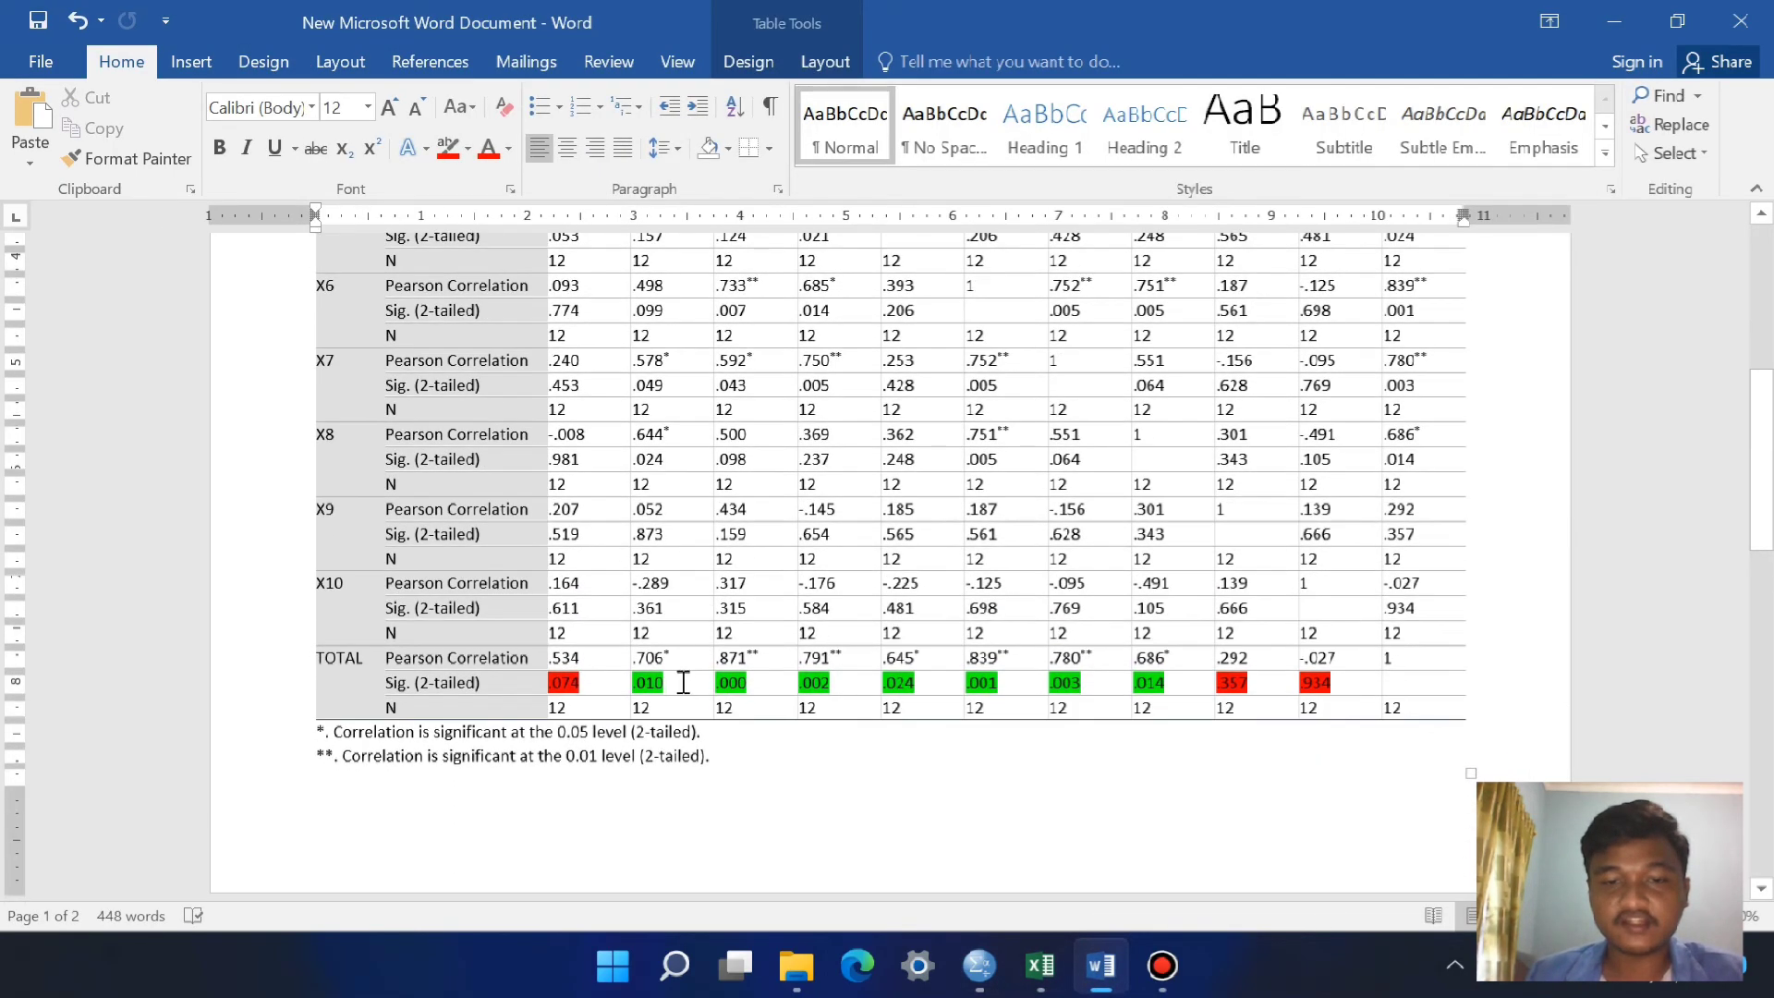
scroll(684, 675, "up", 6)
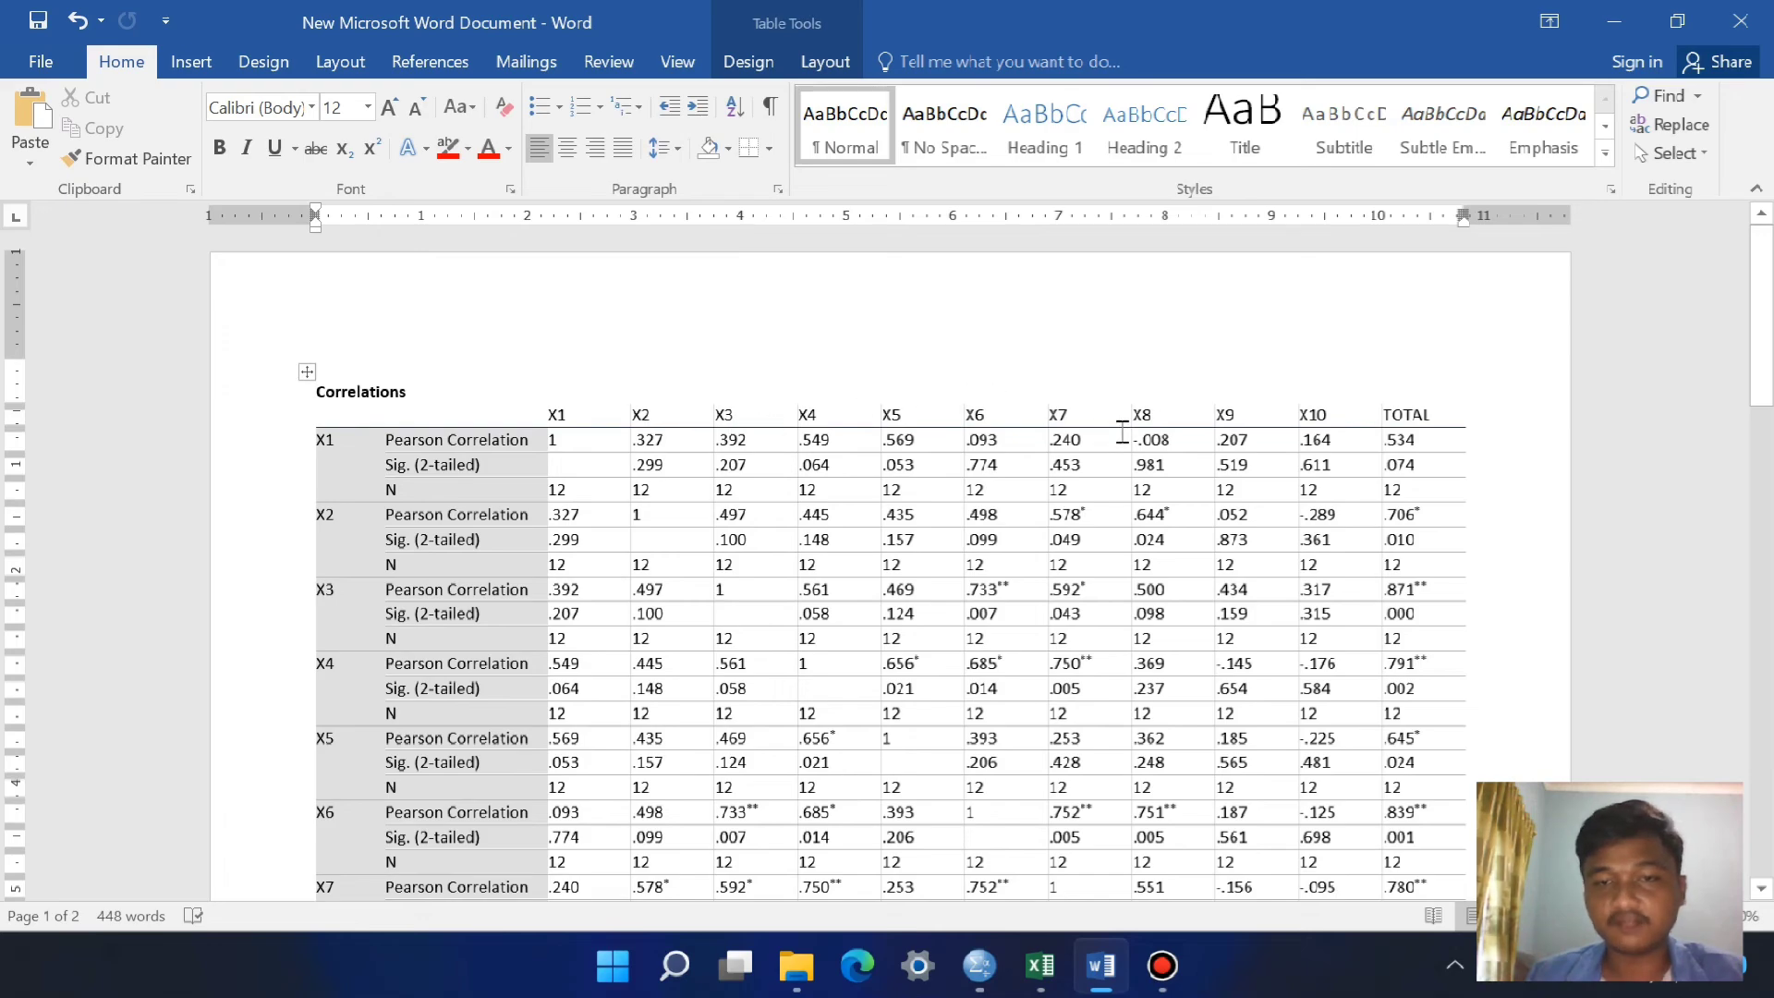
scroll(1123, 613, "down", 8)
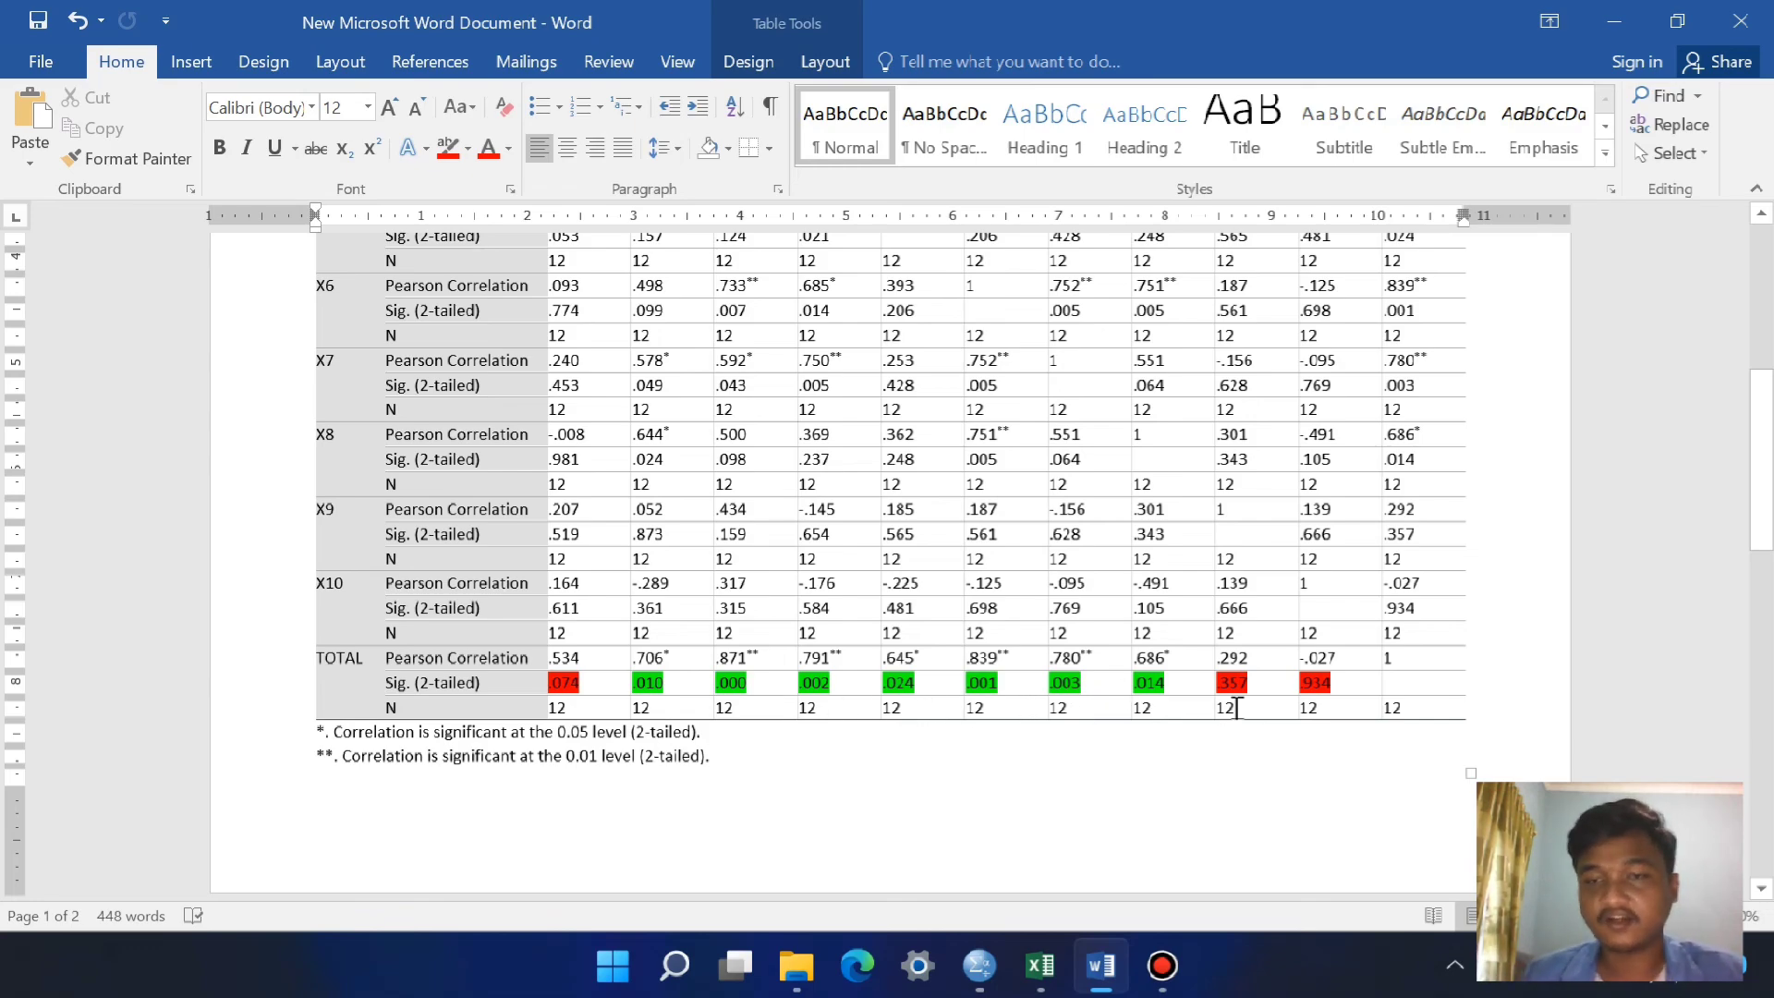
scroll(1238, 709, "up", 7)
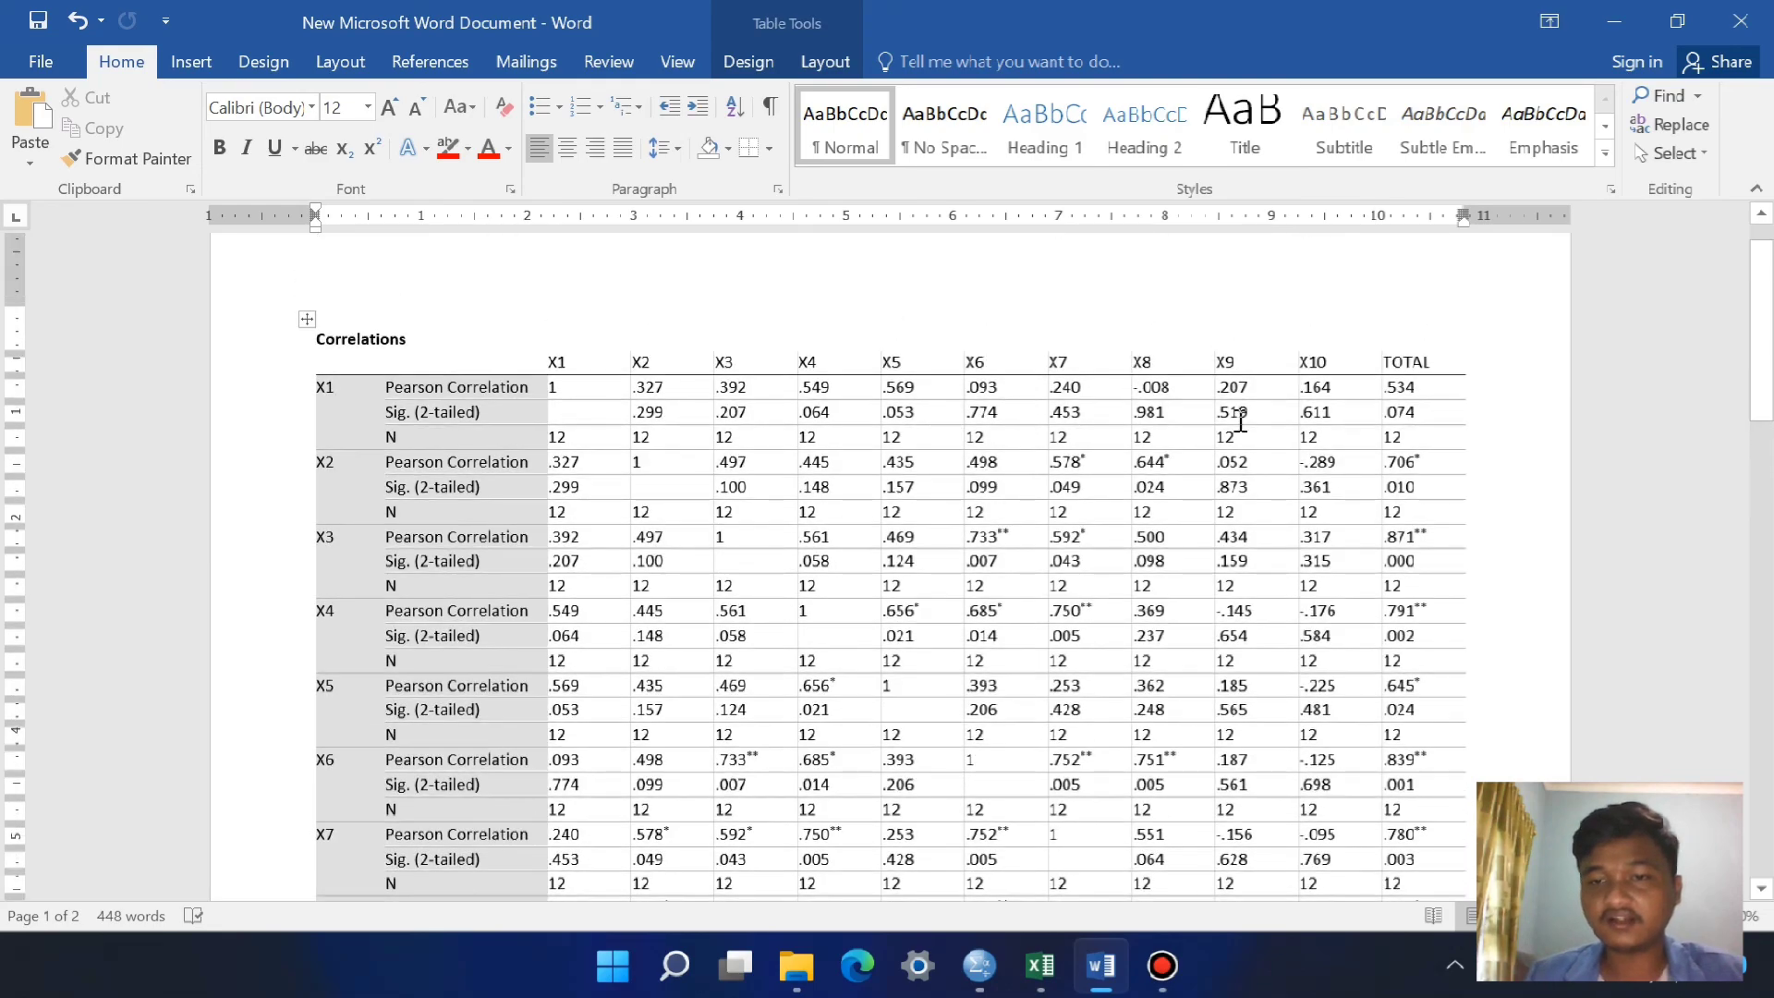
scroll(1258, 511, "down", 7)
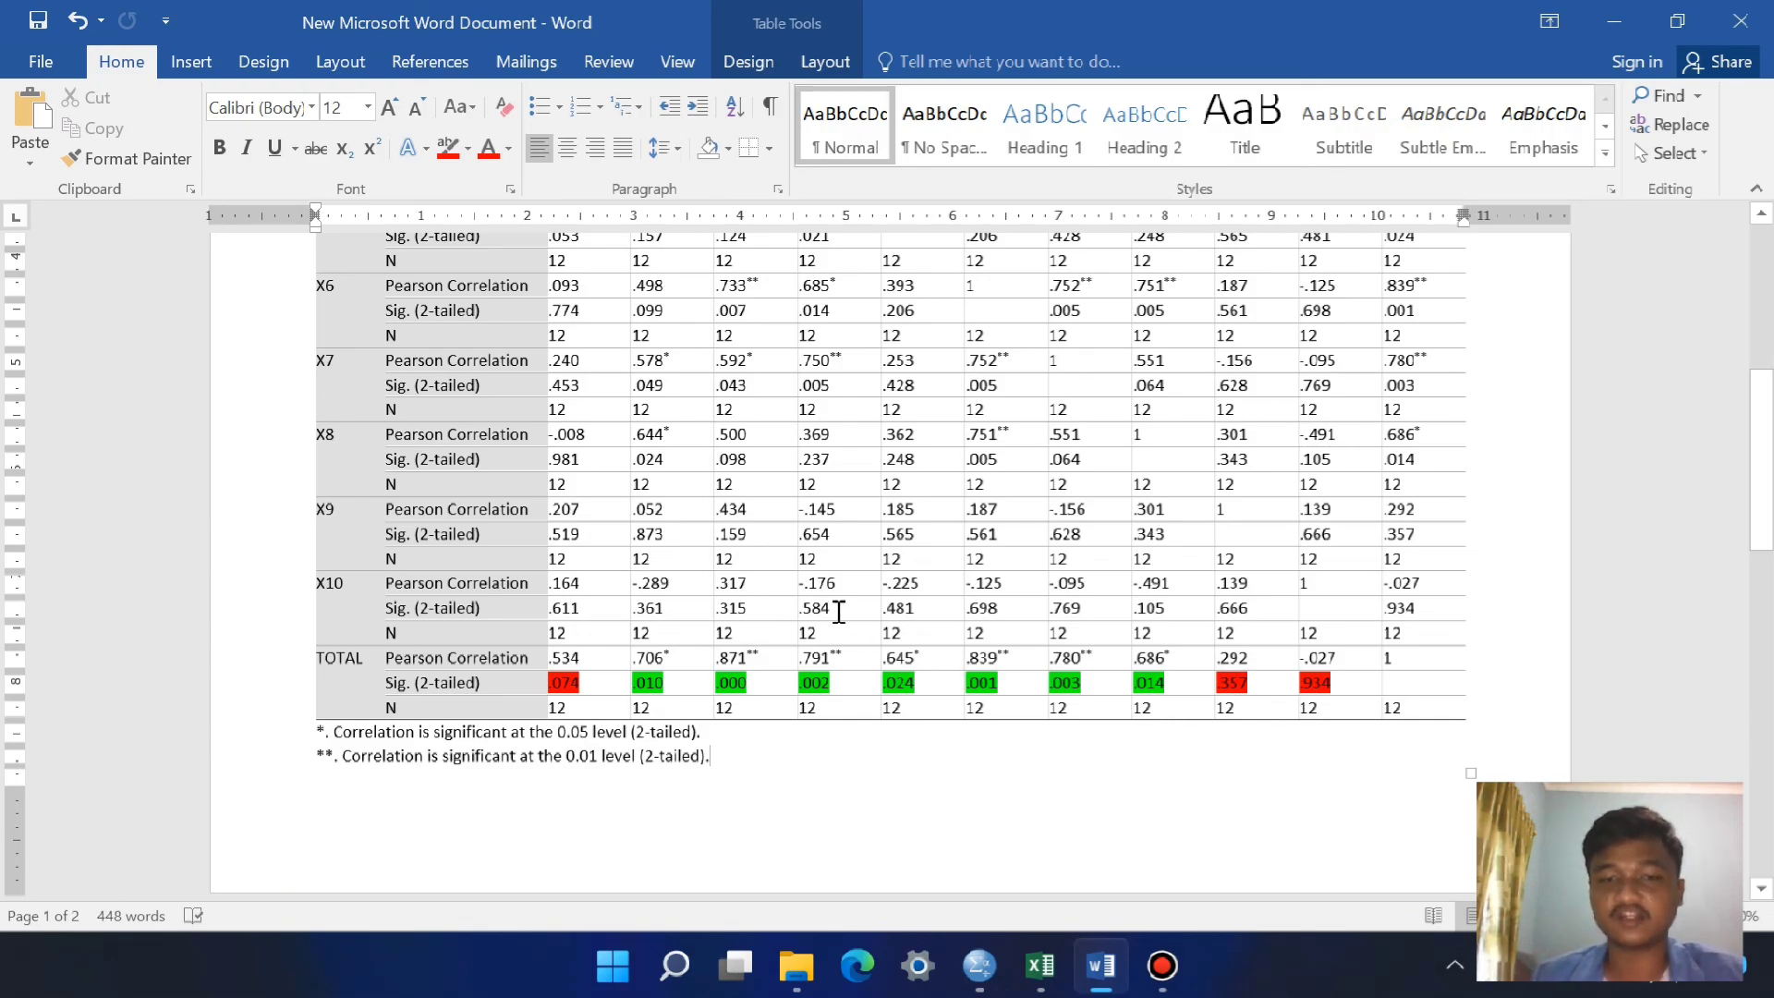
scroll(724, 552, "up", 3)
scroll(723, 551, "up", 2)
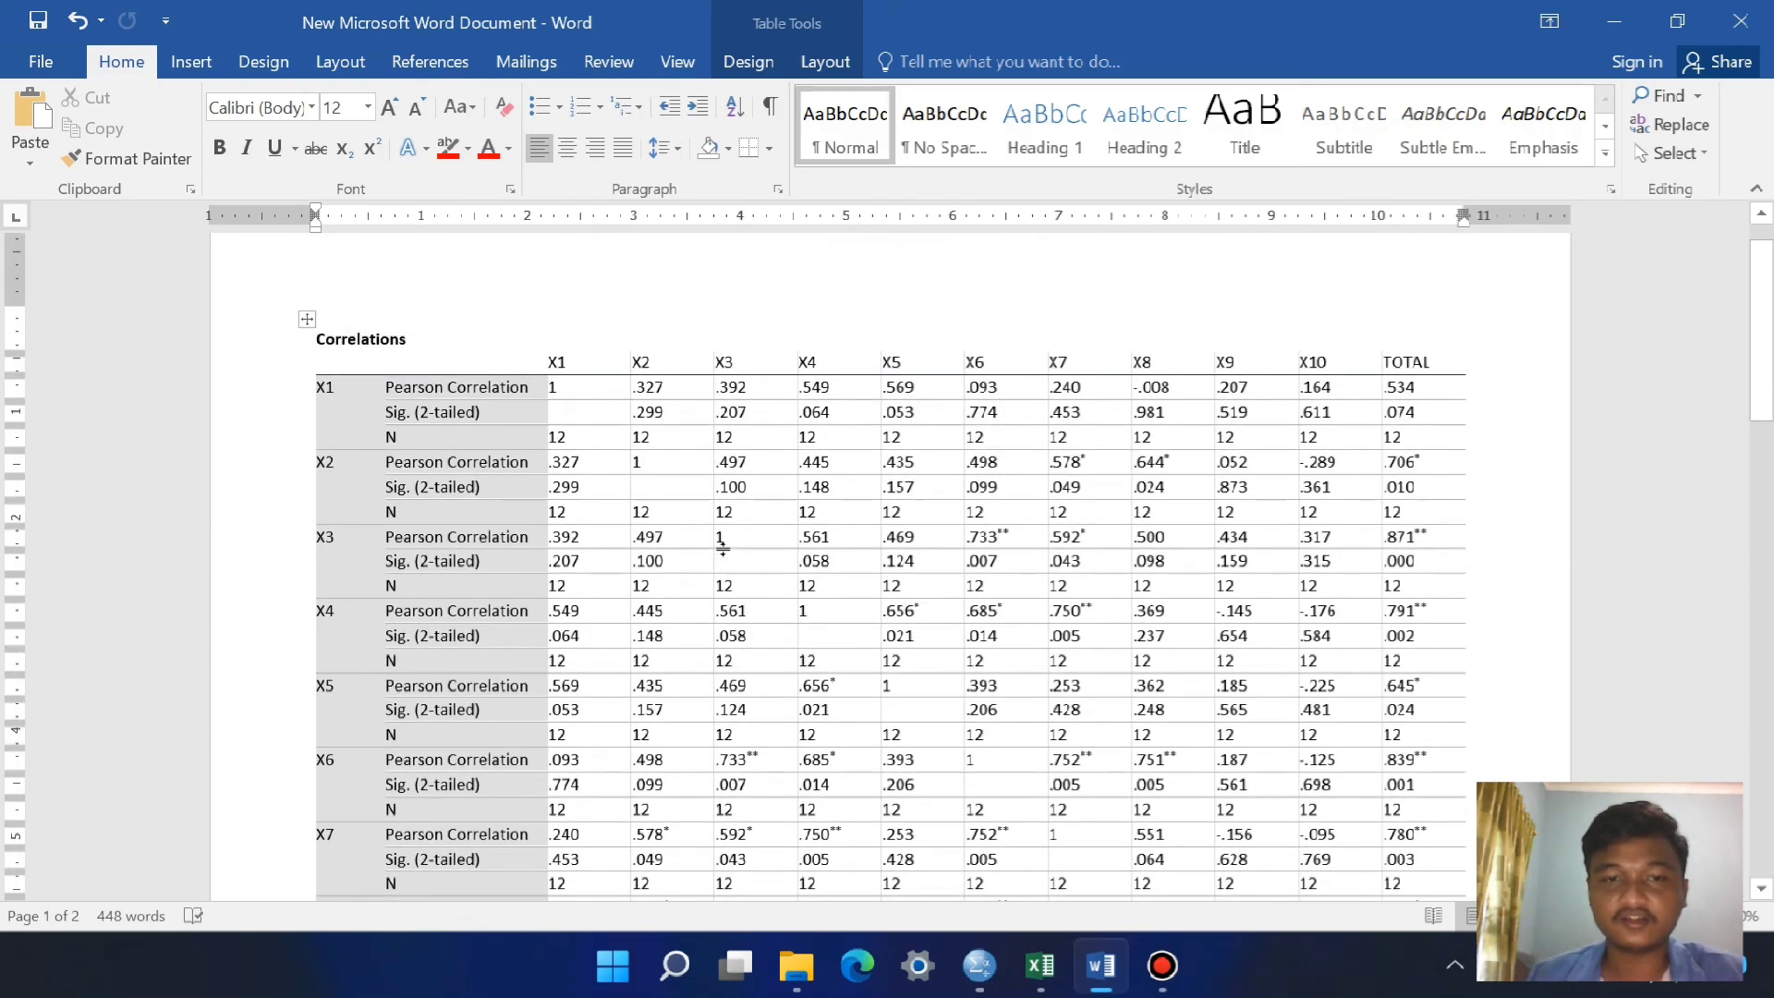
scroll(1074, 644, "down", 6)
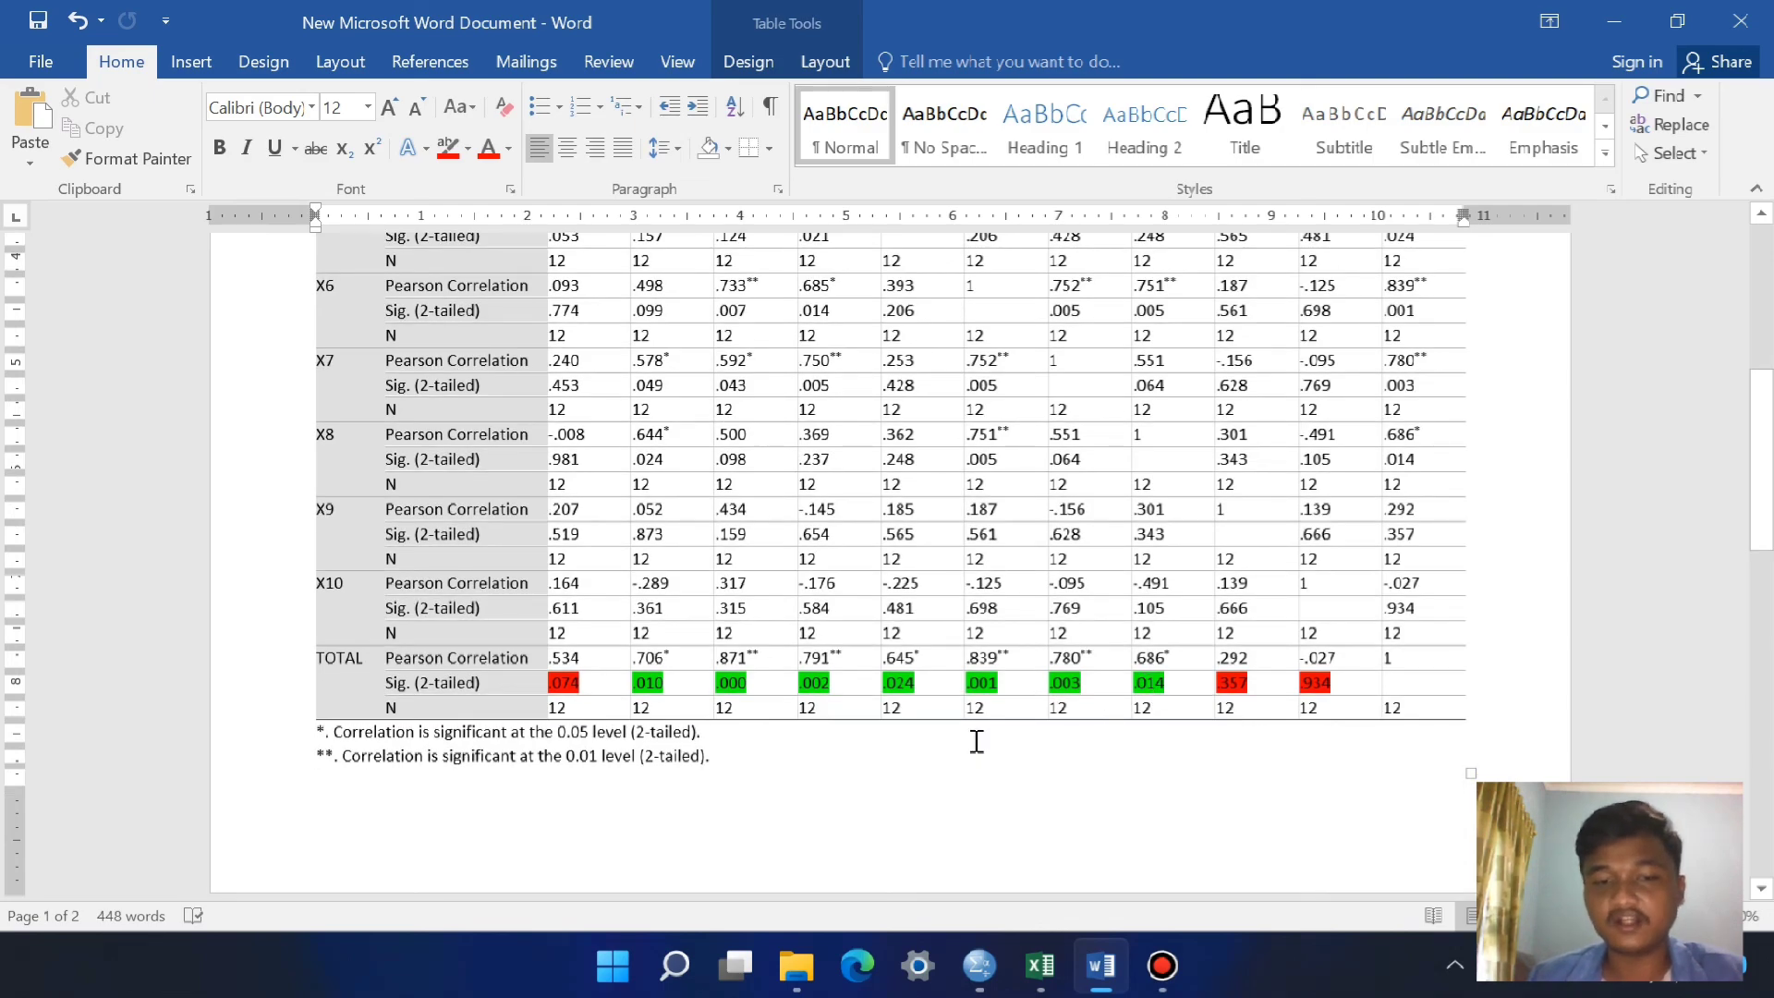
scroll(971, 744, "up", 5)
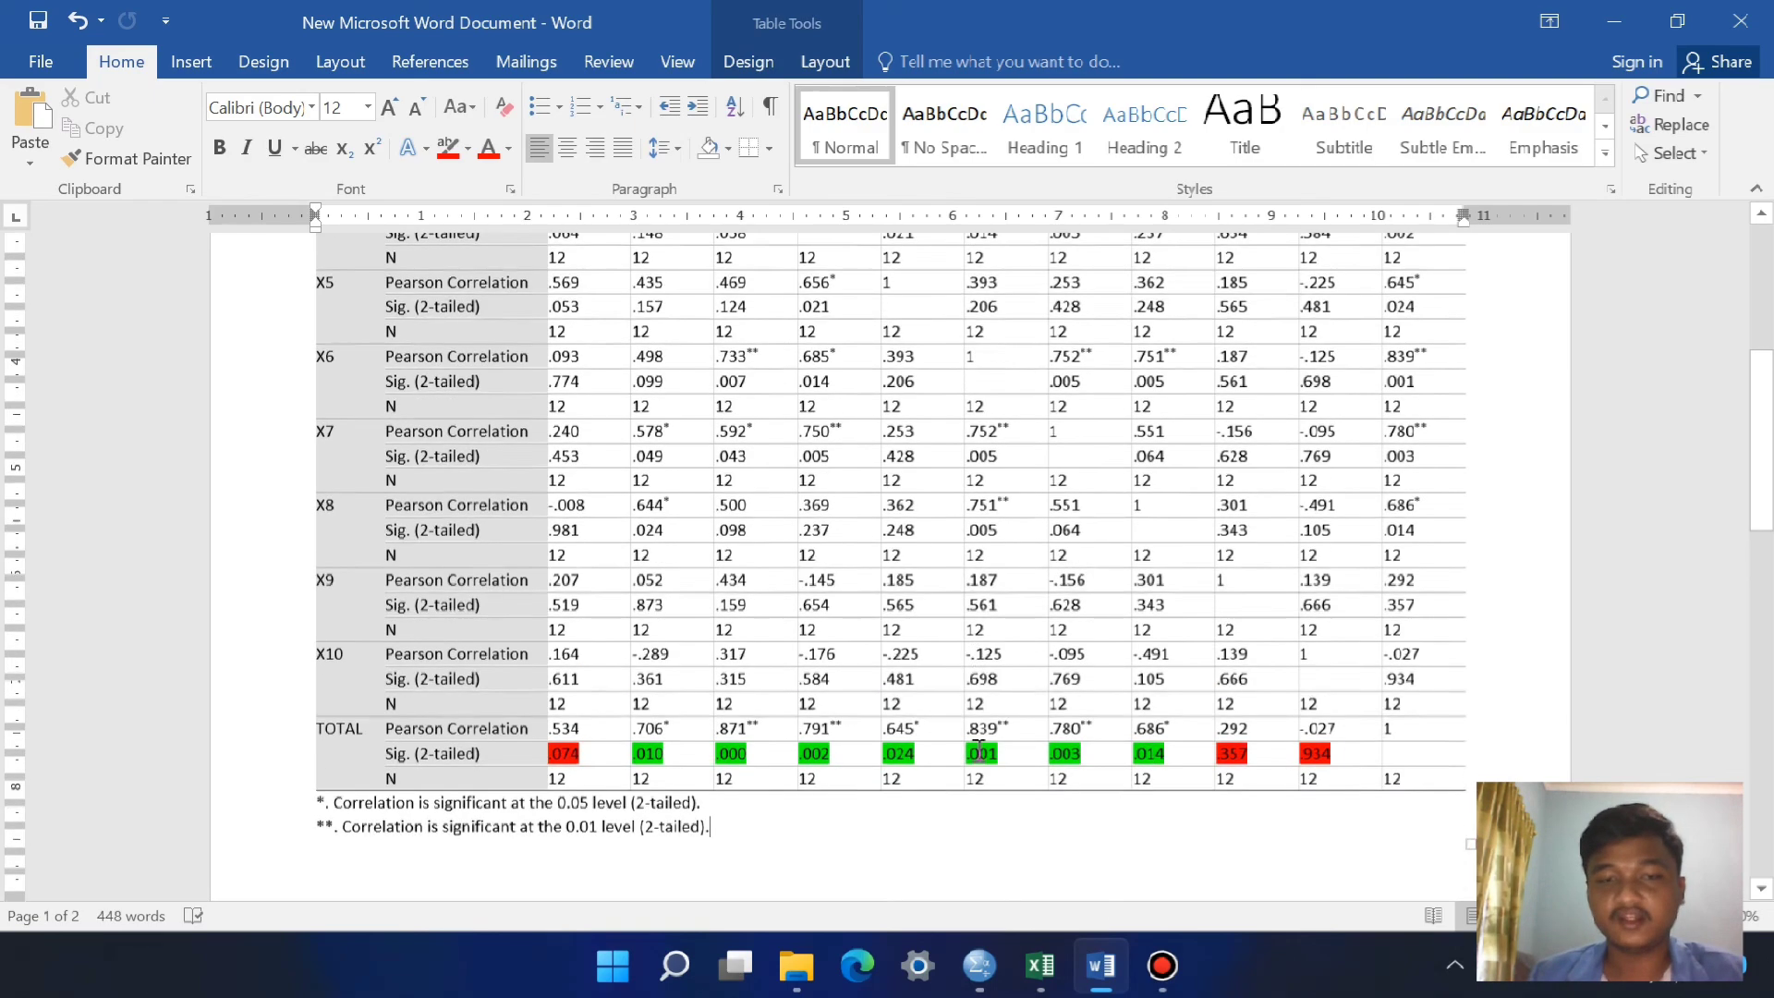
scroll(975, 744, "up", 2)
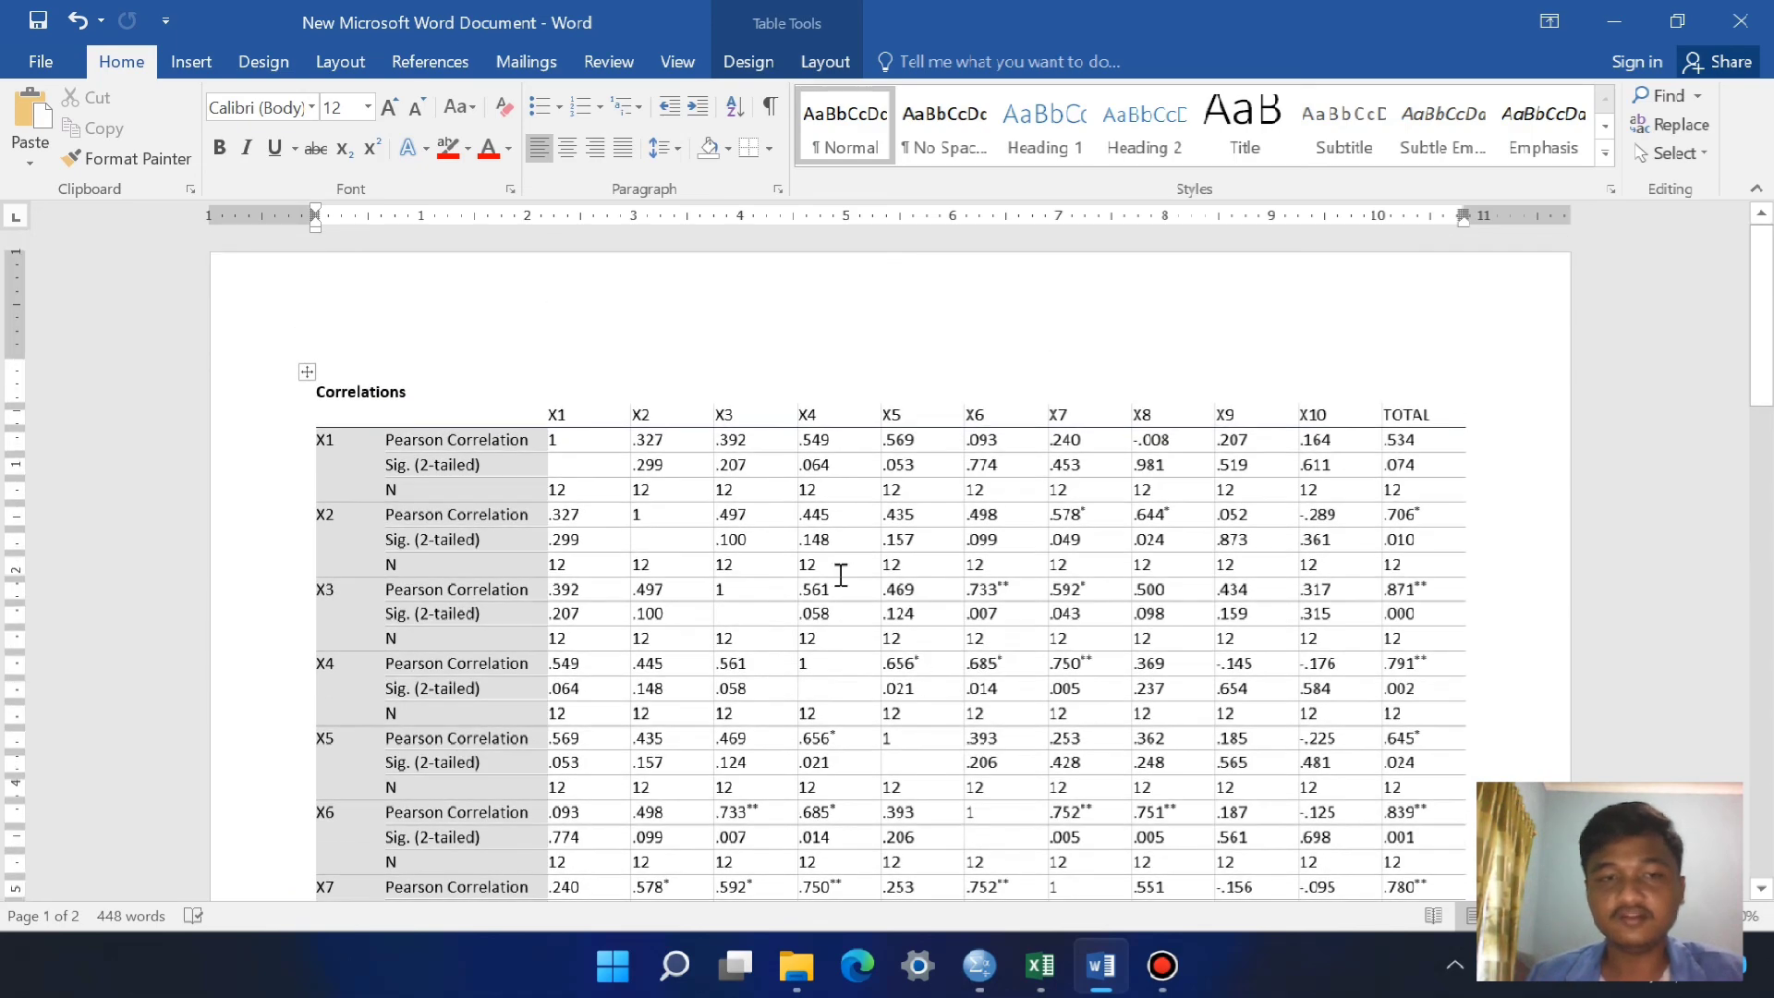